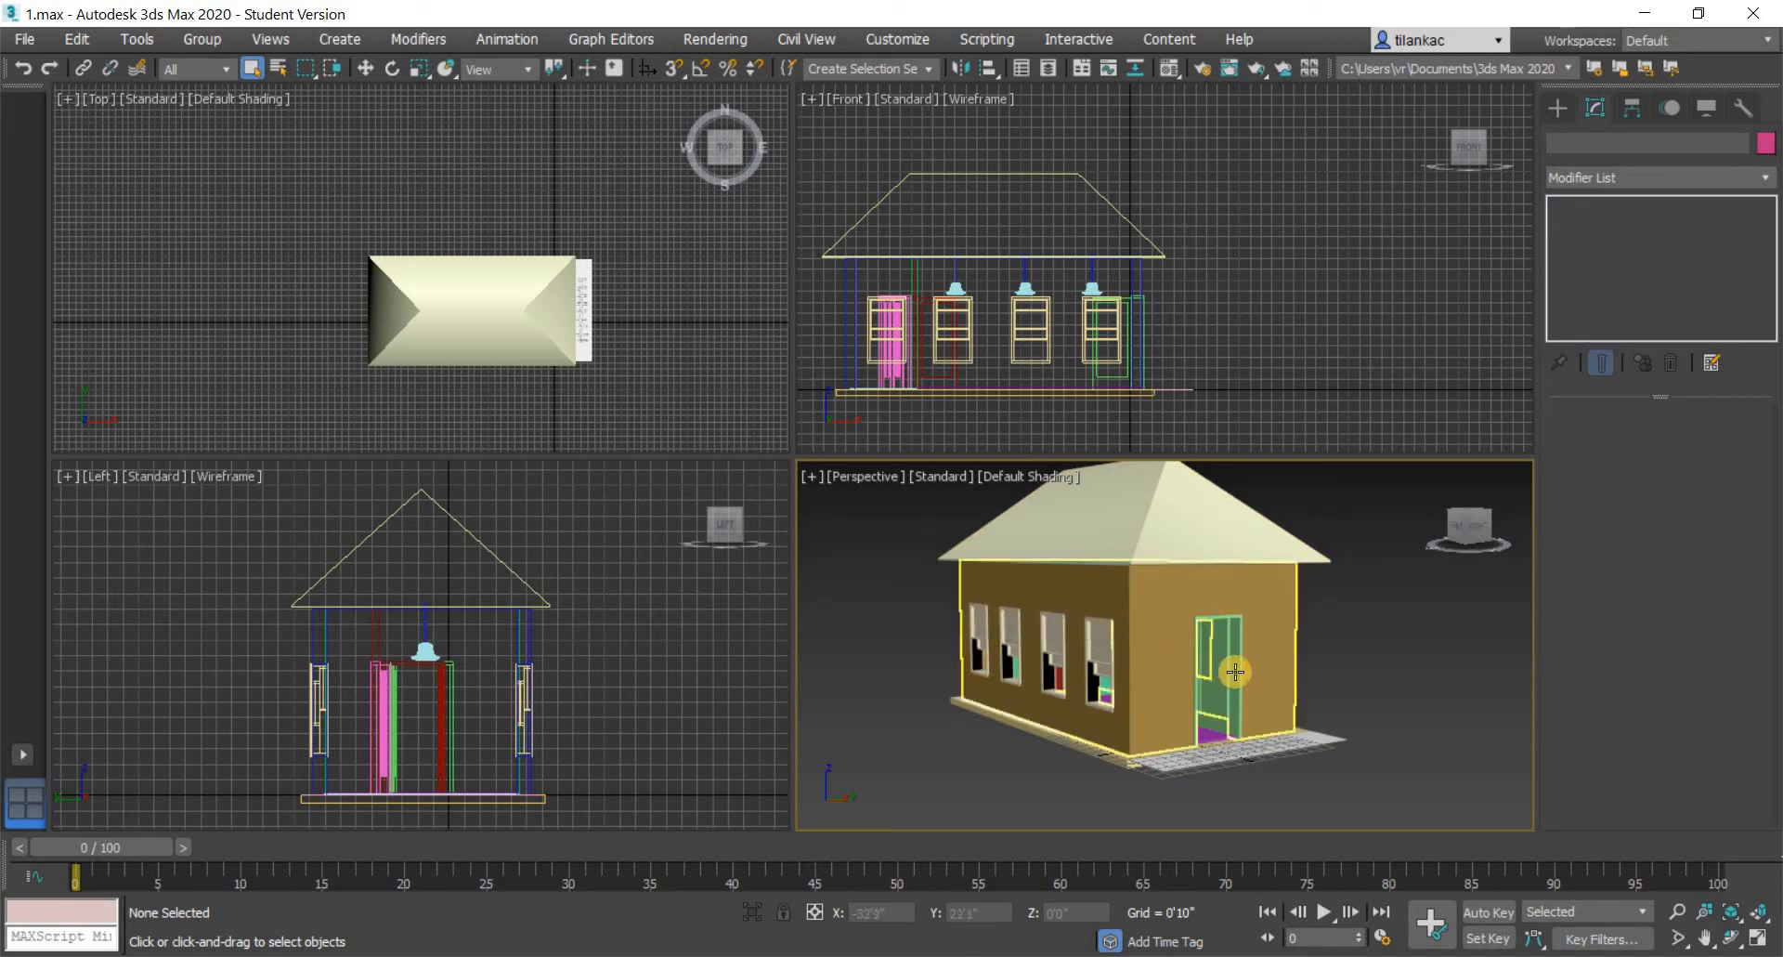
# - Examine the house's windows, door and side walls in the perspective view from several angles
pyautogui.scroll(5, 1068, 724)
pyautogui.moveTo(1107, 634); pyautogui.dragTo(1099, 706, button='middle')
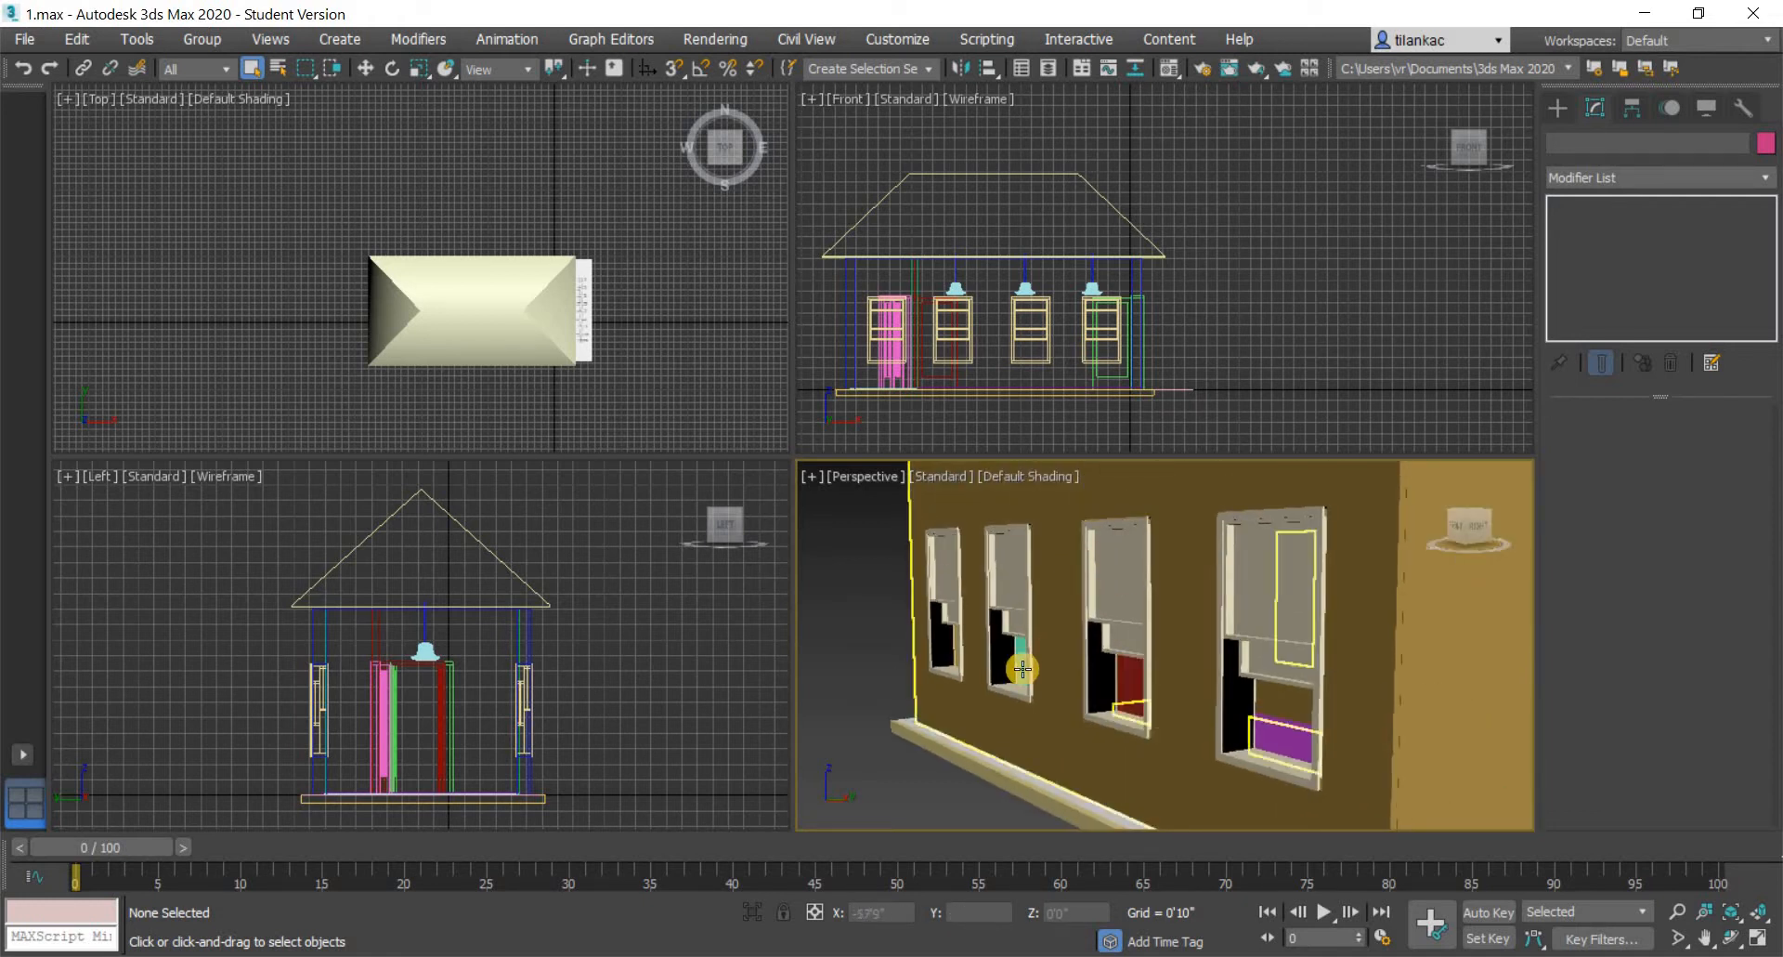
pyautogui.keyDown('alt'); pyautogui.moveTo(1120, 706); pyautogui.dragTo(1150, 577, button='middle'); pyautogui.keyUp('alt')
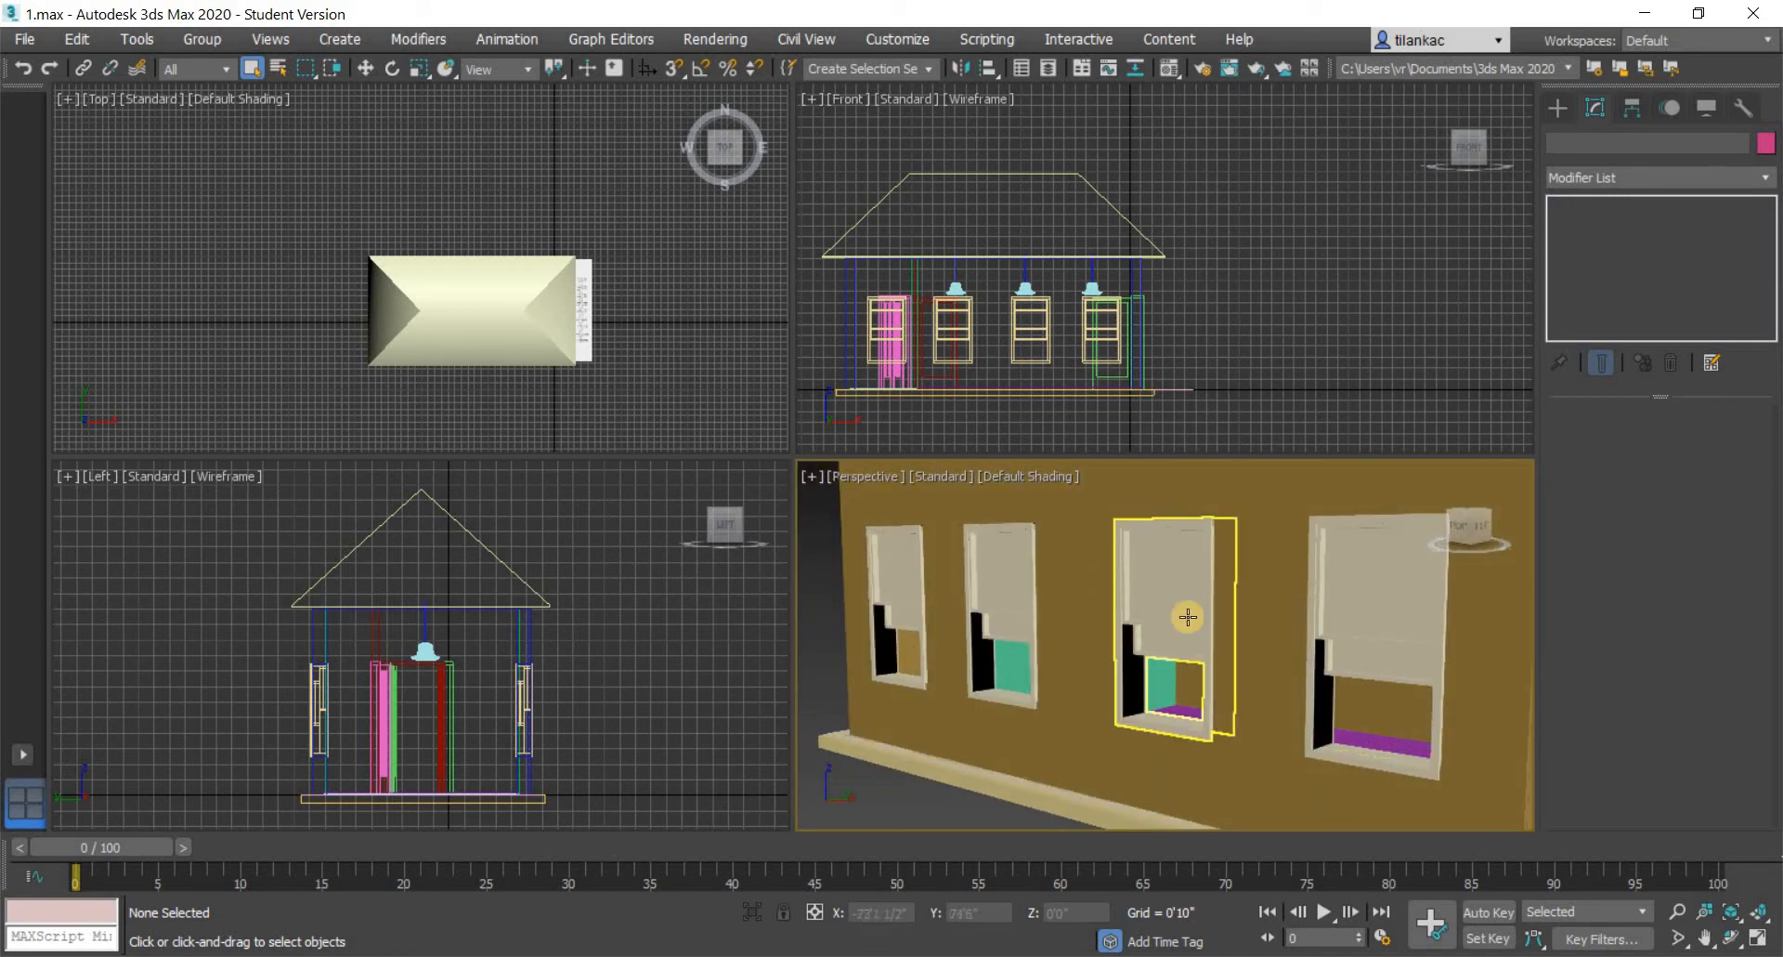
pyautogui.scroll(-5, 1200, 594)
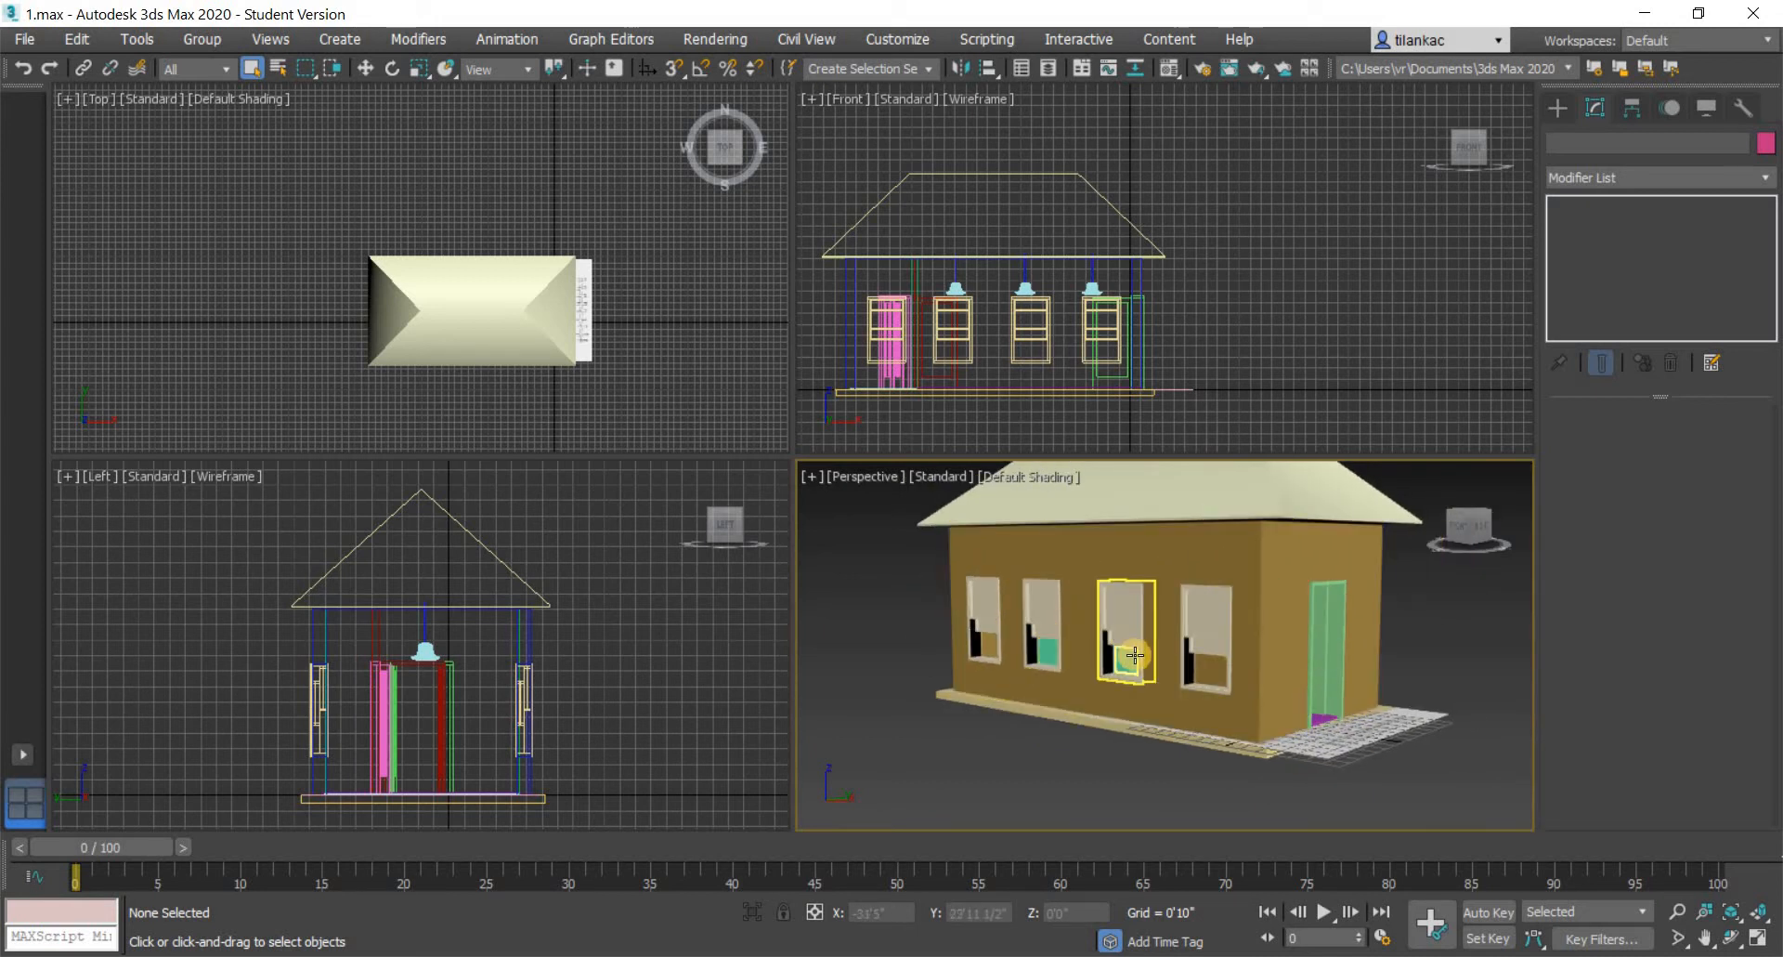
pyautogui.keyDown('alt'); pyautogui.moveTo(1337, 743); pyautogui.dragTo(1315, 611, button='middle'); pyautogui.keyUp('alt')
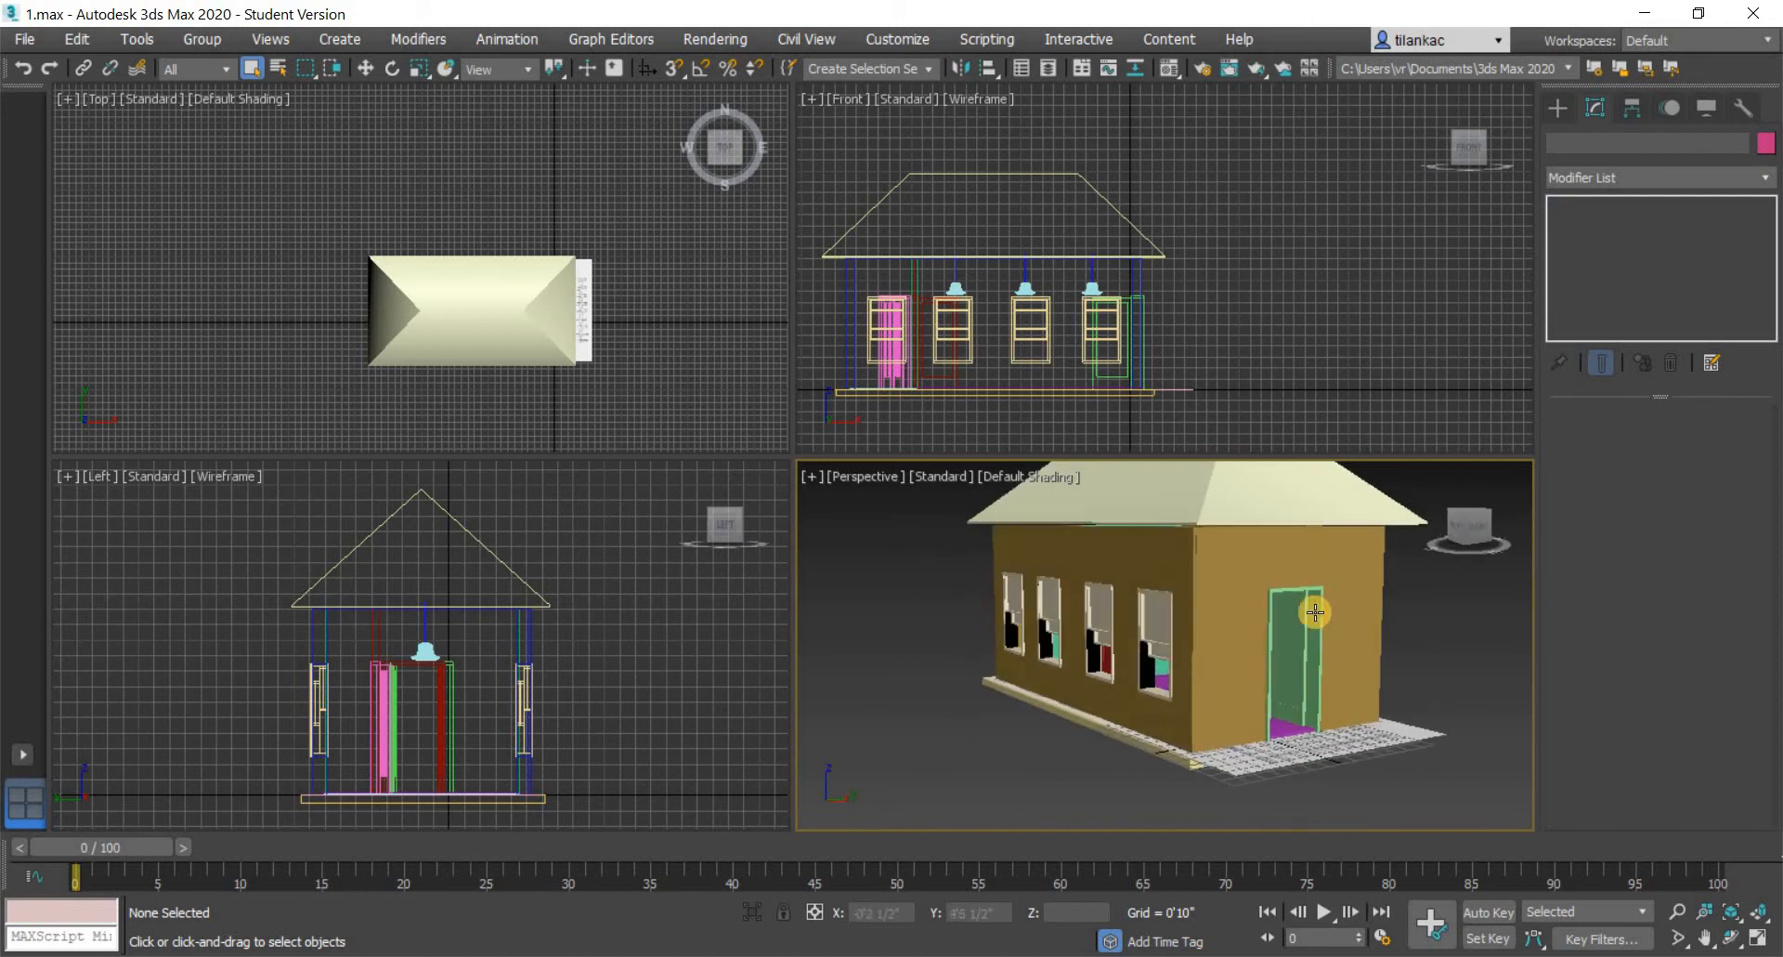
pyautogui.scroll(5, 1272, 623)
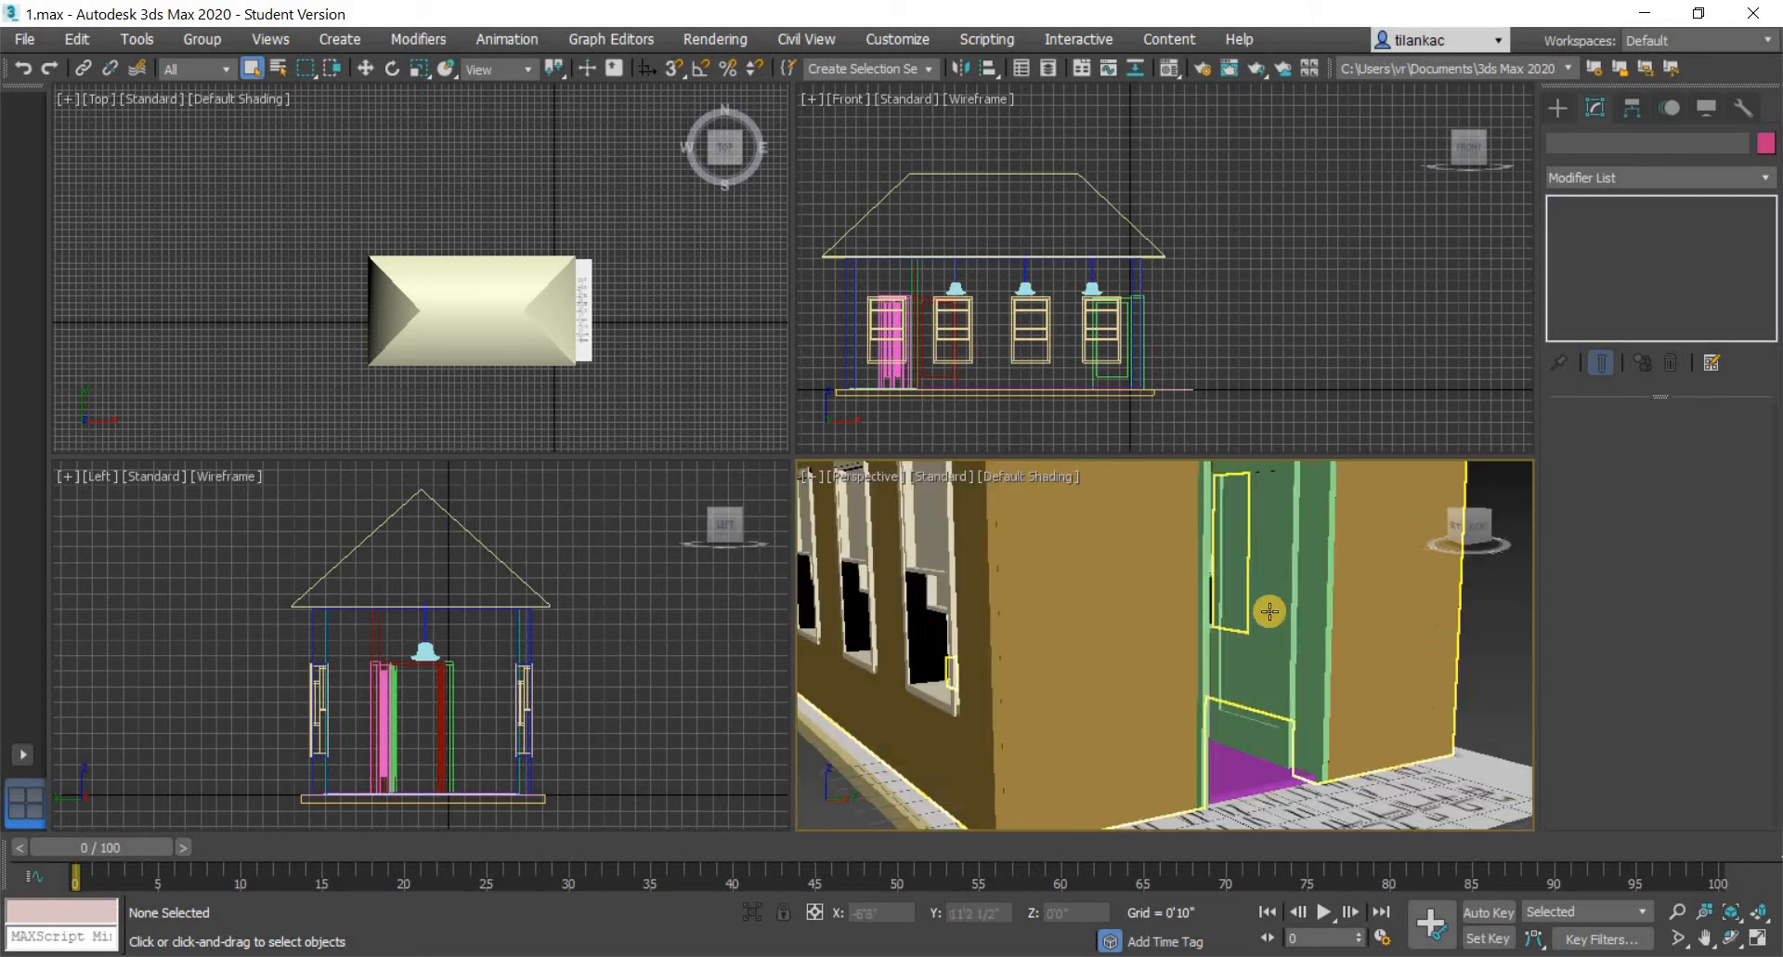
pyautogui.scroll(-3, 1262, 641)
pyautogui.scroll(-3, 1256, 699)
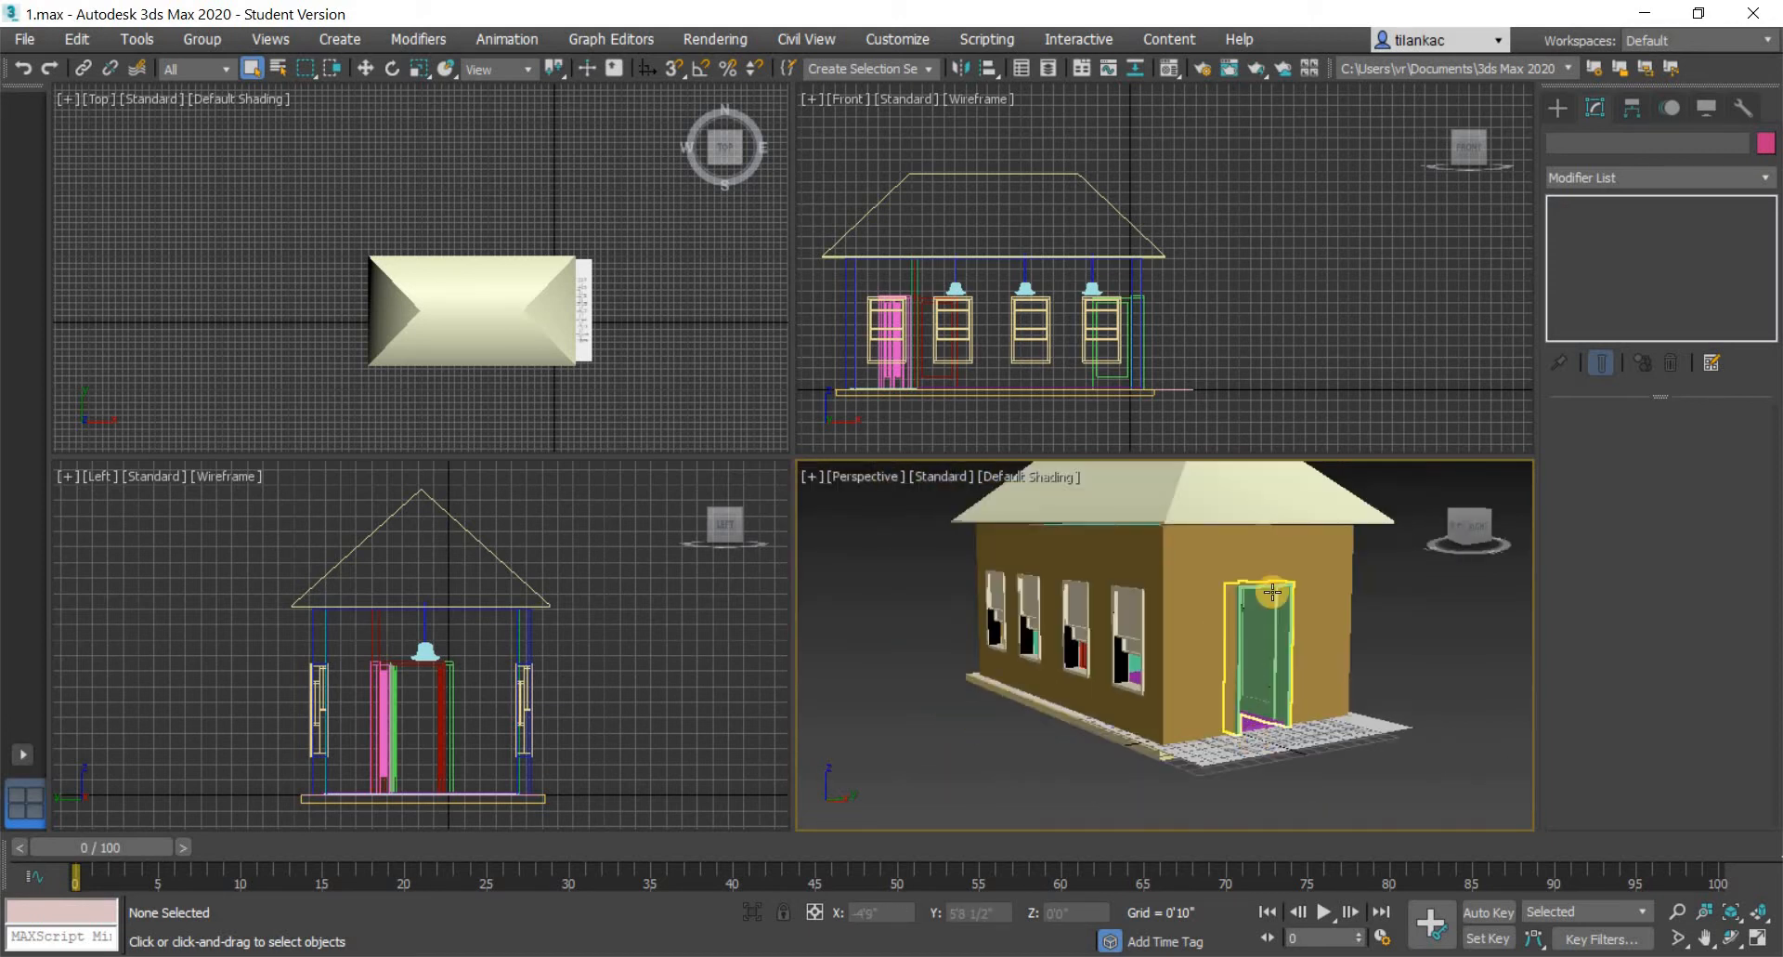
pyautogui.moveTo(1080, 749); pyautogui.dragTo(1122, 760, button='middle')
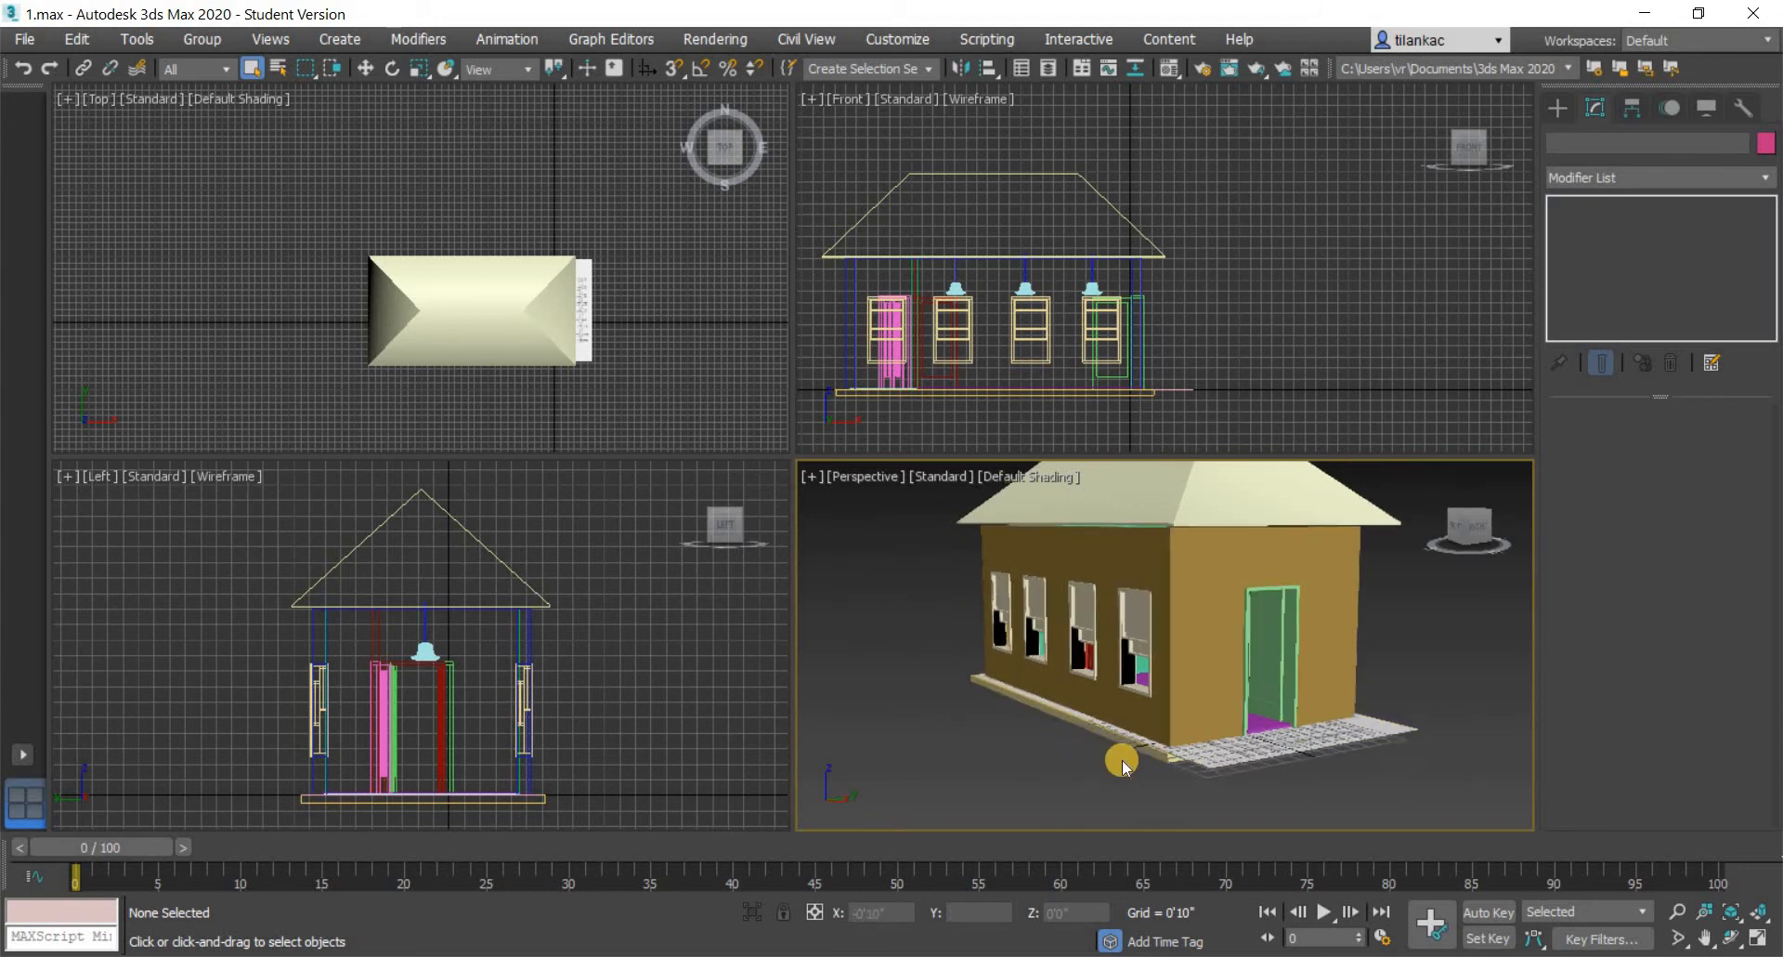
pyautogui.keyDown('alt'); pyautogui.moveTo(1012, 706); pyautogui.dragTo(1182, 591, button='middle'); pyautogui.keyUp('alt')
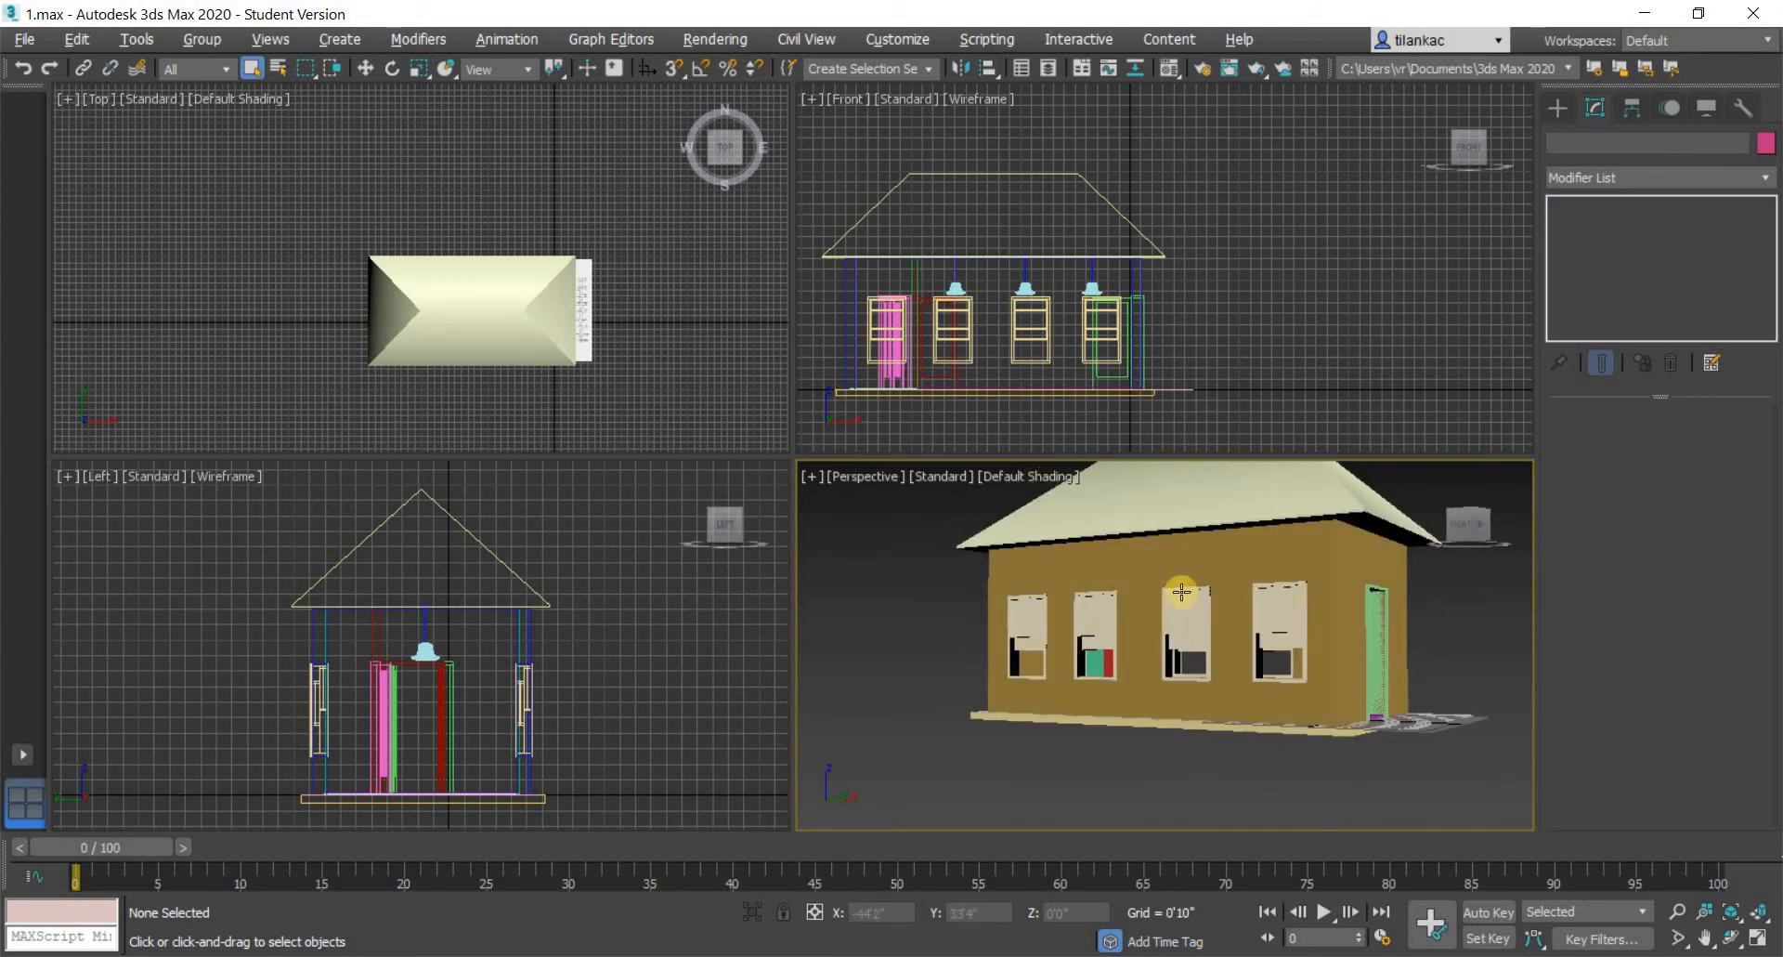
pyautogui.scroll(4, 1233, 567)
pyautogui.scroll(-1, 1214, 622)
pyautogui.keyDown('alt'); pyautogui.moveTo(1174, 520); pyautogui.dragTo(1136, 560, button='middle'); pyautogui.keyUp('alt')
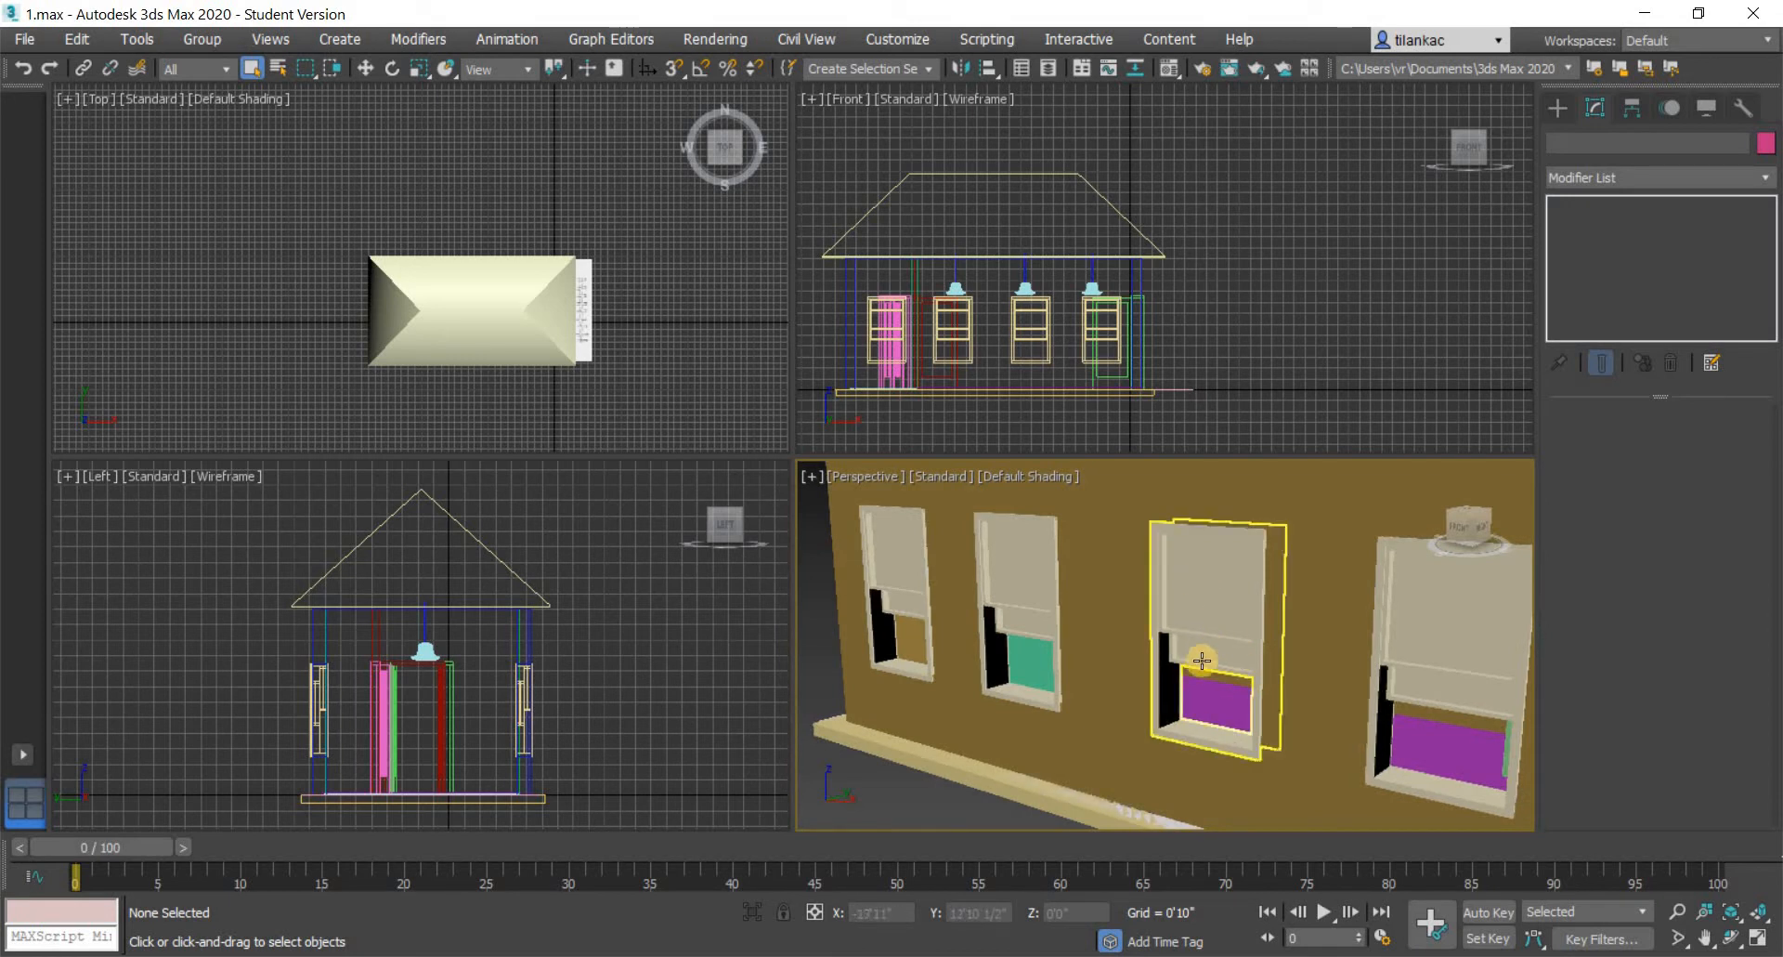
pyautogui.scroll(-2, 1202, 647)
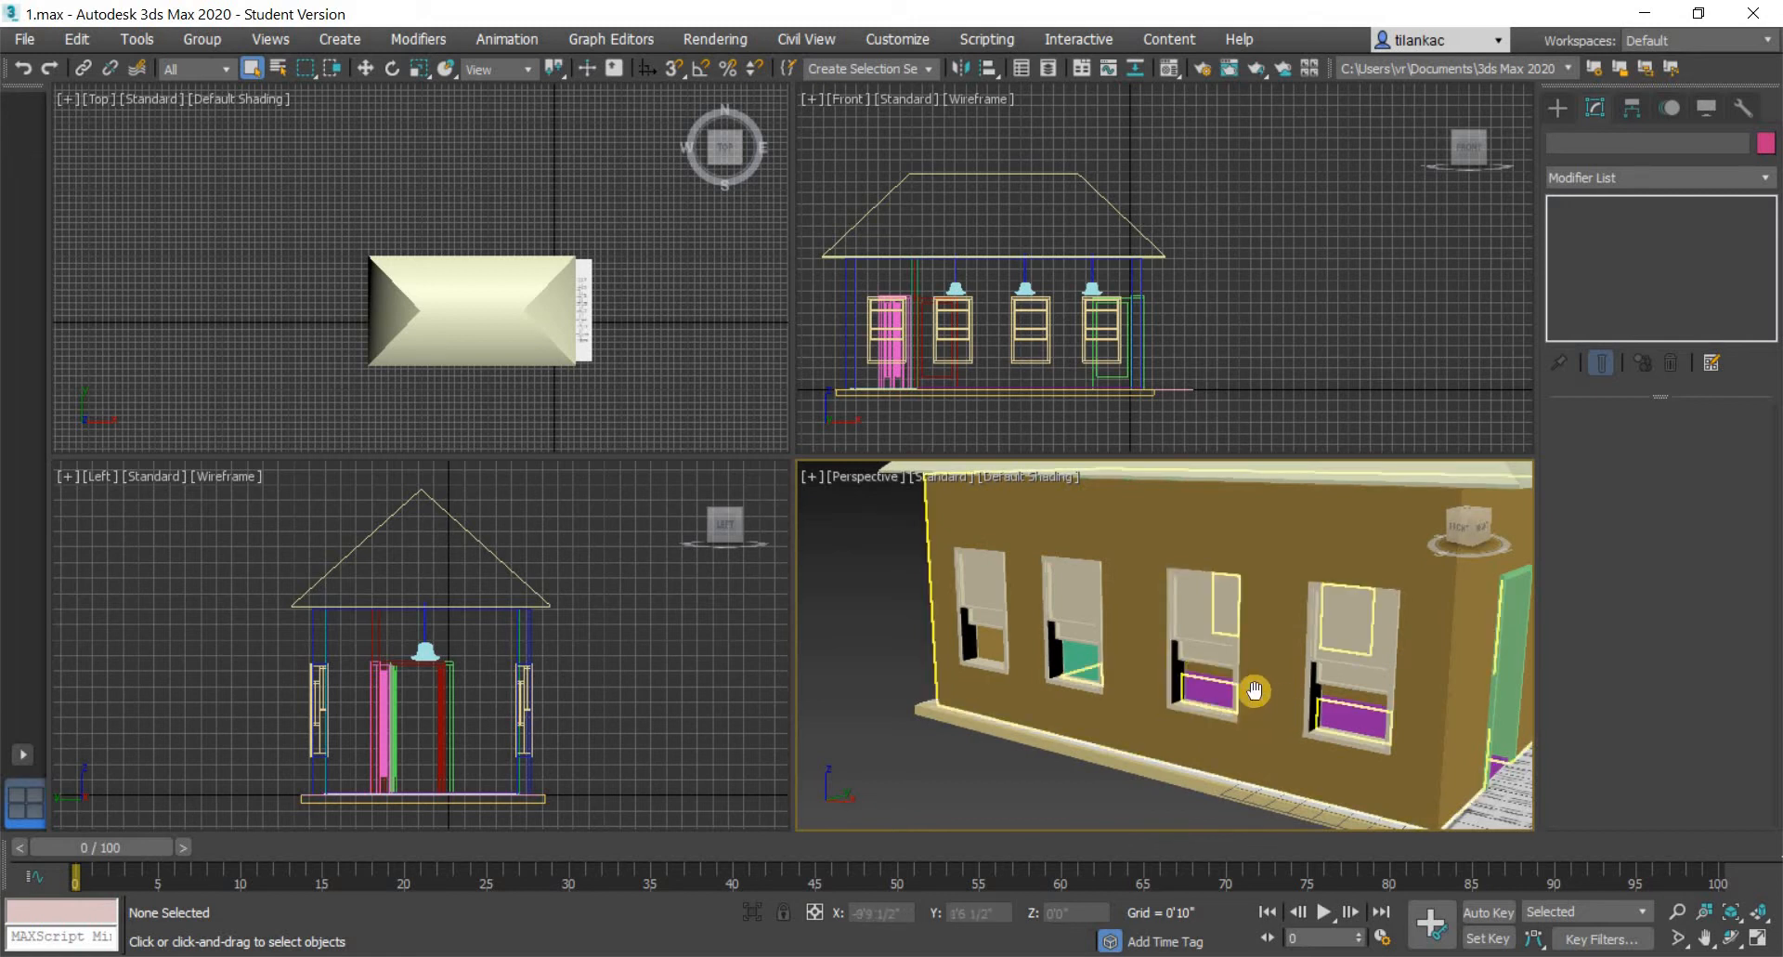
pyautogui.scroll(-3, 1244, 688)
# - Delete the ground plane that extends out in front of the green door
pyautogui.keyDown('alt'); pyautogui.moveTo(1235, 692); pyautogui.dragTo(1041, 718, button='middle'); pyautogui.keyUp('alt')
pyautogui.click(1358, 783)
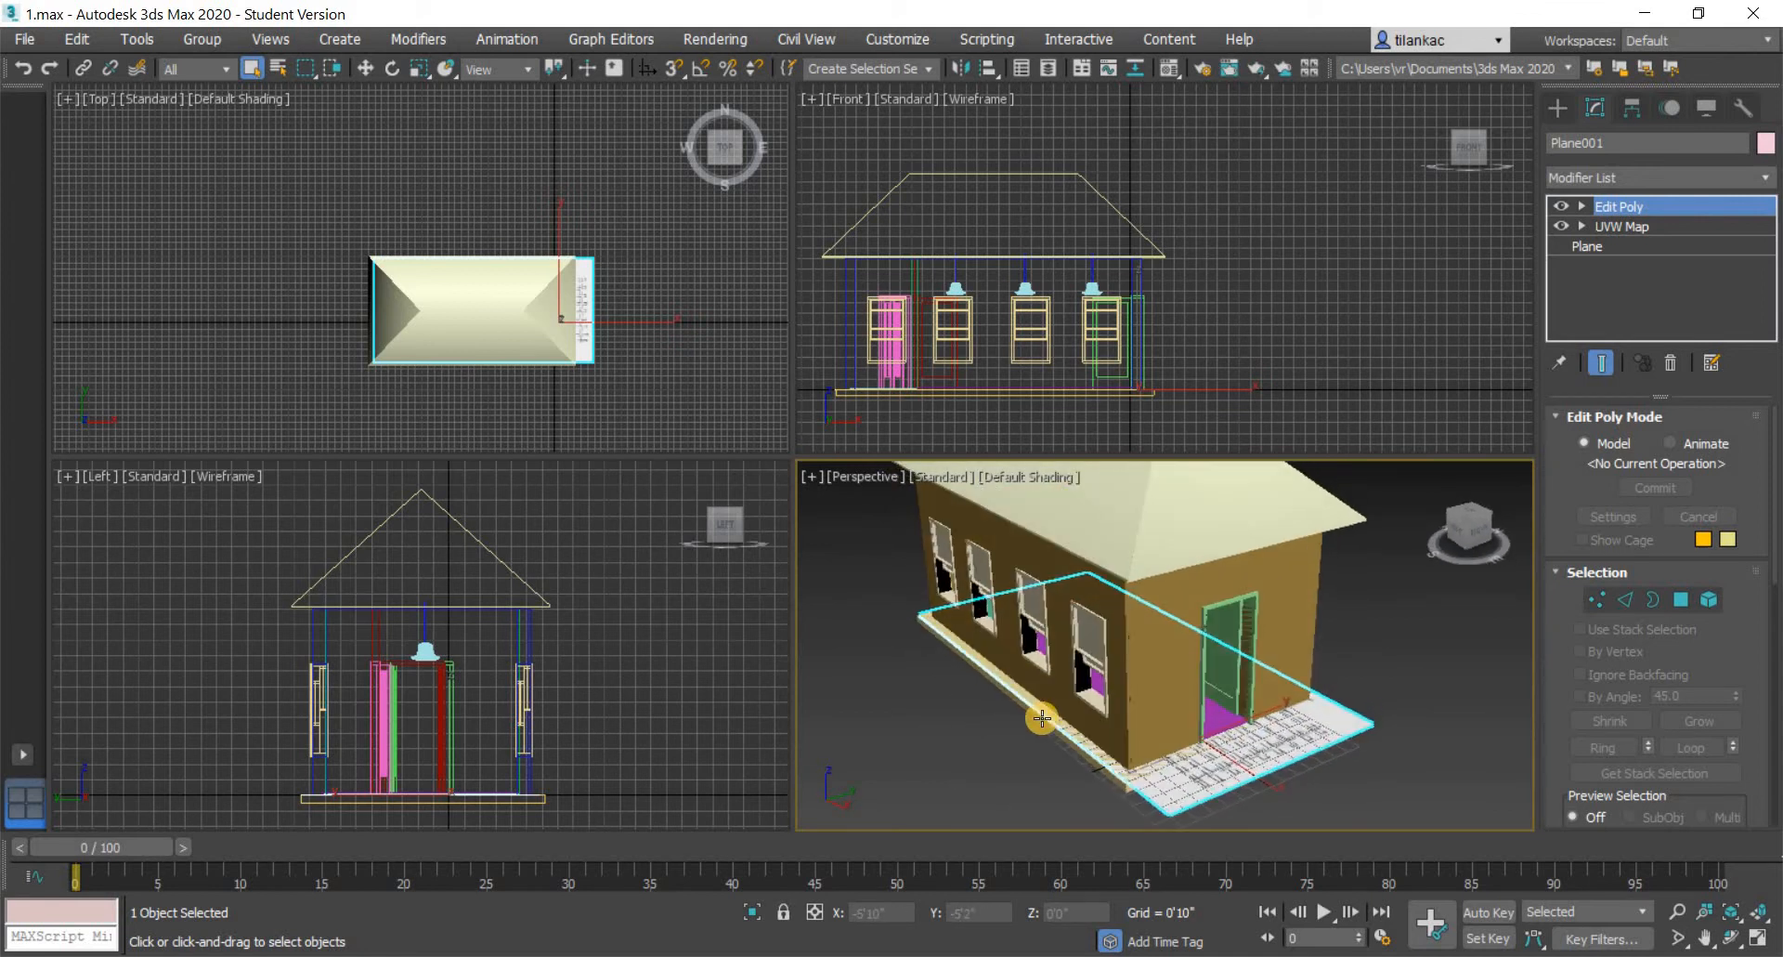
pyautogui.press('Delete')
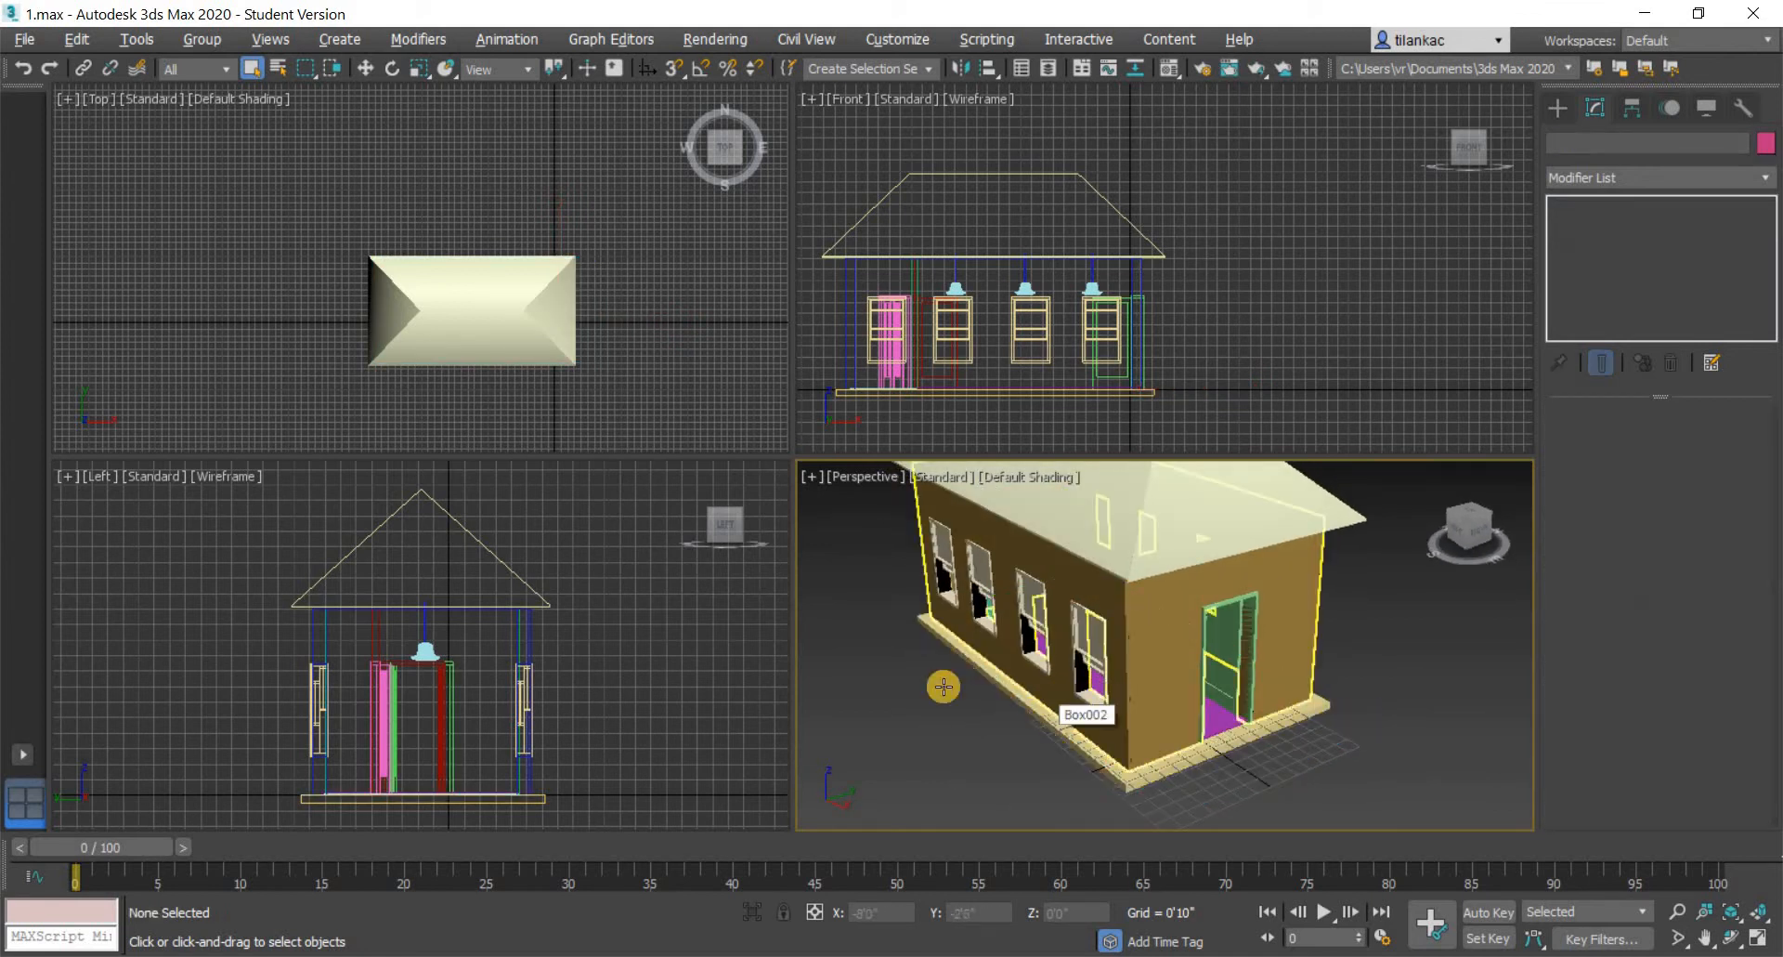
# - Select the roof and inspect its shape and modifier stack
pyautogui.keyDown('alt'); pyautogui.moveTo(943, 685); pyautogui.dragTo(1205, 536, button='middle'); pyautogui.keyUp('alt')
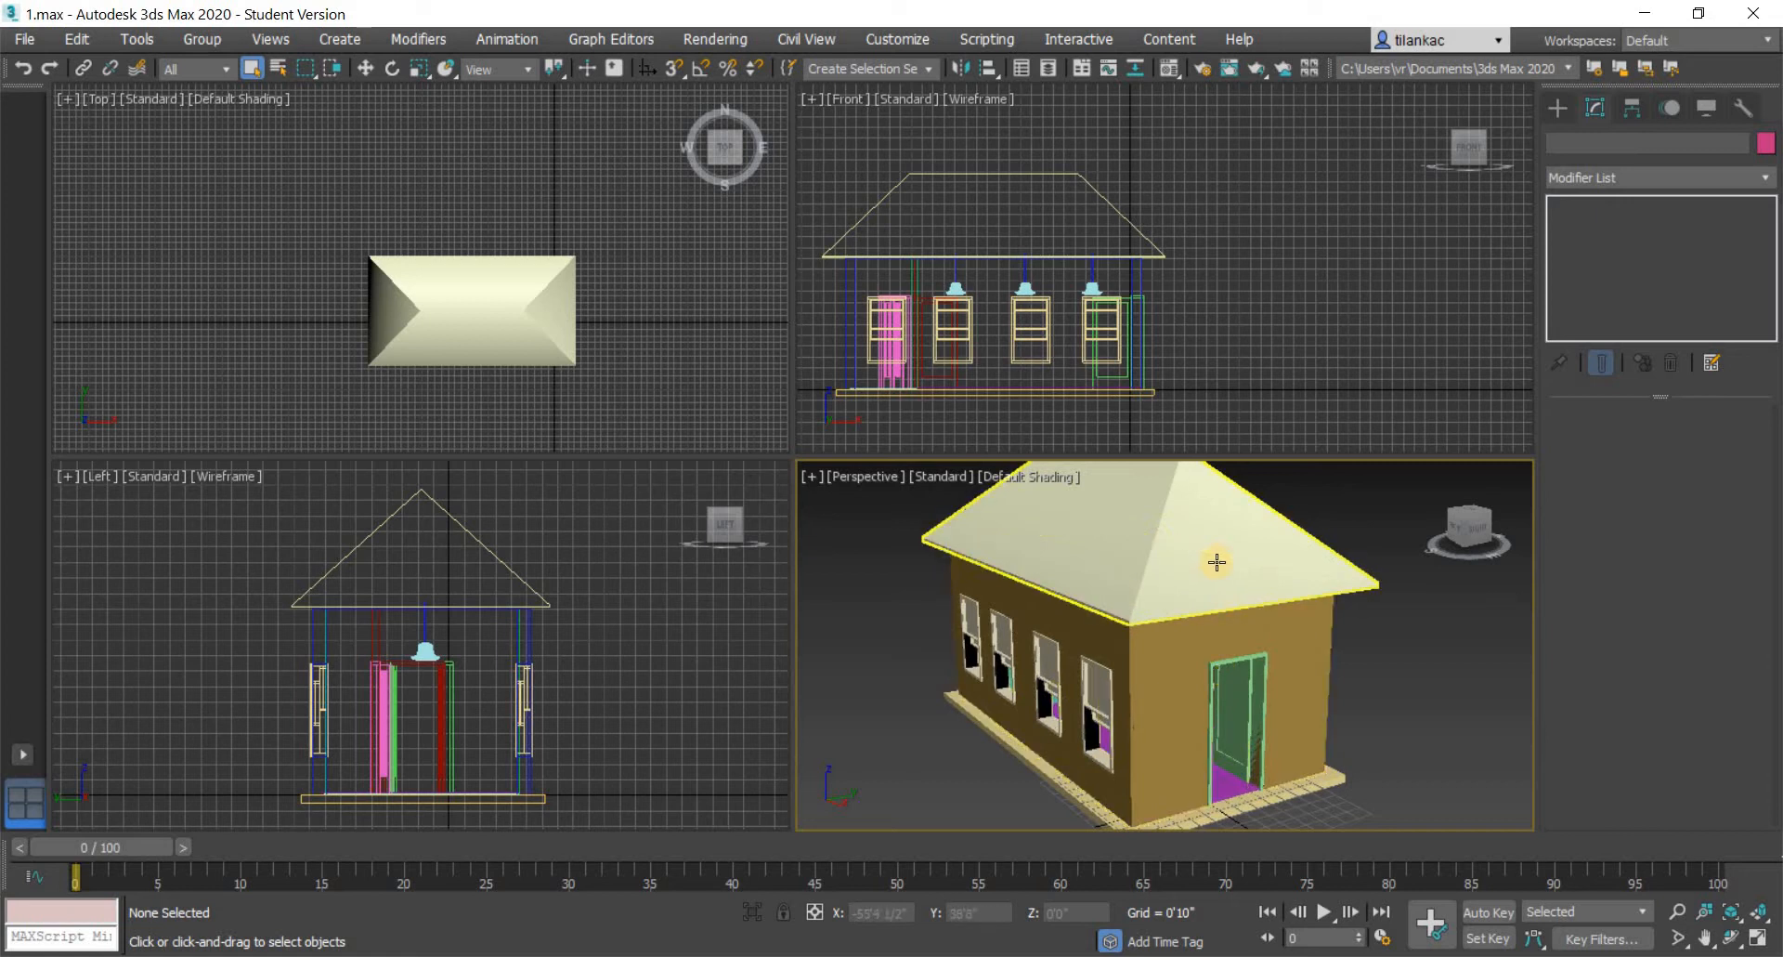
pyautogui.keyDown('alt'); pyautogui.moveTo(1115, 709); pyautogui.dragTo(1245, 557, button='middle'); pyautogui.keyUp('alt')
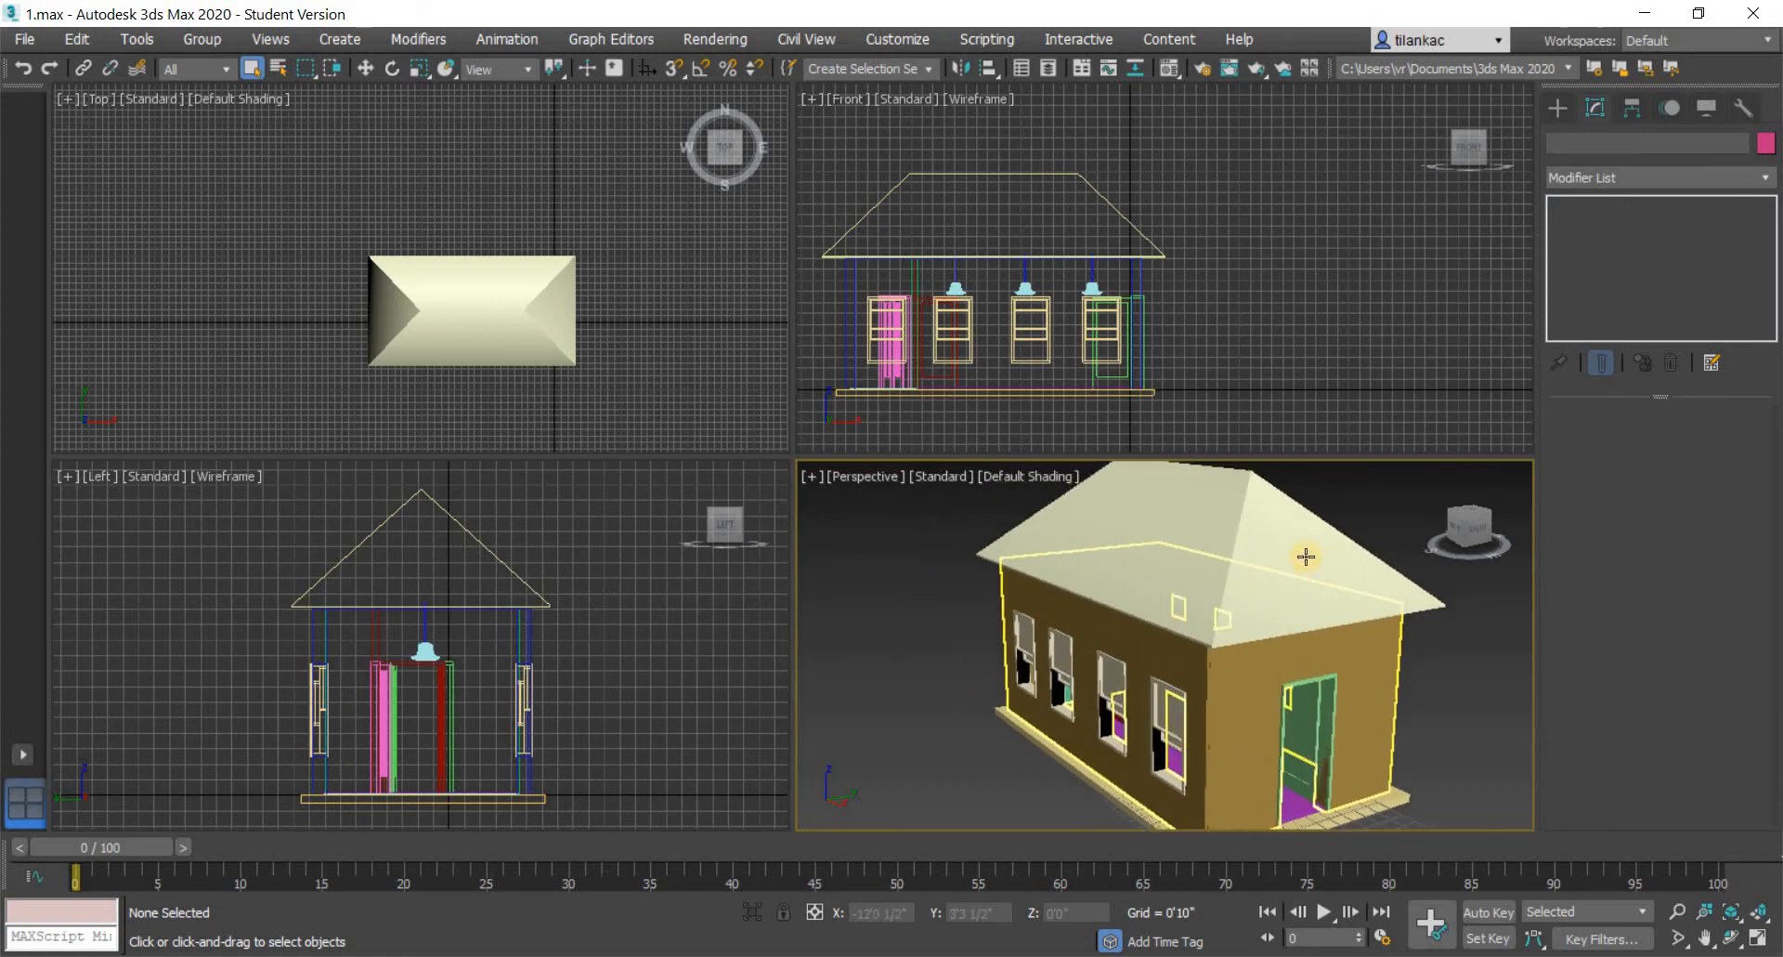
pyautogui.click(1180, 556)
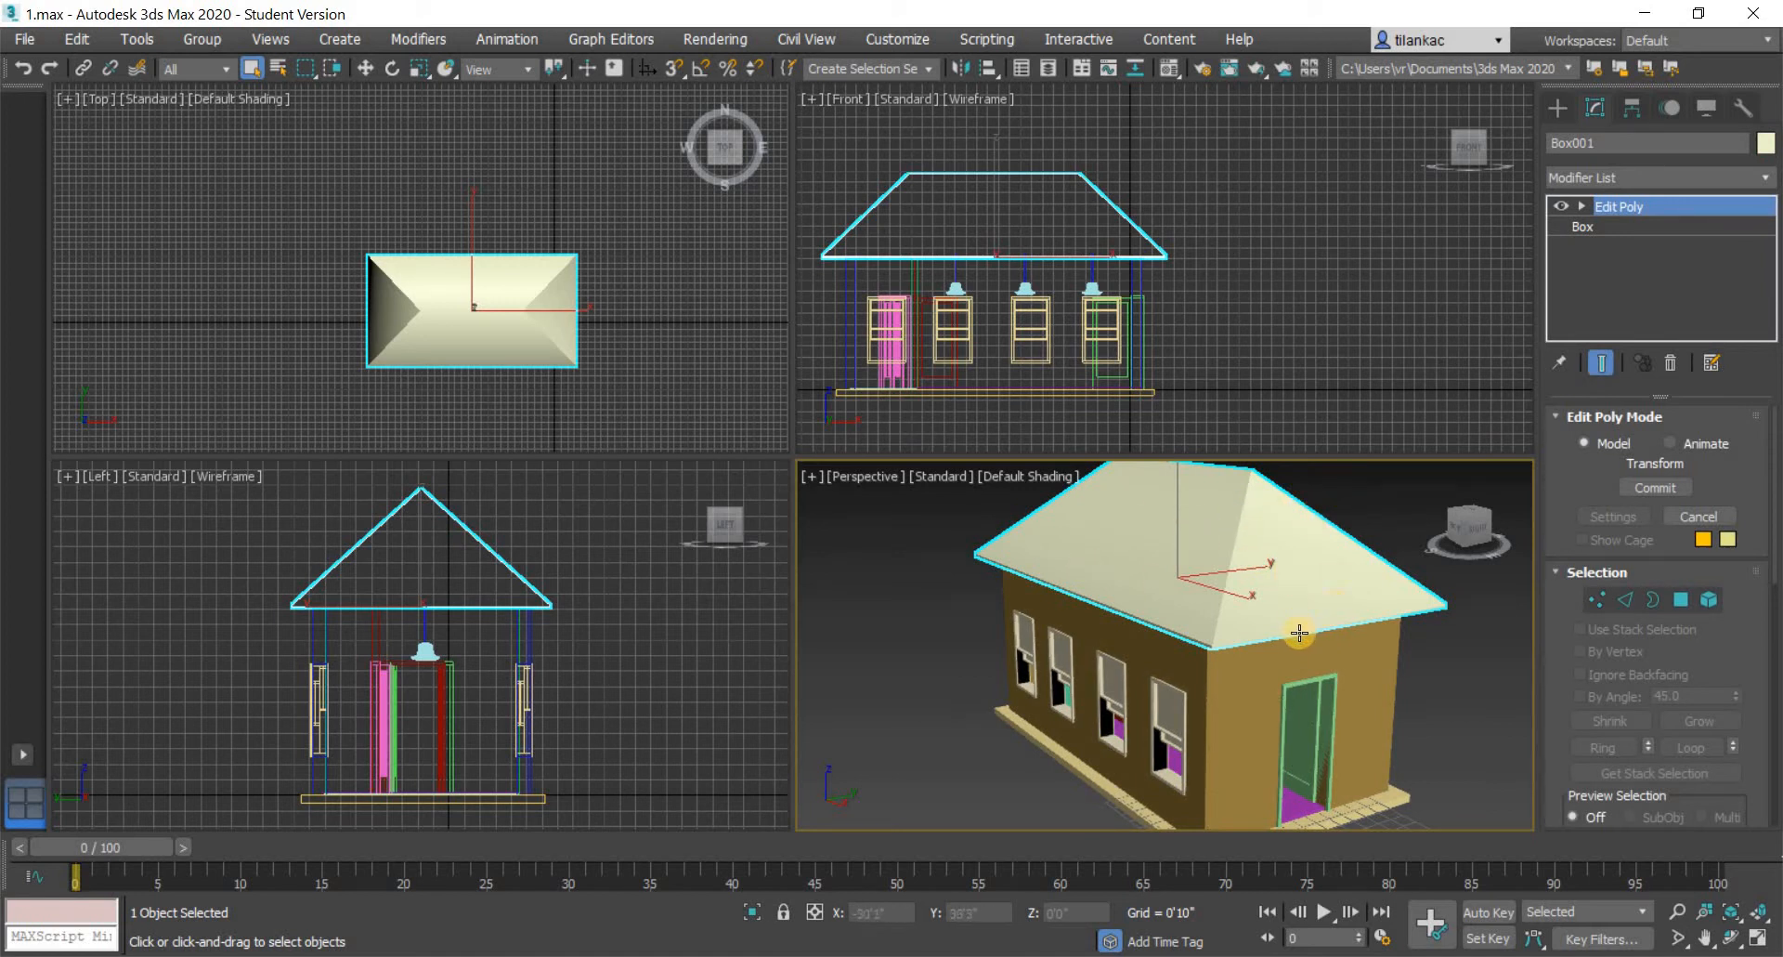
pyautogui.keyDown('alt'); pyautogui.moveTo(1299, 633); pyautogui.dragTo(1116, 564, button='middle'); pyautogui.keyUp('alt')
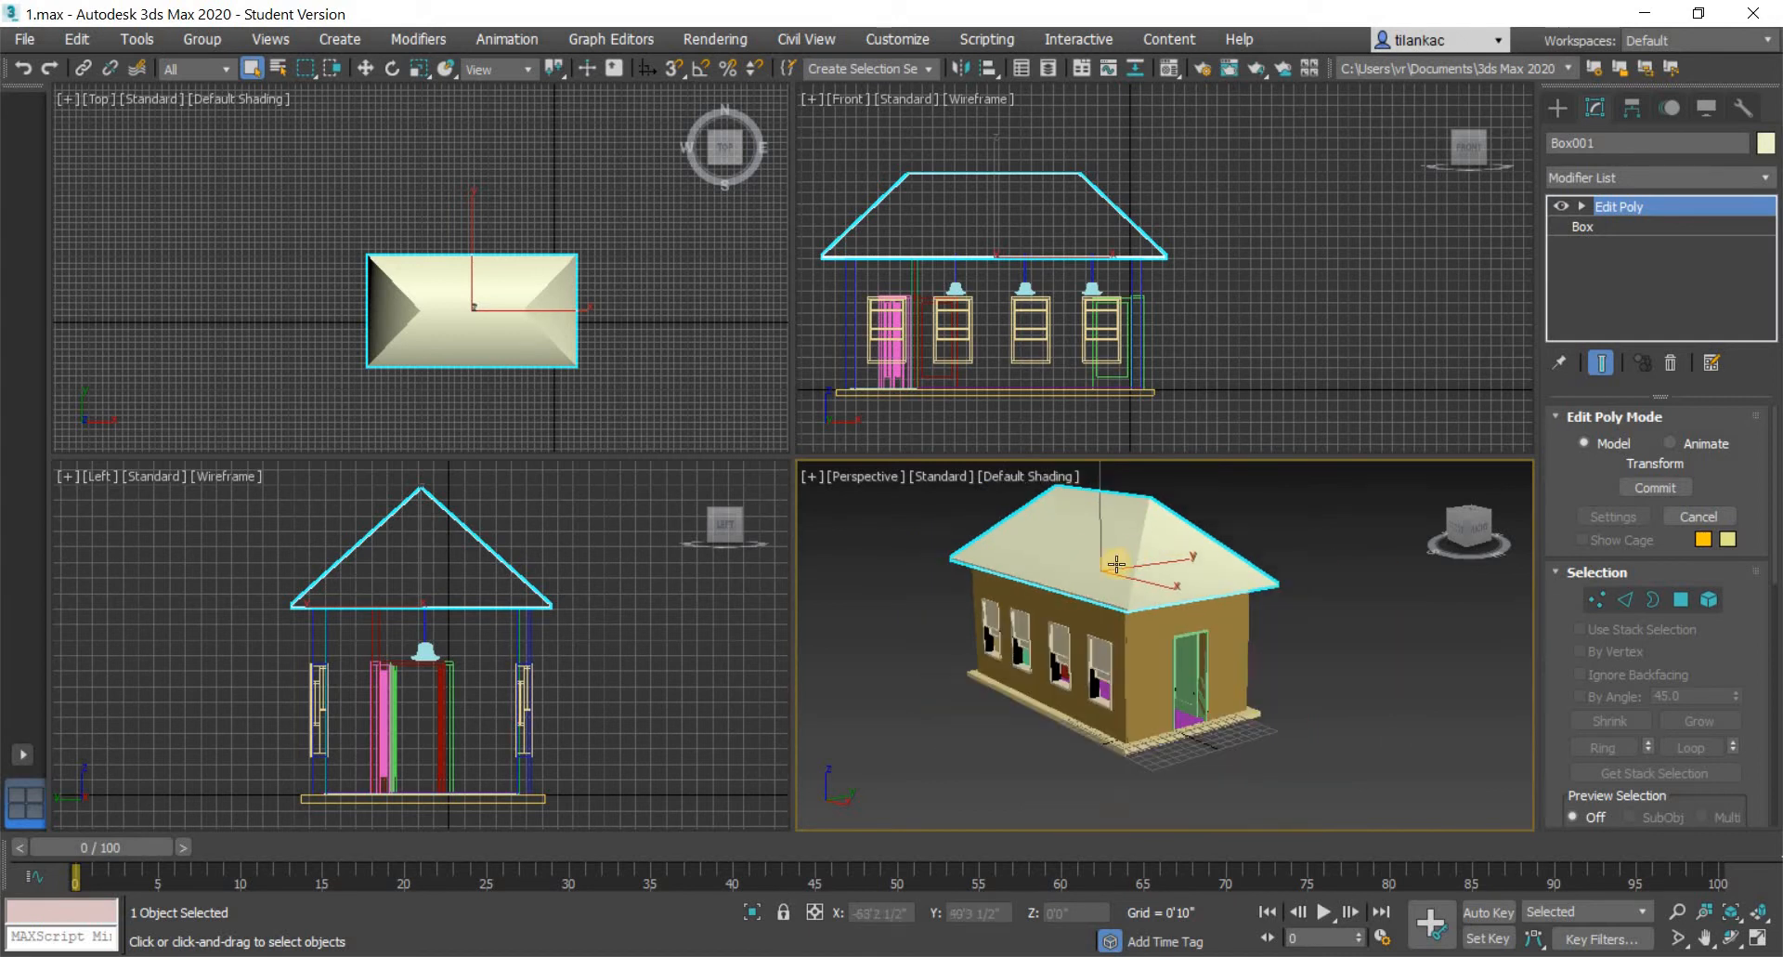
pyautogui.scroll(-2, 1303, 565)
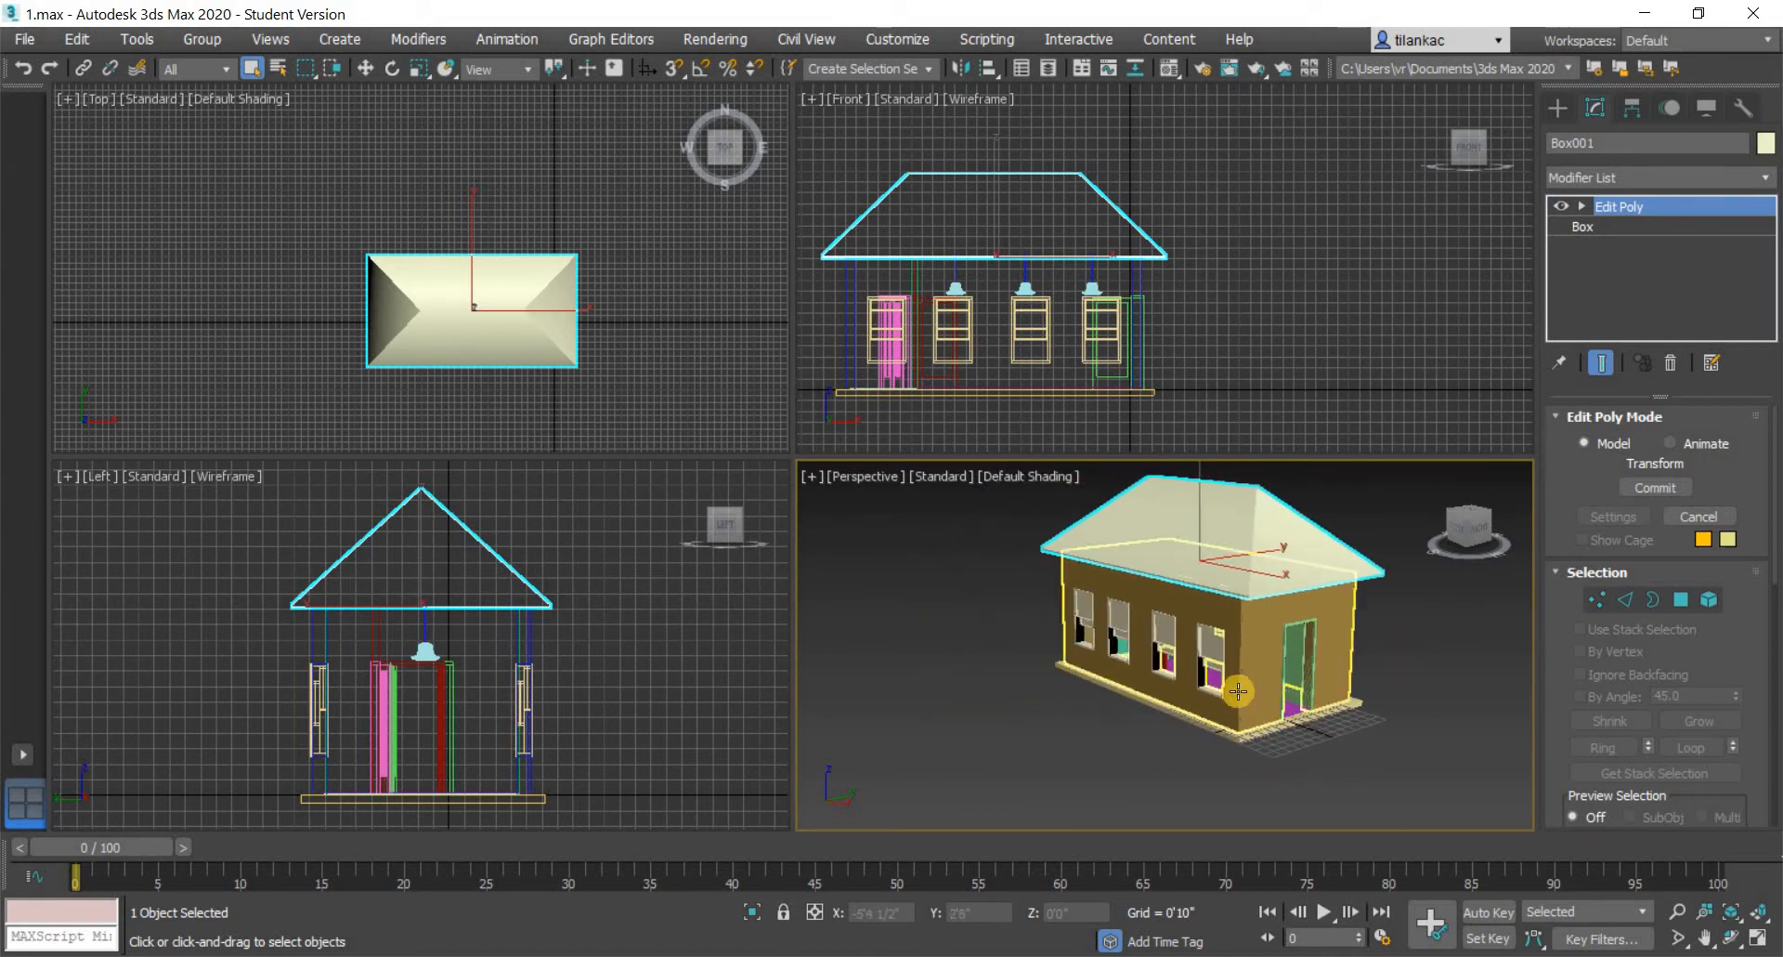
# - Add an Edit Poly modifier to the sliding window nearest the door corner
pyautogui.scroll(8, 1126, 666)
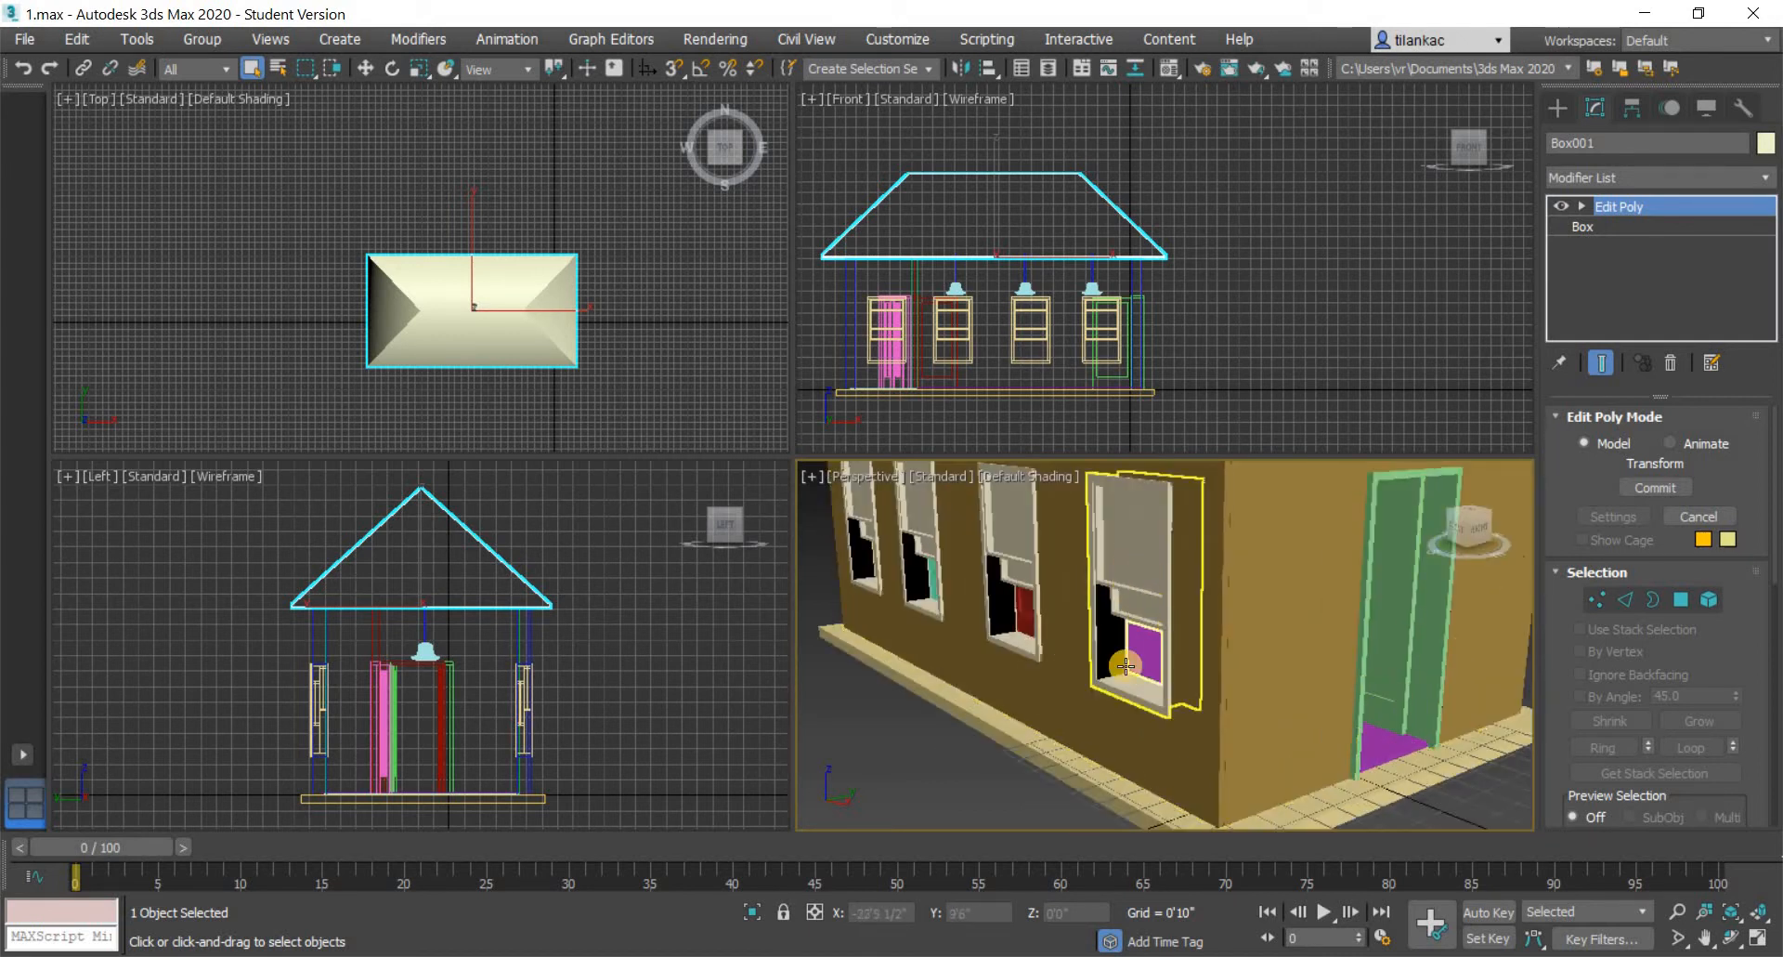
pyautogui.click(1112, 581)
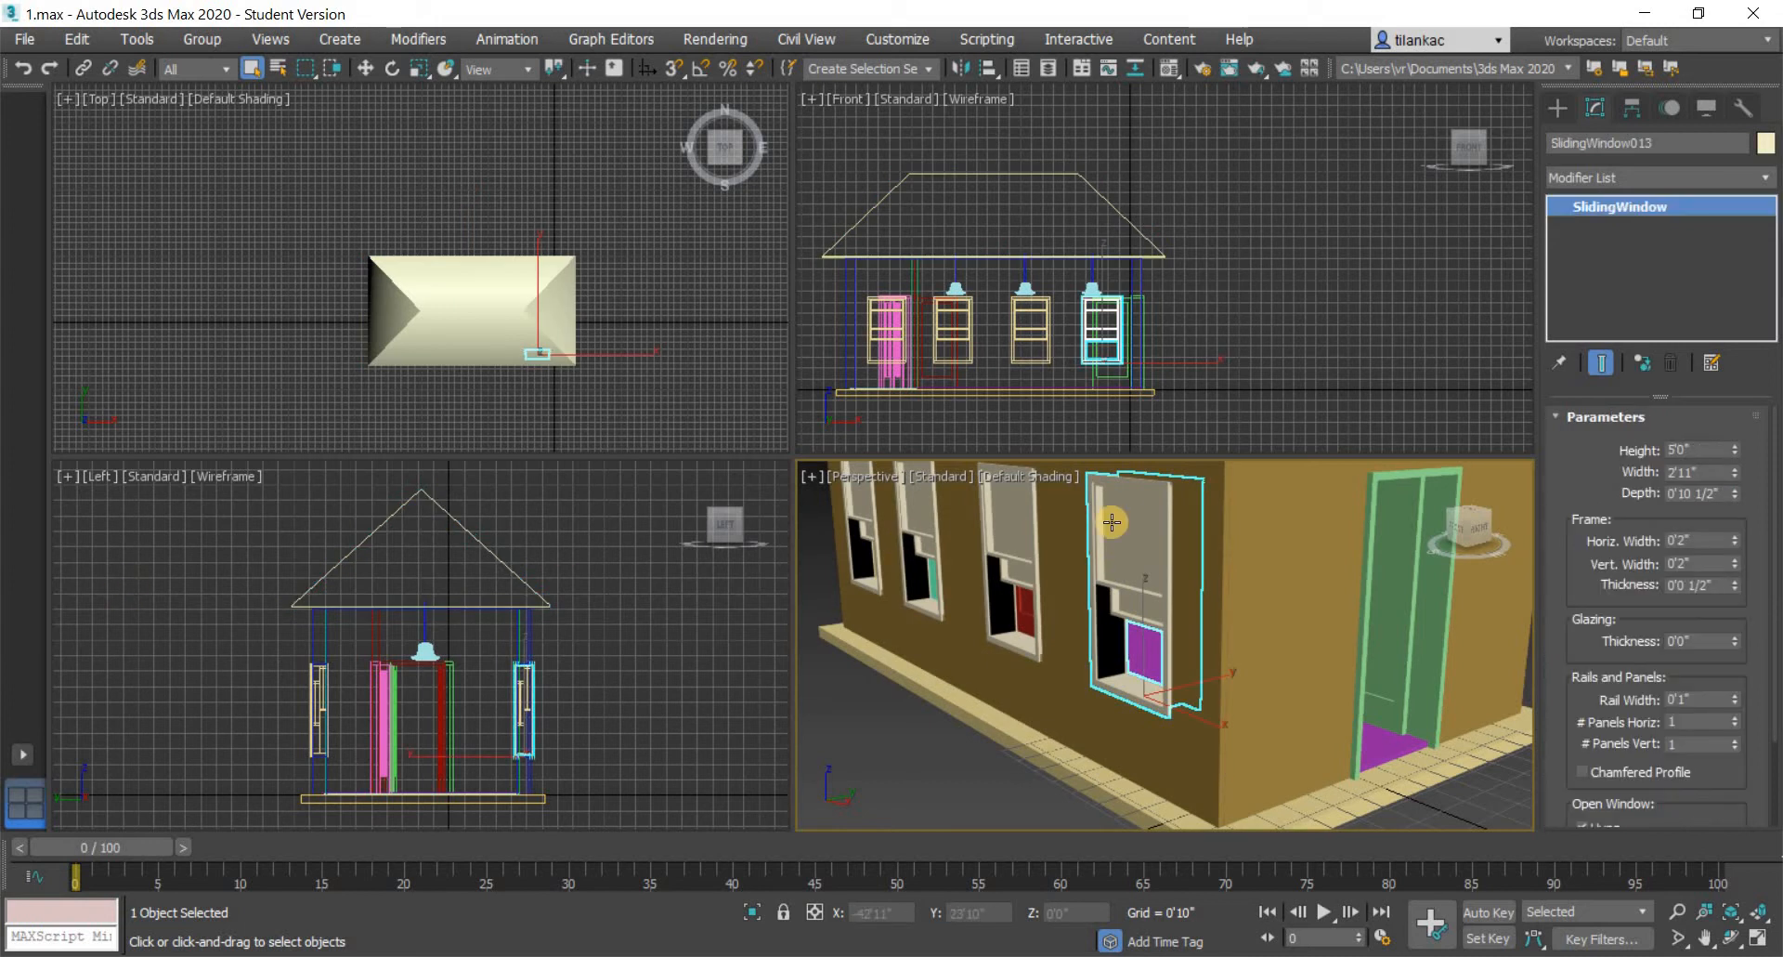
pyautogui.scroll(-3, 1130, 553)
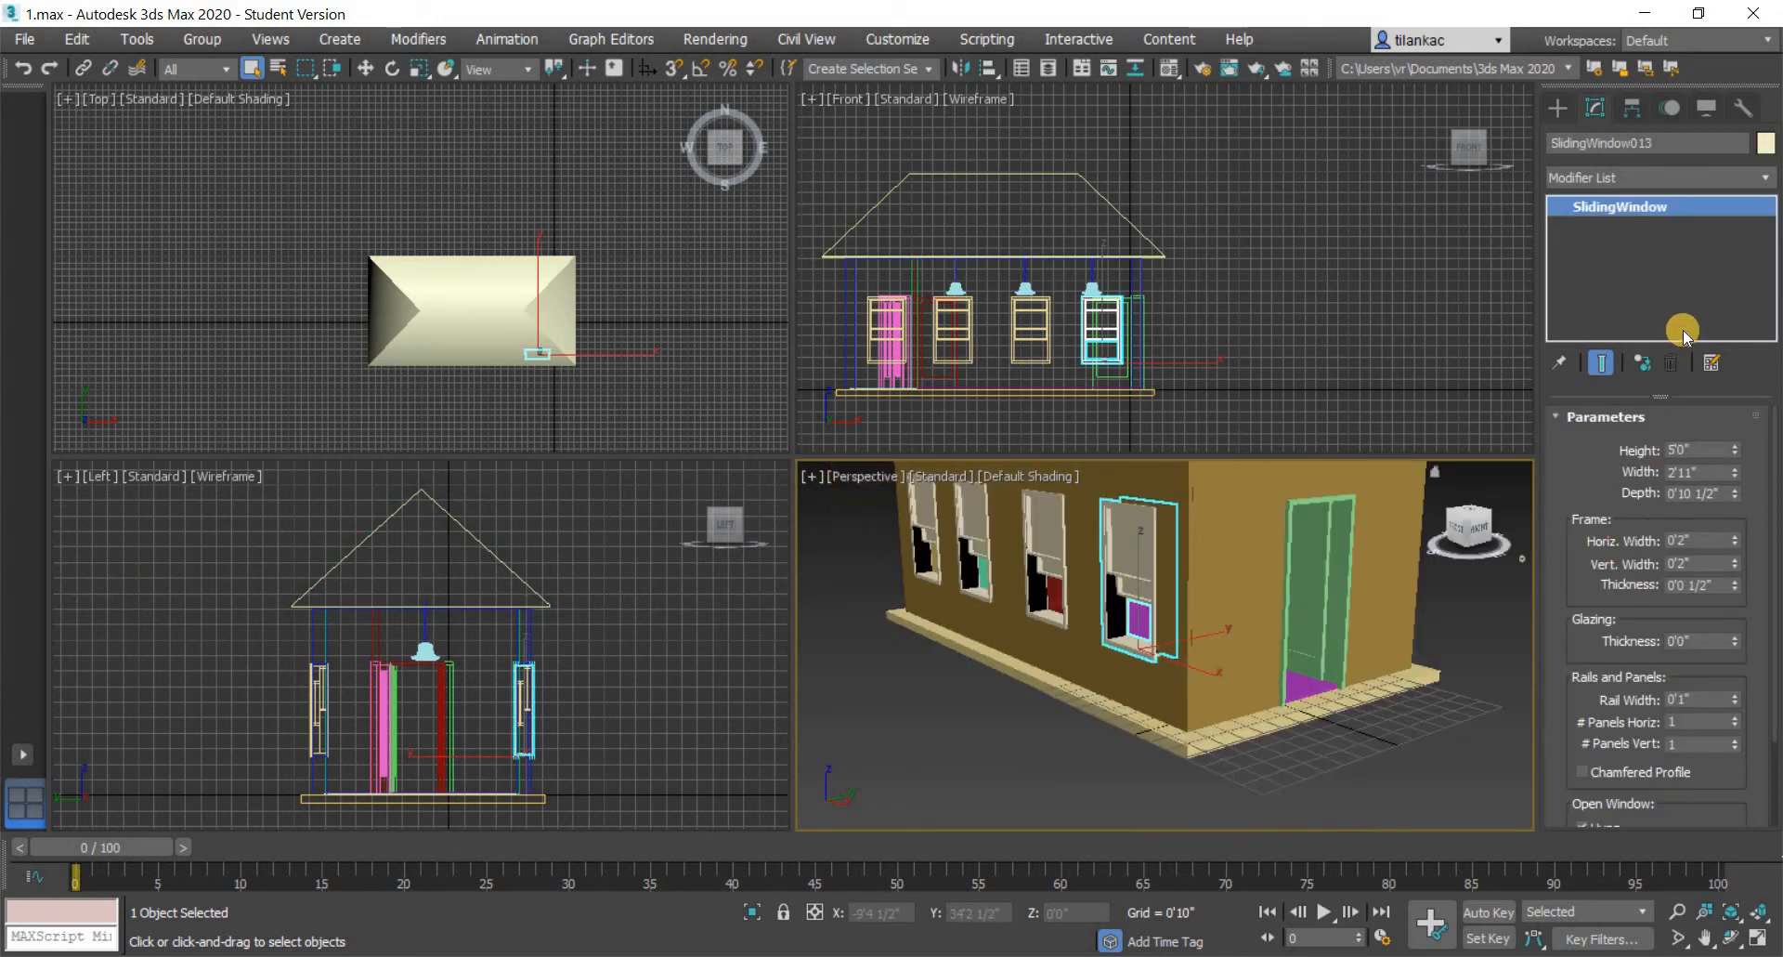
pyautogui.click(1762, 185)
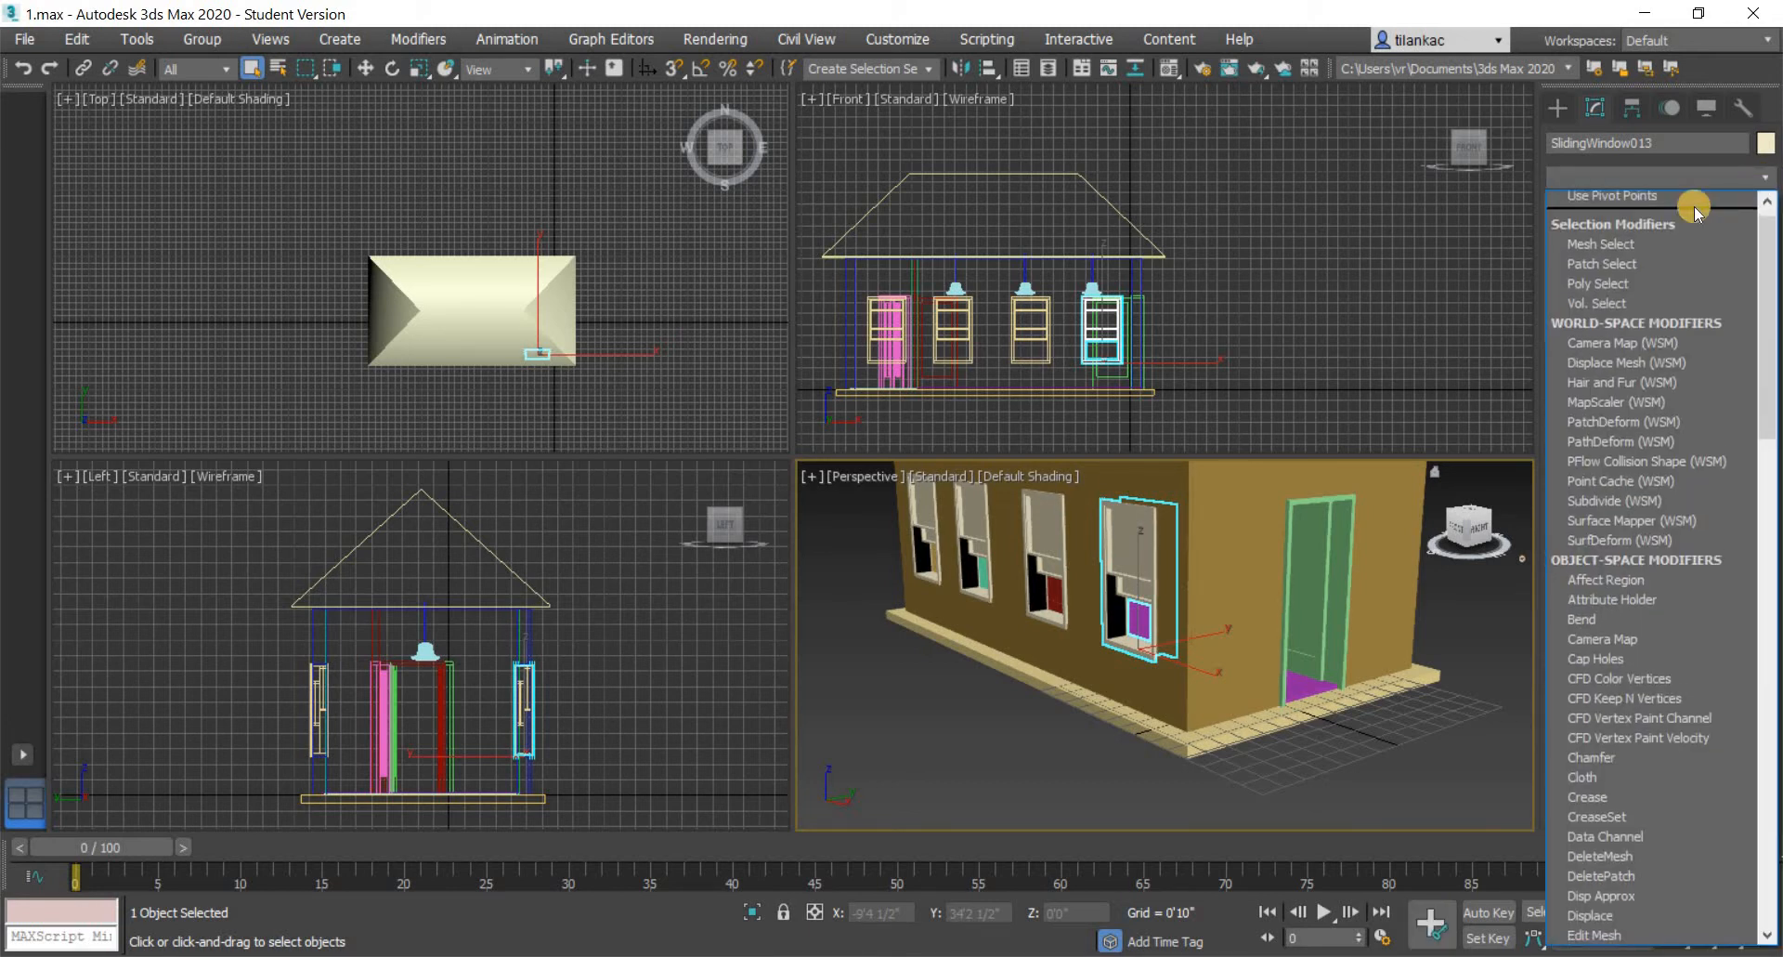
pyautogui.press('e')
pyautogui.press('Return')
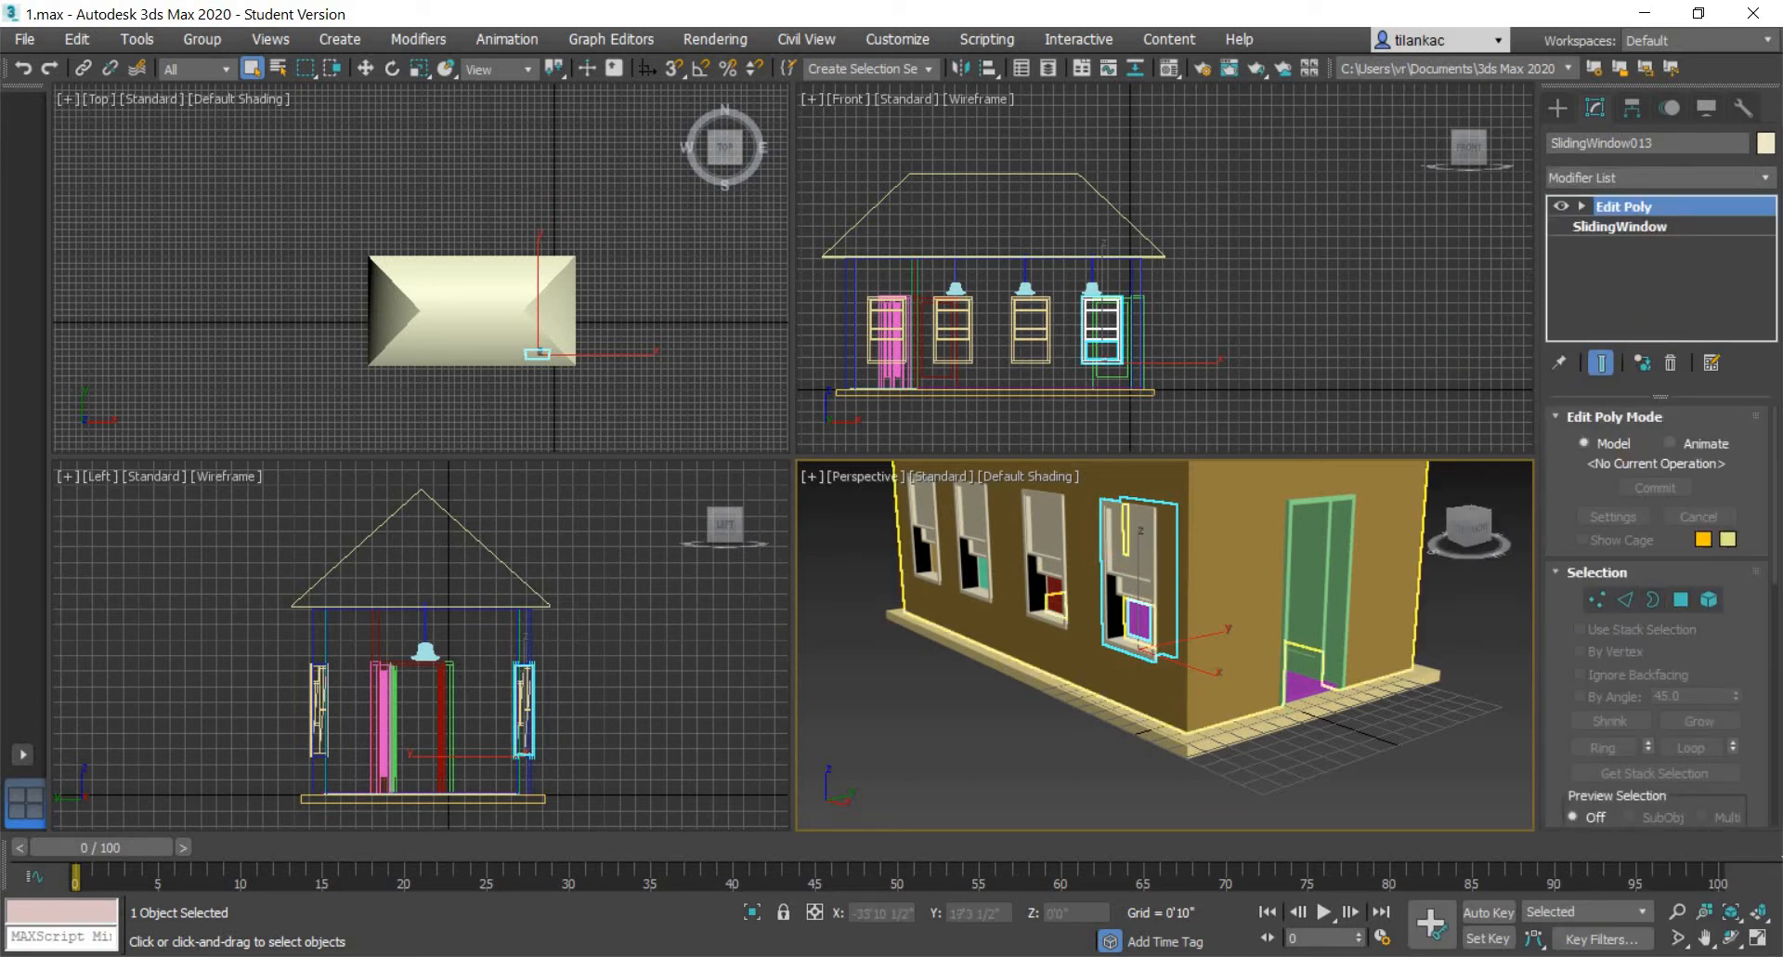
# - Enter polygon sub-object level on the window's Edit Poly modifier and bring its Polygon: Material IDs settings into view
pyautogui.scroll(-3, 1728, 534)
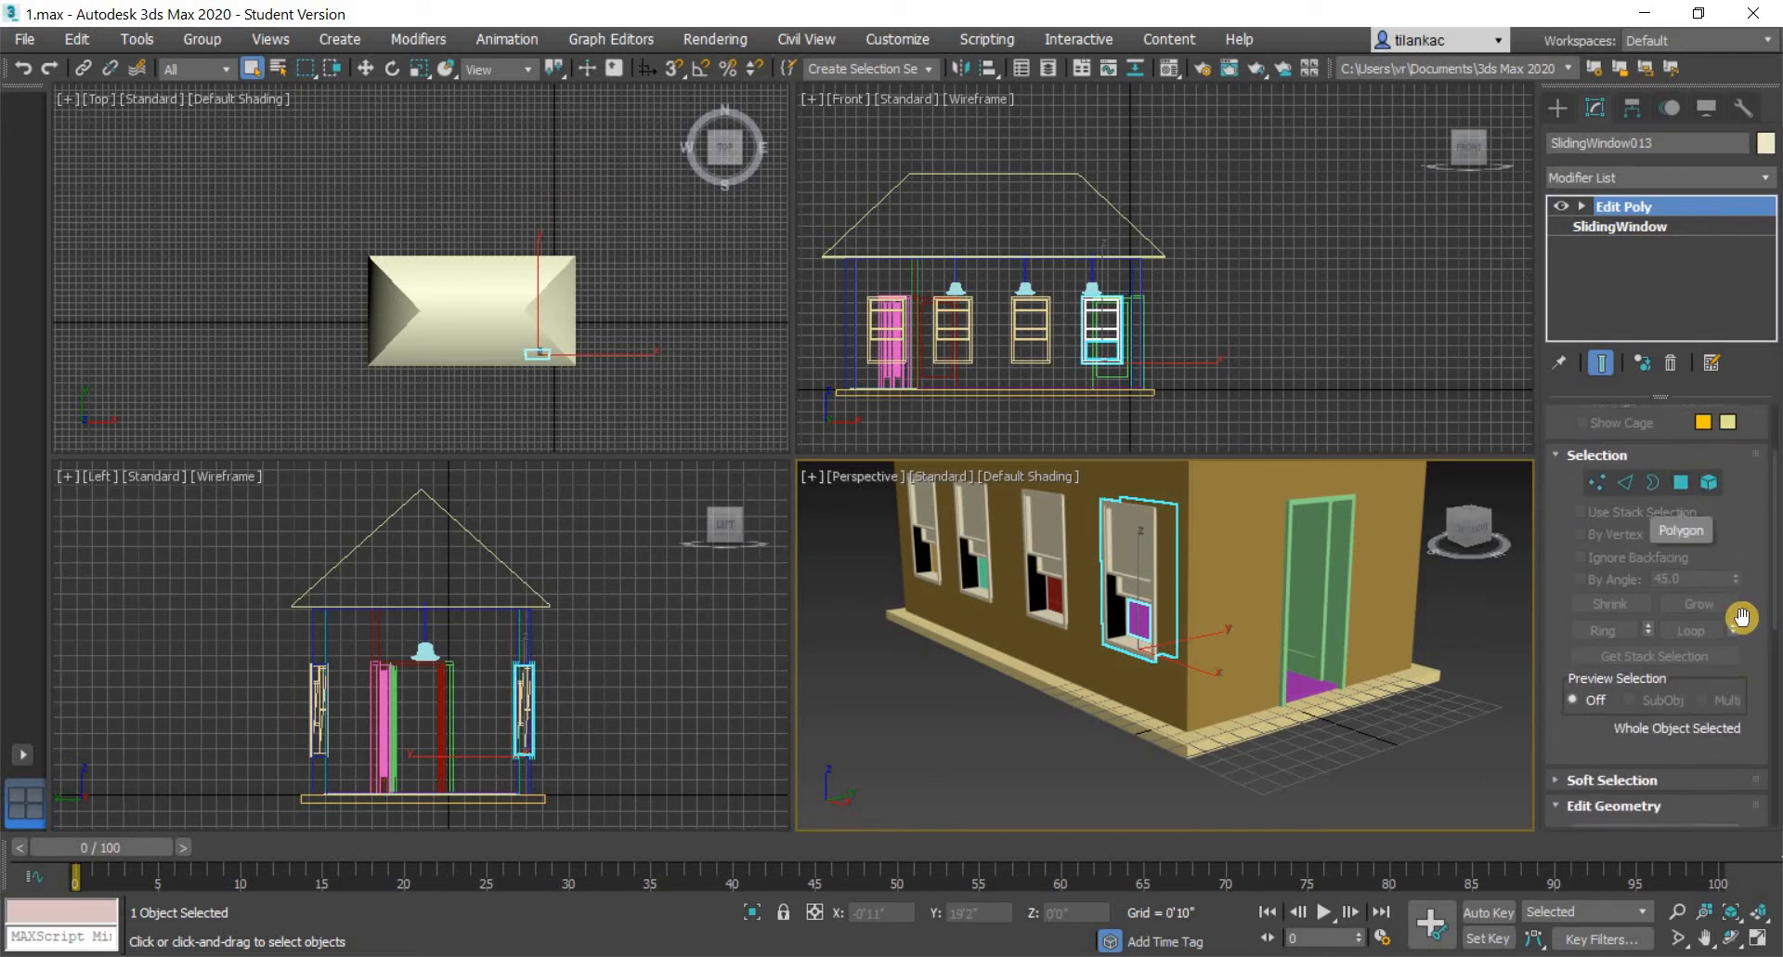
pyautogui.scroll(-3, 1742, 595)
pyautogui.scroll(3, 1682, 487)
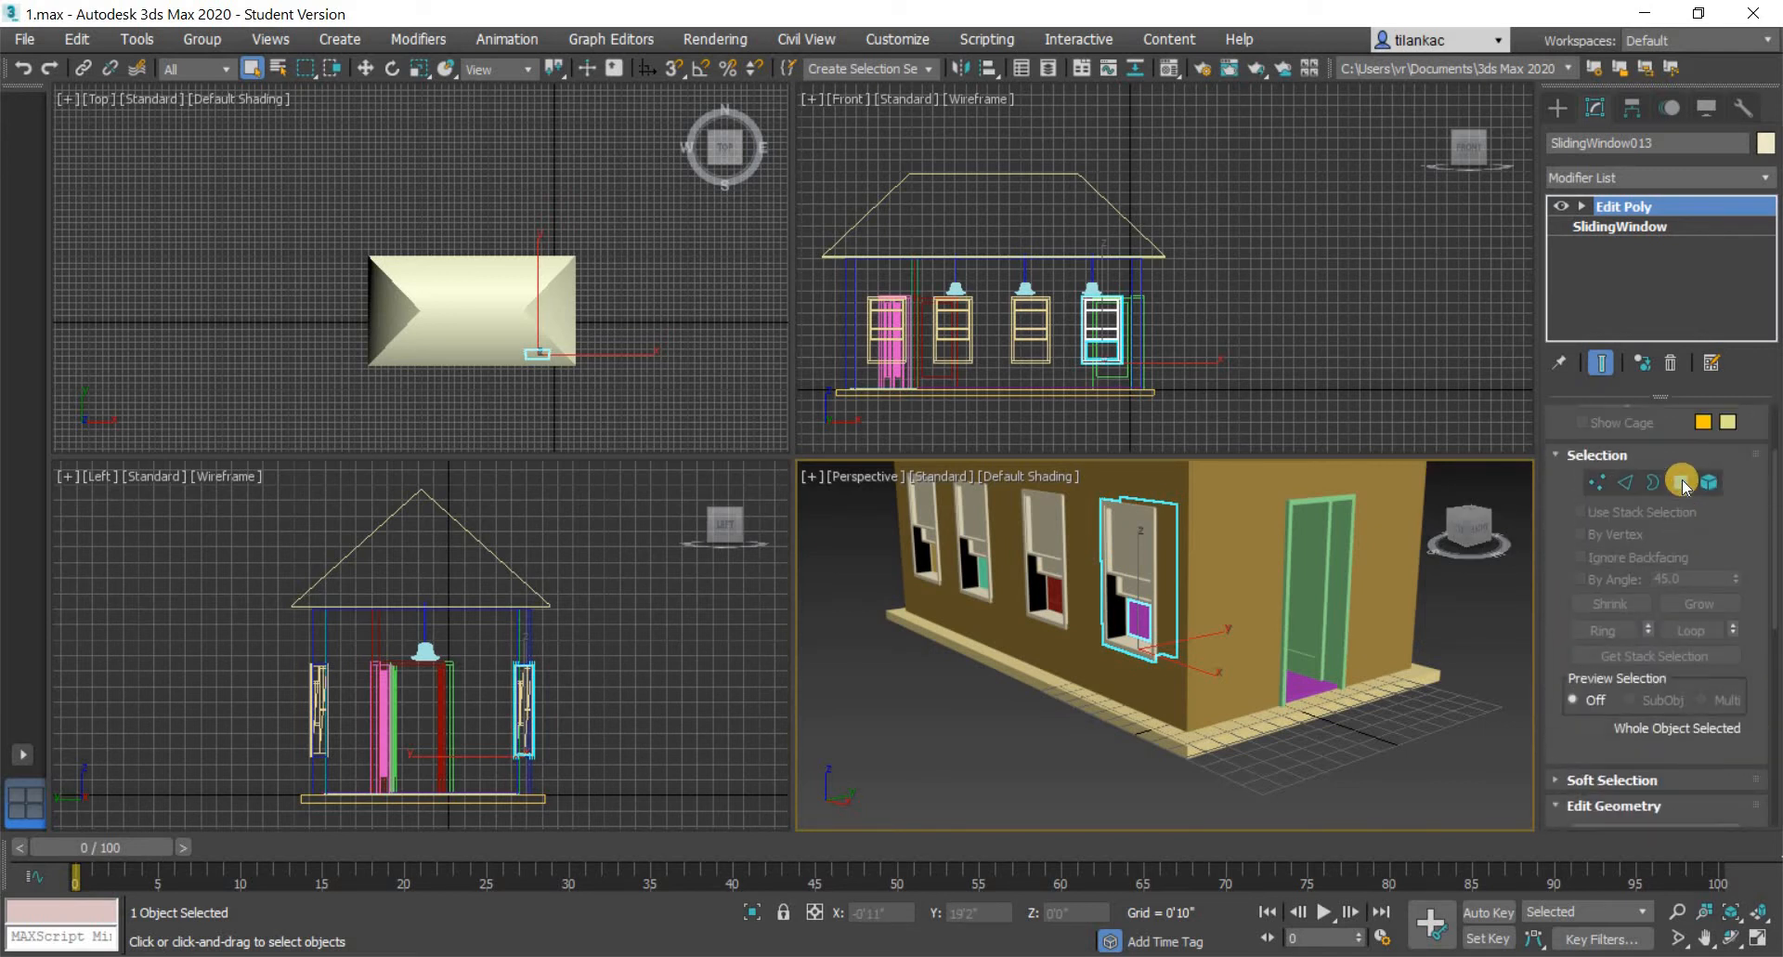
pyautogui.click(1682, 481)
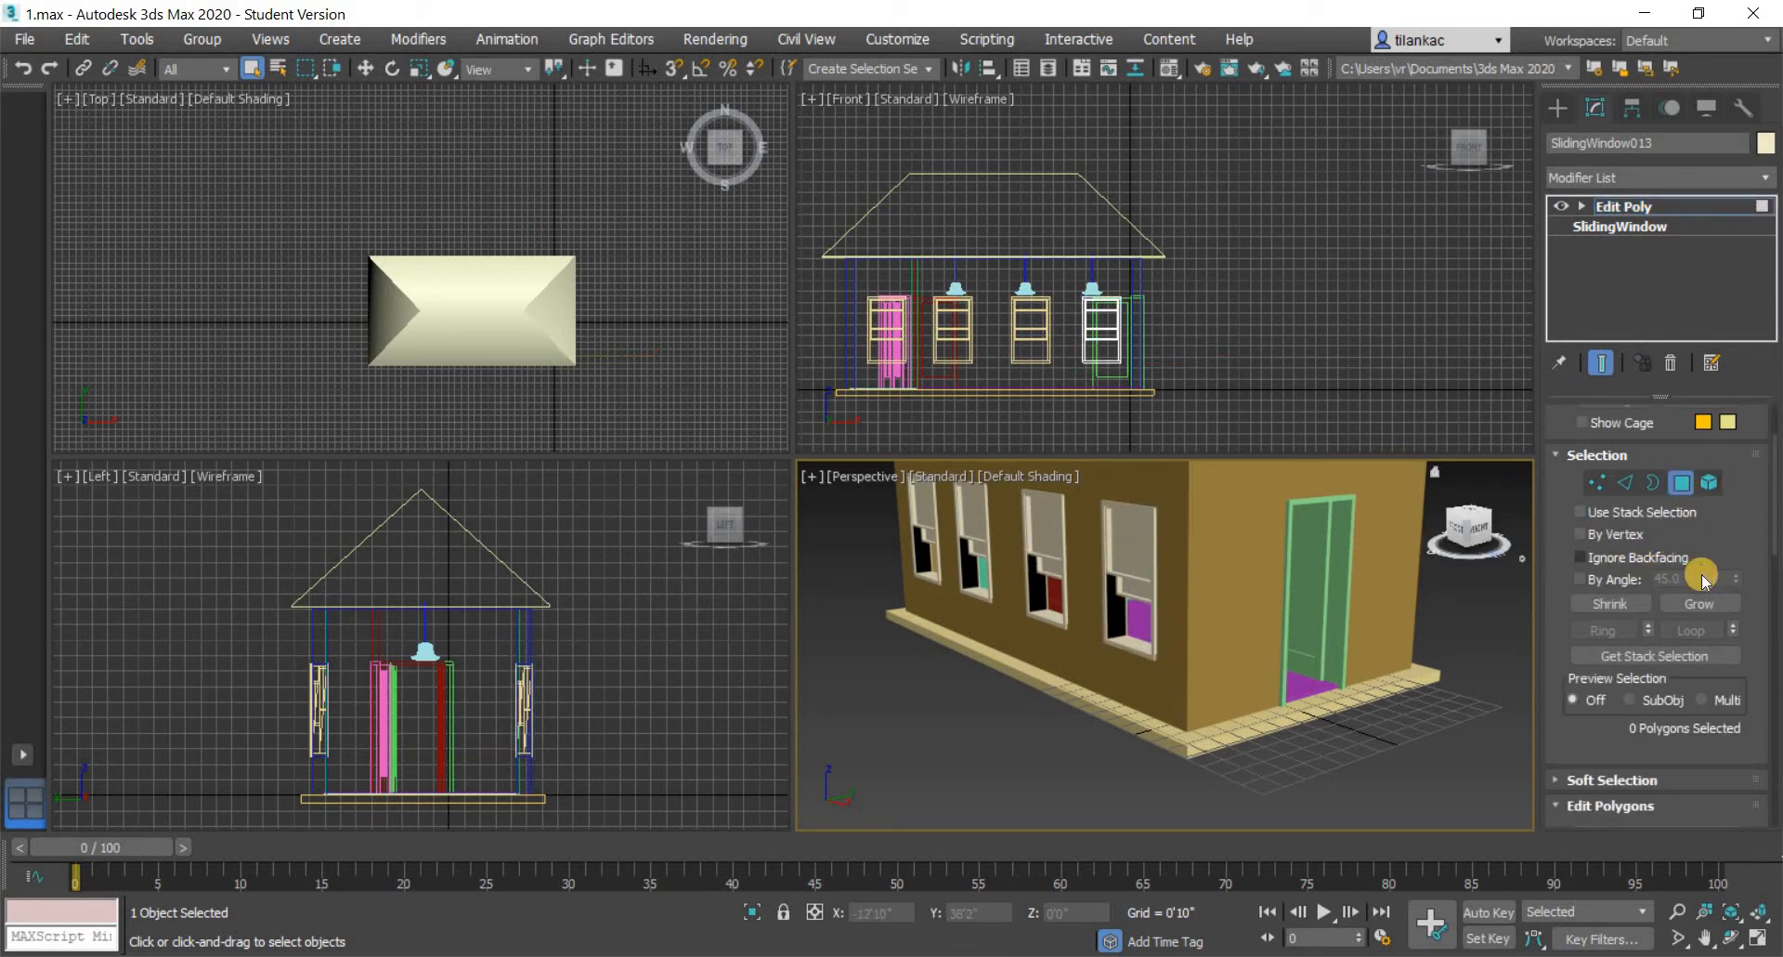
pyautogui.scroll(-4, 1703, 585)
pyautogui.scroll(-10, 1703, 590)
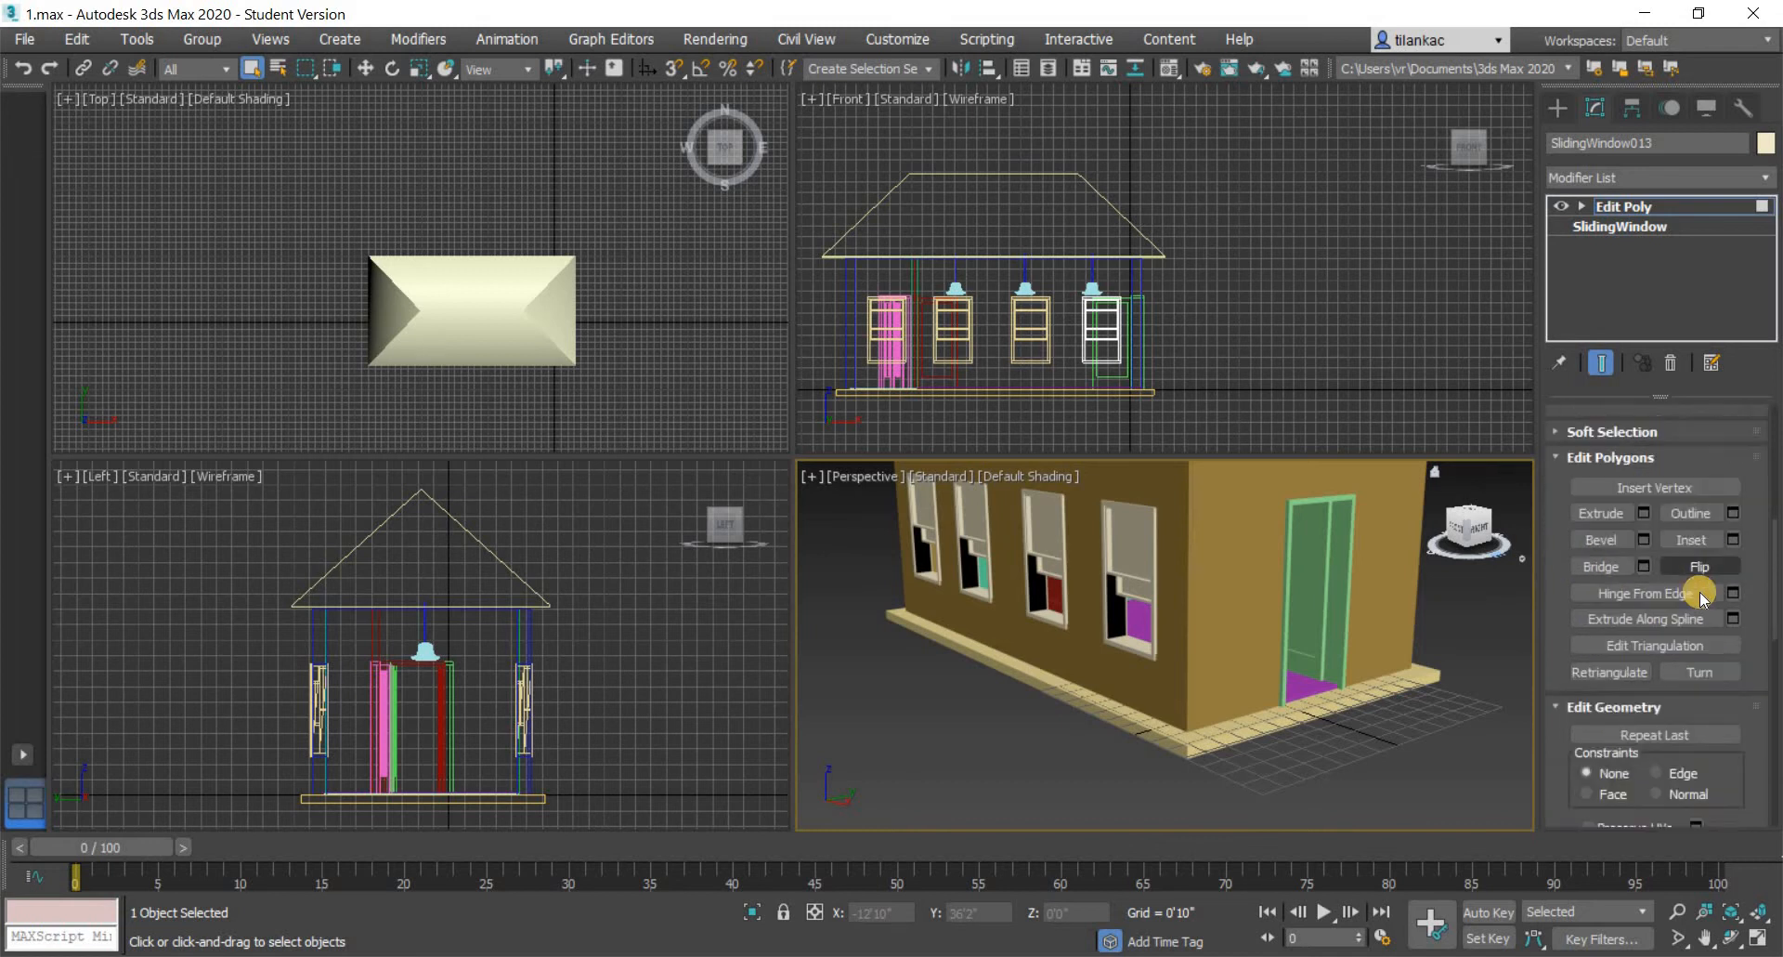
pyautogui.scroll(-10, 1692, 599)
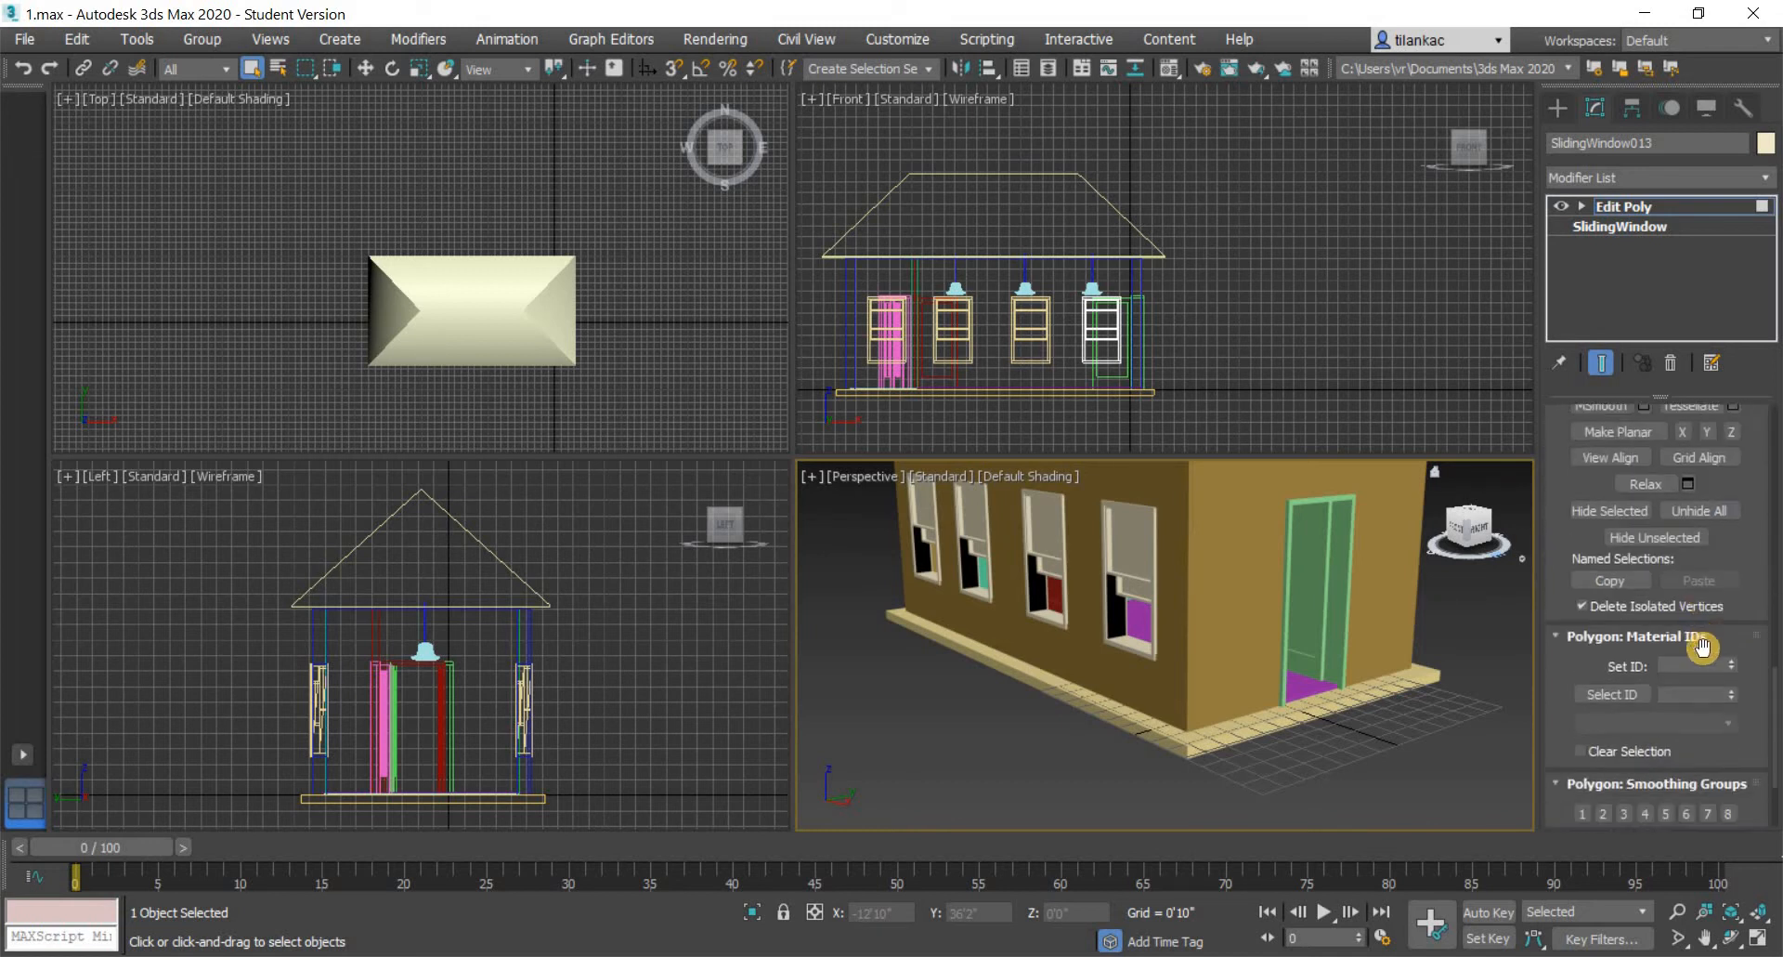
pyautogui.scroll(1, 1579, 594)
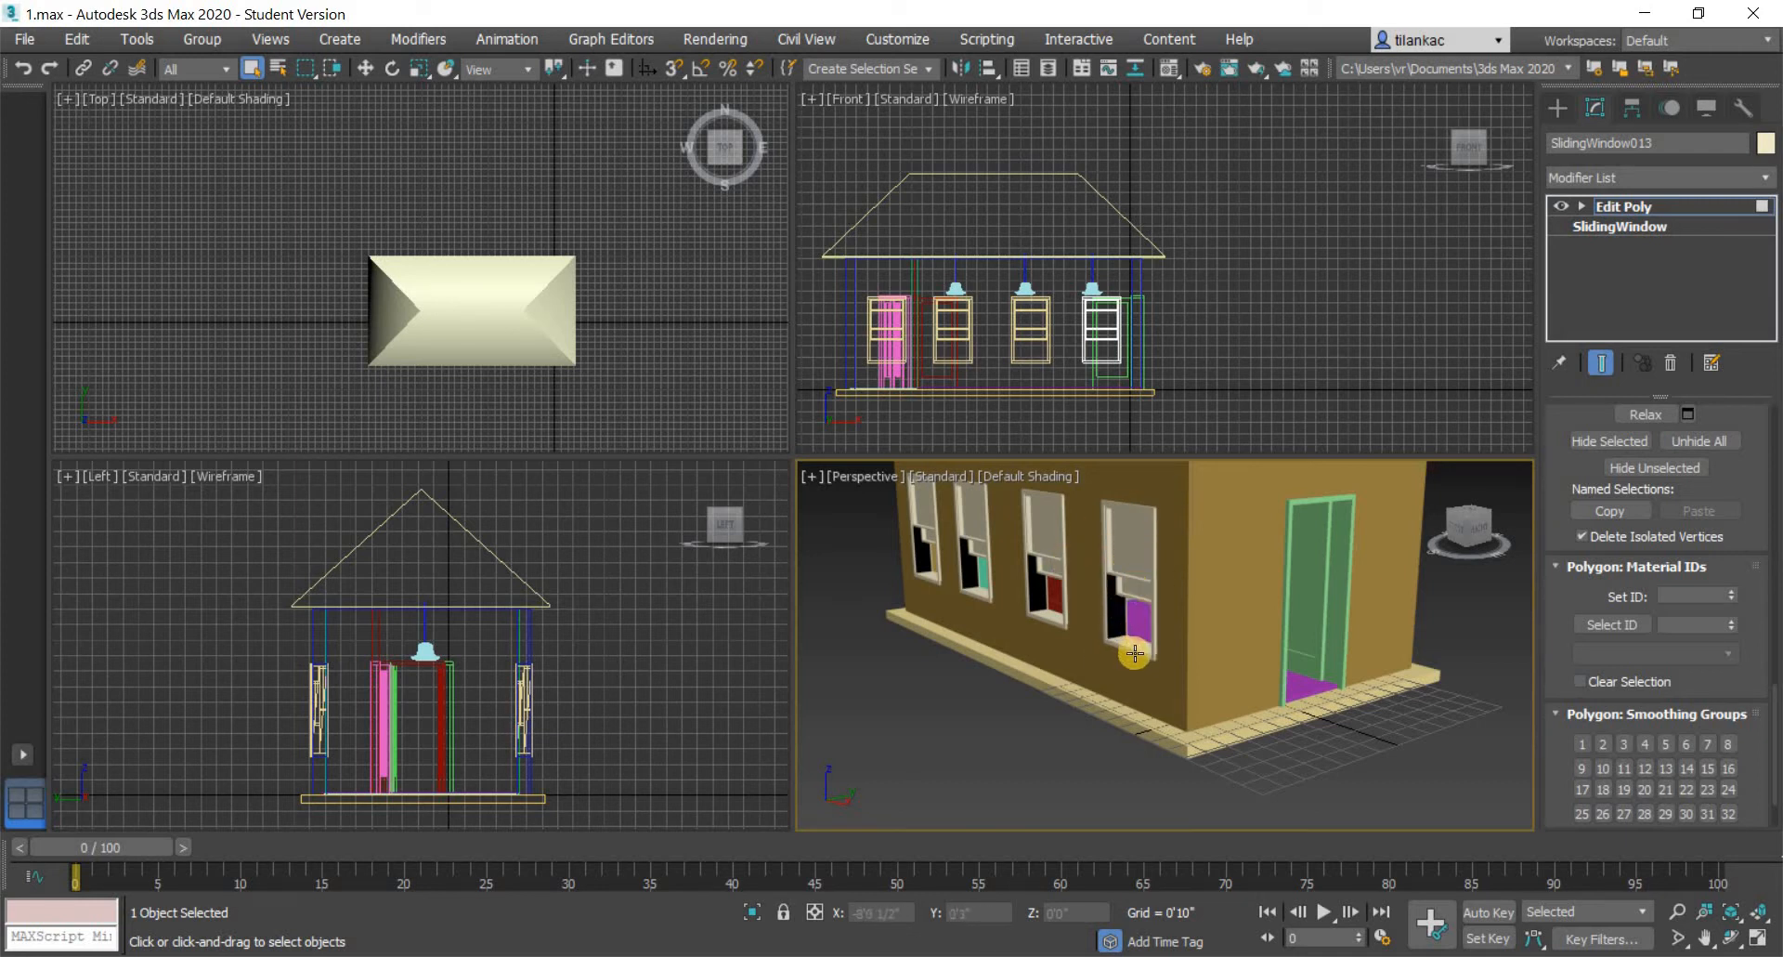
# - Check the material IDs of the window's upper and lower glass panes and its frame by selecting their polygons
pyautogui.scroll(2, 1130, 638)
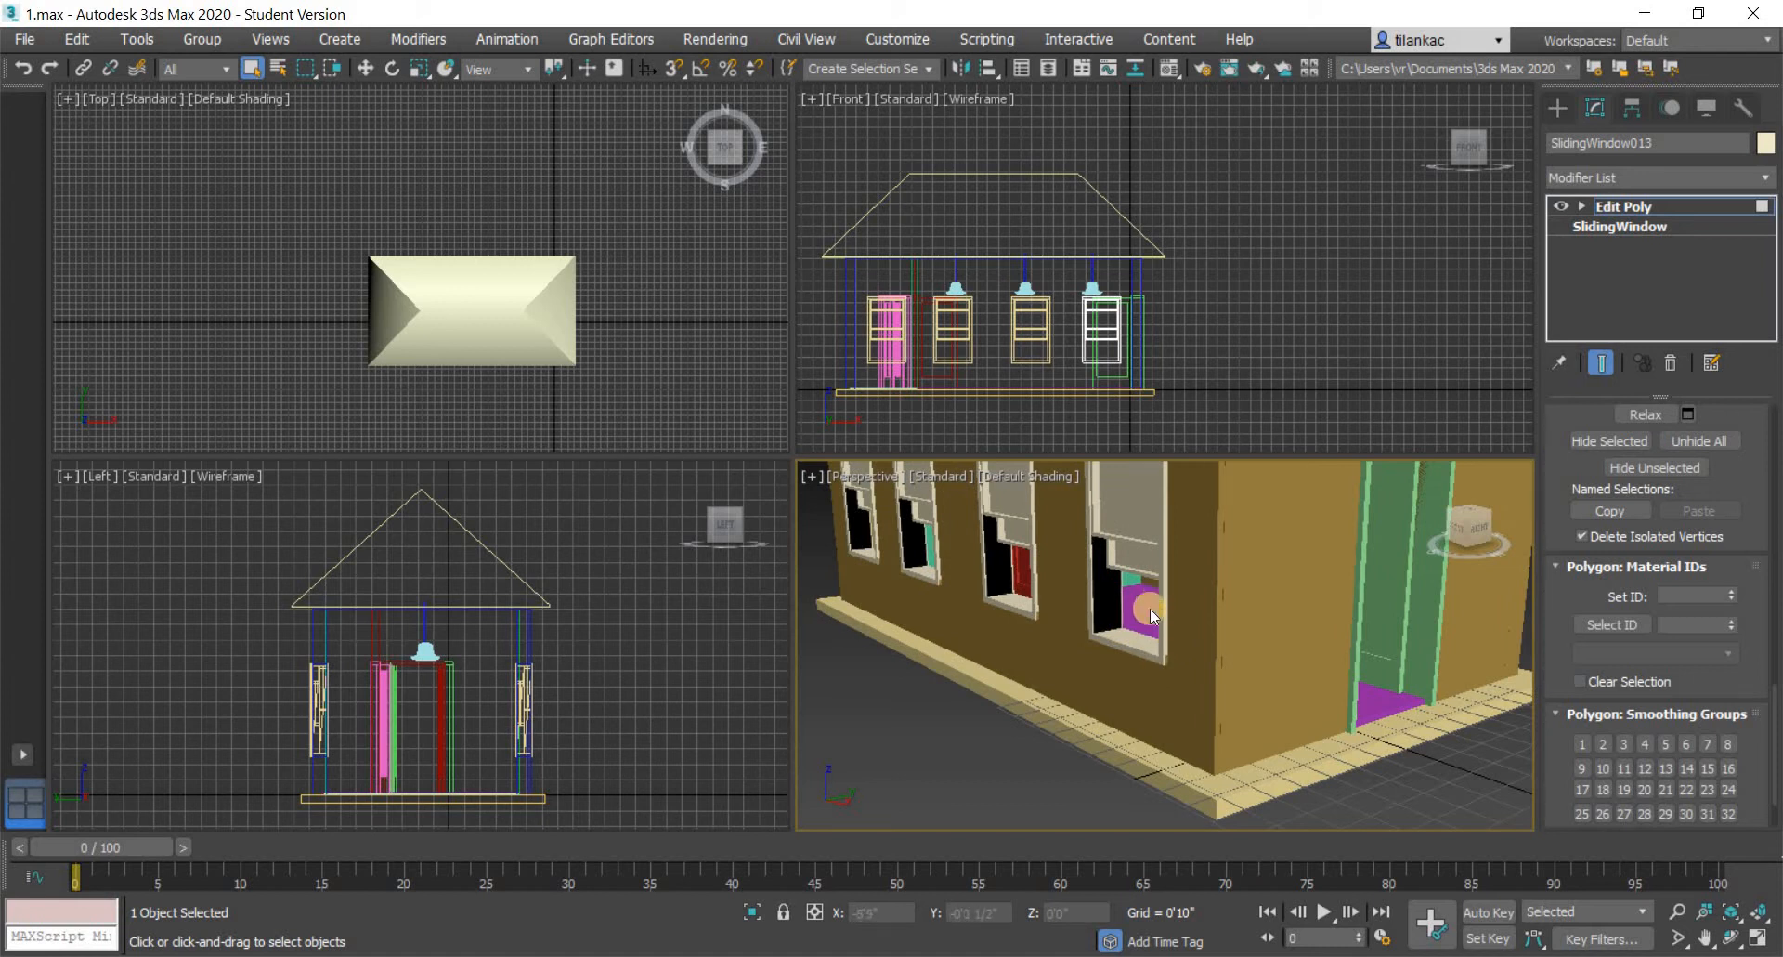
pyautogui.keyDown('alt'); pyautogui.moveTo(1140, 676); pyautogui.dragTo(1169, 611, button='middle'); pyautogui.keyUp('alt')
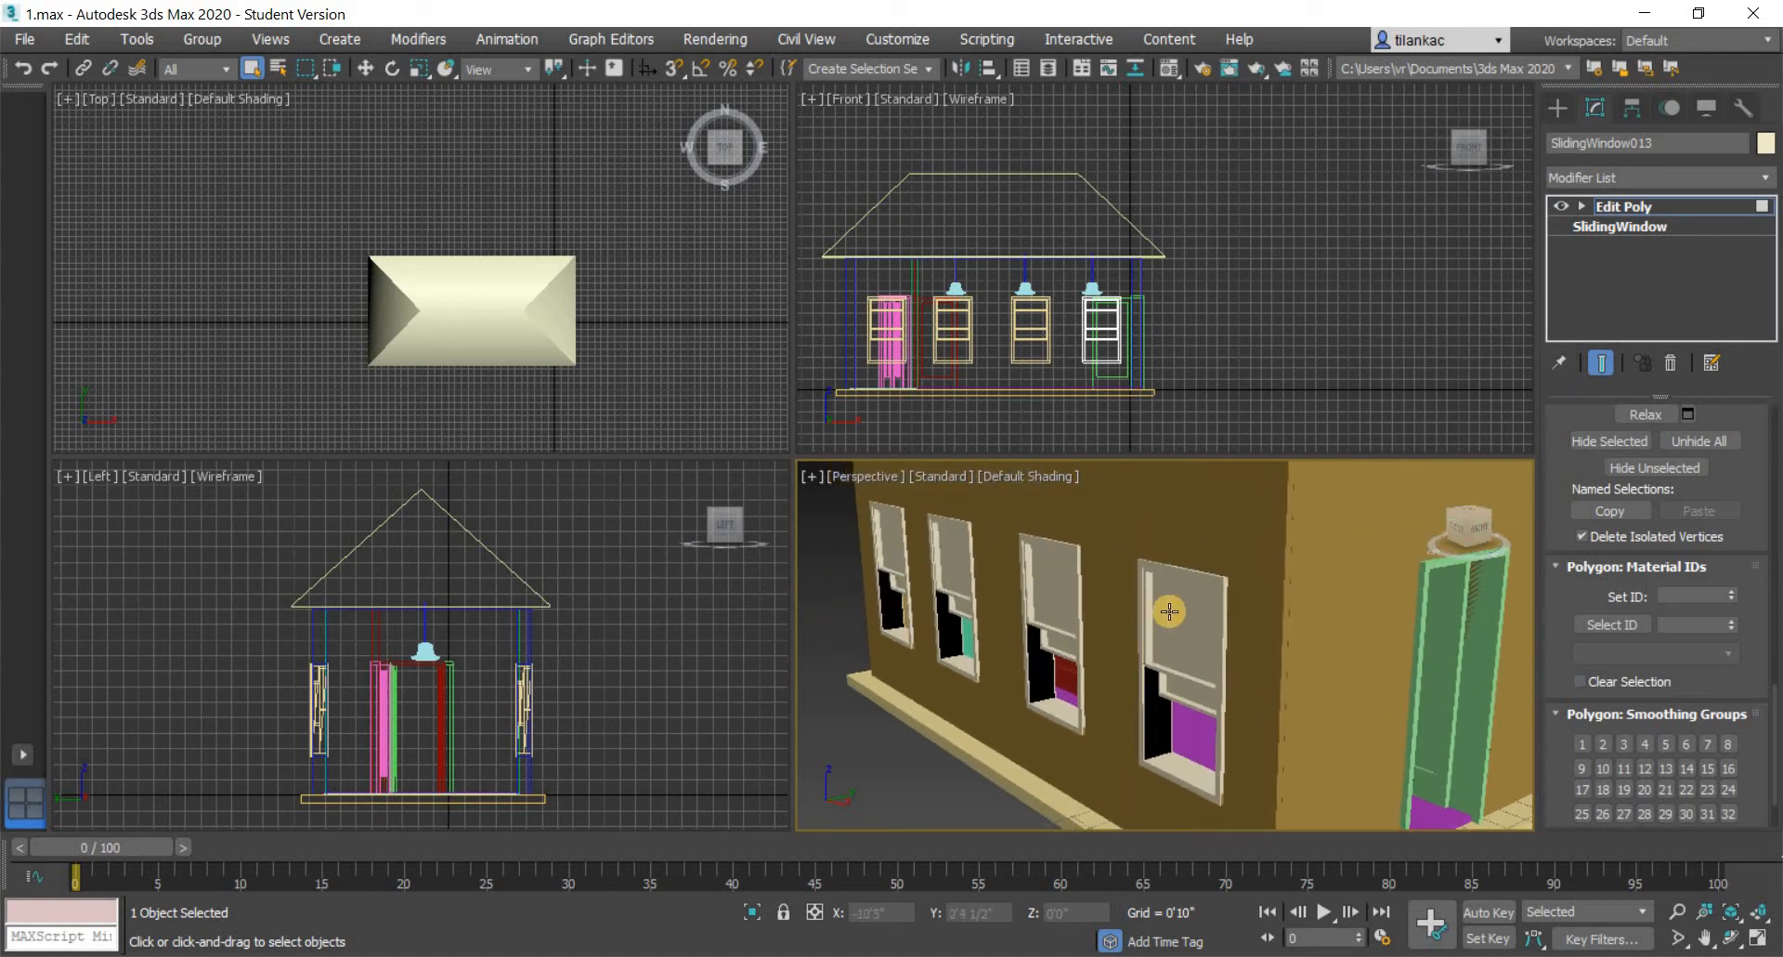
pyautogui.click(1186, 642)
pyautogui.click(1188, 695)
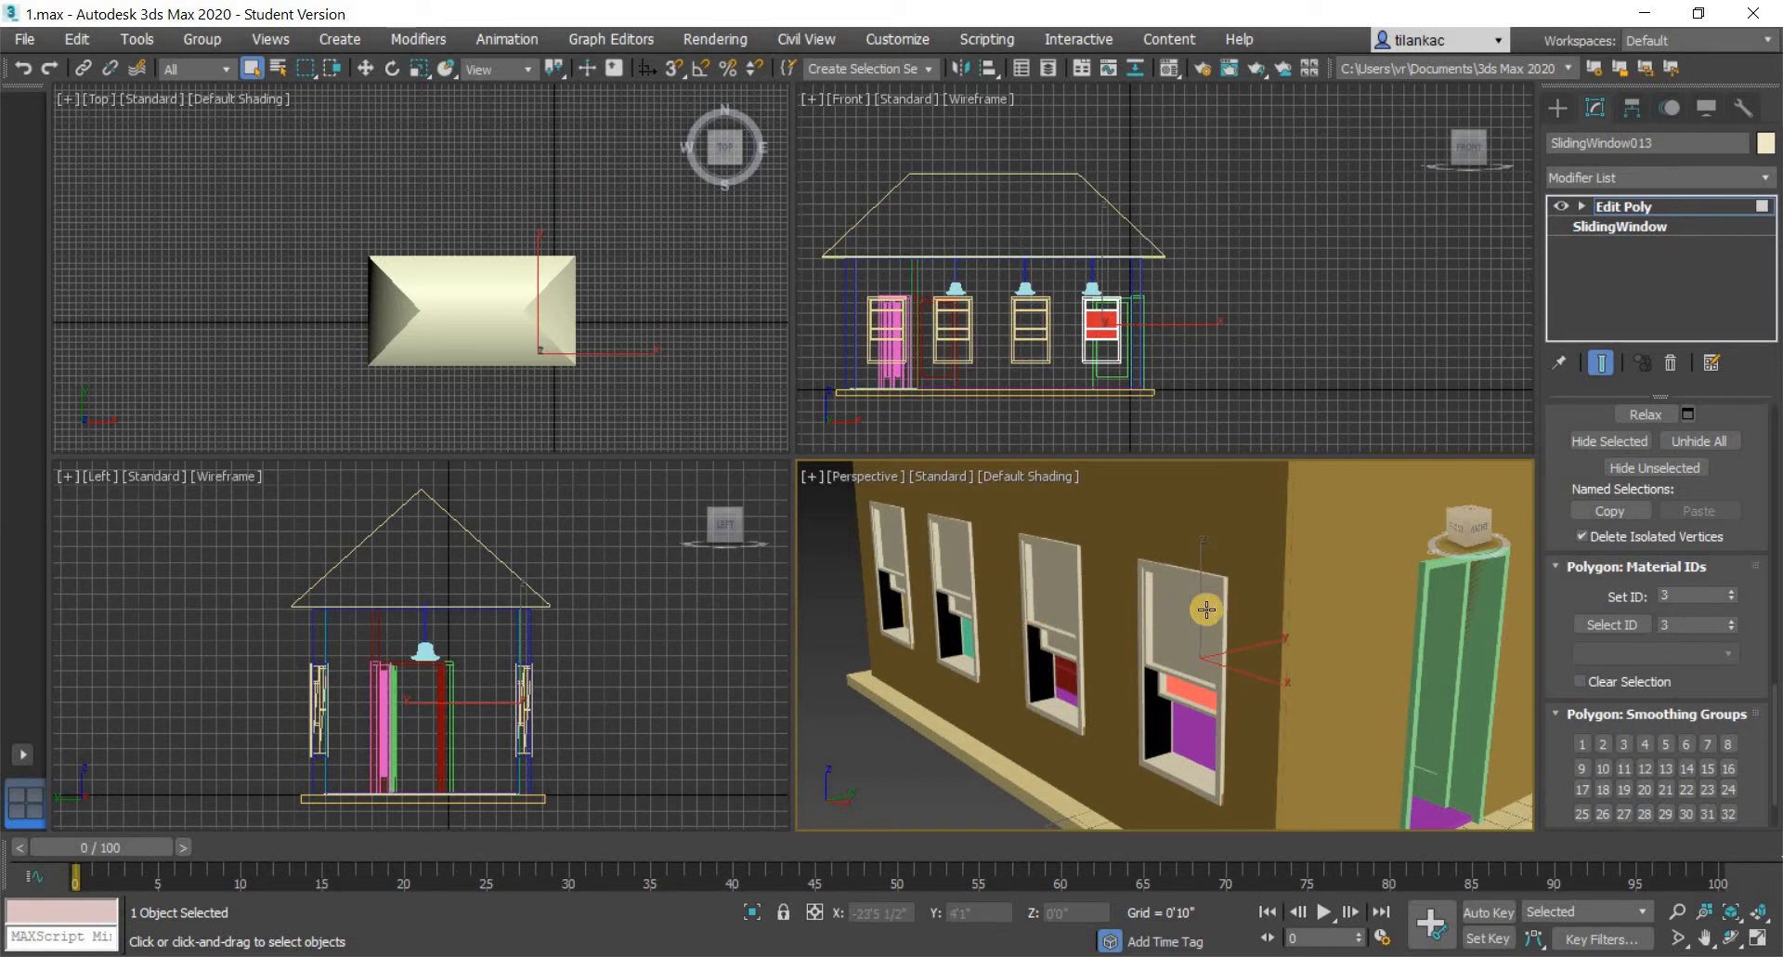
pyautogui.click(1612, 625)
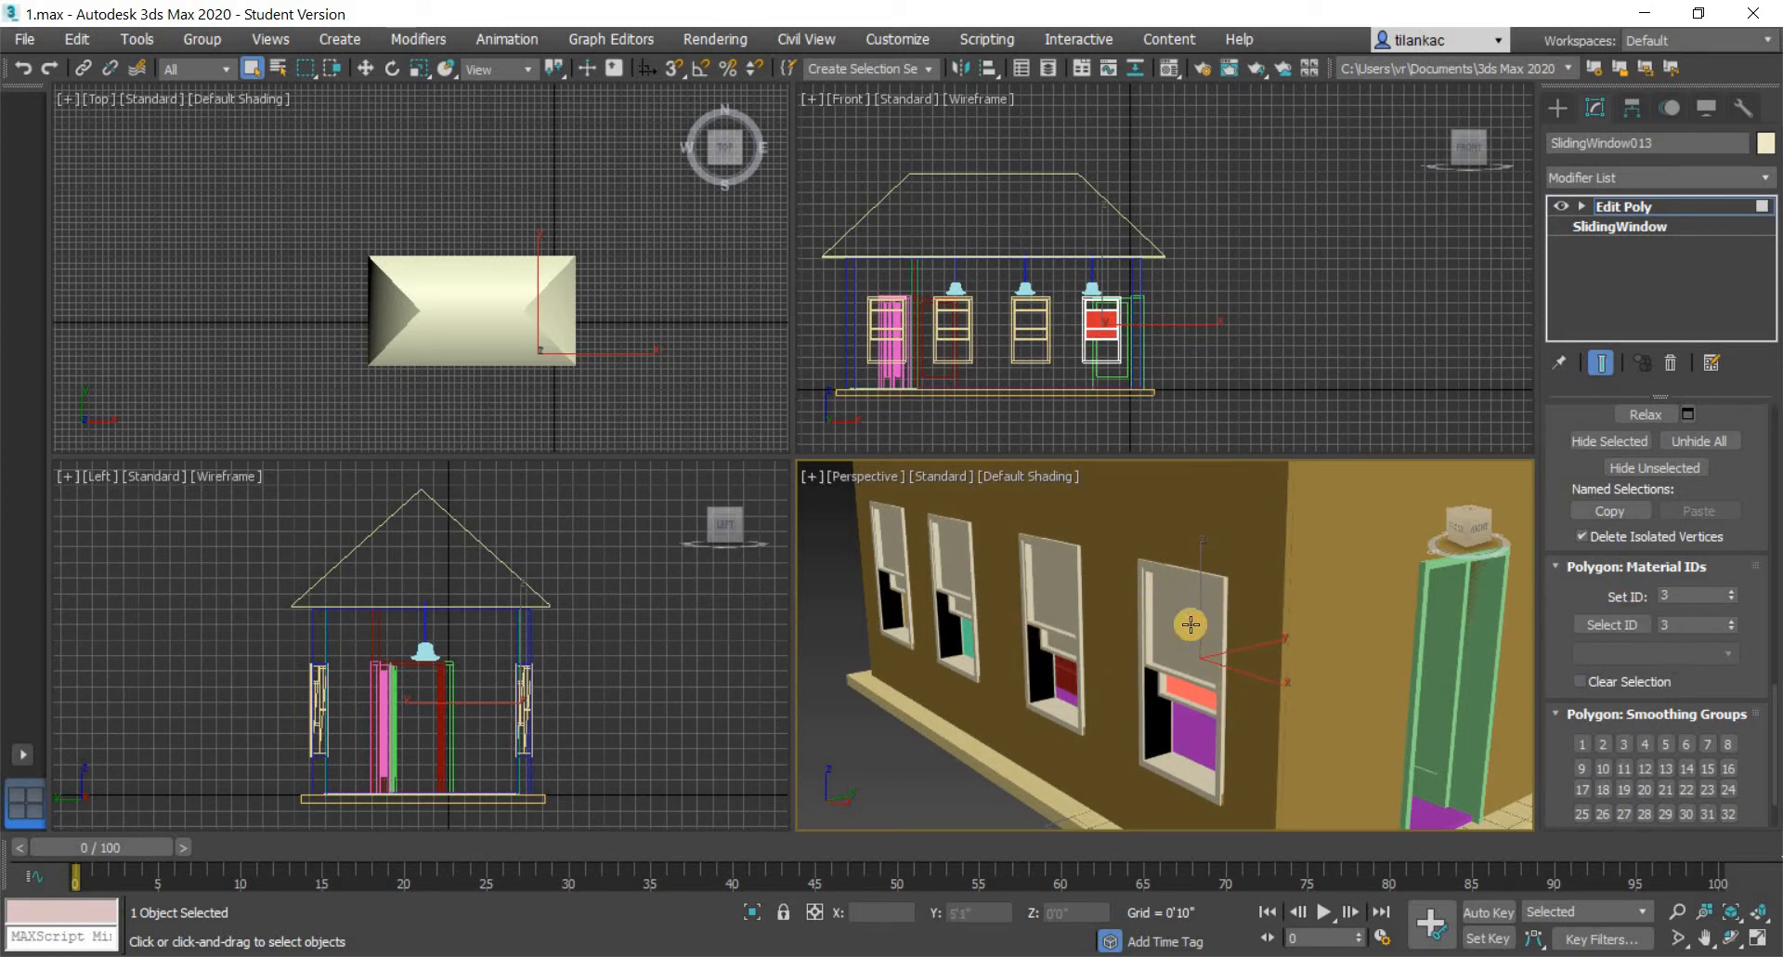
pyautogui.click(1194, 653)
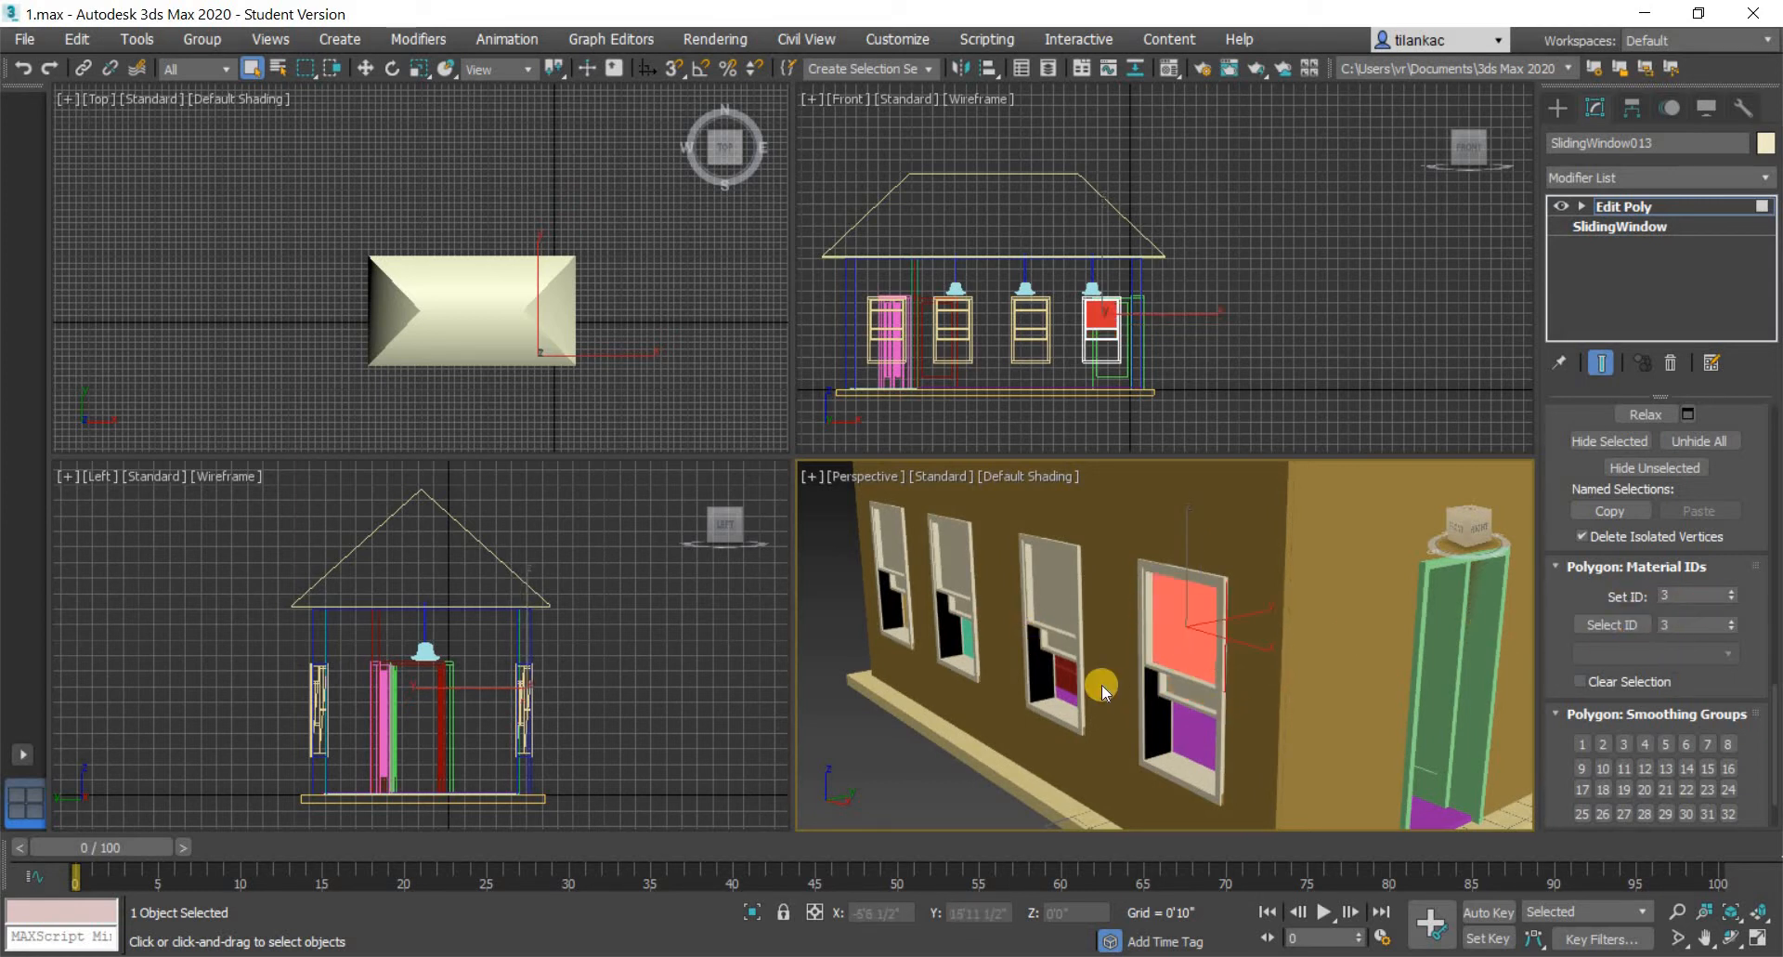
pyautogui.click(1632, 625)
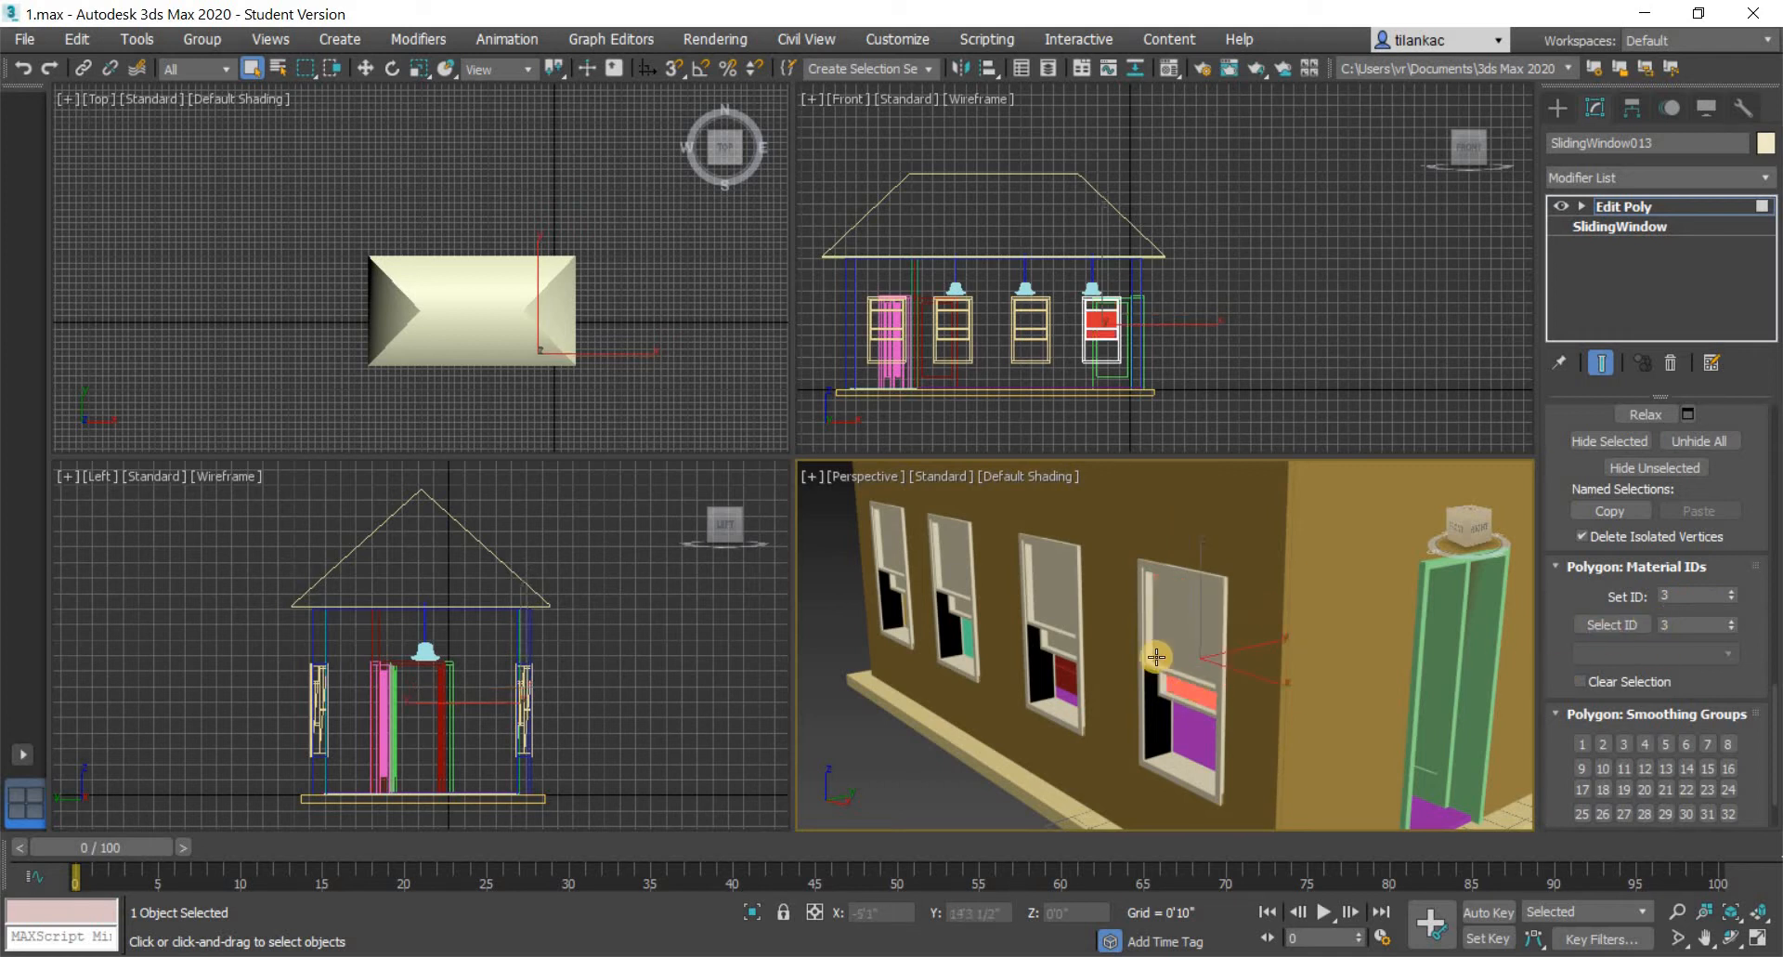
pyautogui.click(1140, 682)
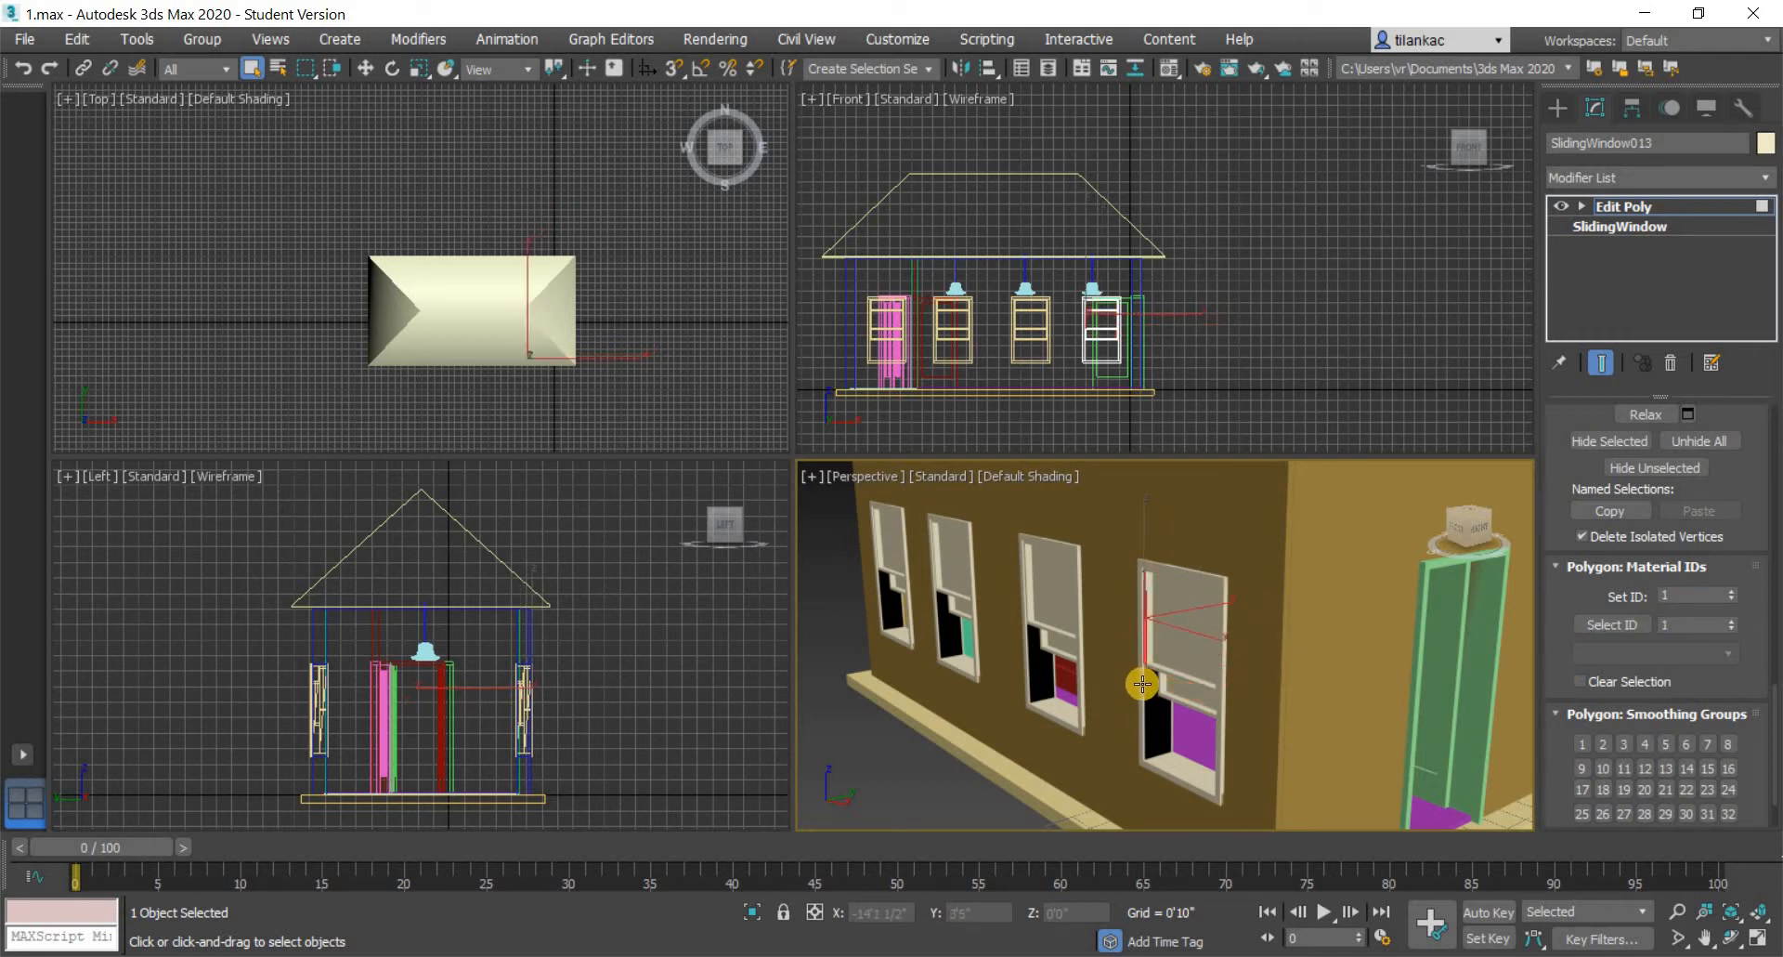
# - Check the material IDs of the window's side frame and bottom sill by selecting their polygons
pyautogui.click(1159, 744)
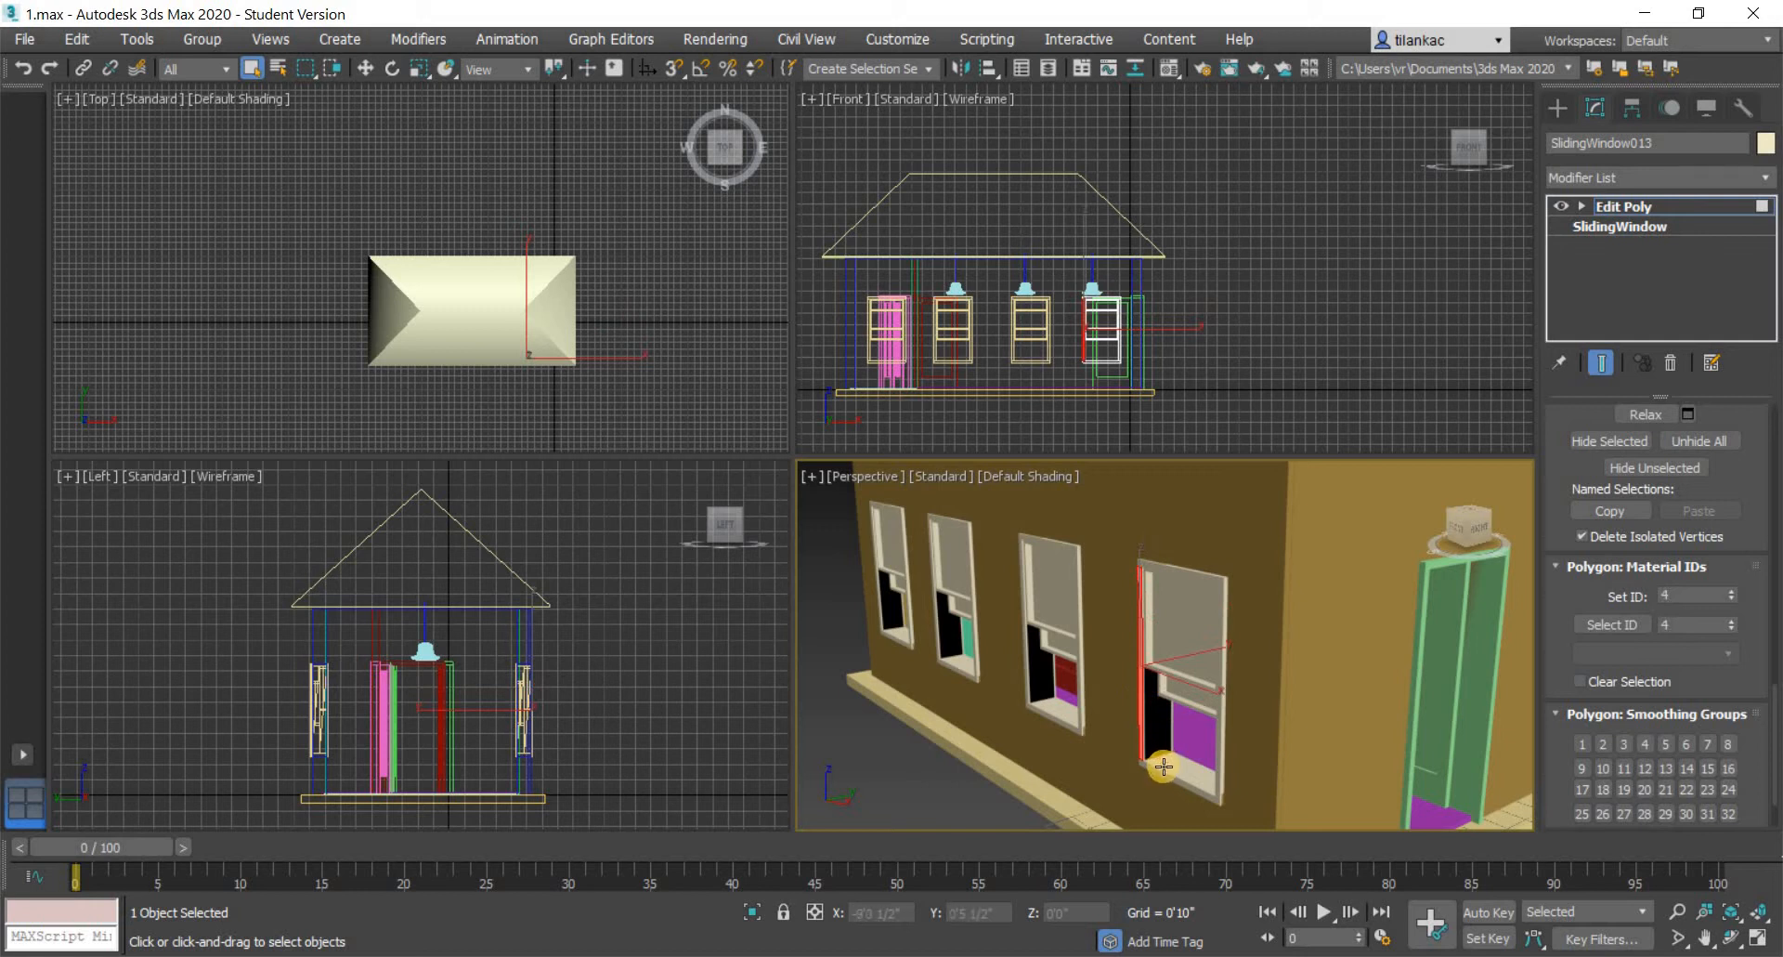
pyautogui.click(1175, 767)
pyautogui.click(1176, 783)
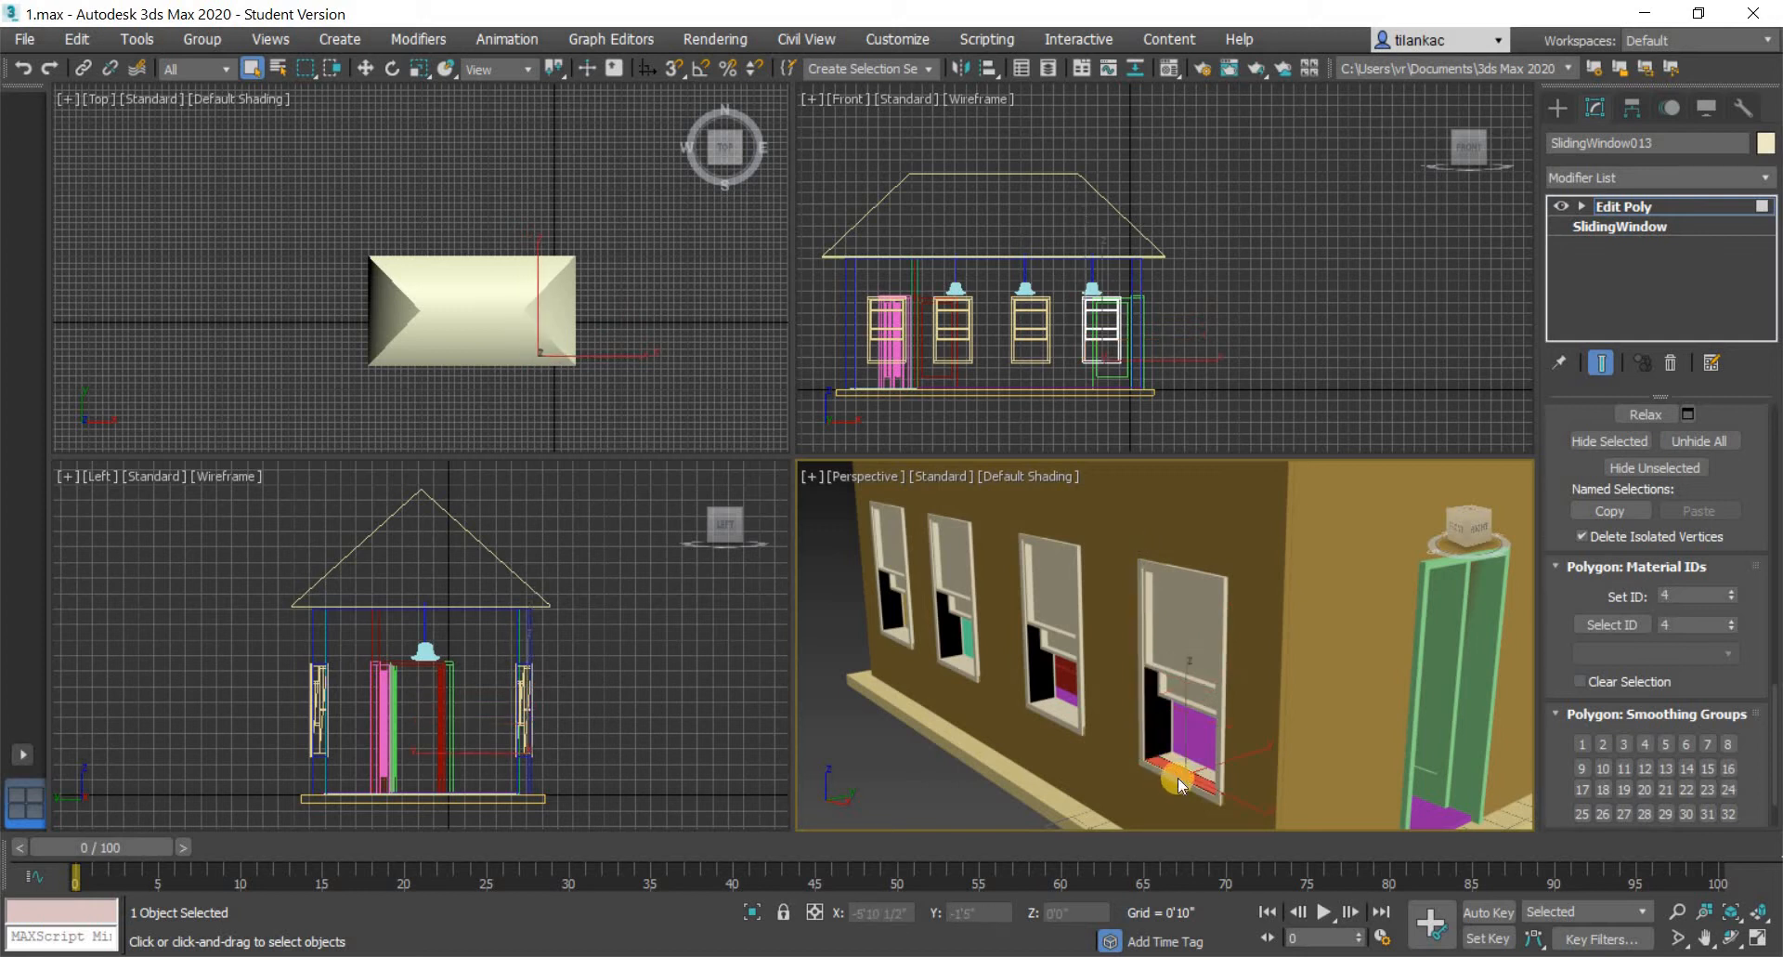
pyautogui.click(1174, 759)
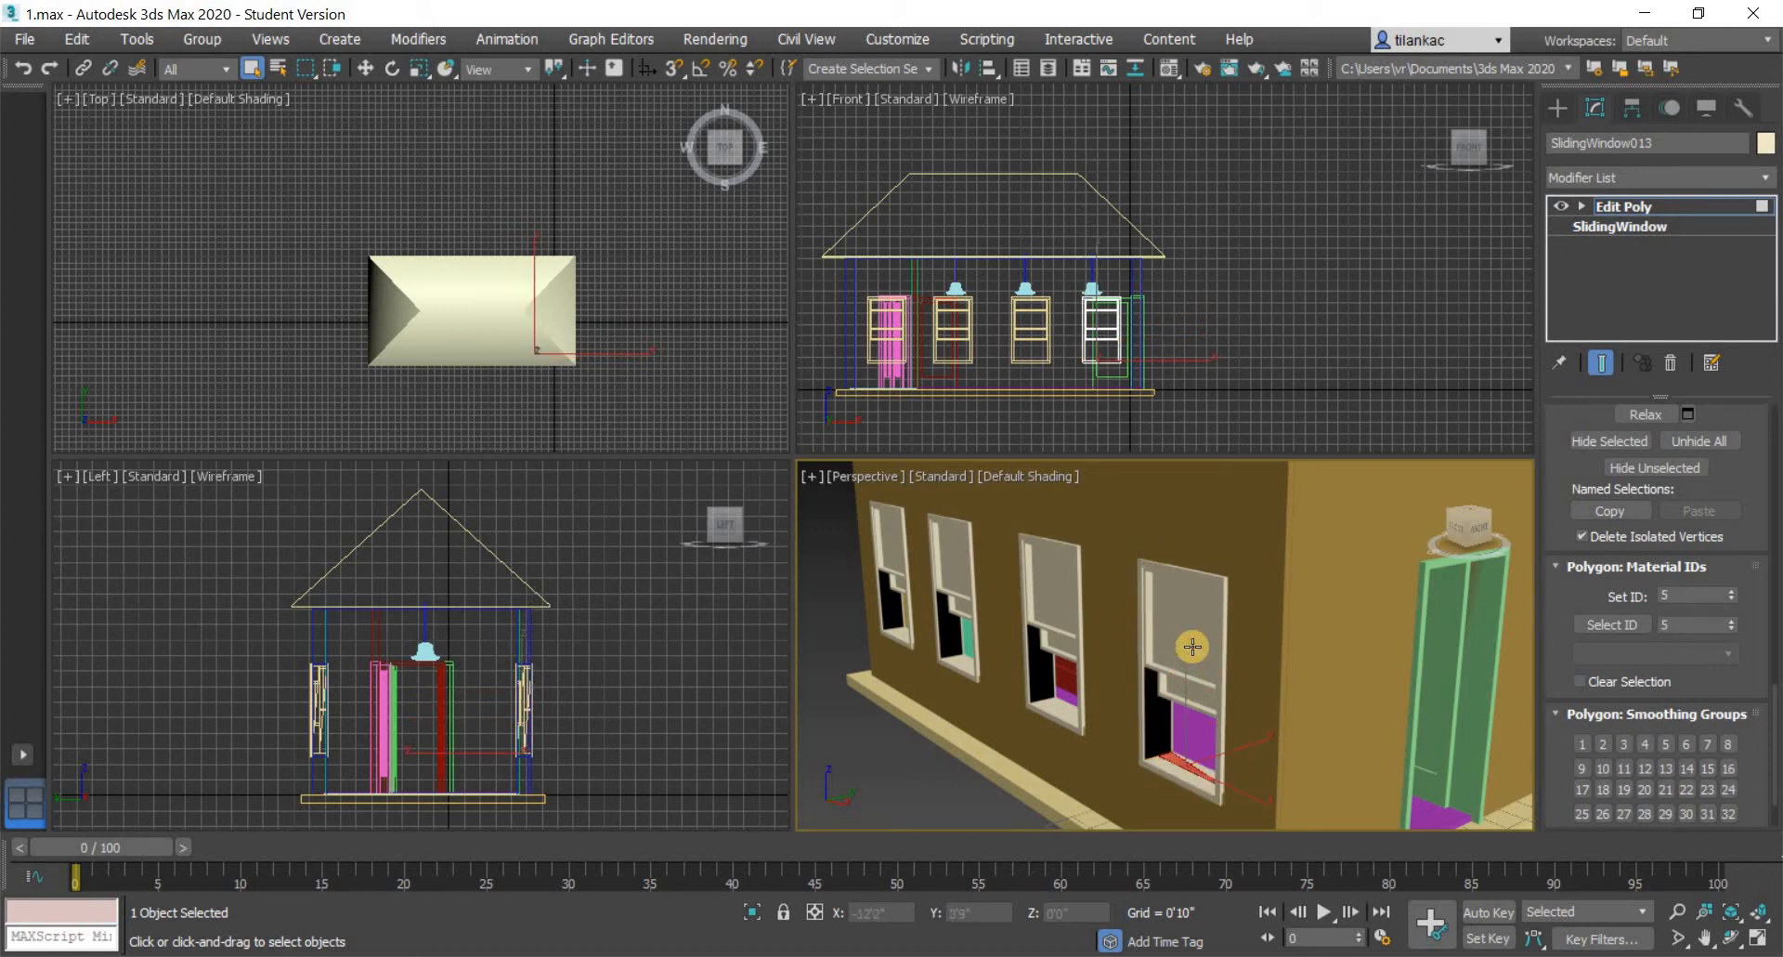
# - Recheck the material IDs of the window's lower and upper glass panes, and clear the polygon selection
pyautogui.click(1194, 700)
pyautogui.click(1186, 677)
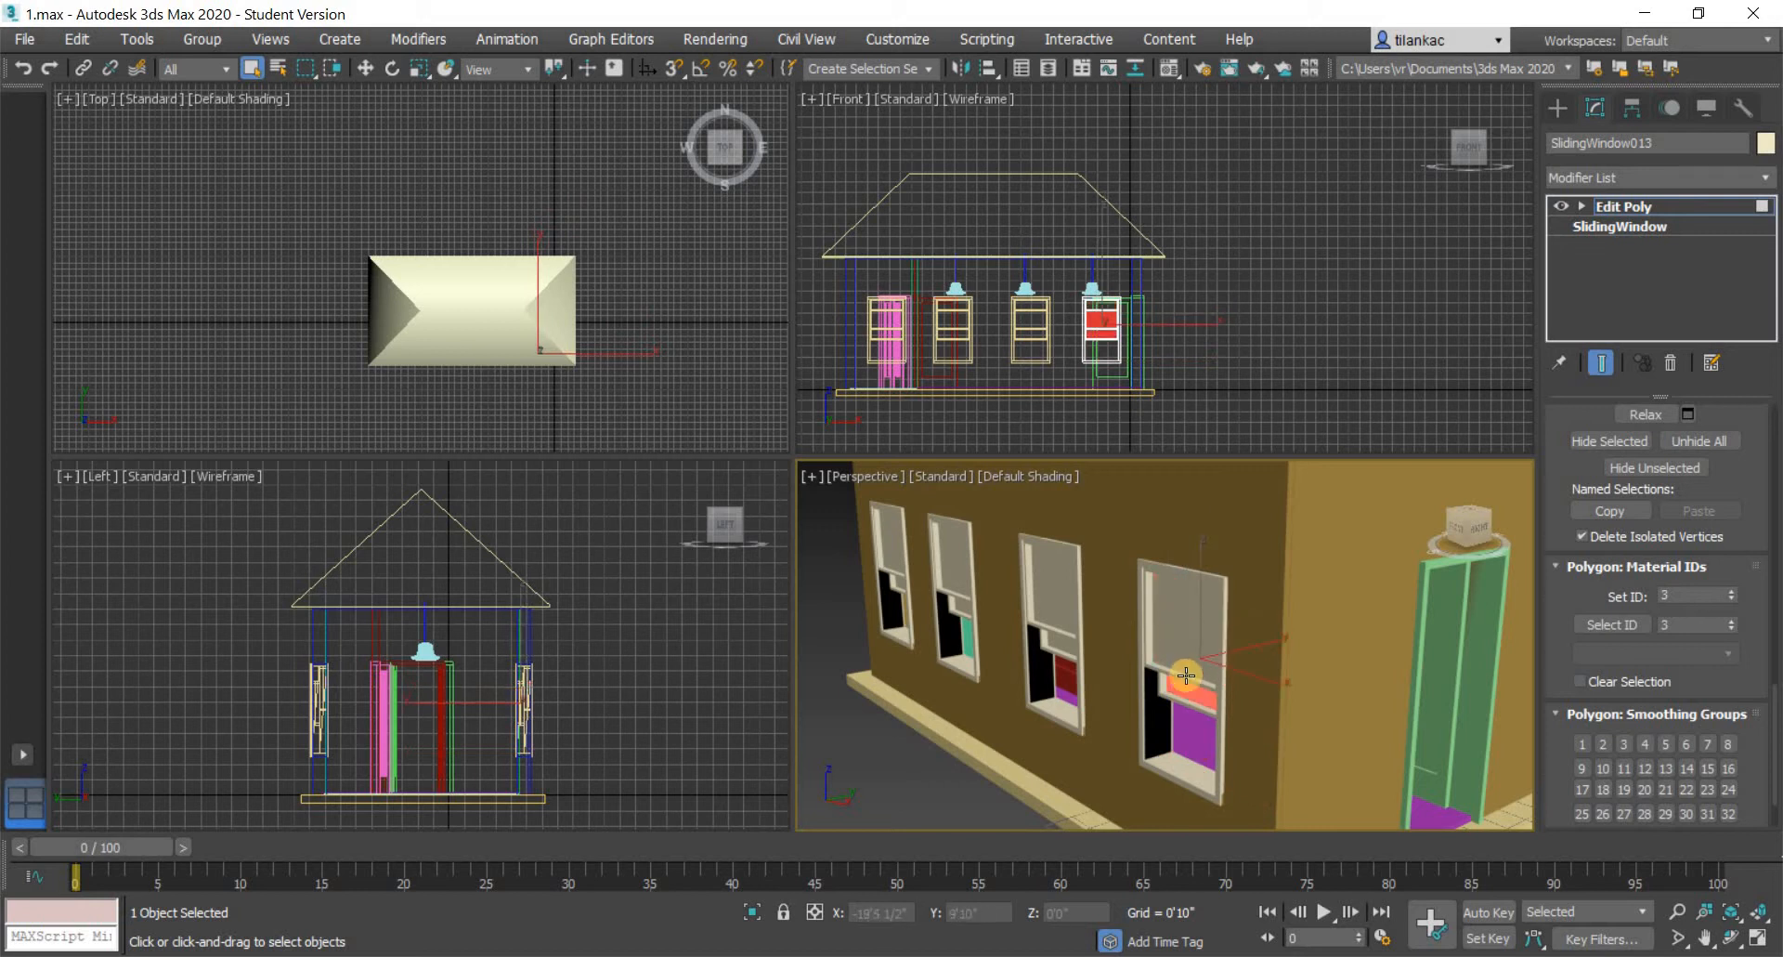
pyautogui.click(1193, 691)
pyautogui.click(1193, 685)
pyautogui.click(1190, 621)
pyautogui.click(1185, 694)
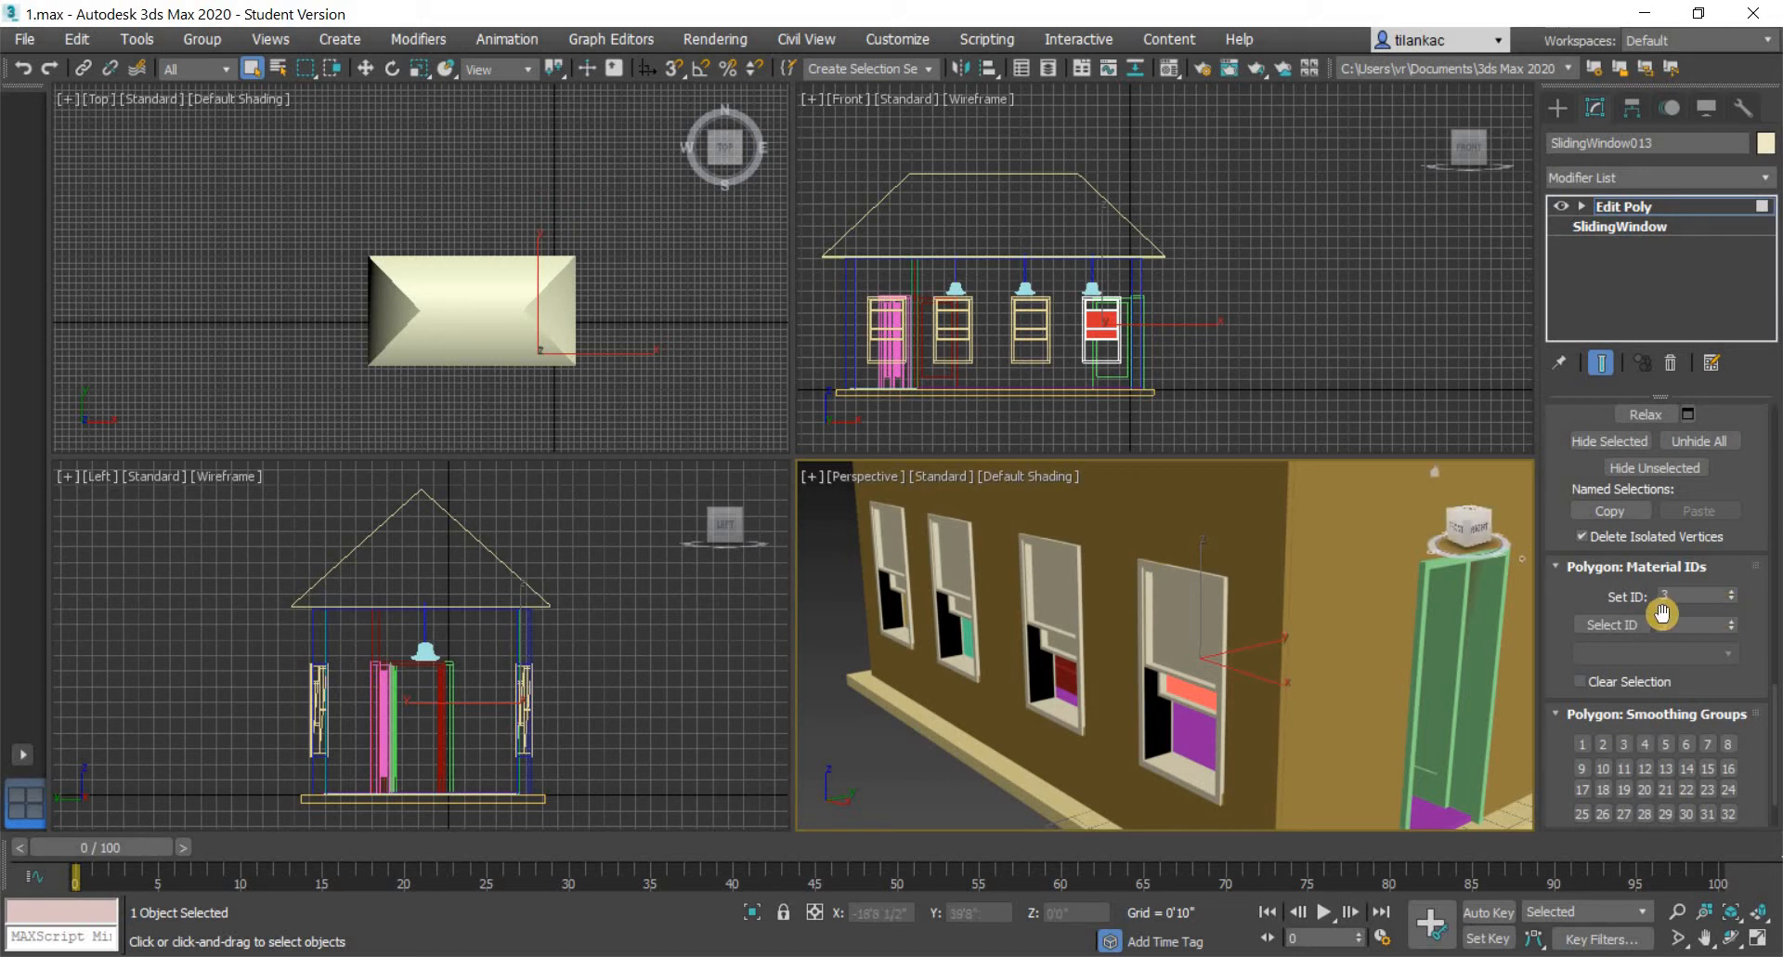
pyautogui.click(902, 771)
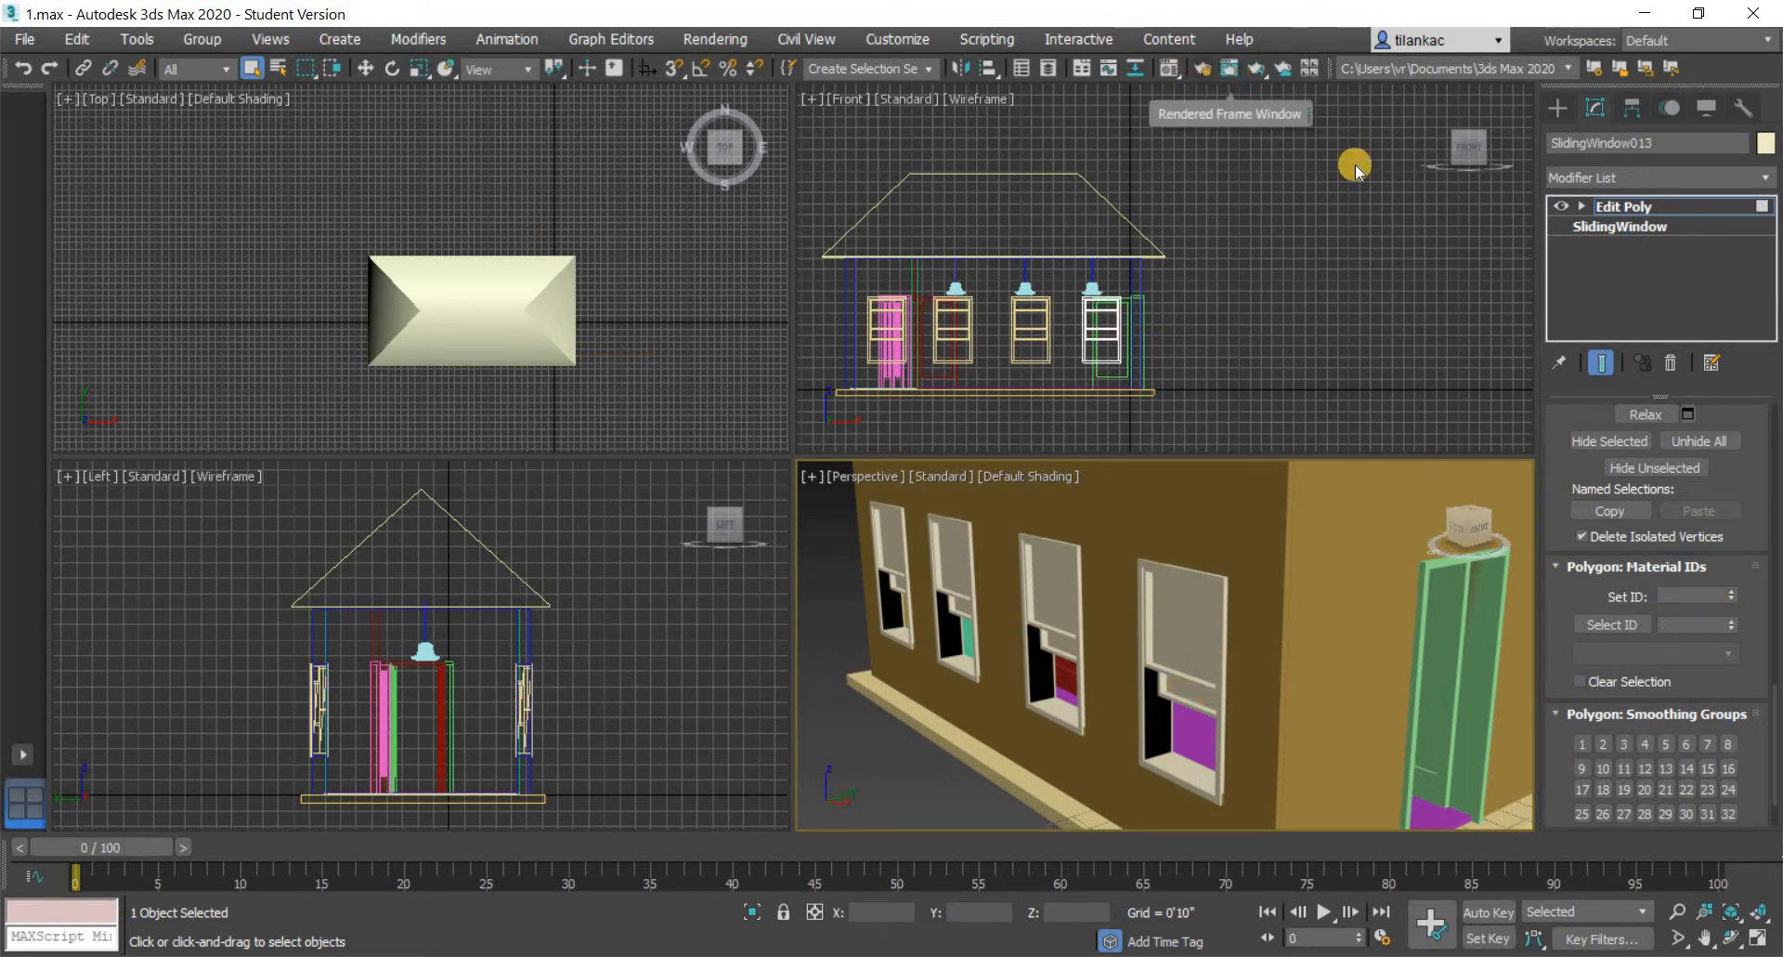
# - Convert the first unused Material Editor sample to a Multi/Sub-Object material, discarding the old material
pyautogui.click(1166, 71)
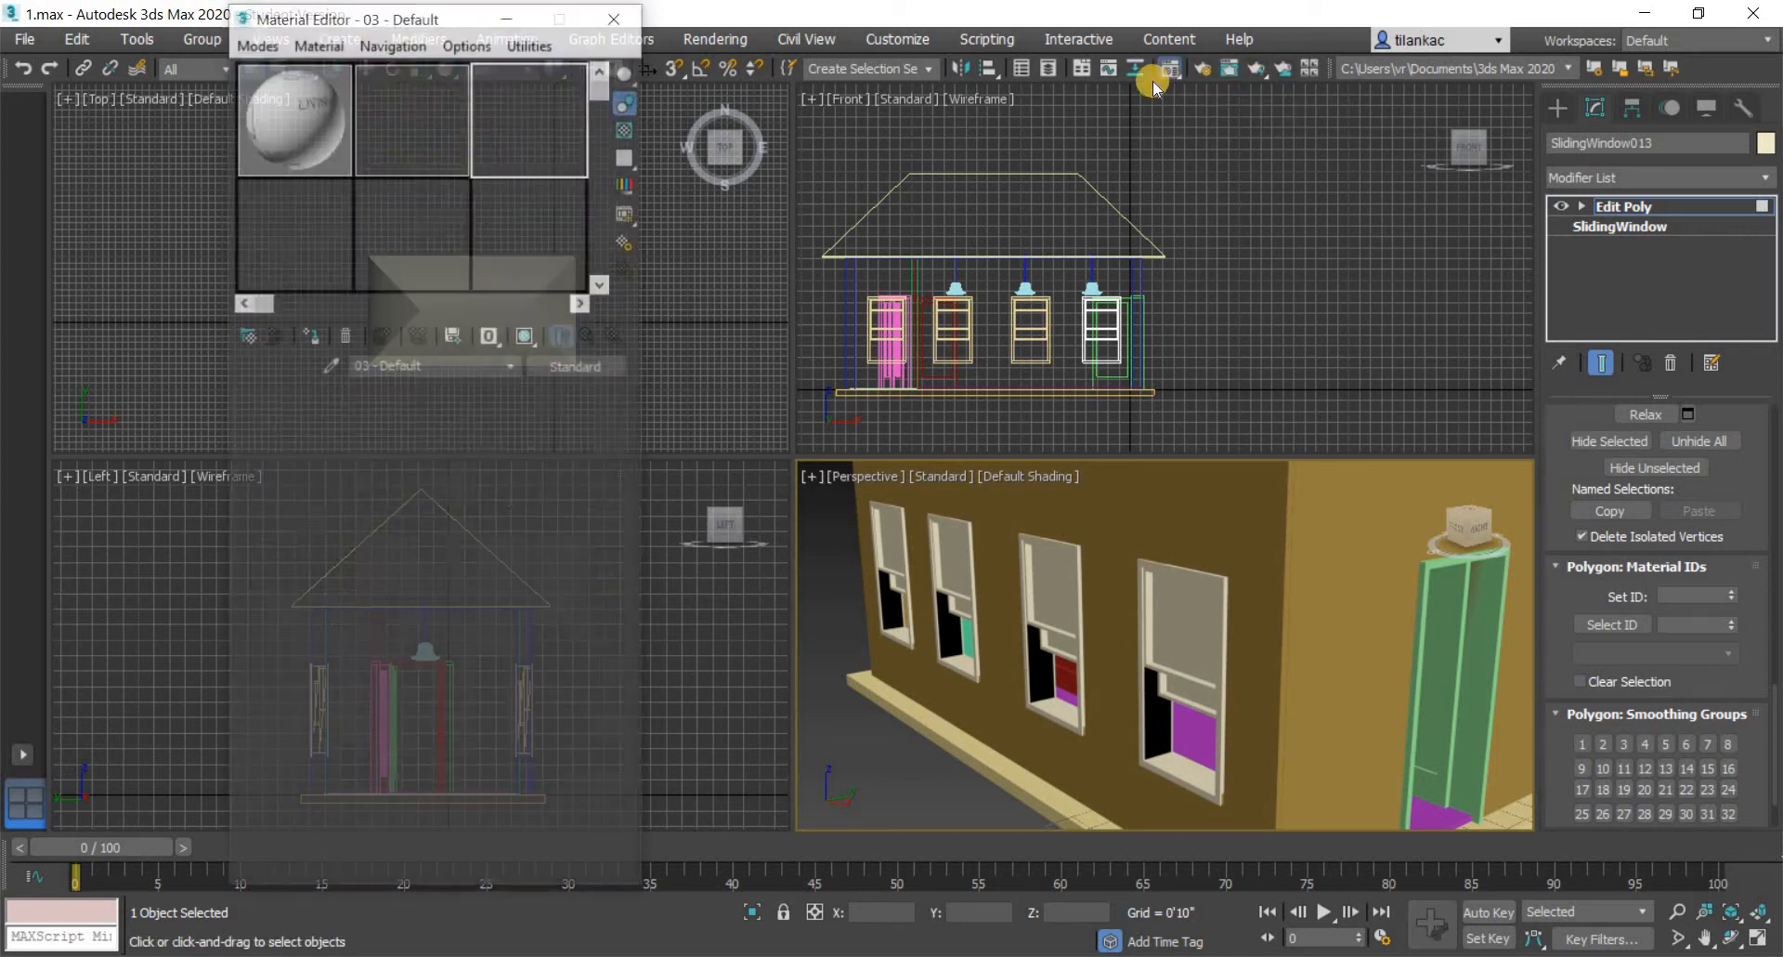
pyautogui.click(296, 230)
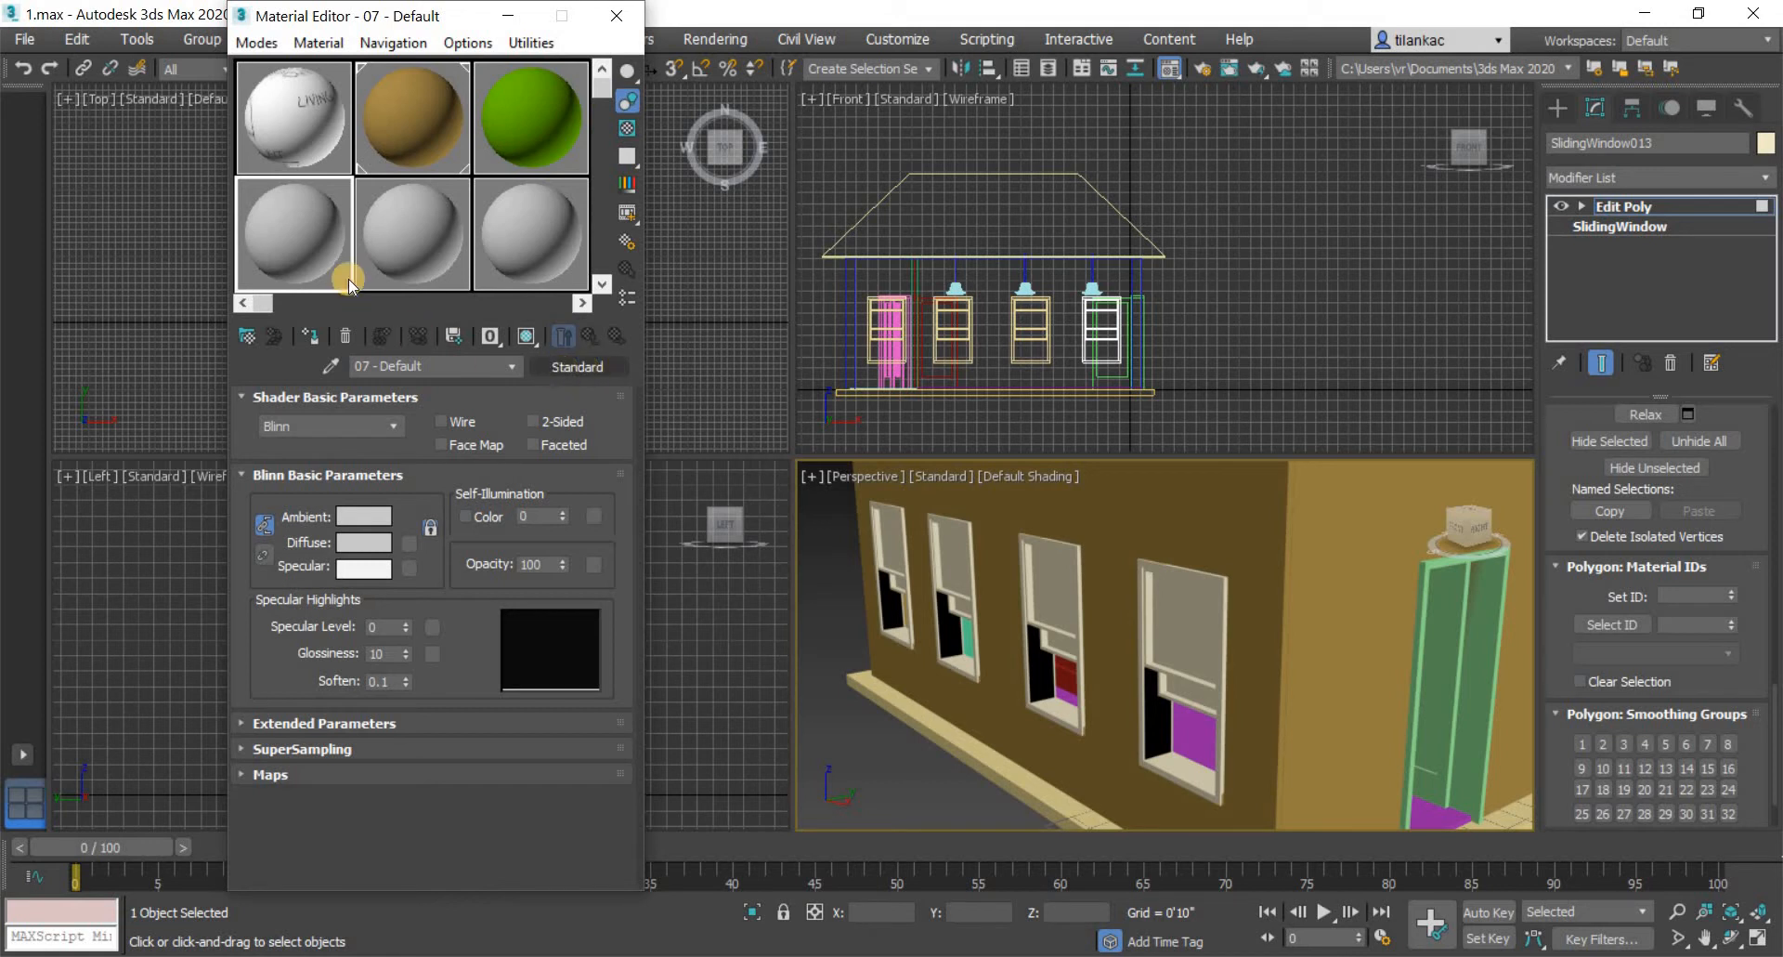
pyautogui.click(594, 365)
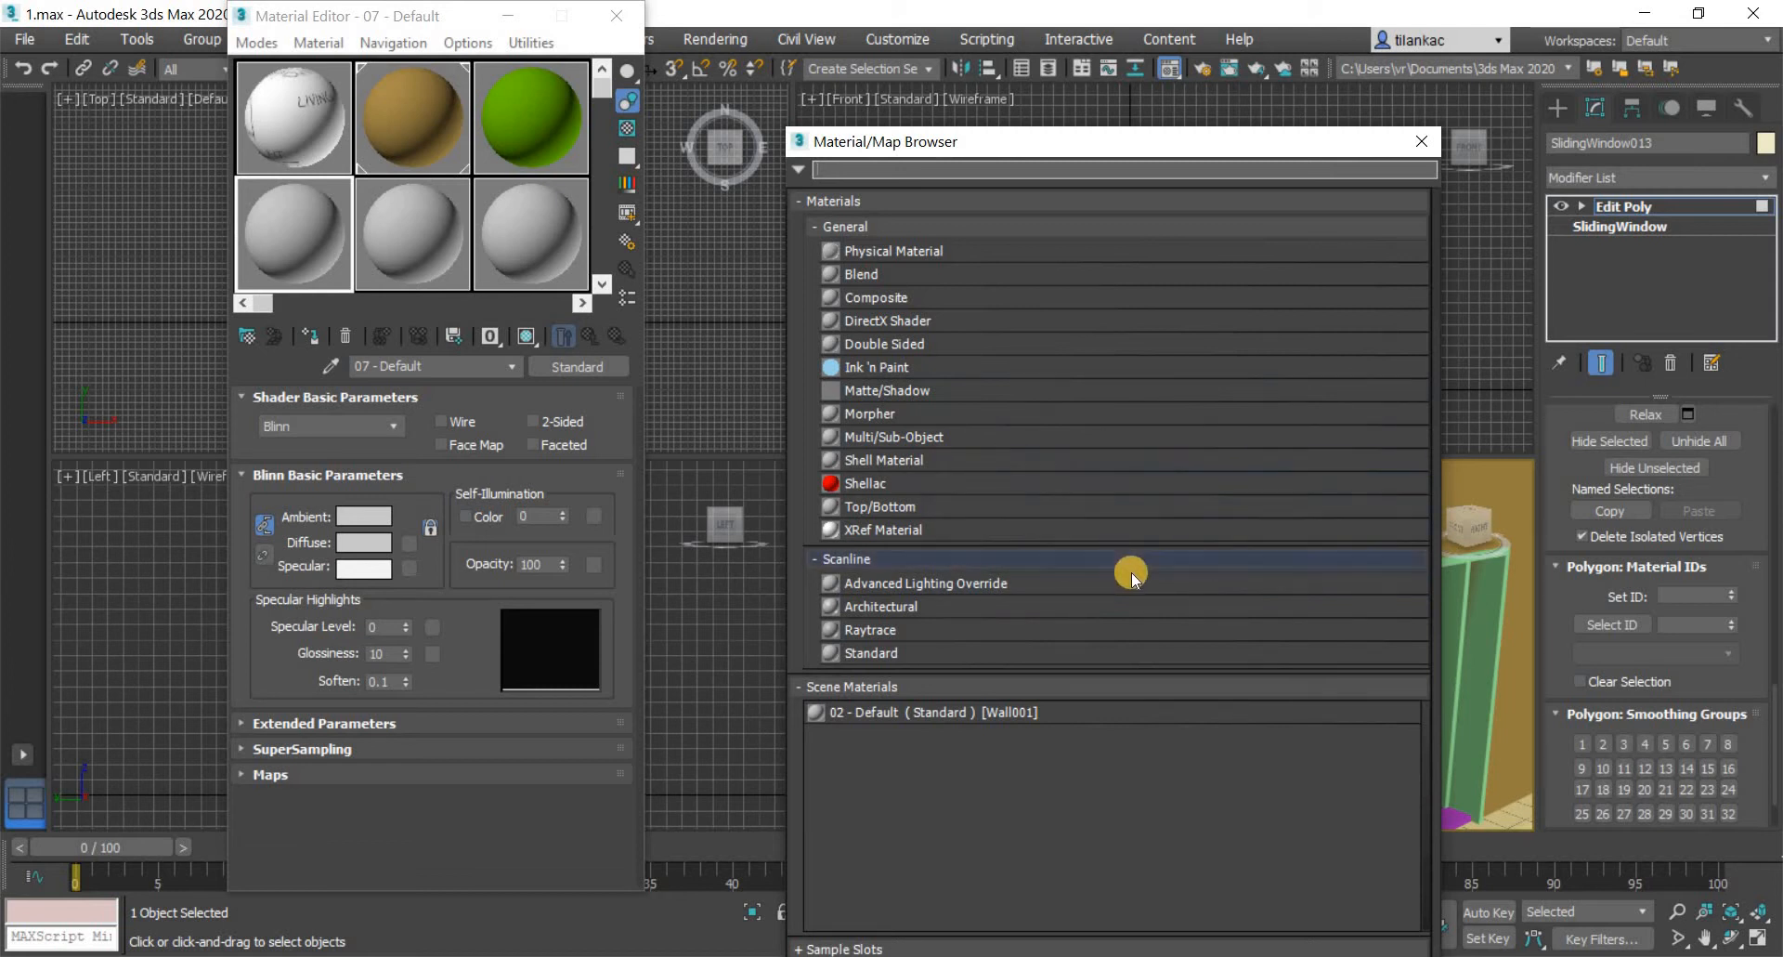
pyautogui.click(942, 439)
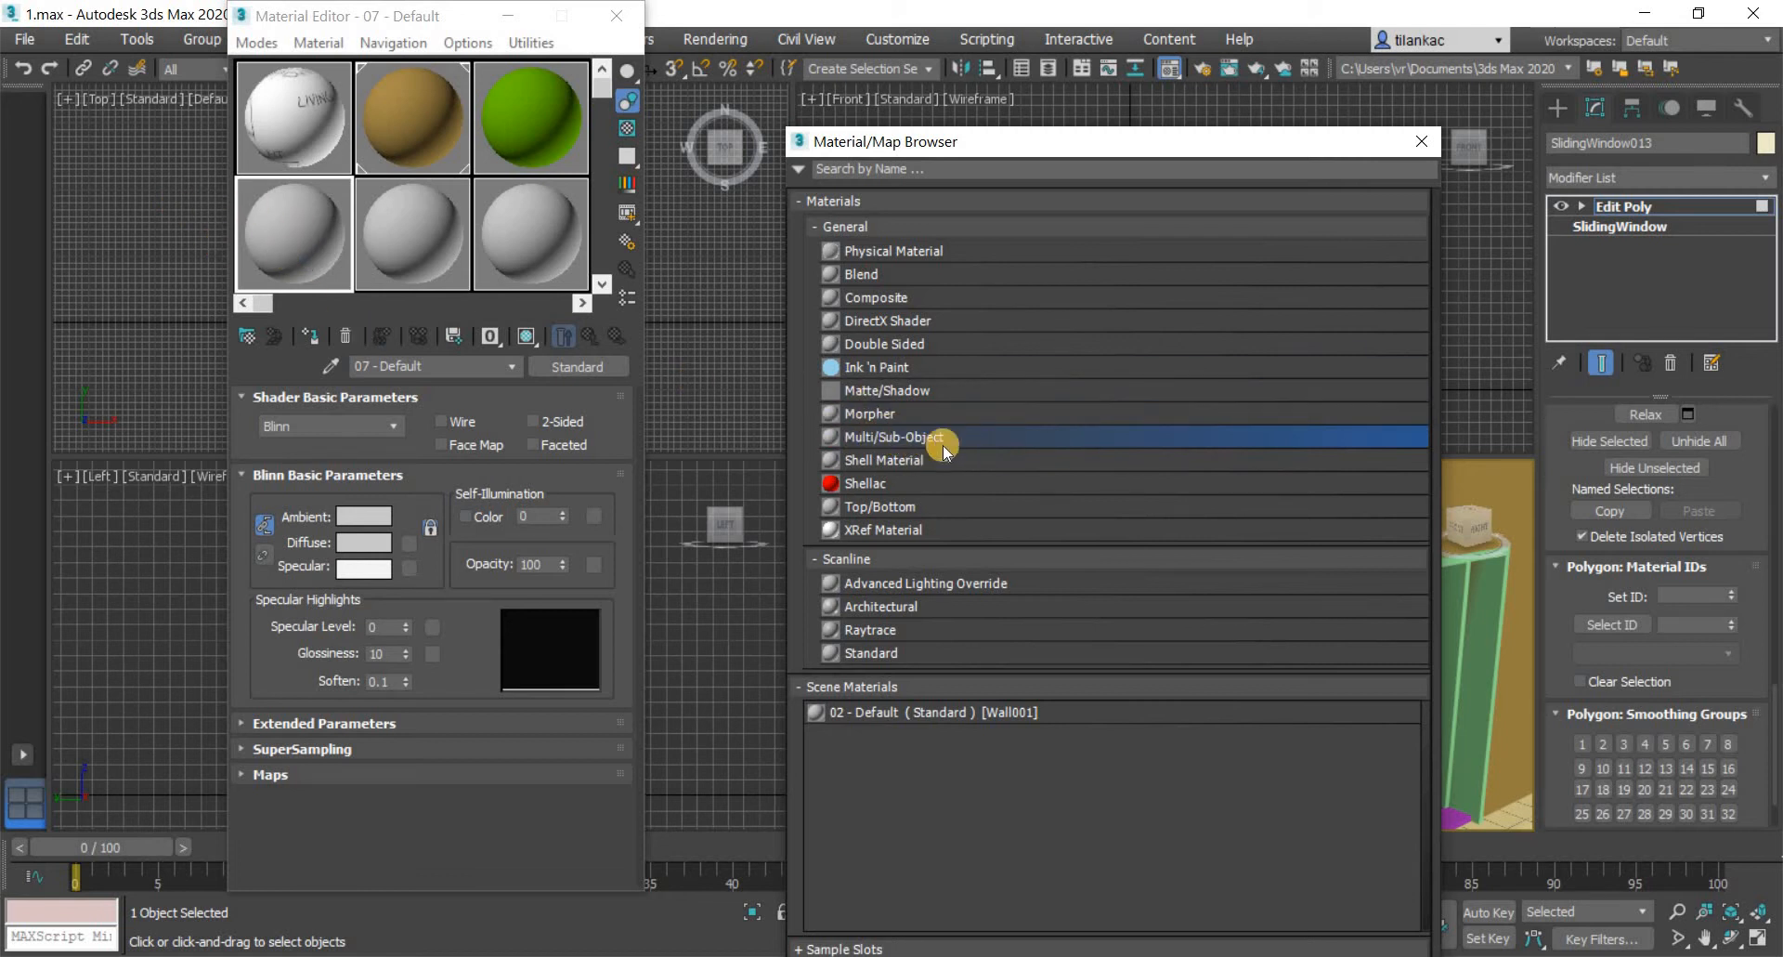
pyautogui.doubleClick(916, 435)
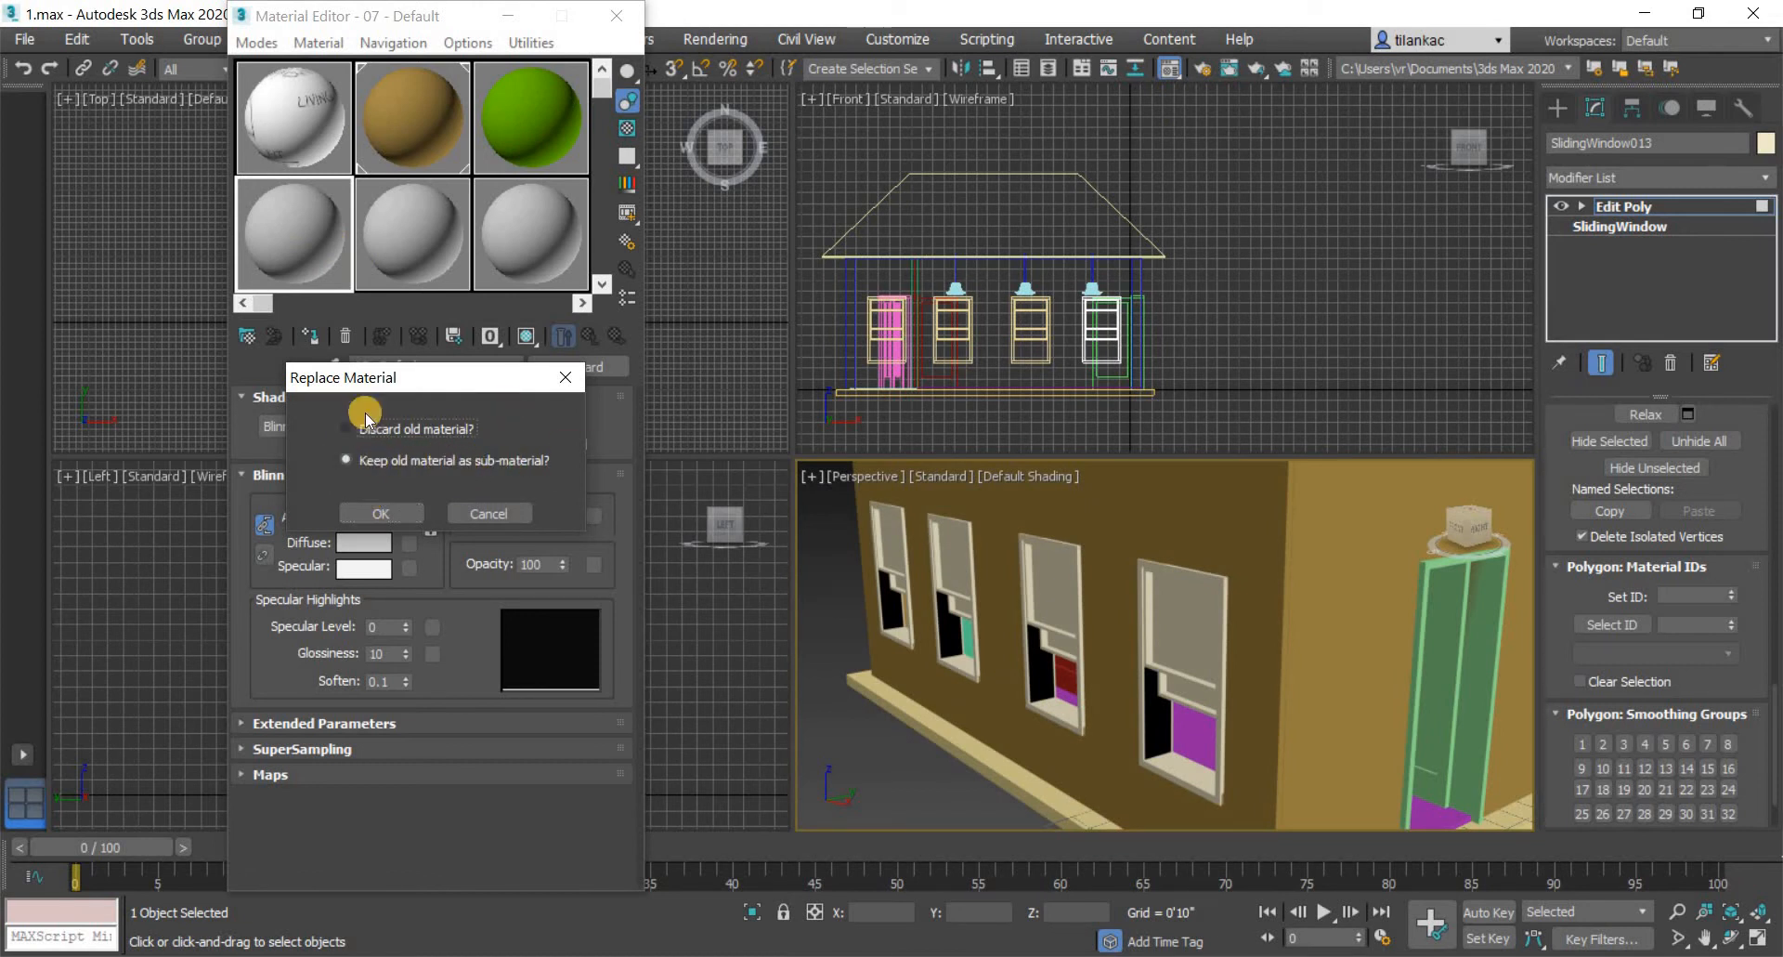
pyautogui.click(387, 509)
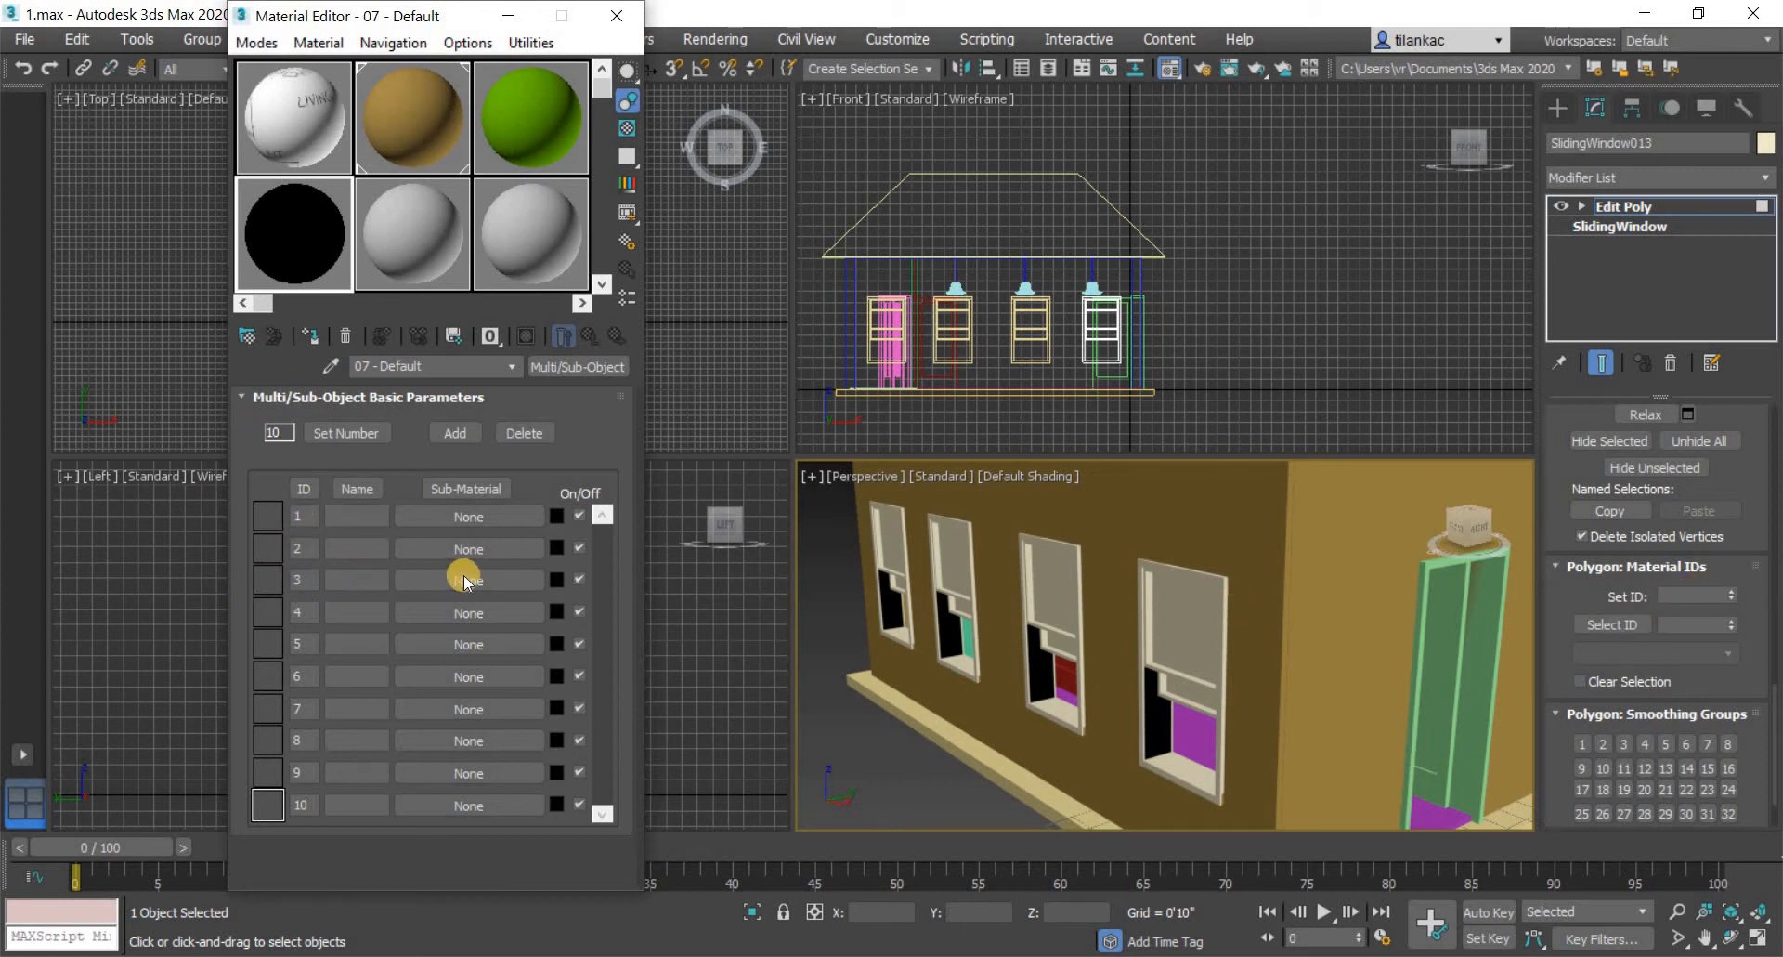
# - Verify the material ID of both glass panes and assign a Physical Material to the matching sub-material, ID 3
pyautogui.click(1161, 624)
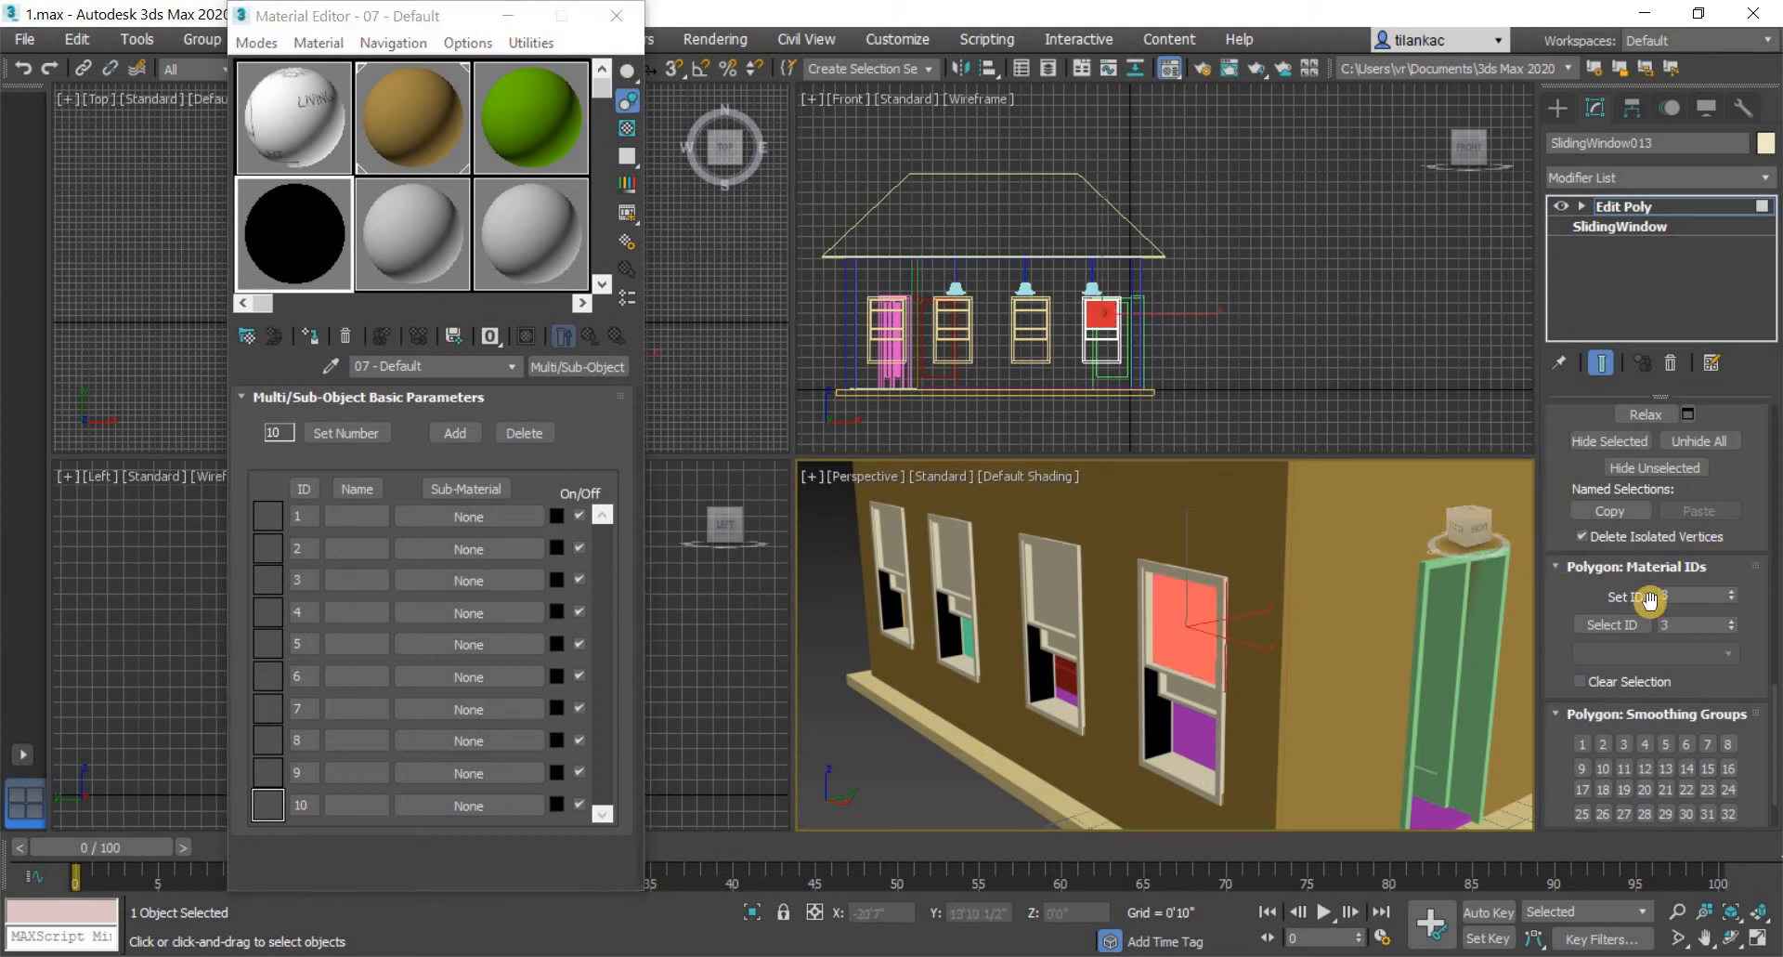
pyautogui.click(1182, 686)
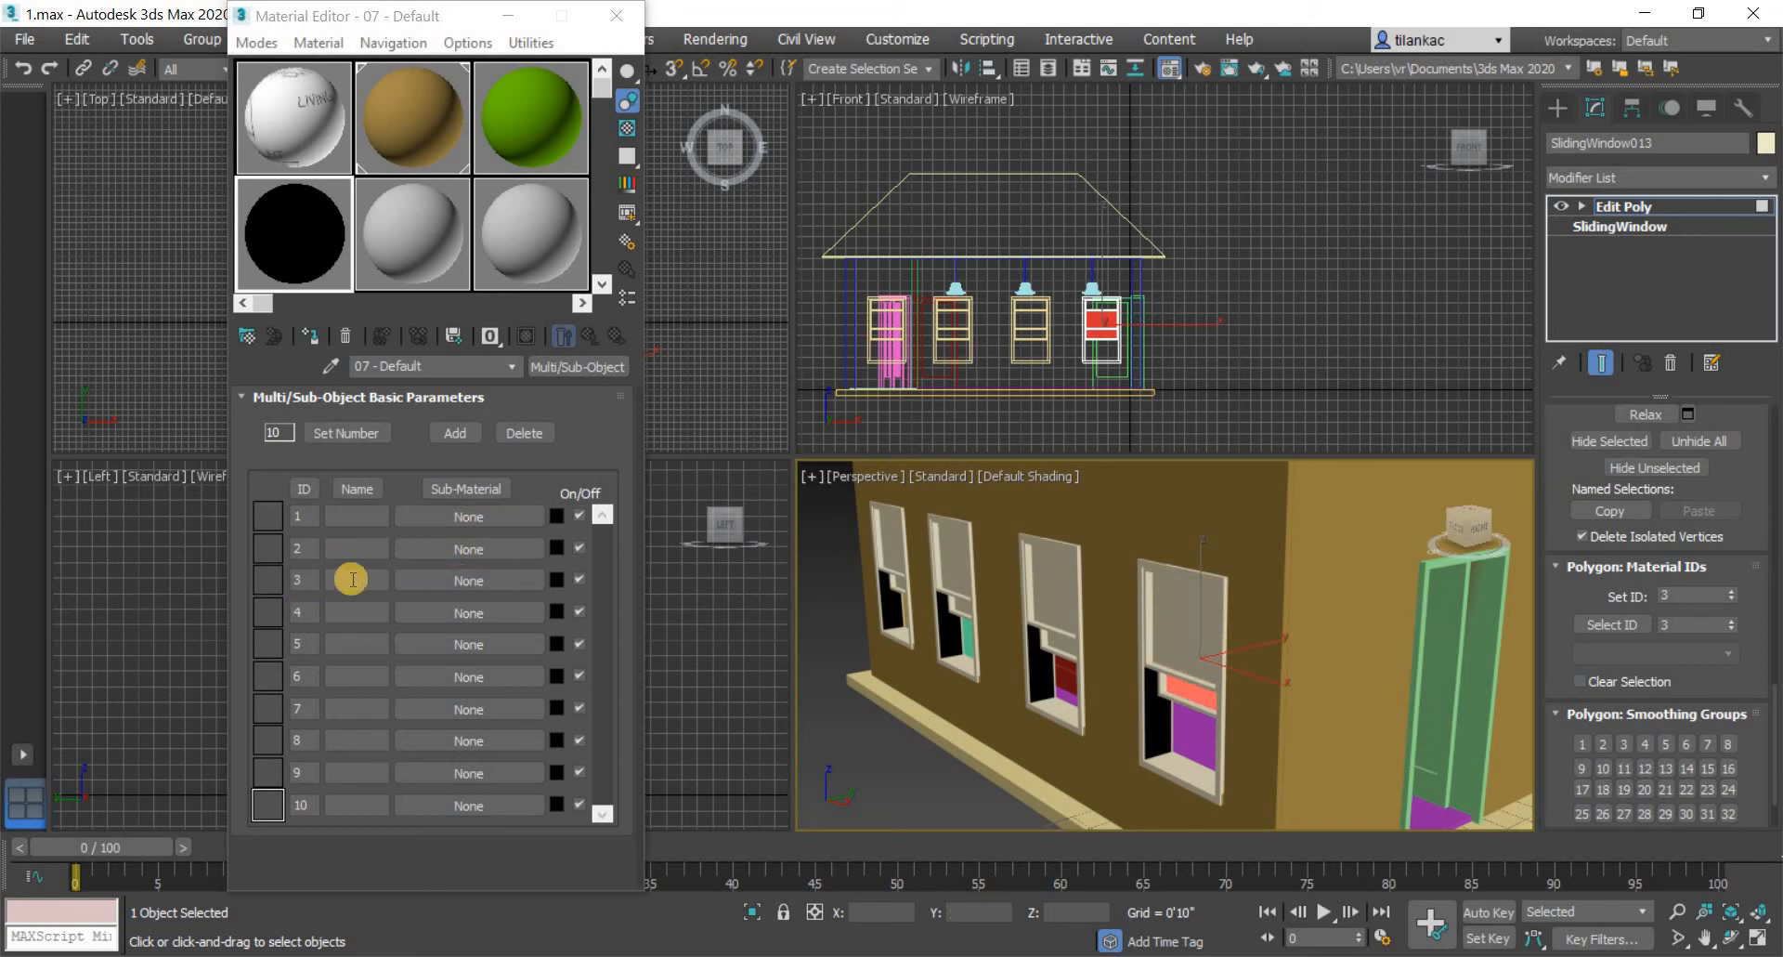
pyautogui.click(470, 582)
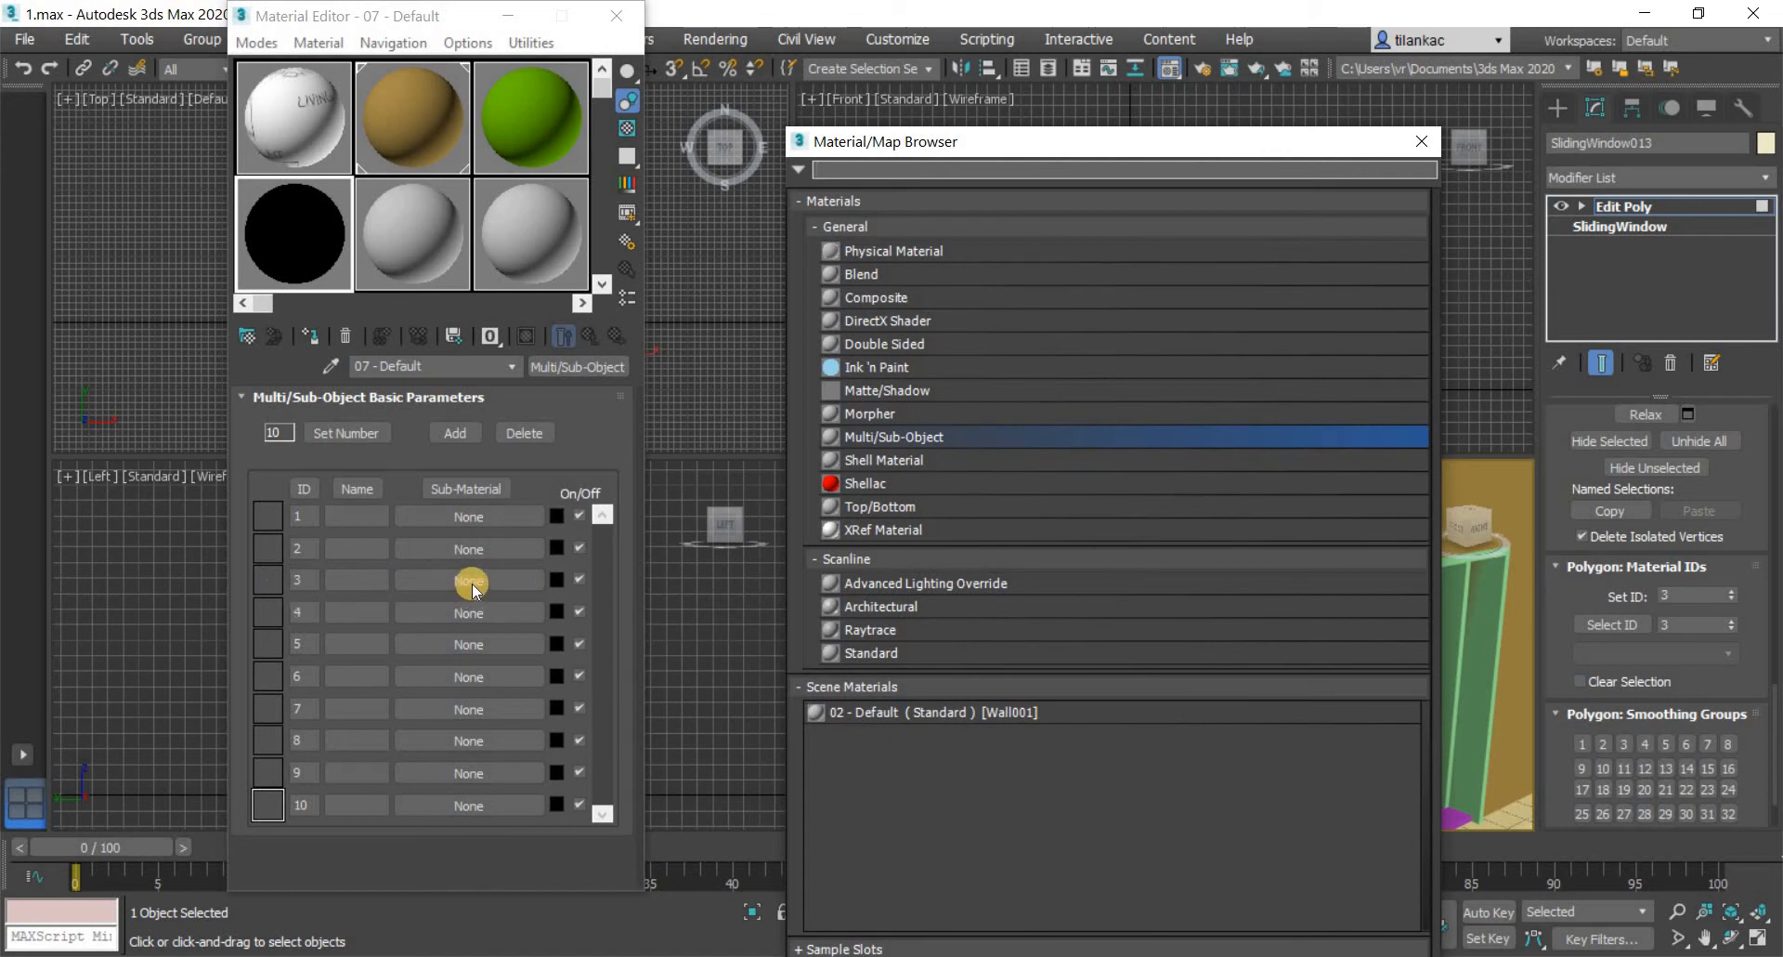
pyautogui.doubleClick(892, 252)
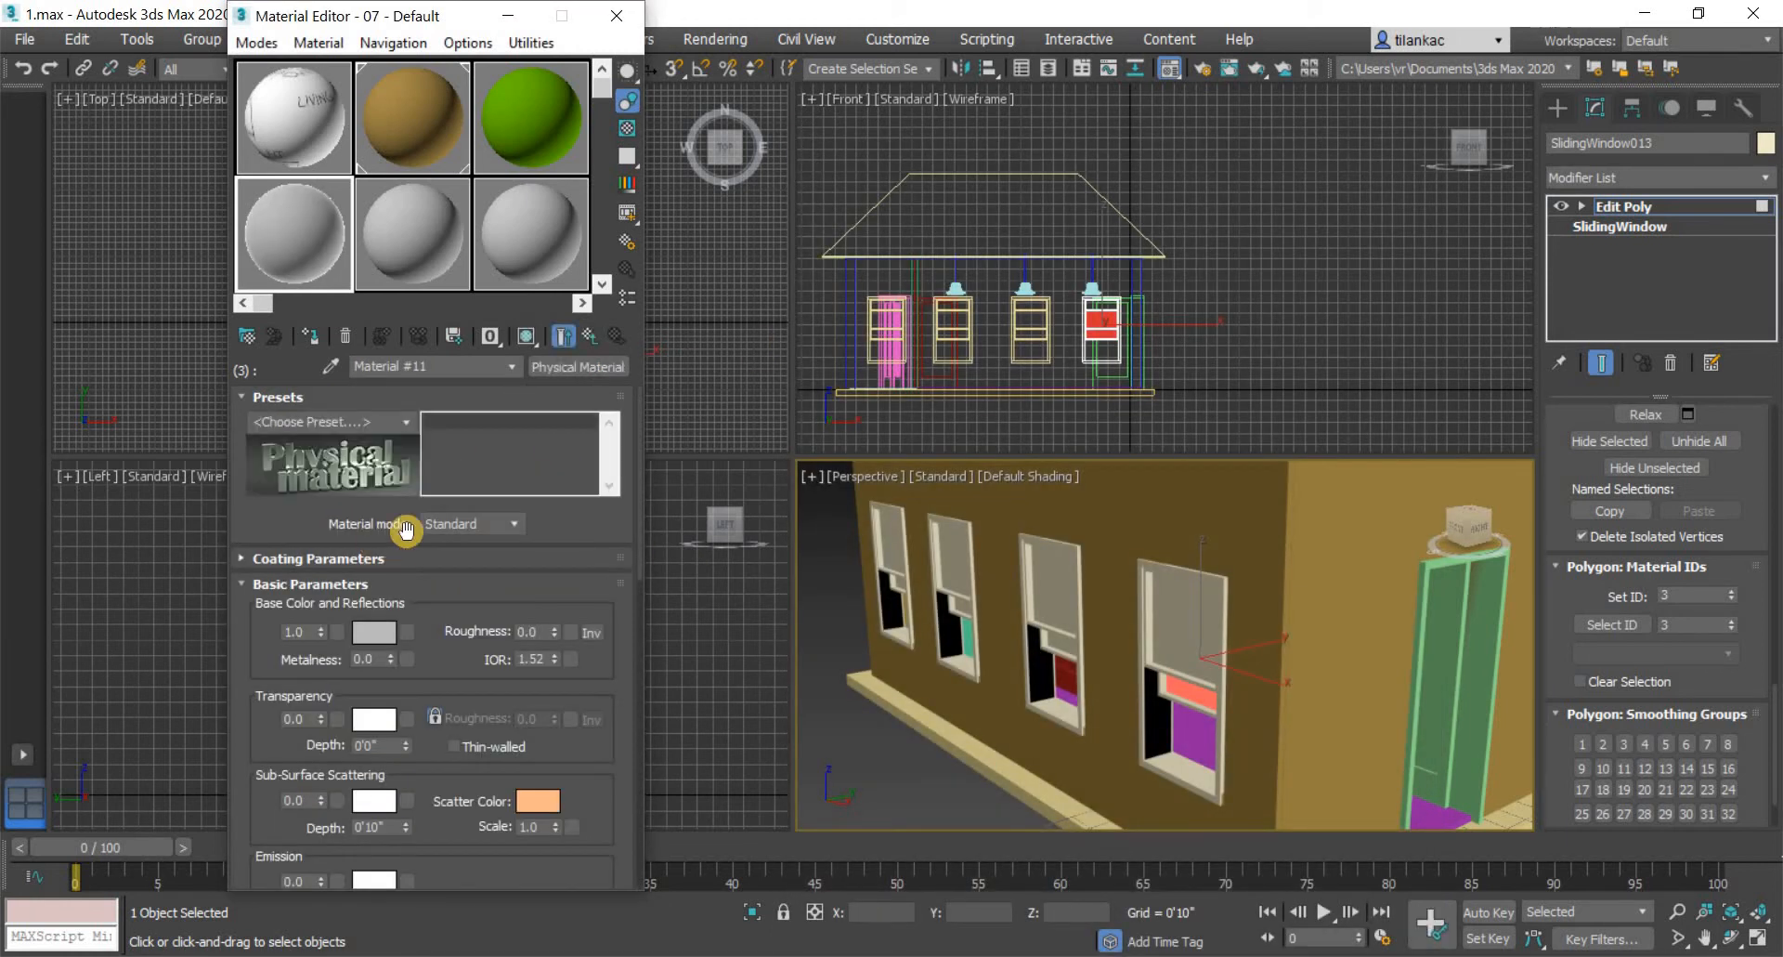
# - Apply the Glass (Thin Geometry) preset to the ID 3 sub-material and return to the parent Multi/Sub-Object material
pyautogui.click(405, 421)
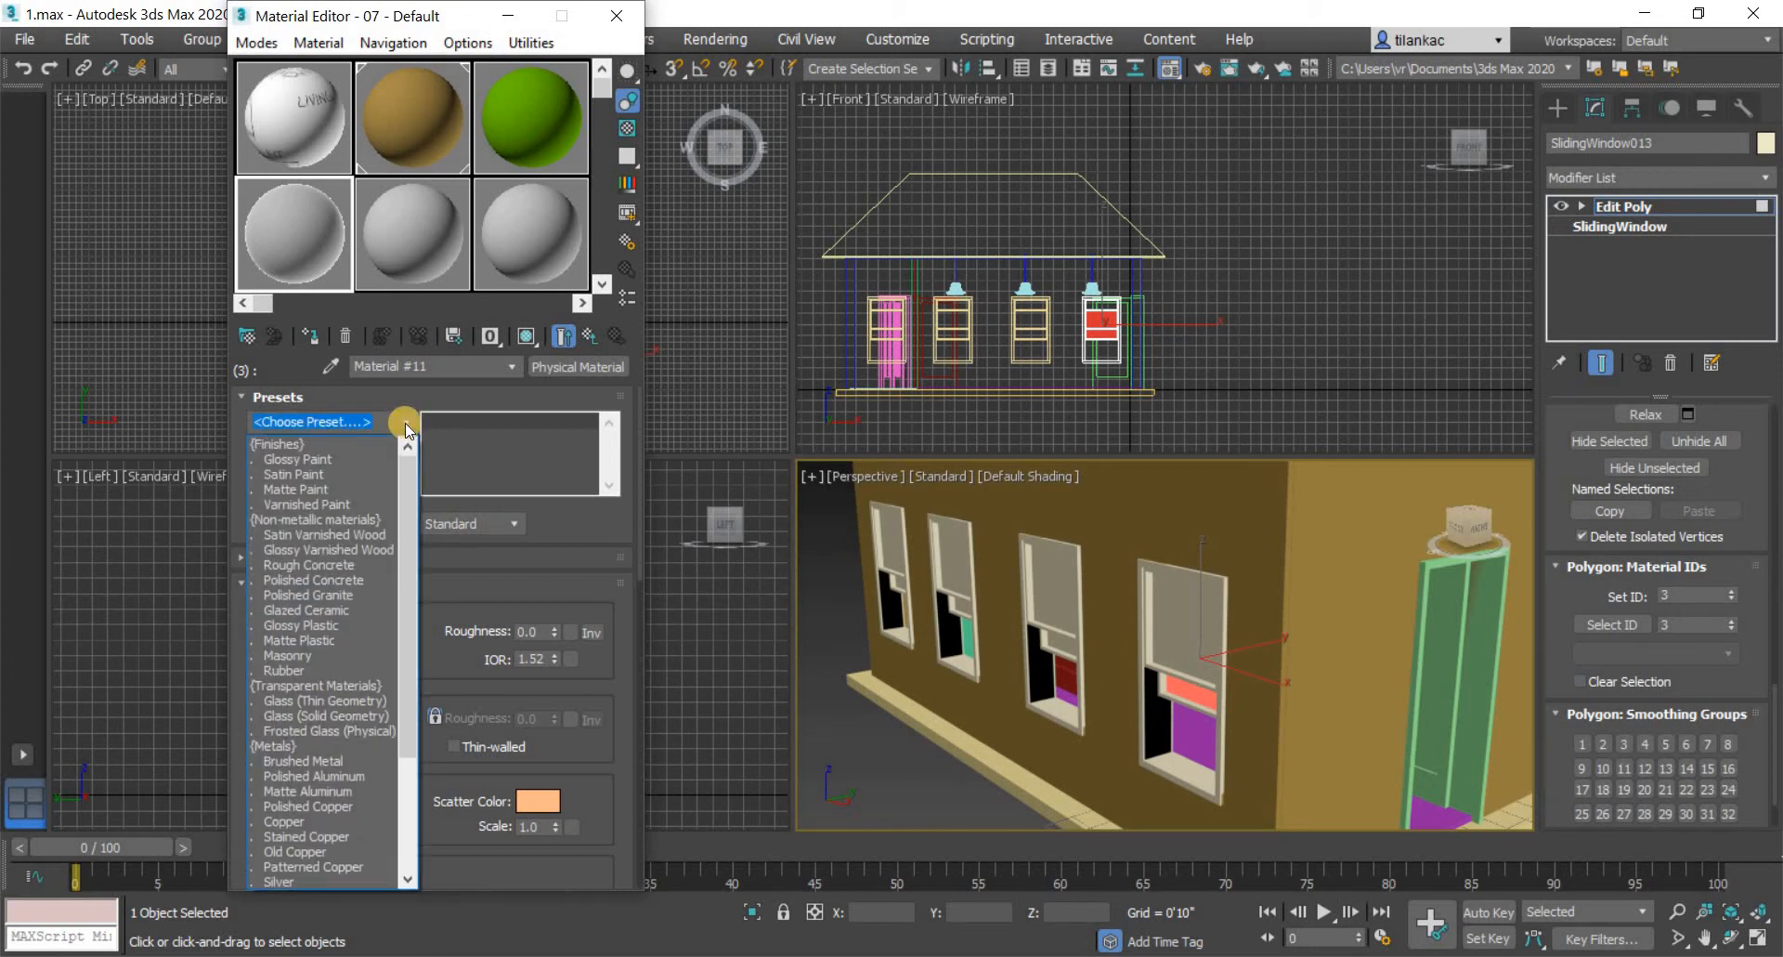
pyautogui.click(362, 717)
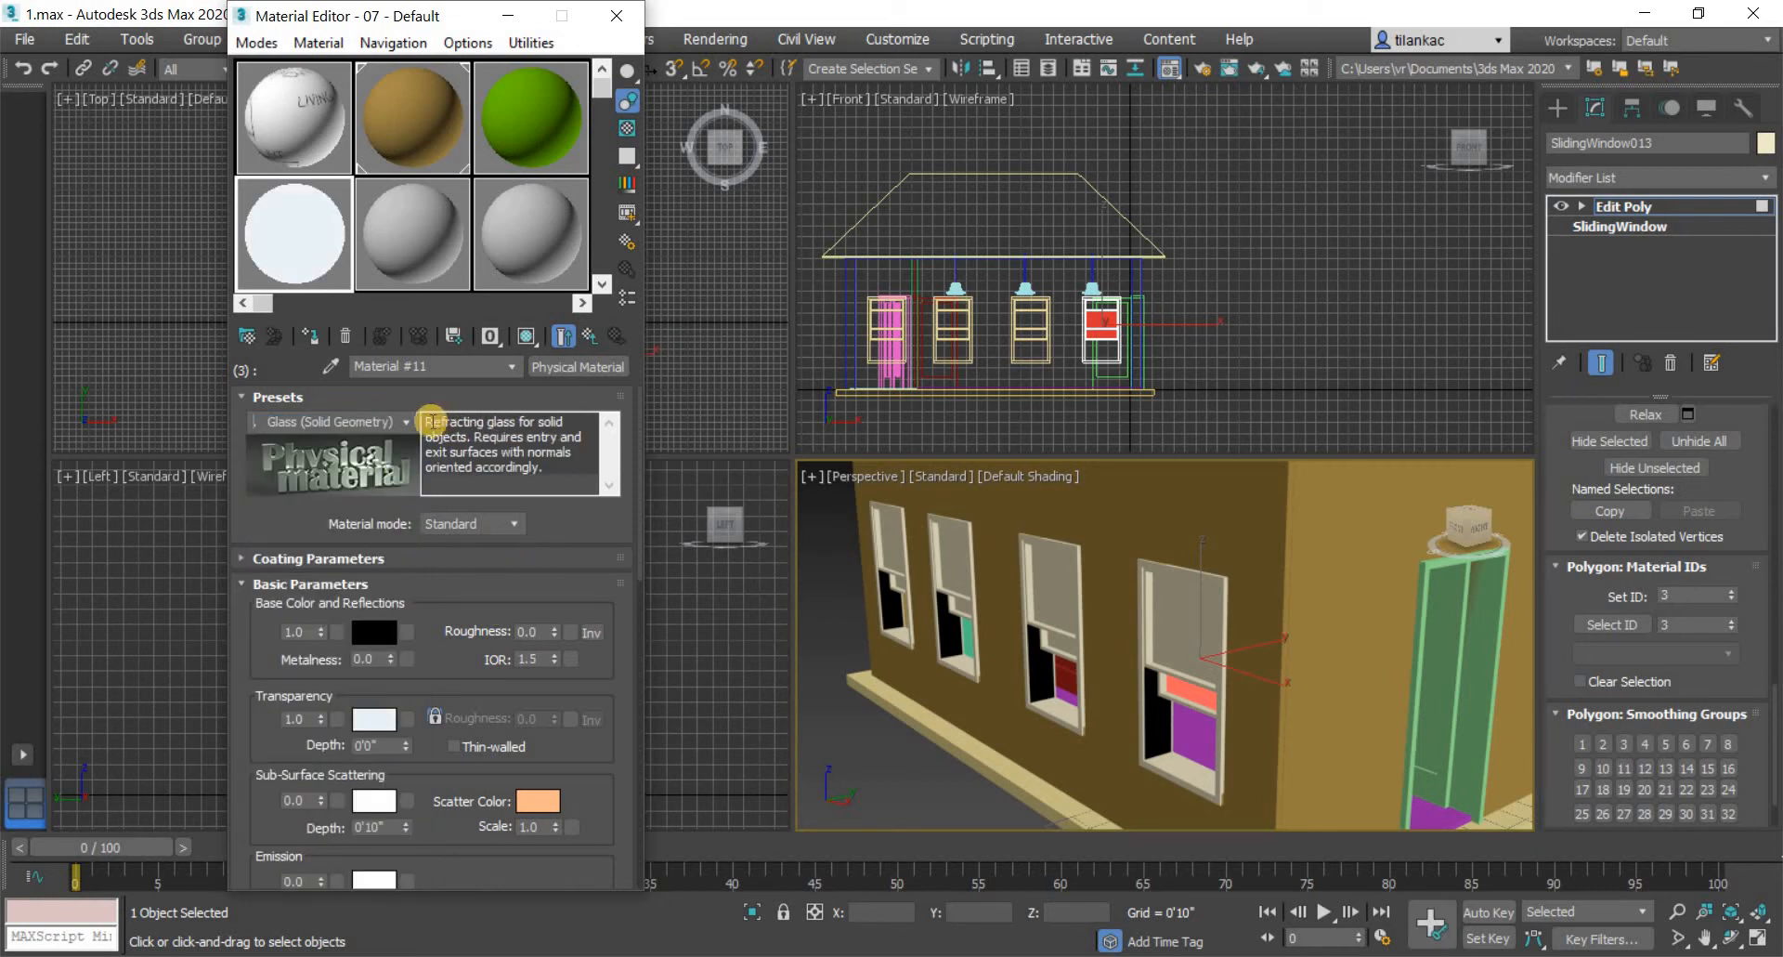
pyautogui.click(399, 421)
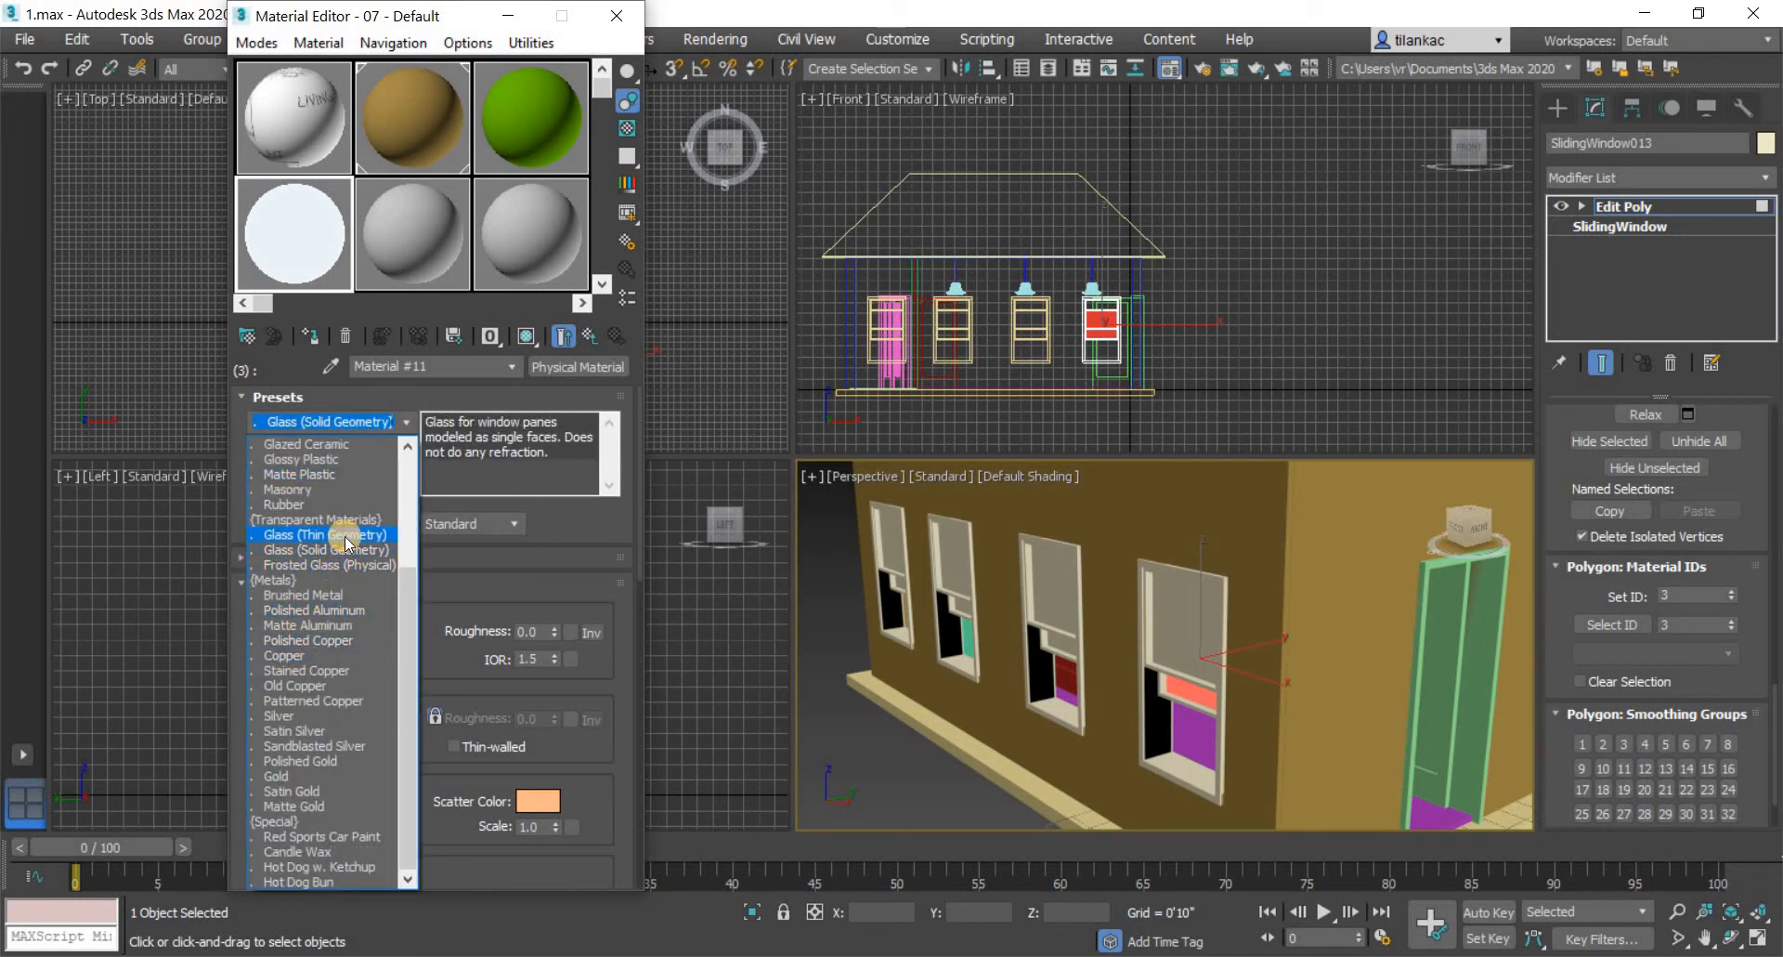
pyautogui.click(344, 537)
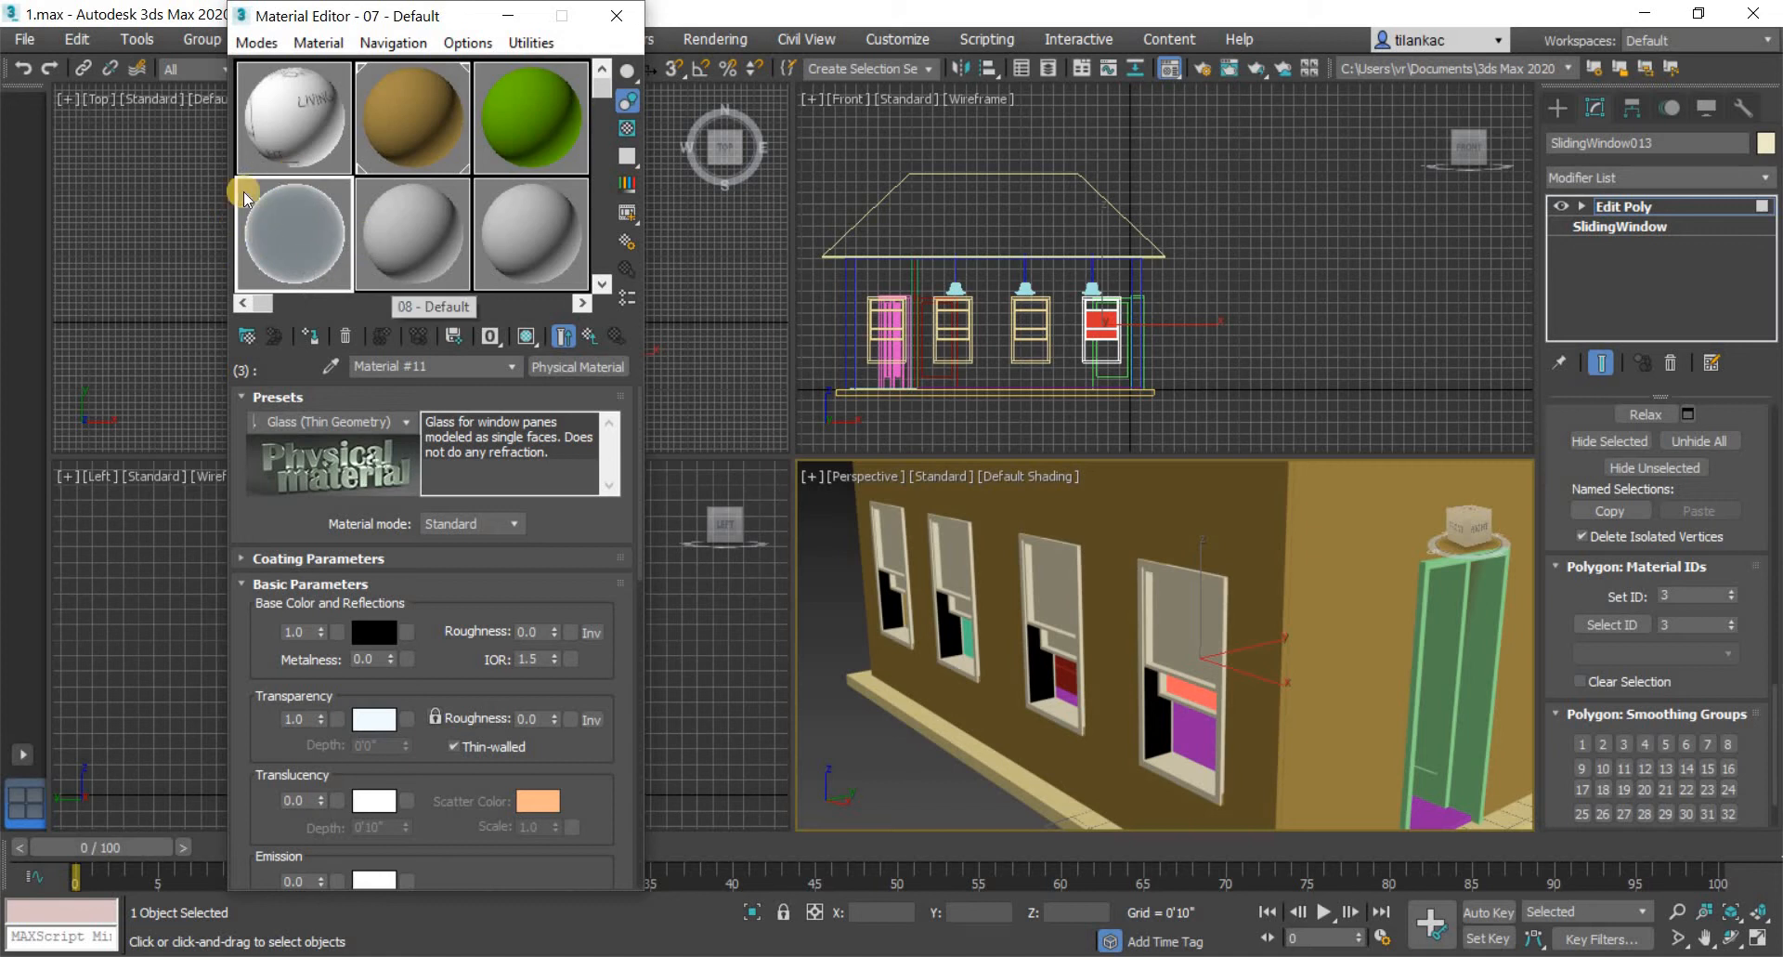
pyautogui.click(591, 335)
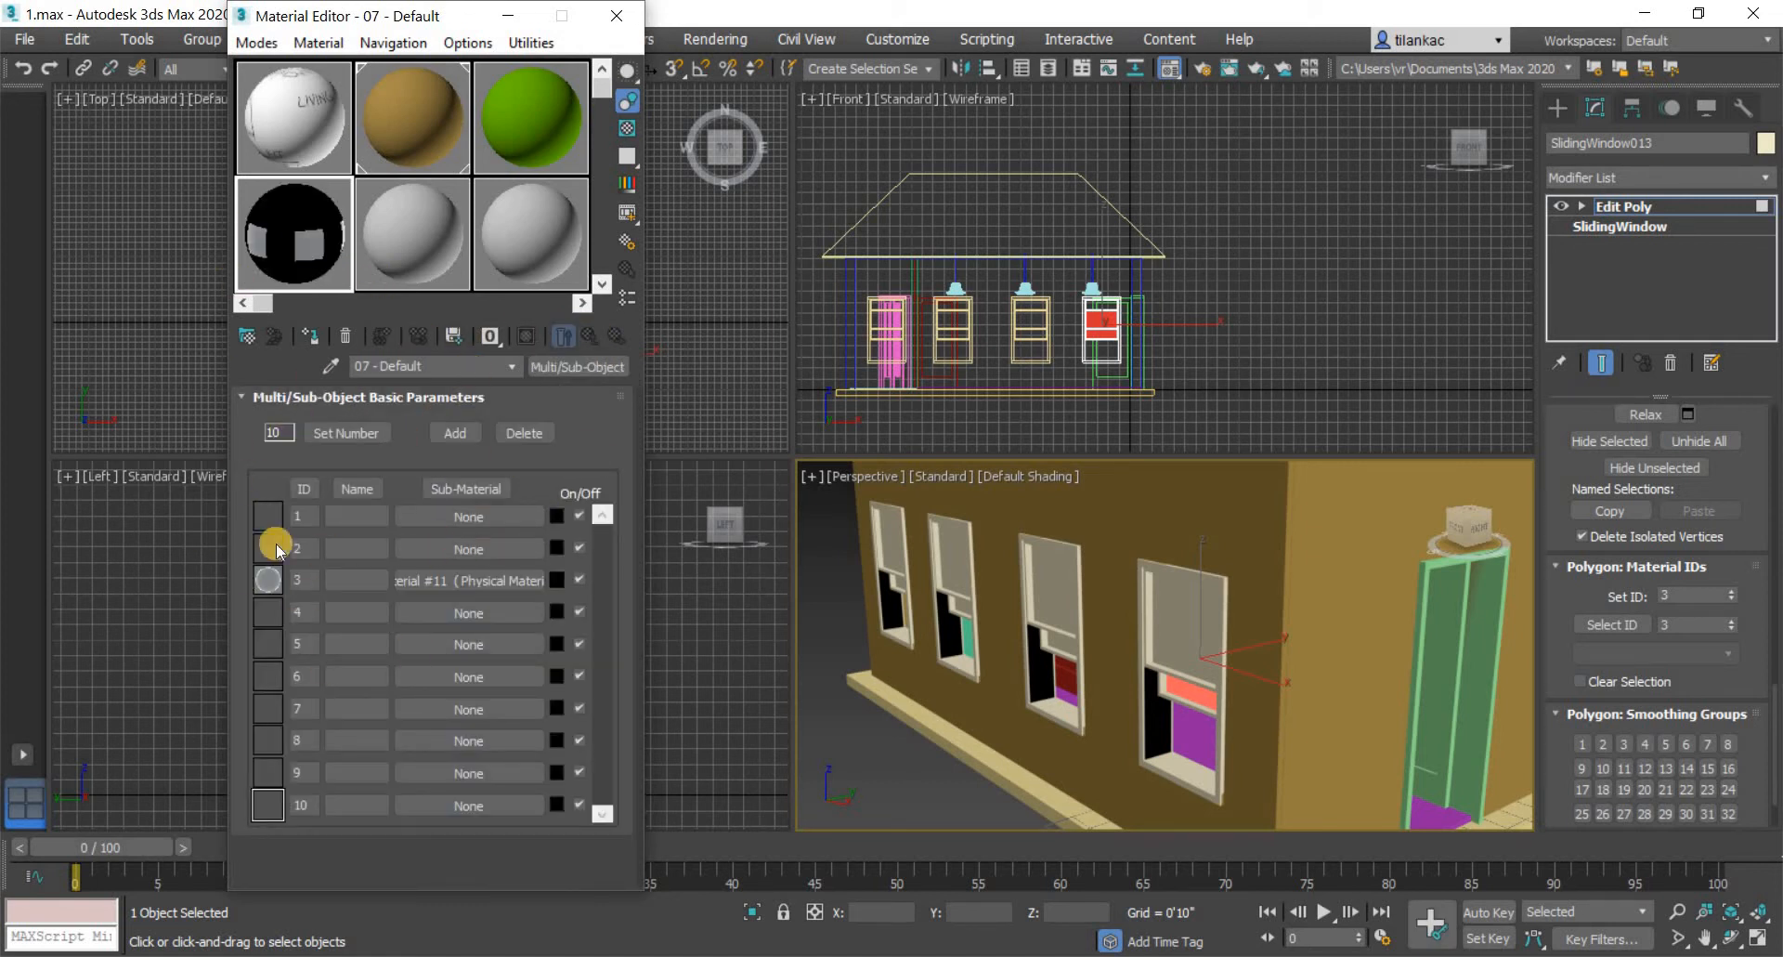
# - Assign a Physical Material with the Satin Varnished Wood preset to sub-material ID 1 and return to the parent material
pyautogui.click(477, 506)
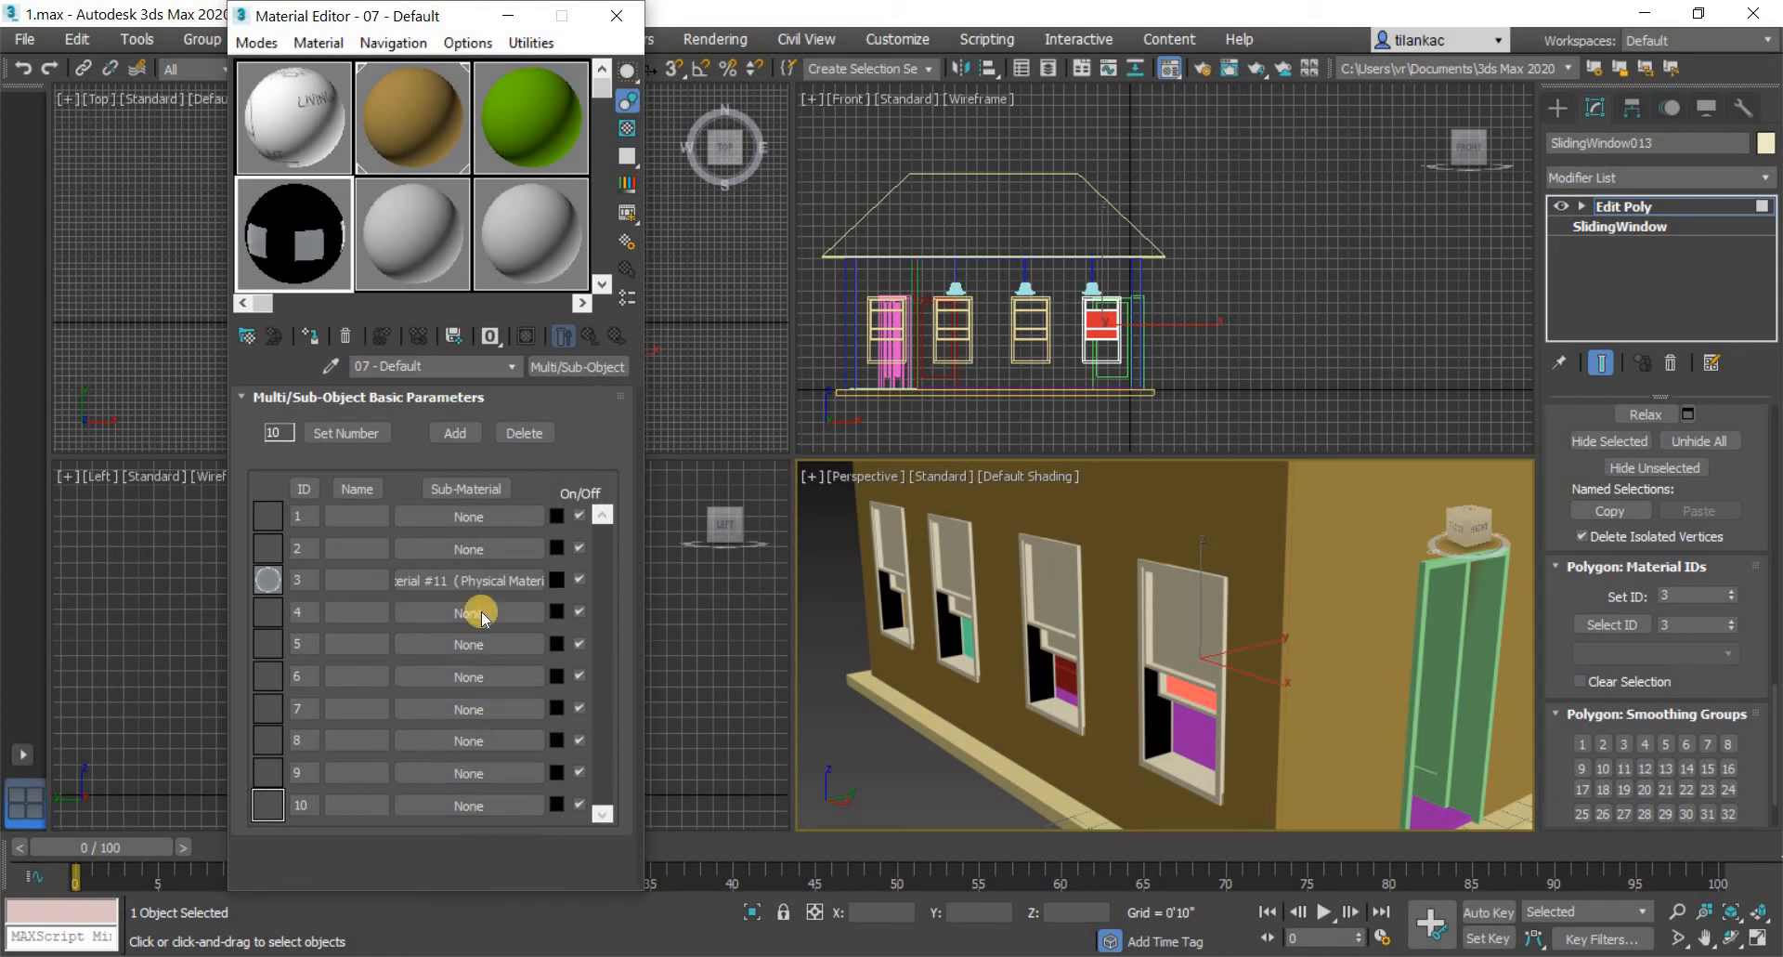
pyautogui.click(465, 526)
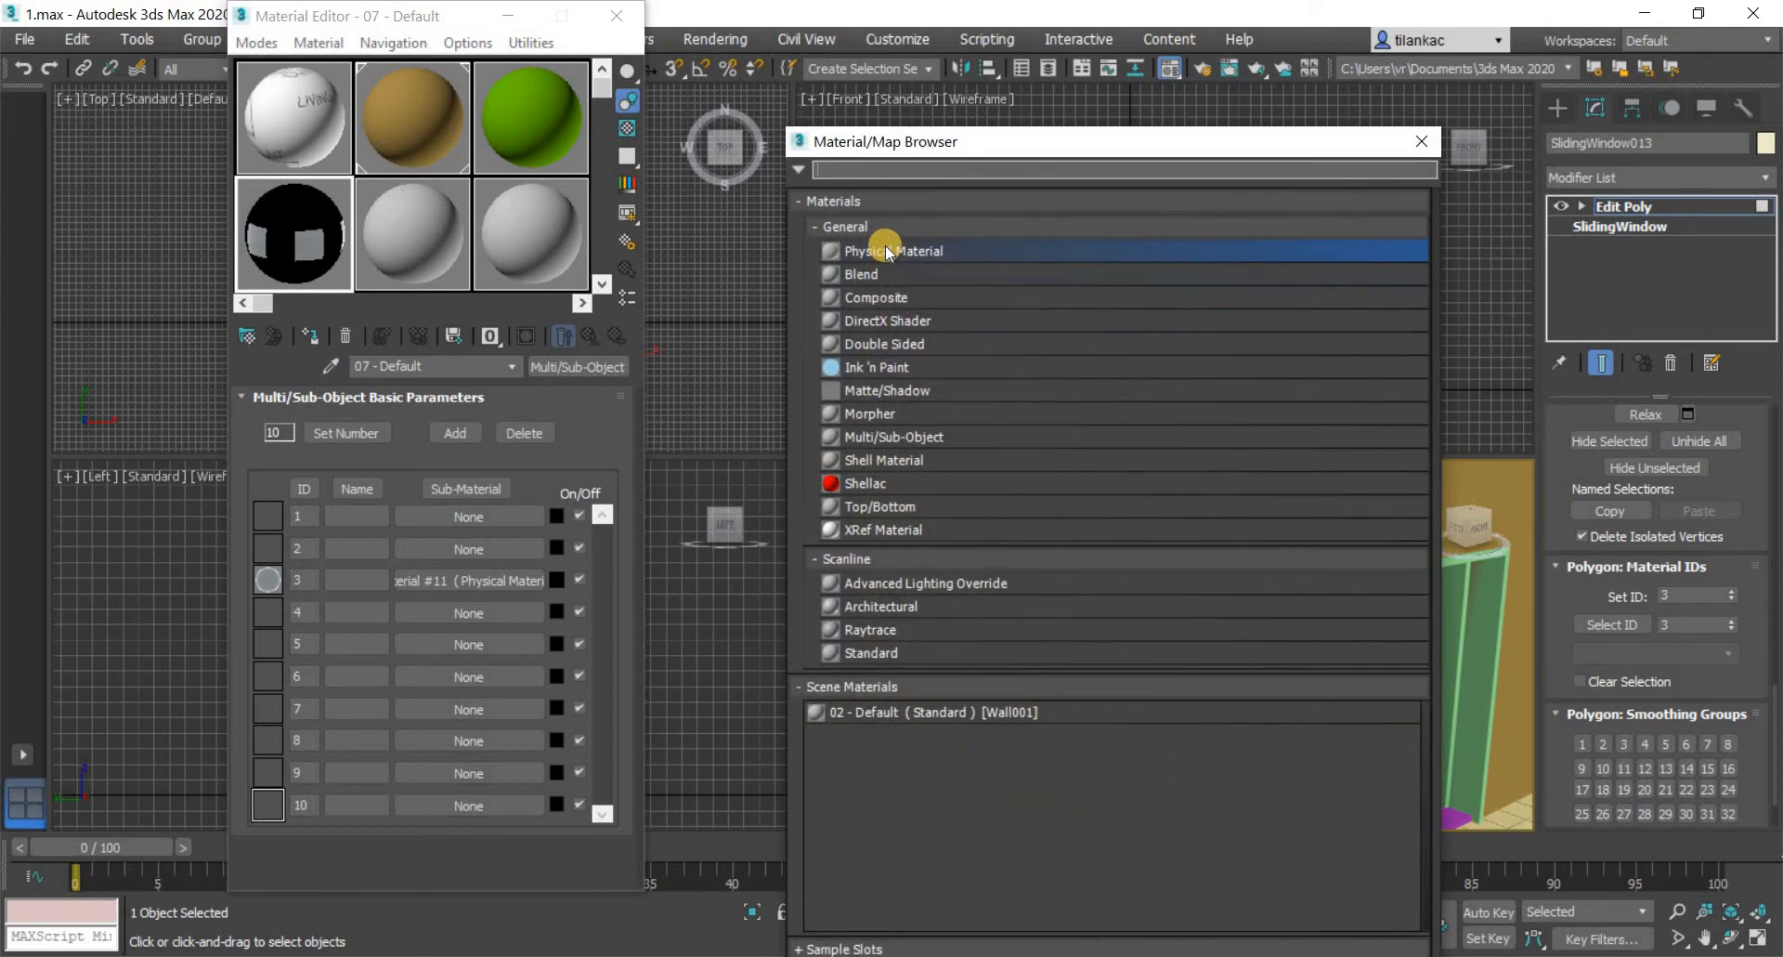
pyautogui.doubleClick(886, 262)
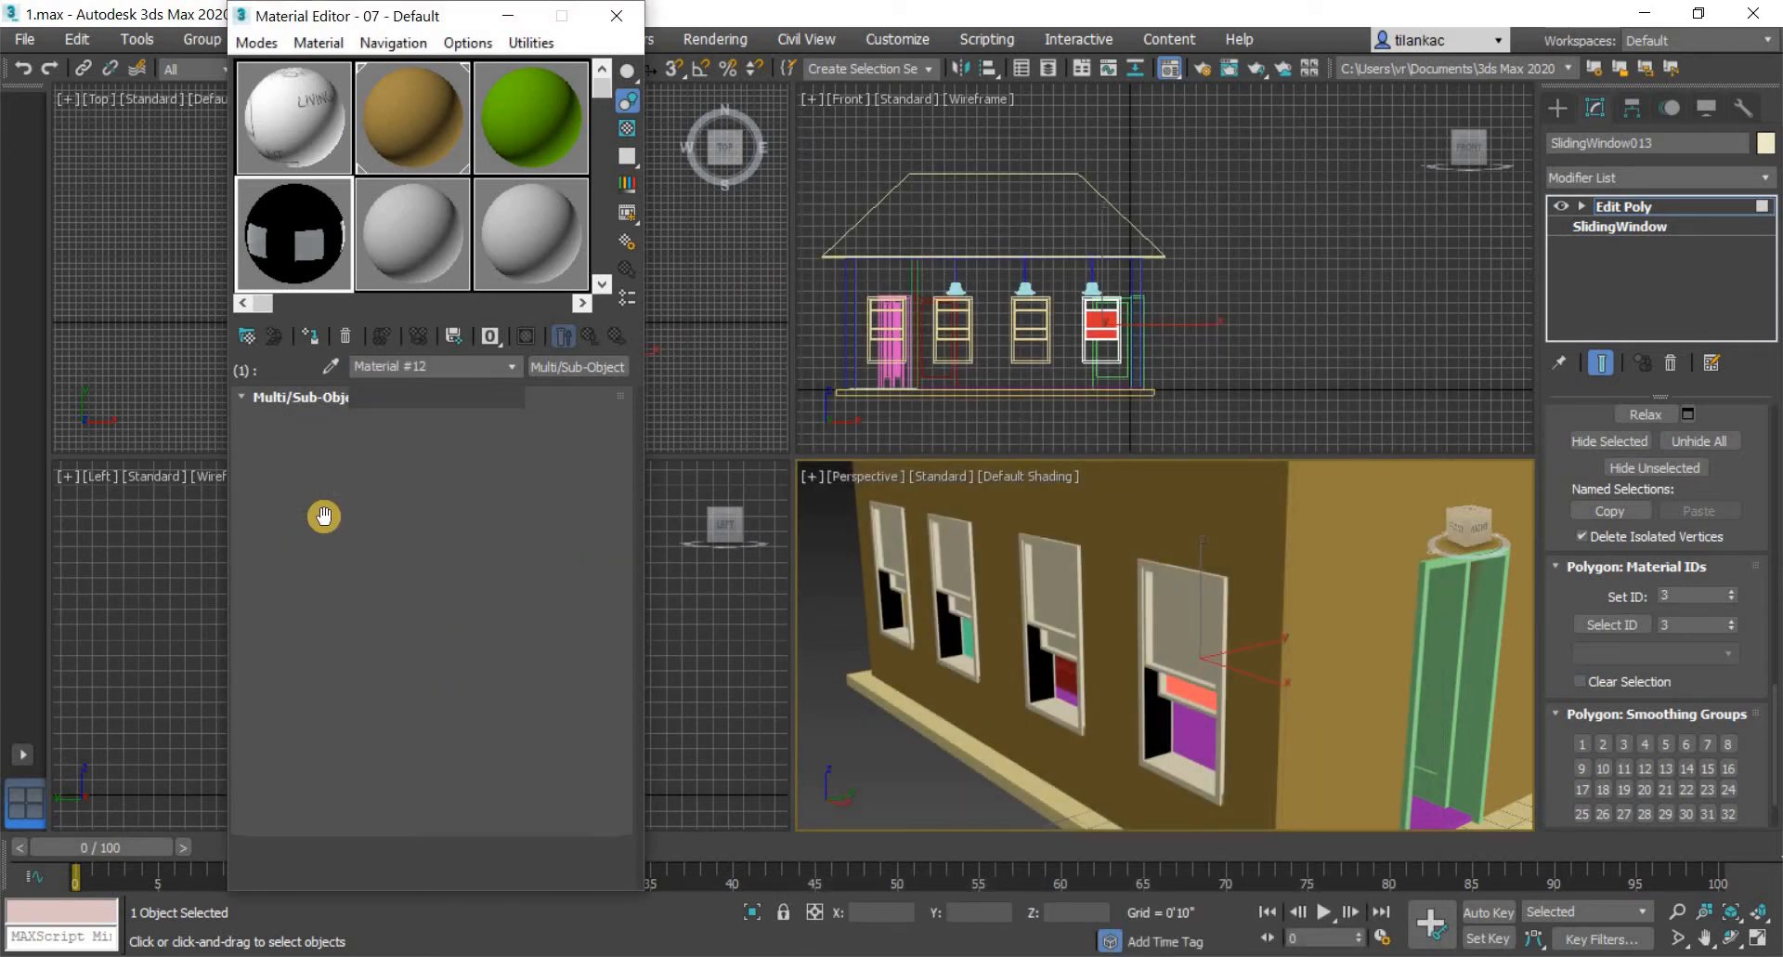
pyautogui.click(407, 429)
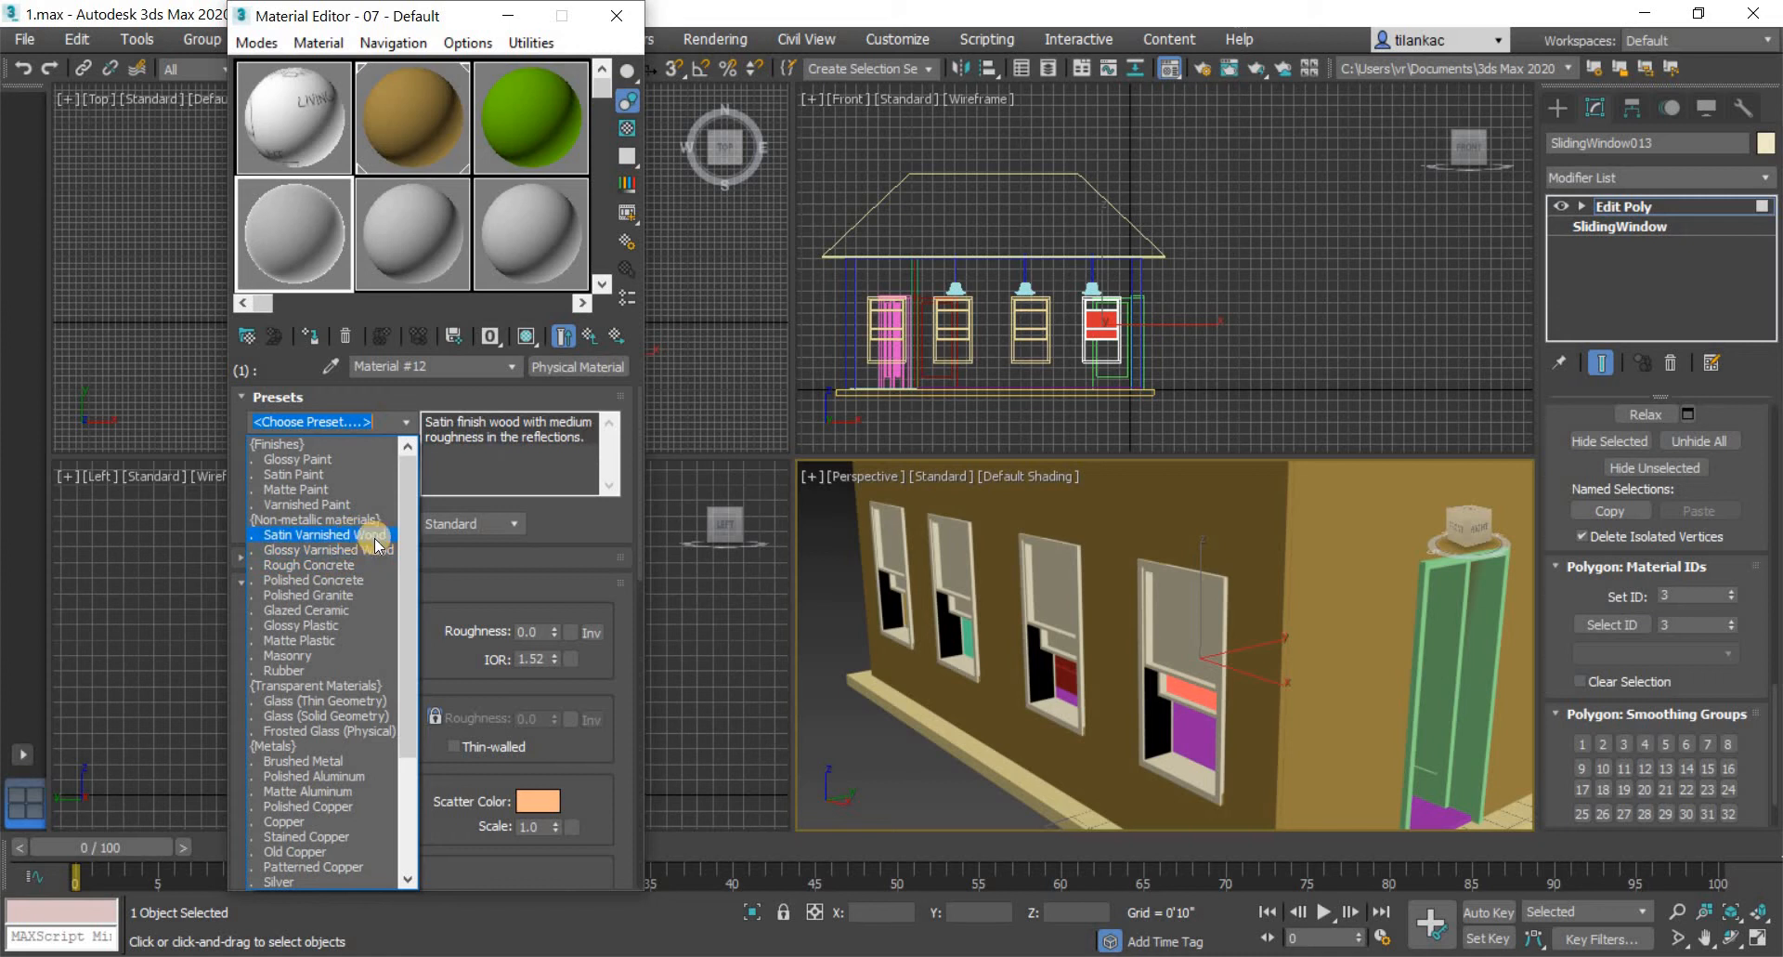
pyautogui.click(312, 534)
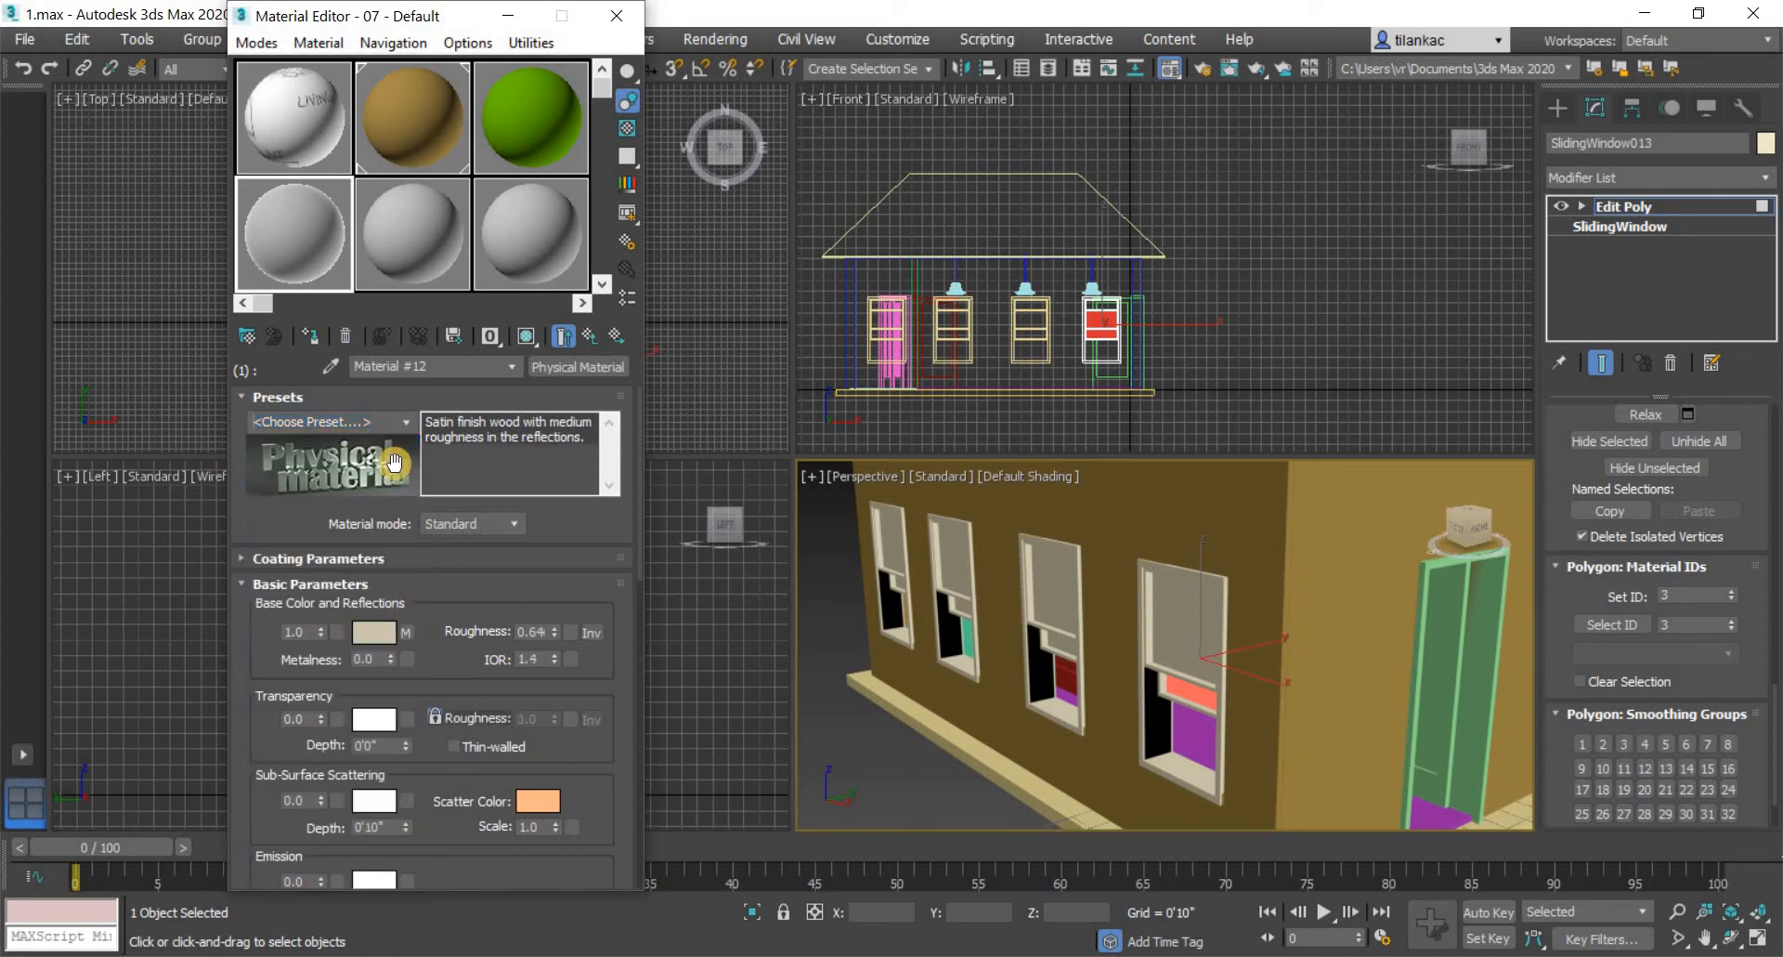
pyautogui.click(589, 336)
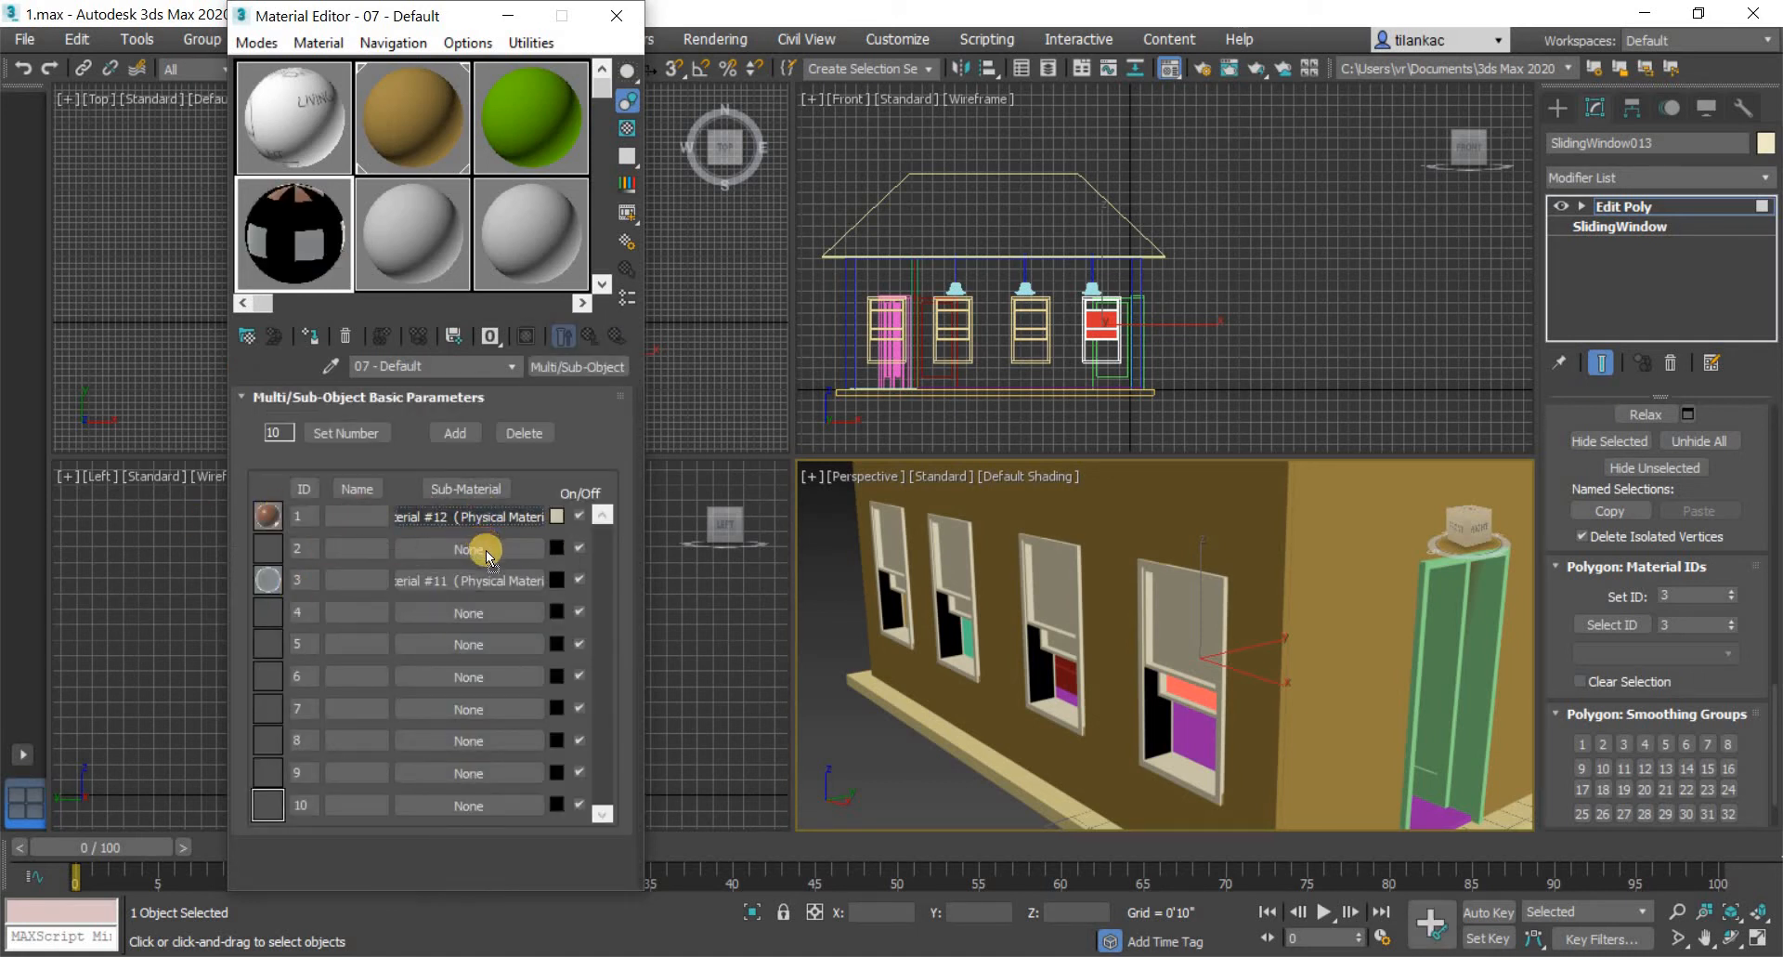
# - Duplicate the wood sub-material from ID 1 into IDs 2, 4 and 5
pyautogui.moveTo(492, 522); pyautogui.dragTo(469, 549)
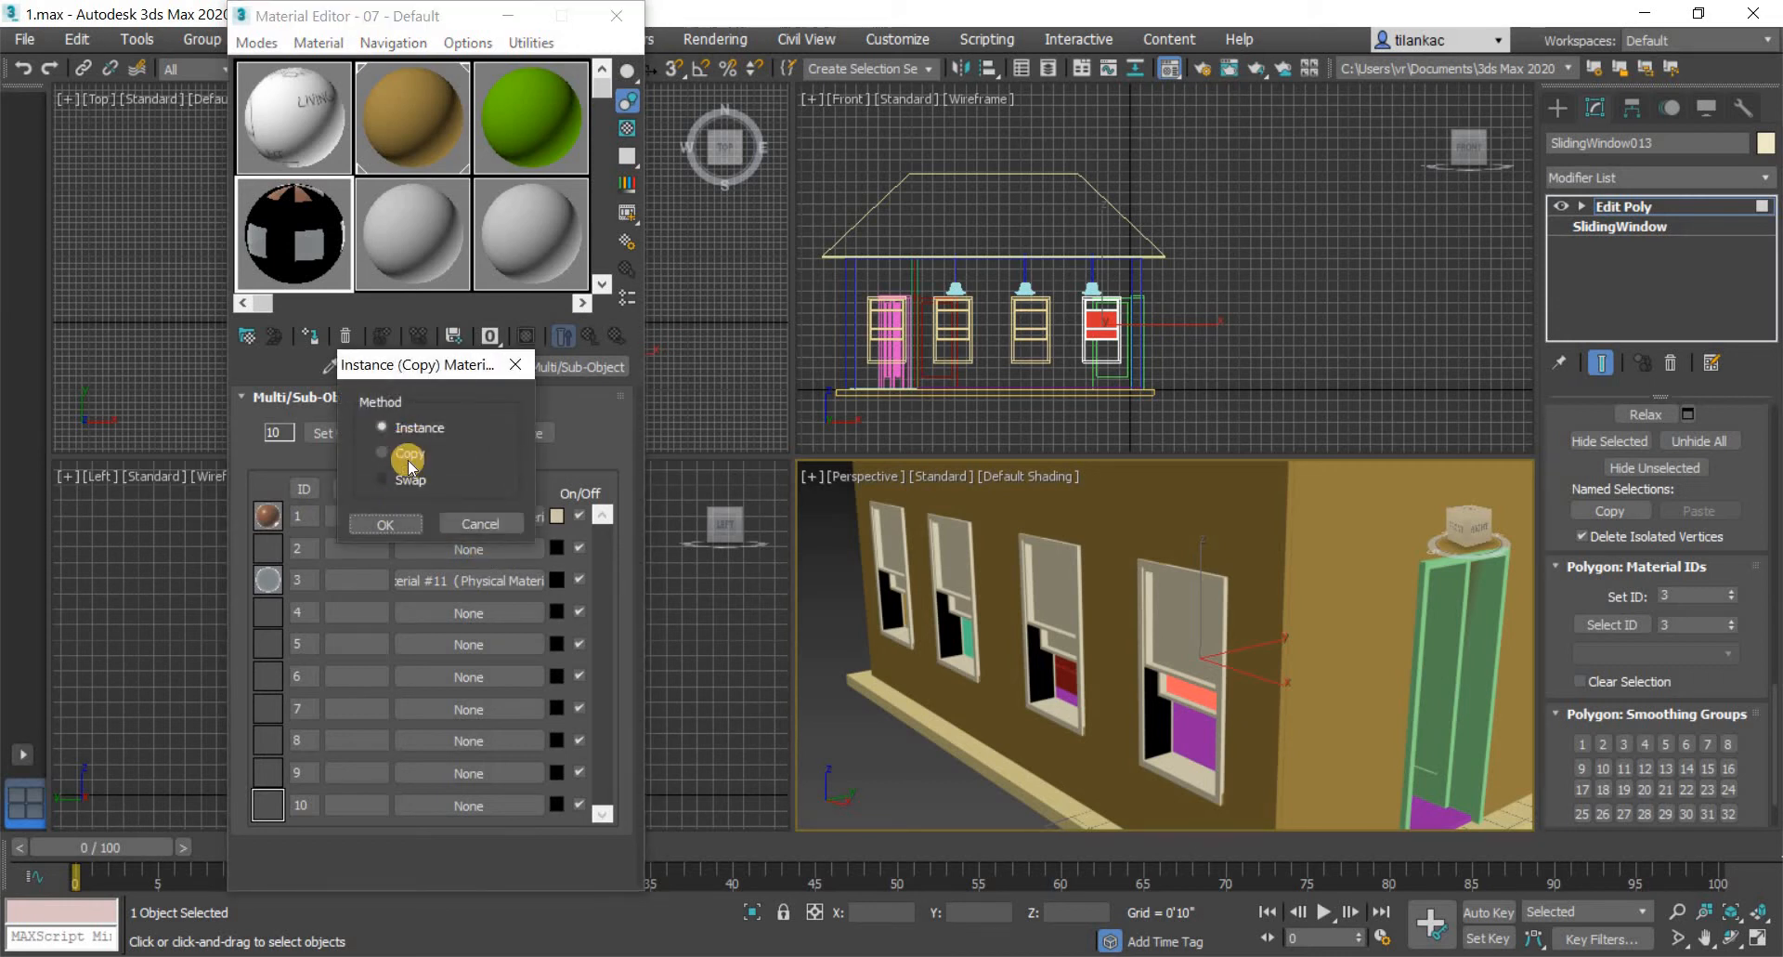
pyautogui.click(408, 455)
pyautogui.click(388, 524)
pyautogui.moveTo(486, 548); pyautogui.dragTo(472, 613)
pyautogui.click(379, 429)
pyautogui.click(398, 524)
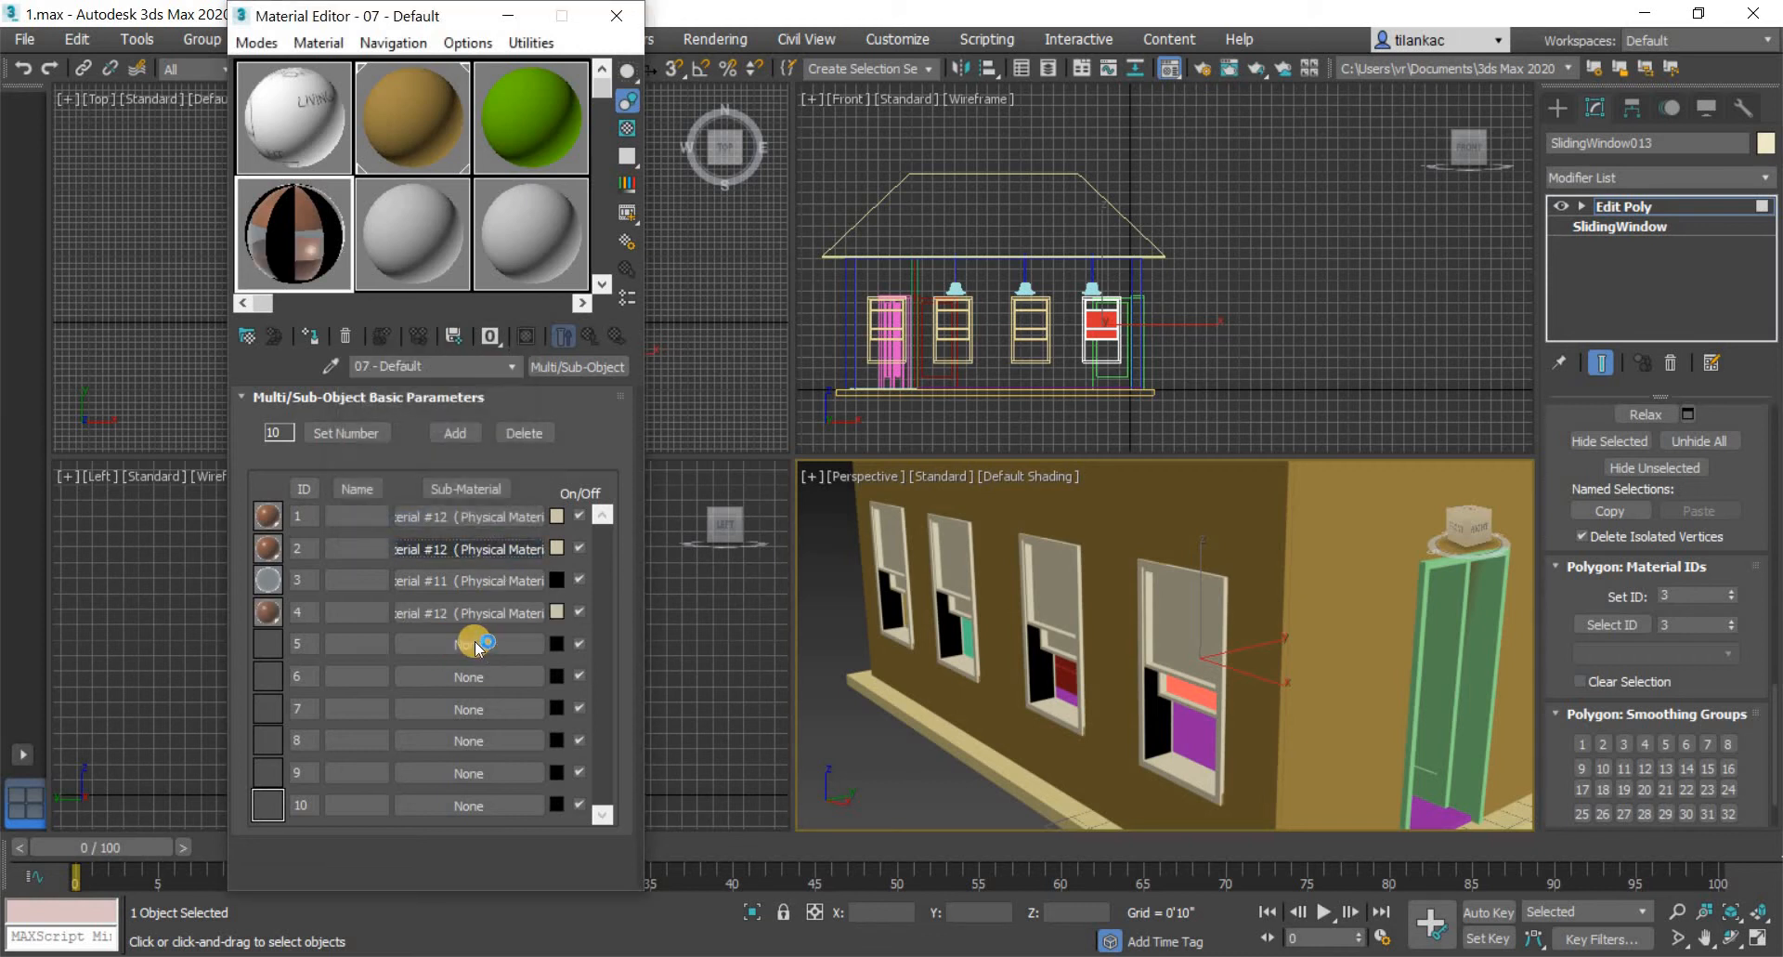
pyautogui.moveTo(476, 646); pyautogui.dragTo(476, 644)
pyautogui.click(411, 436)
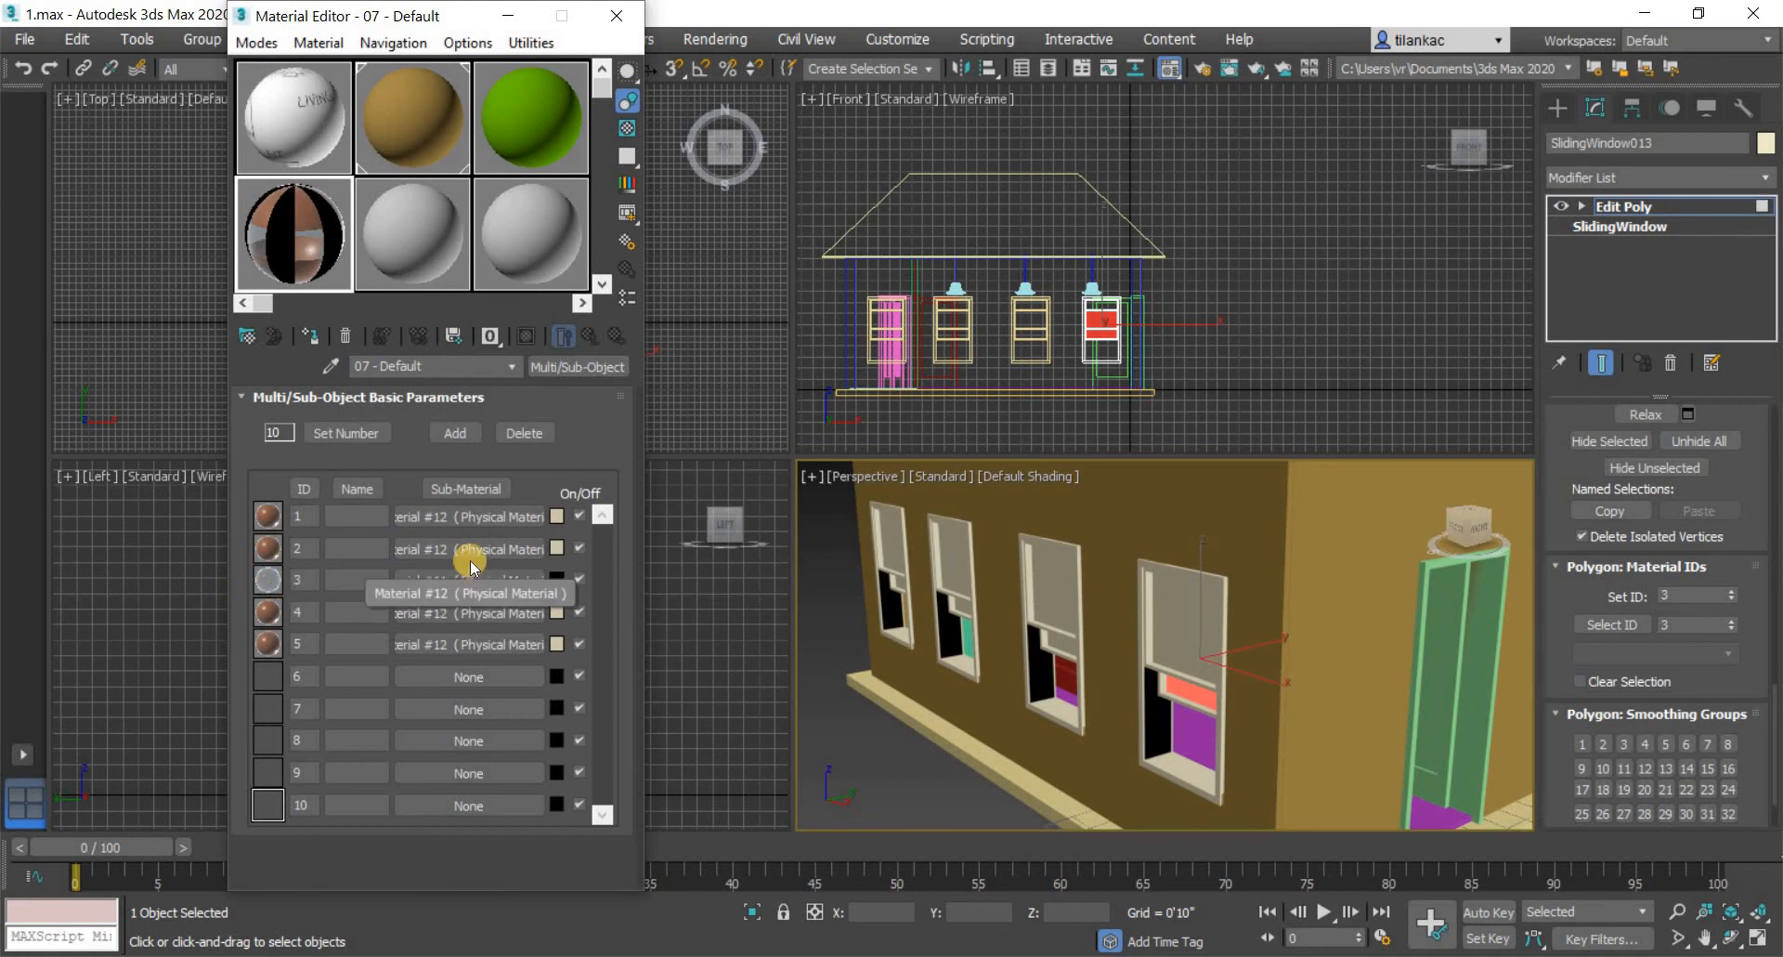
# - Fill sub-material IDs 6 to 10 with instances of the wood material
pyautogui.moveTo(485, 587); pyautogui.dragTo(470, 677)
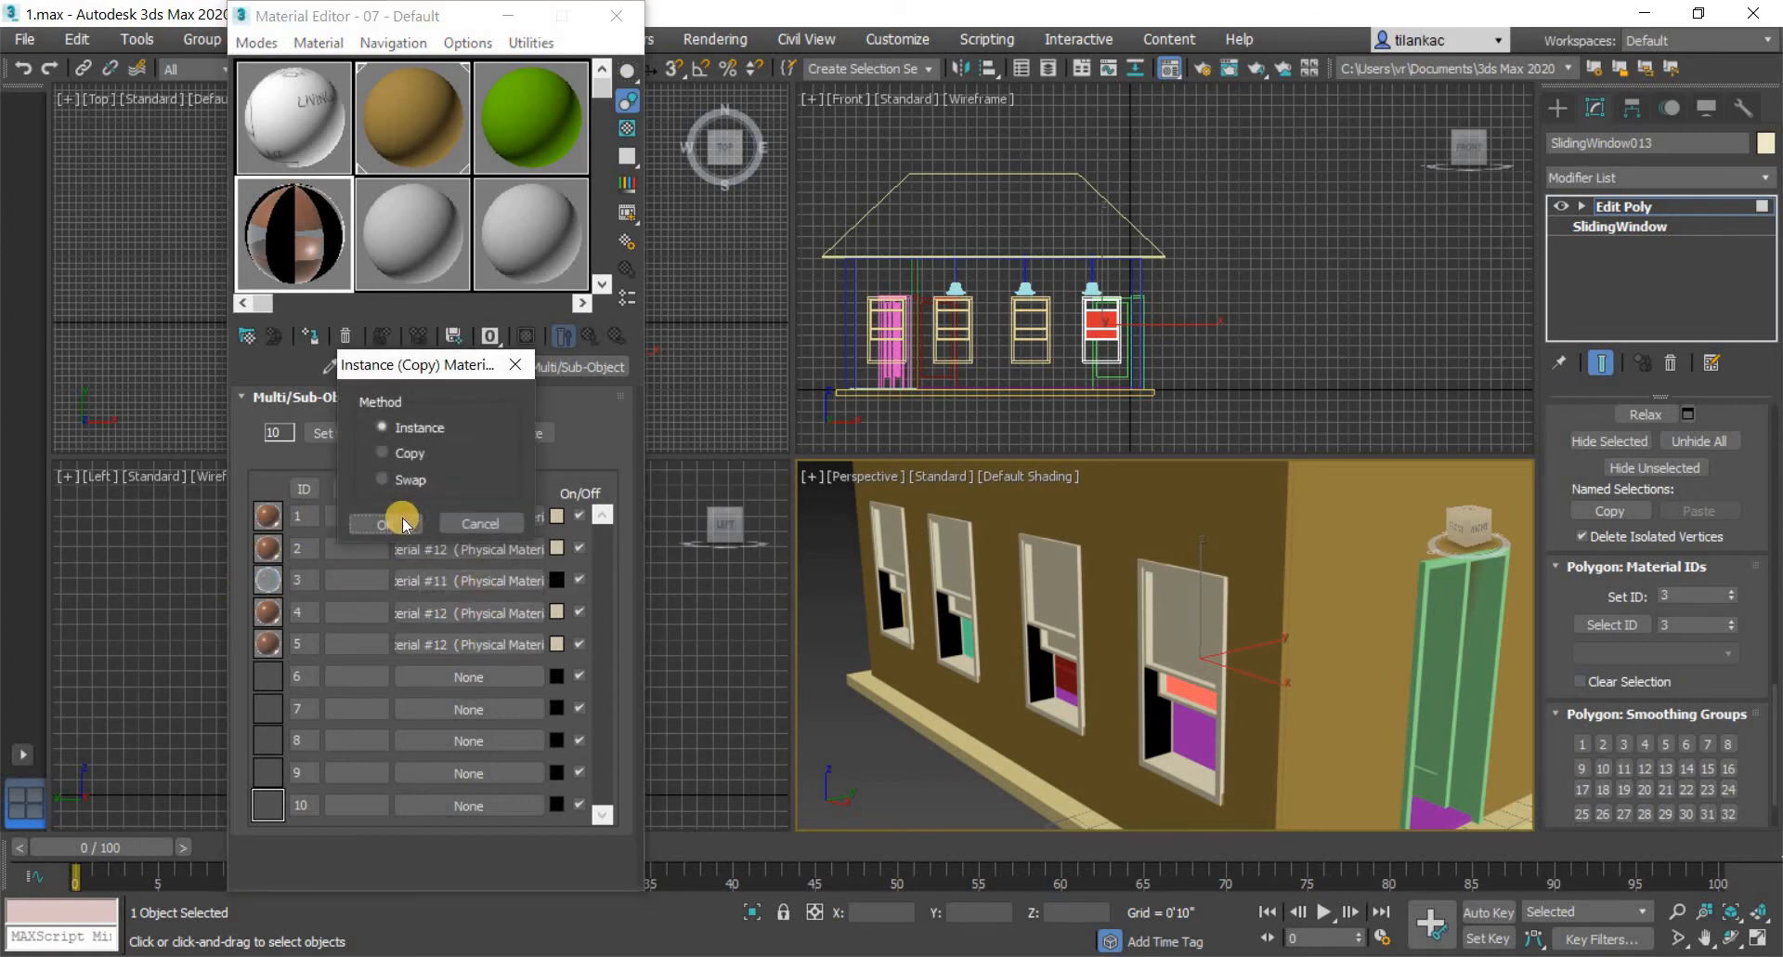
pyautogui.click(401, 521)
pyautogui.moveTo(478, 553); pyautogui.dragTo(470, 806)
pyautogui.click(398, 529)
pyautogui.click(394, 522)
pyautogui.click(396, 531)
pyautogui.click(421, 525)
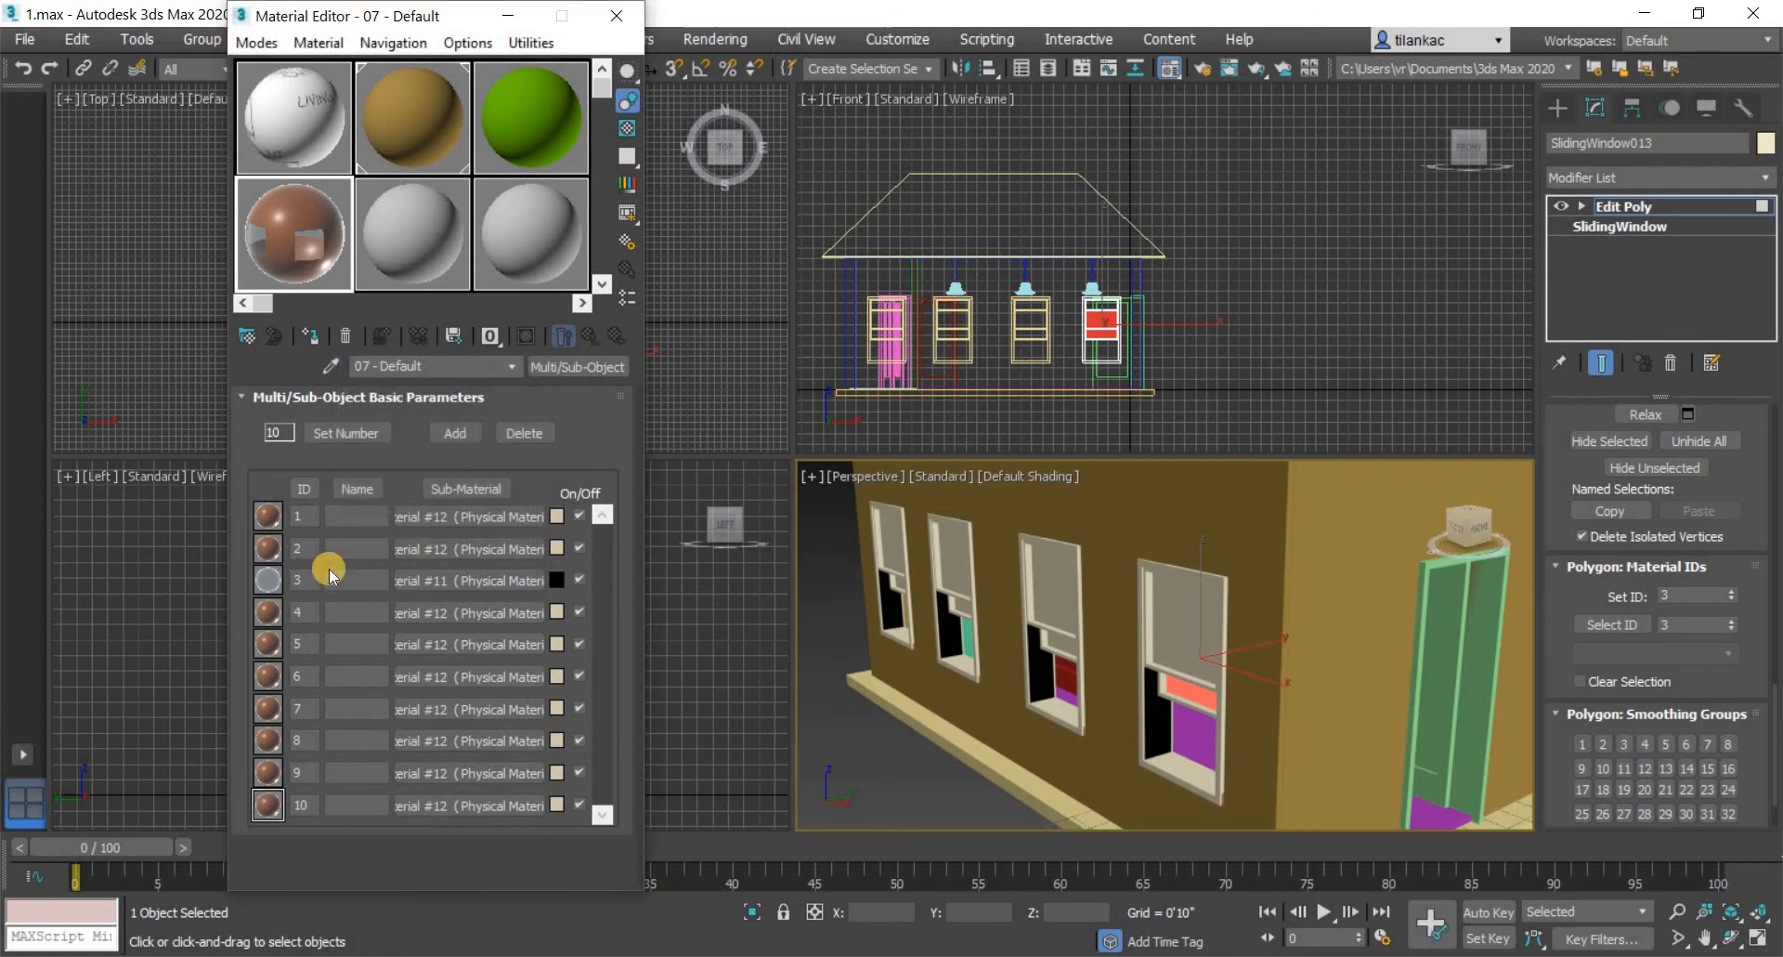
# - Apply the Multi/Sub-Object material to the window nearest the door corner and clear its polygon selection to inspect the result
pyautogui.moveTo(297, 230); pyautogui.dragTo(1190, 626)
pyautogui.scroll(4, 1184, 758)
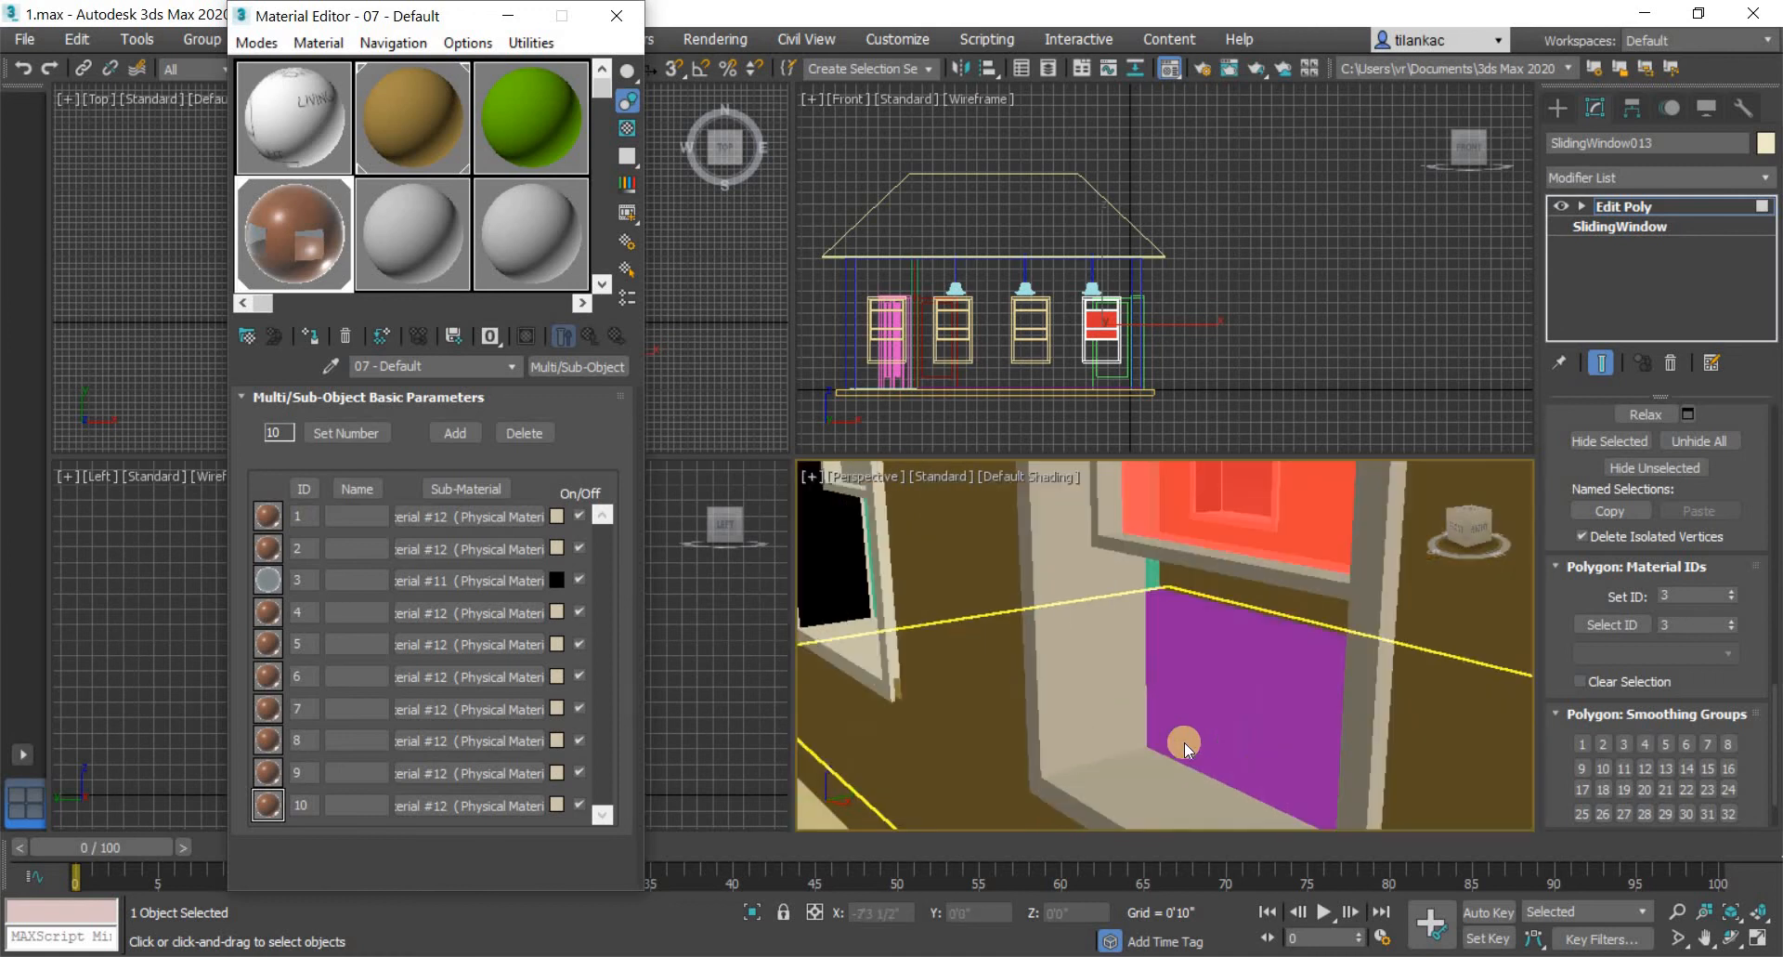
pyautogui.scroll(-2, 1226, 667)
pyautogui.click(1174, 597)
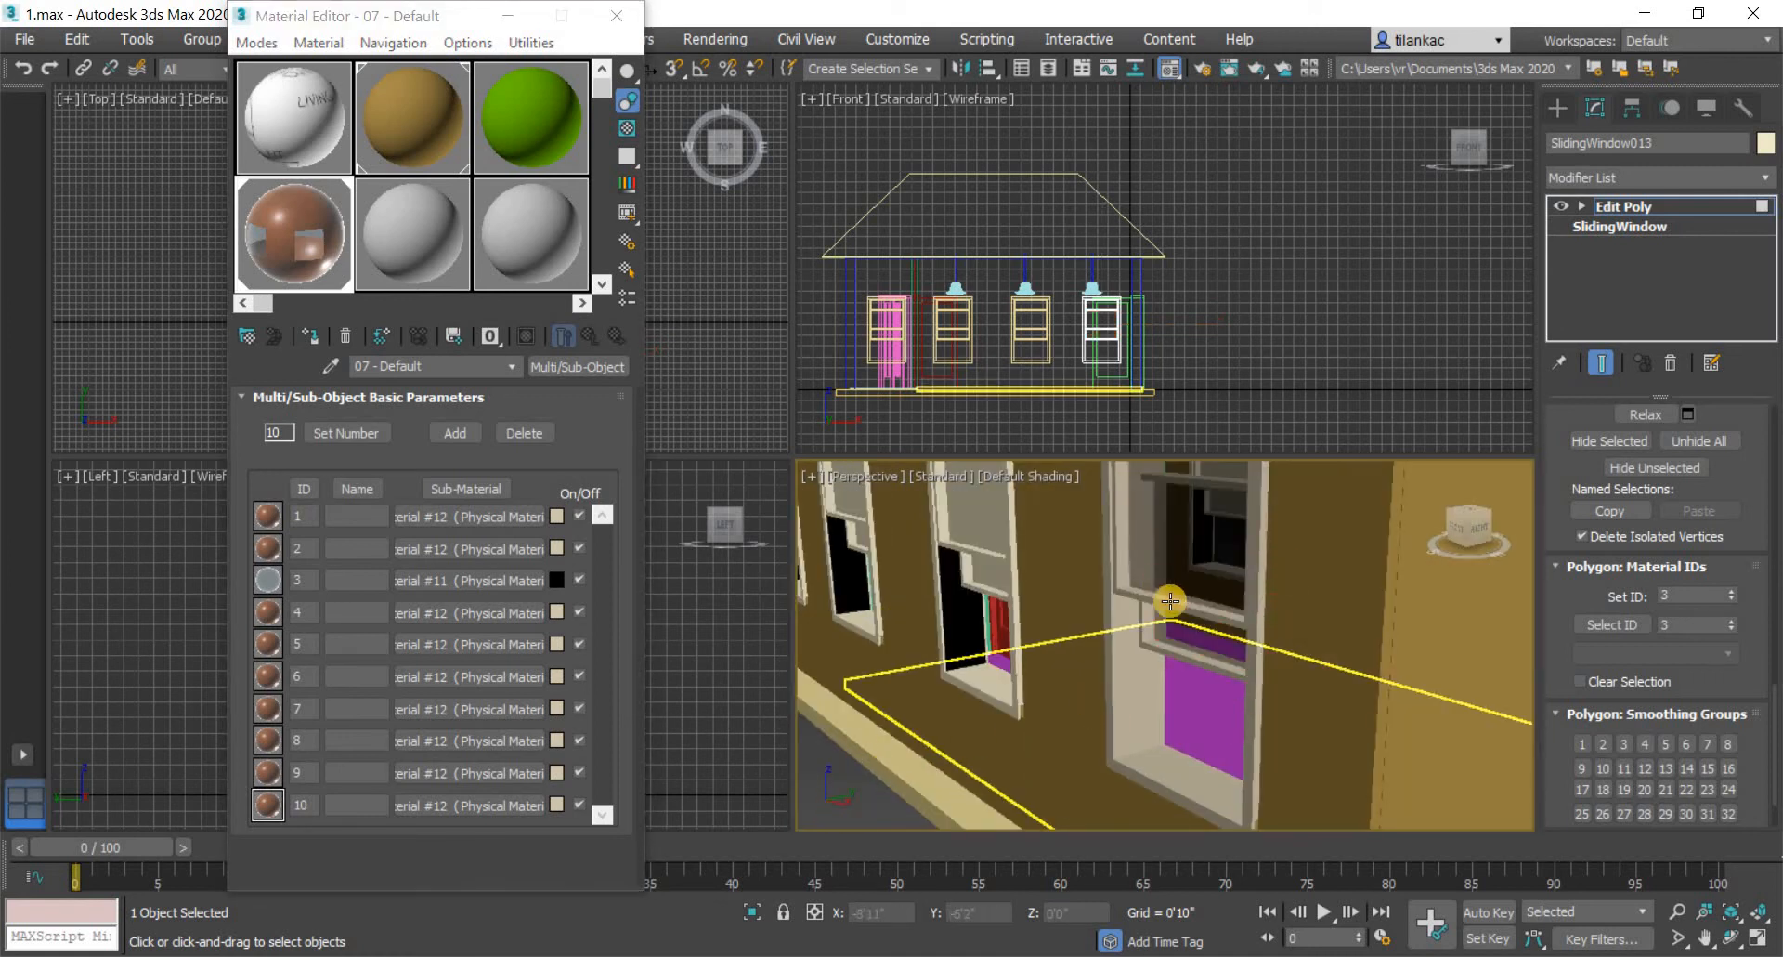
pyautogui.scroll(-2, 1159, 565)
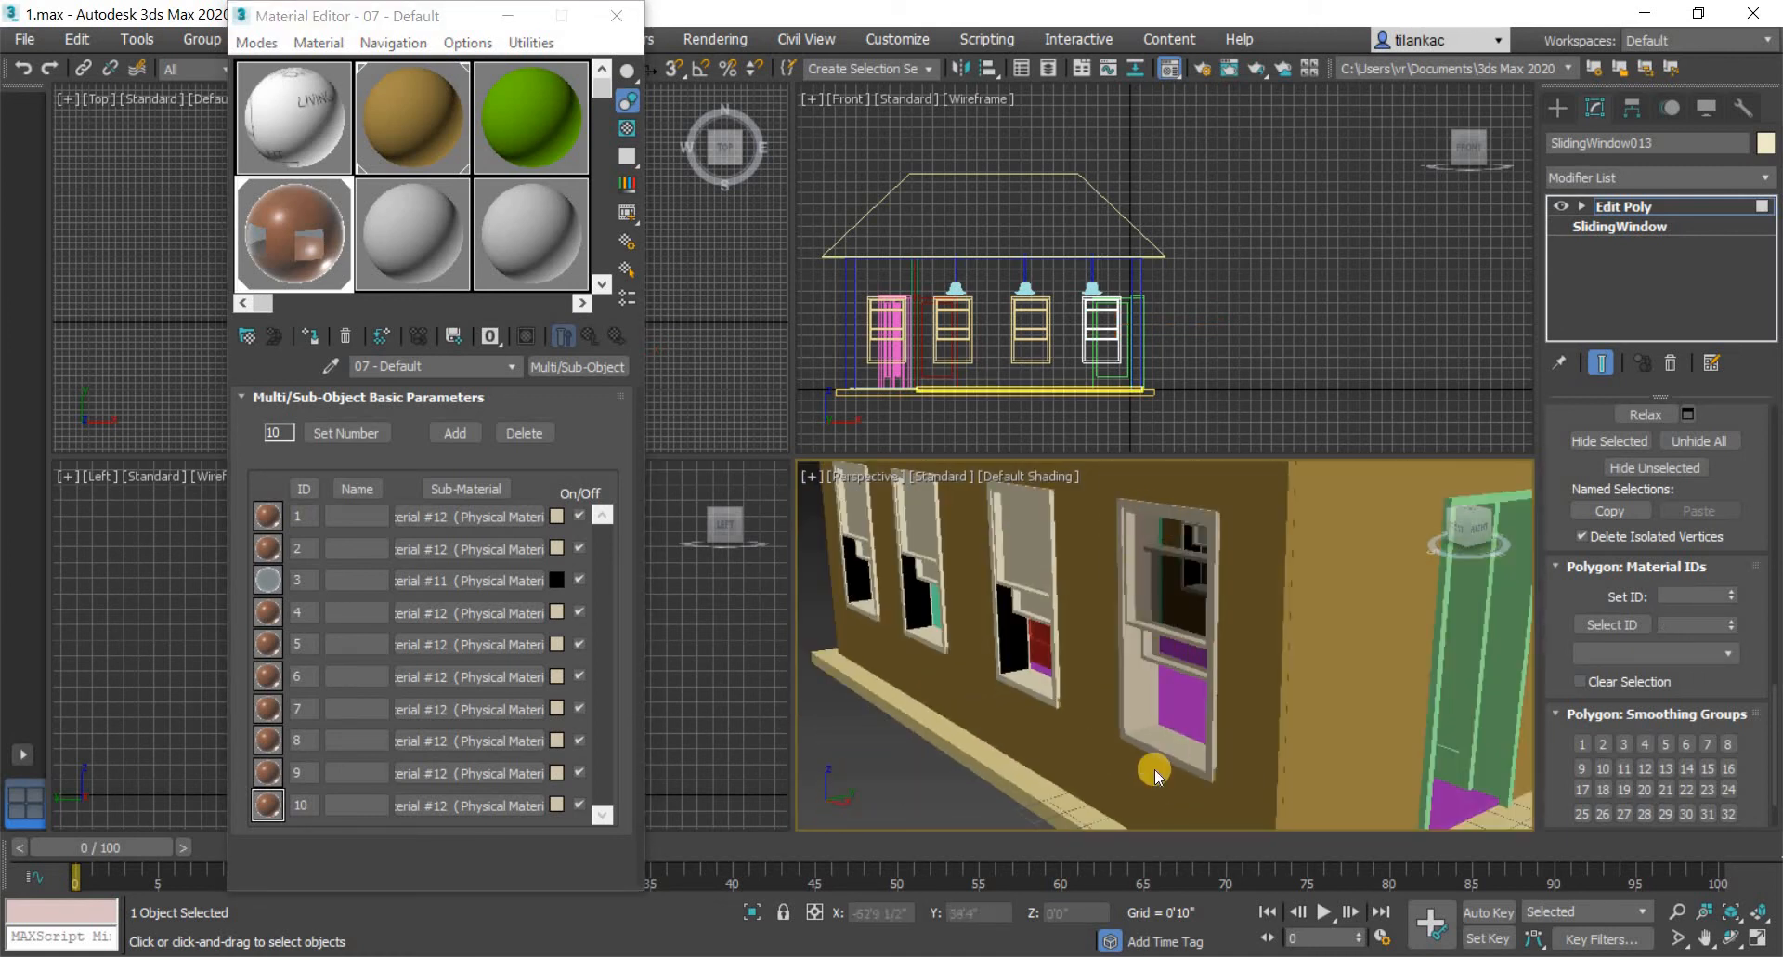
# - Change the material display setting of the perspective viewport so the window materials are shown on the model
pyautogui.click(945, 475)
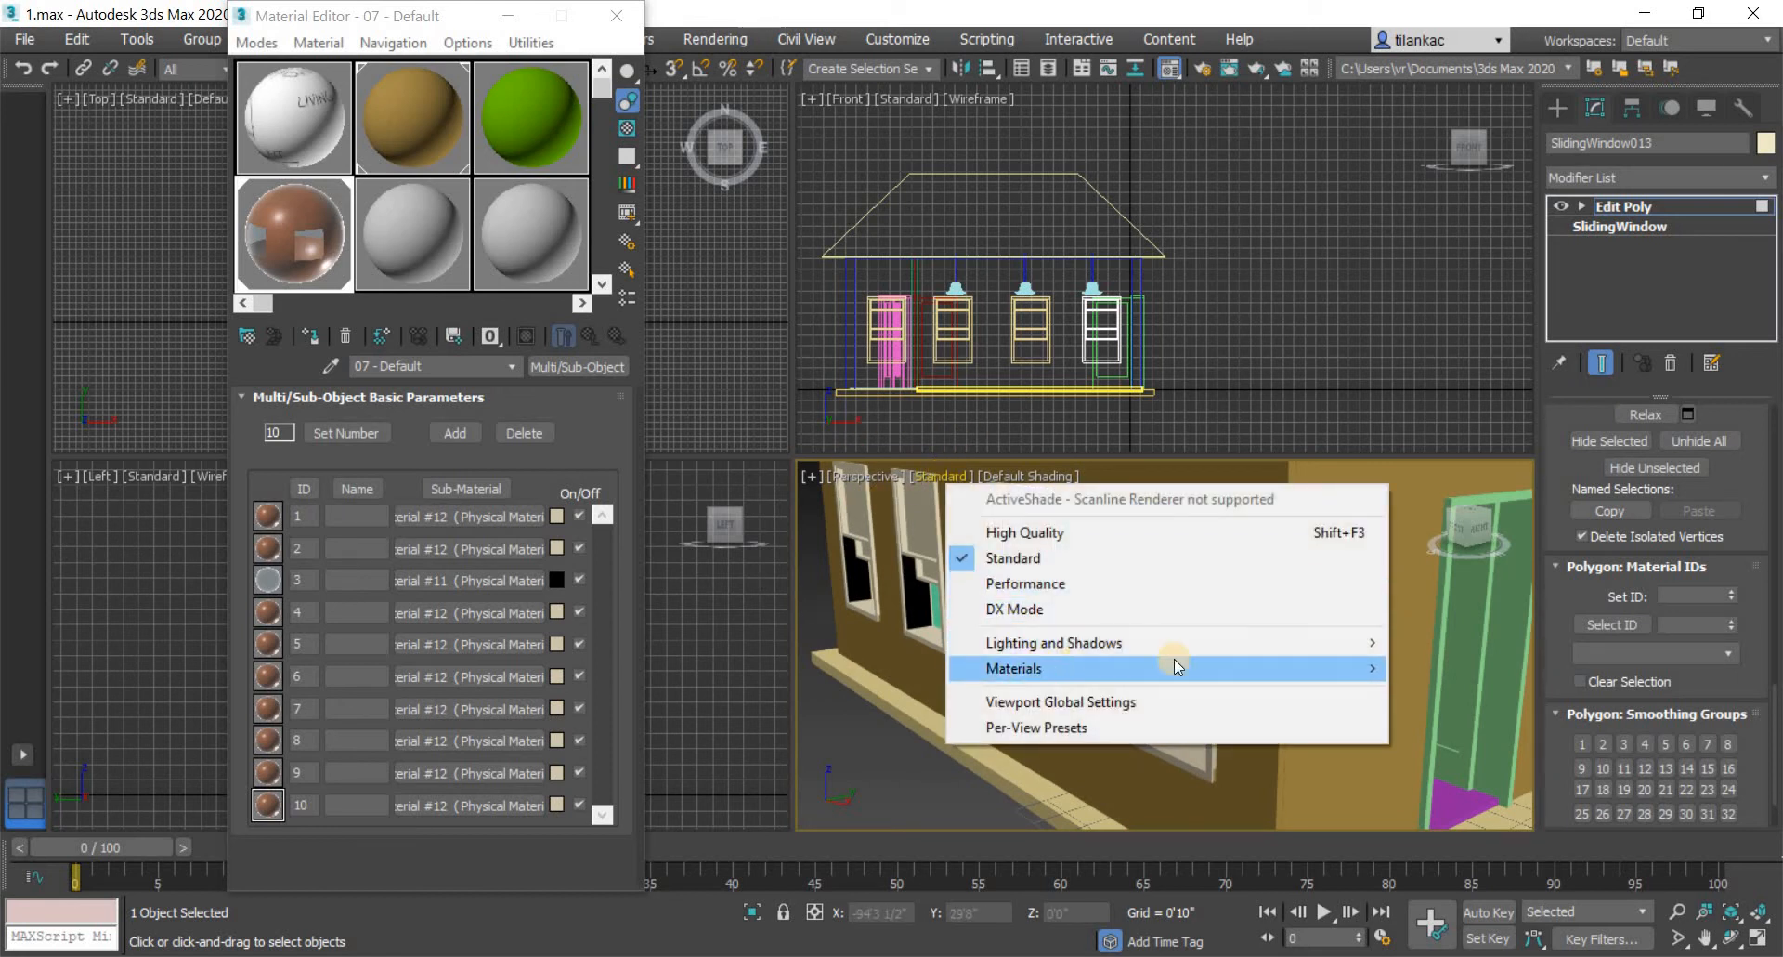
pyautogui.moveTo(1174, 667)
pyautogui.click(1444, 781)
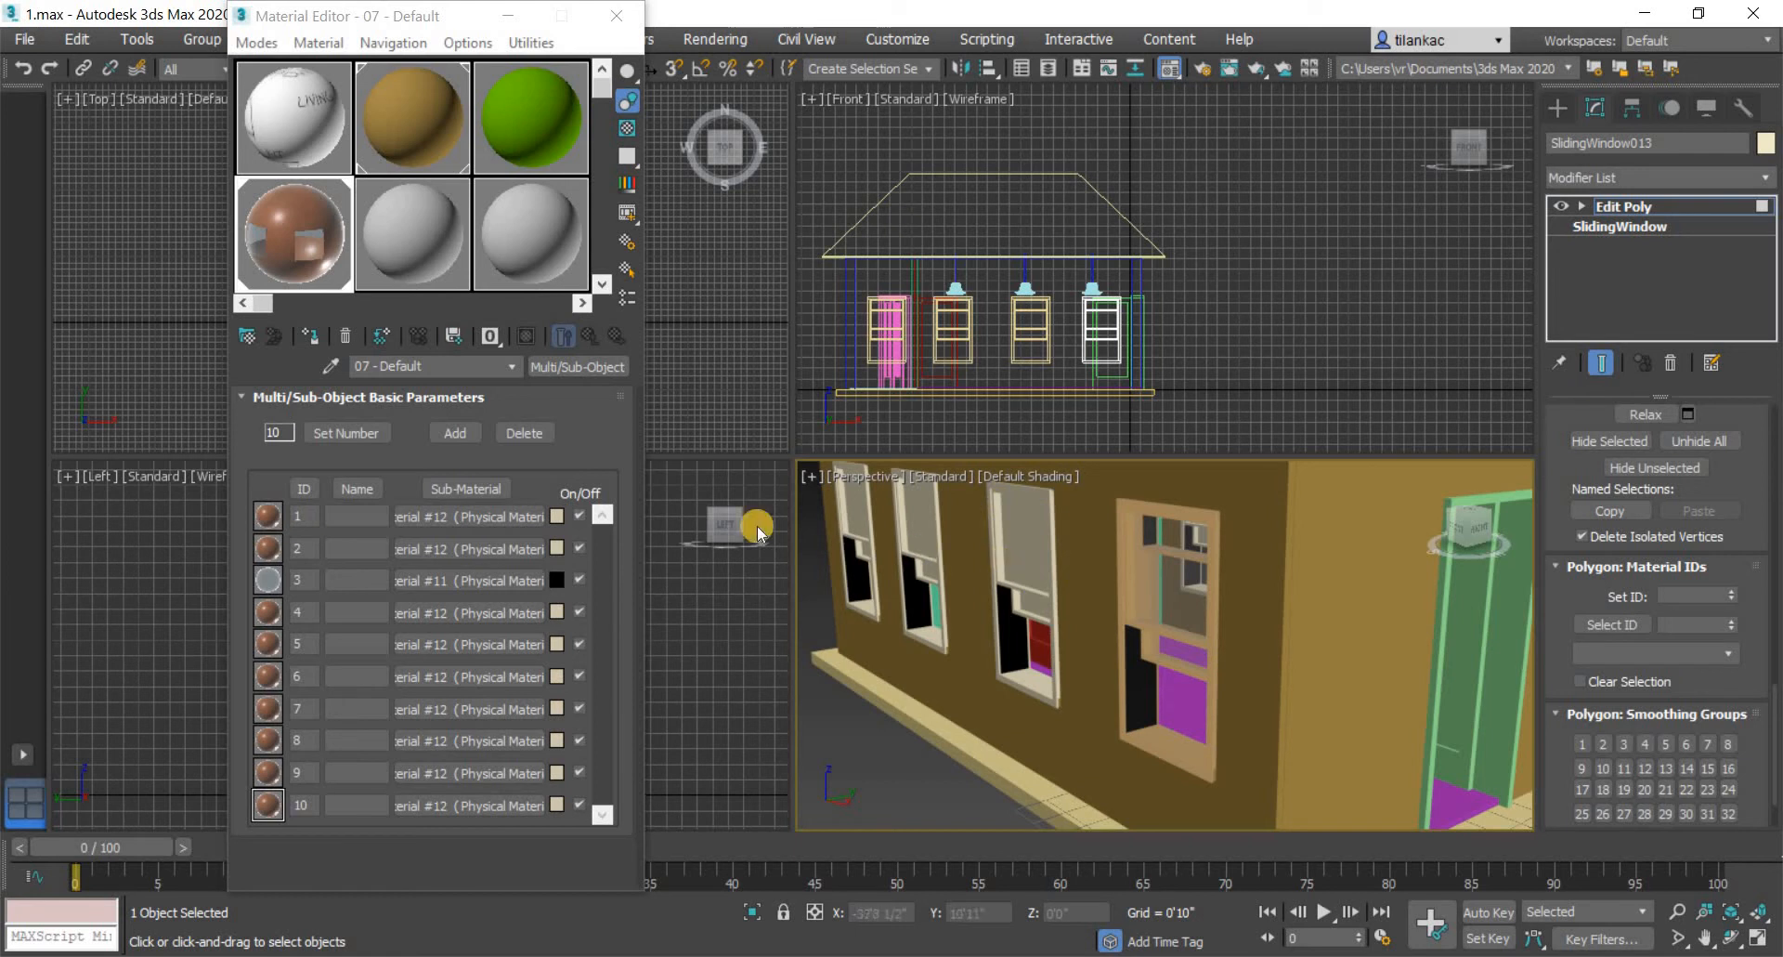
# - Apply the wood-and-glass Multi/Sub-Object material to the three remaining windows on the same wall
pyautogui.click(1030, 518)
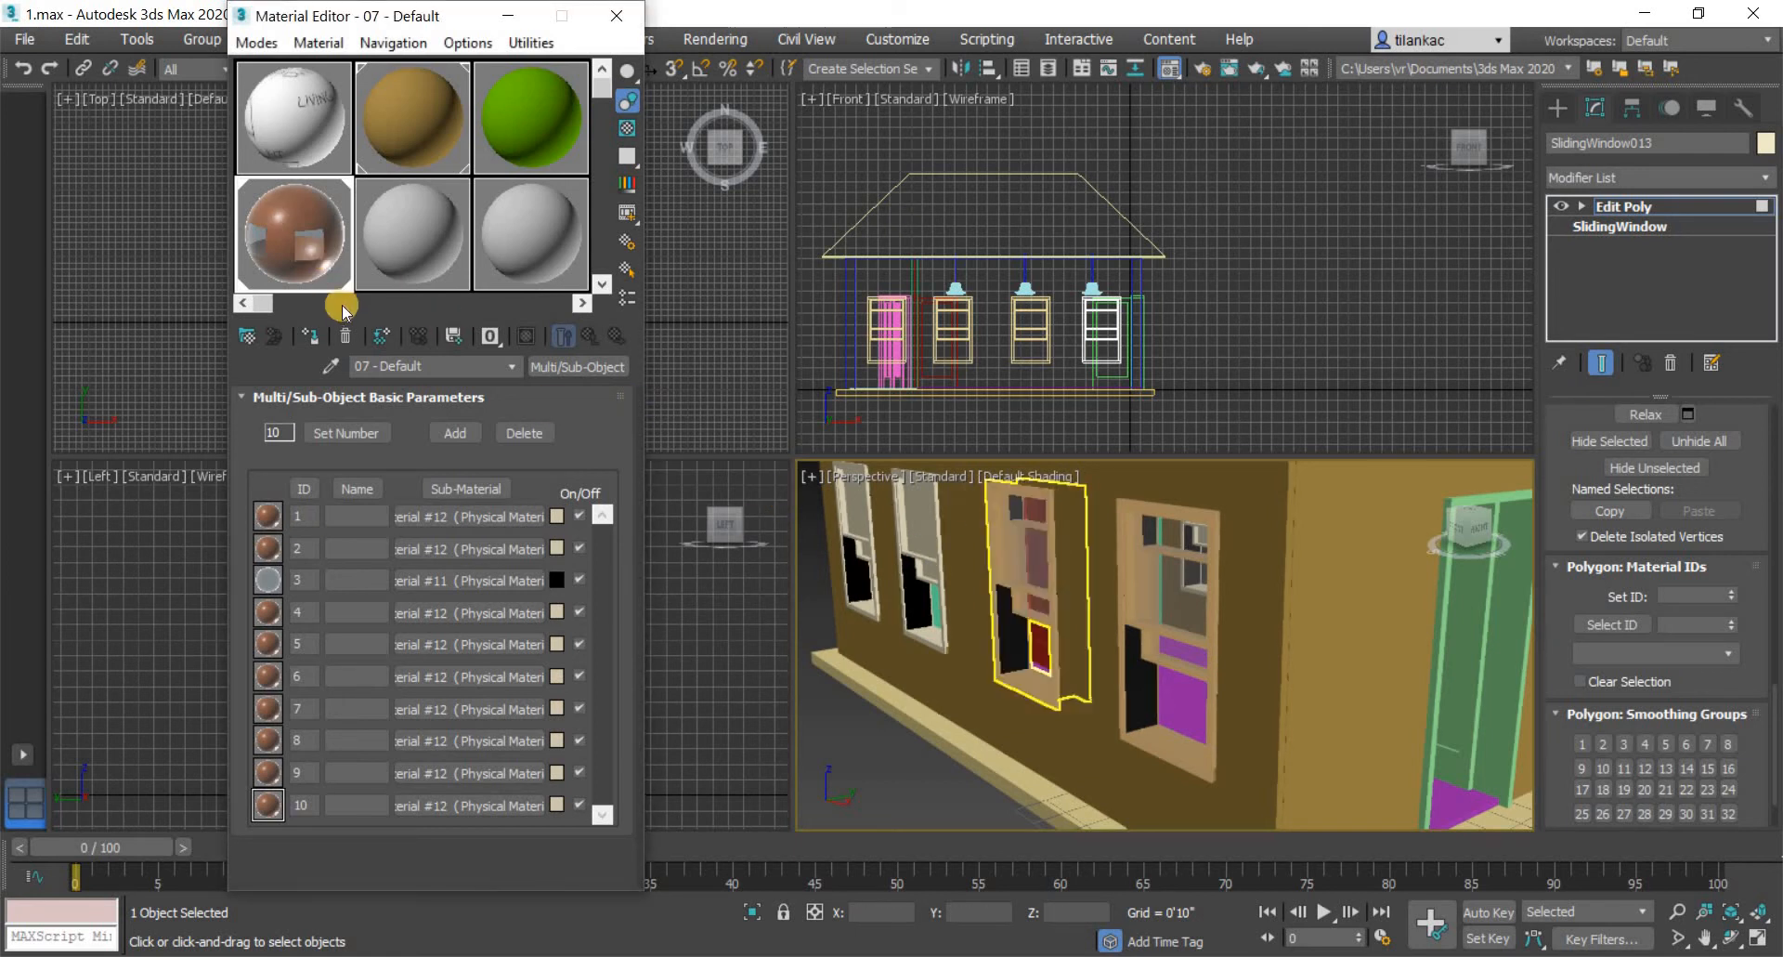
pyautogui.click(929, 542)
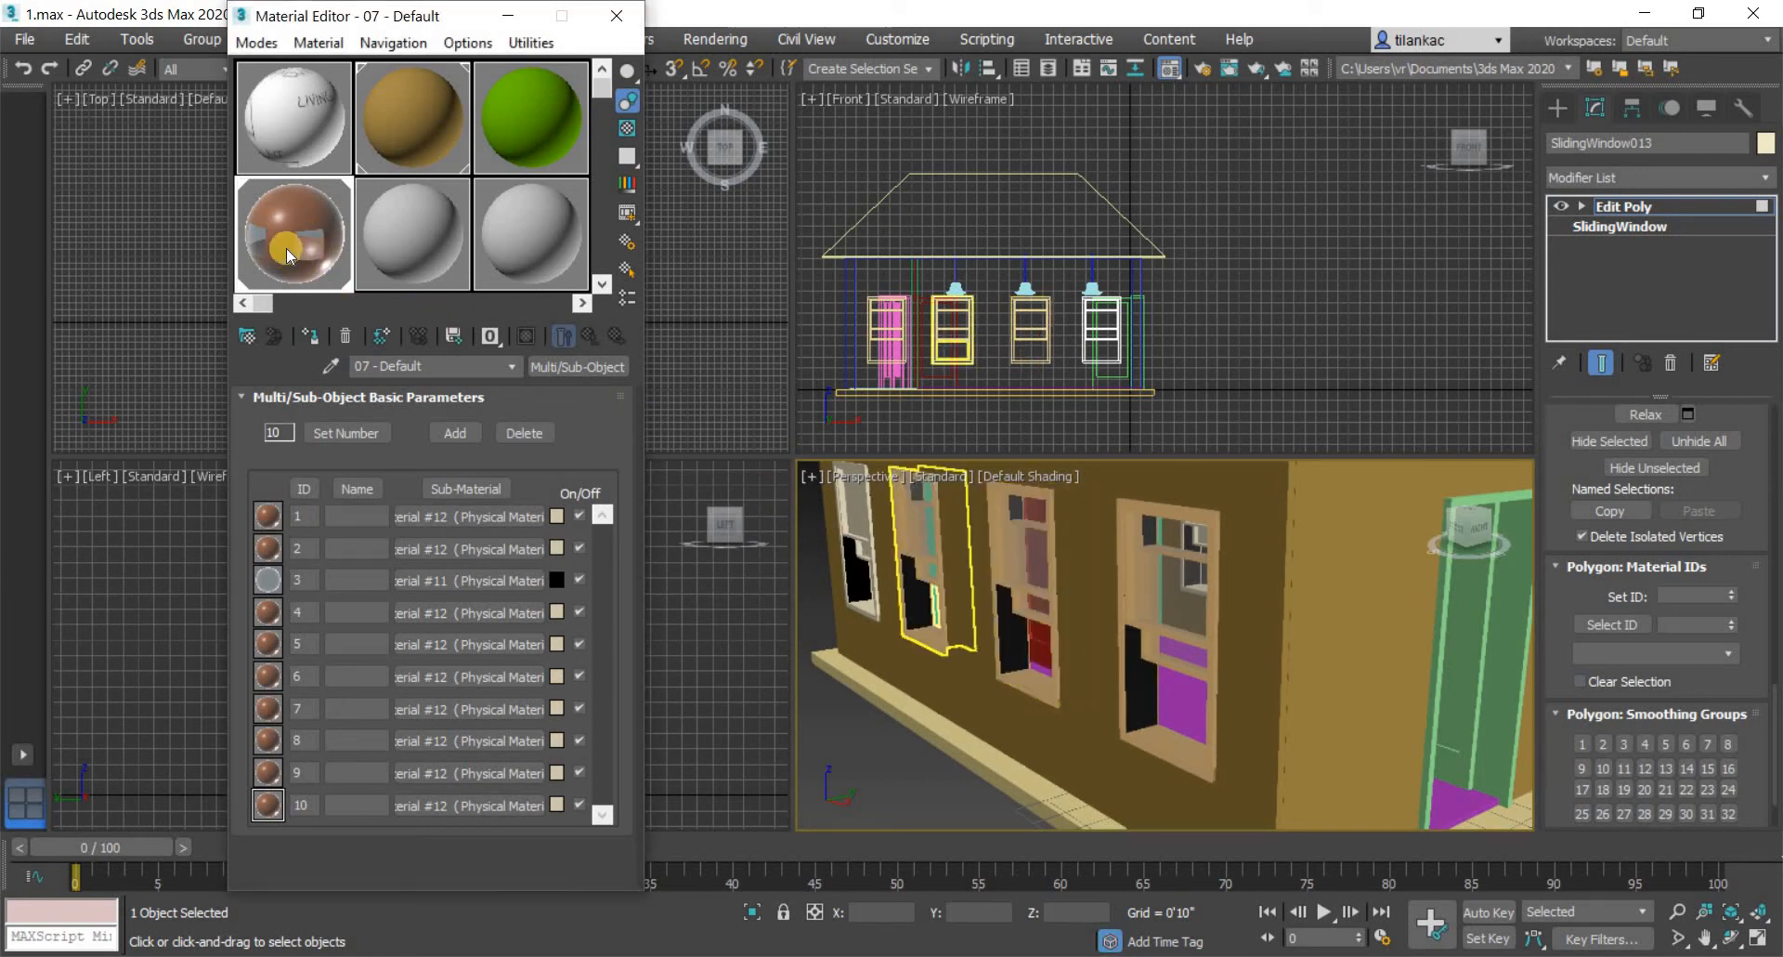
pyautogui.click(857, 566)
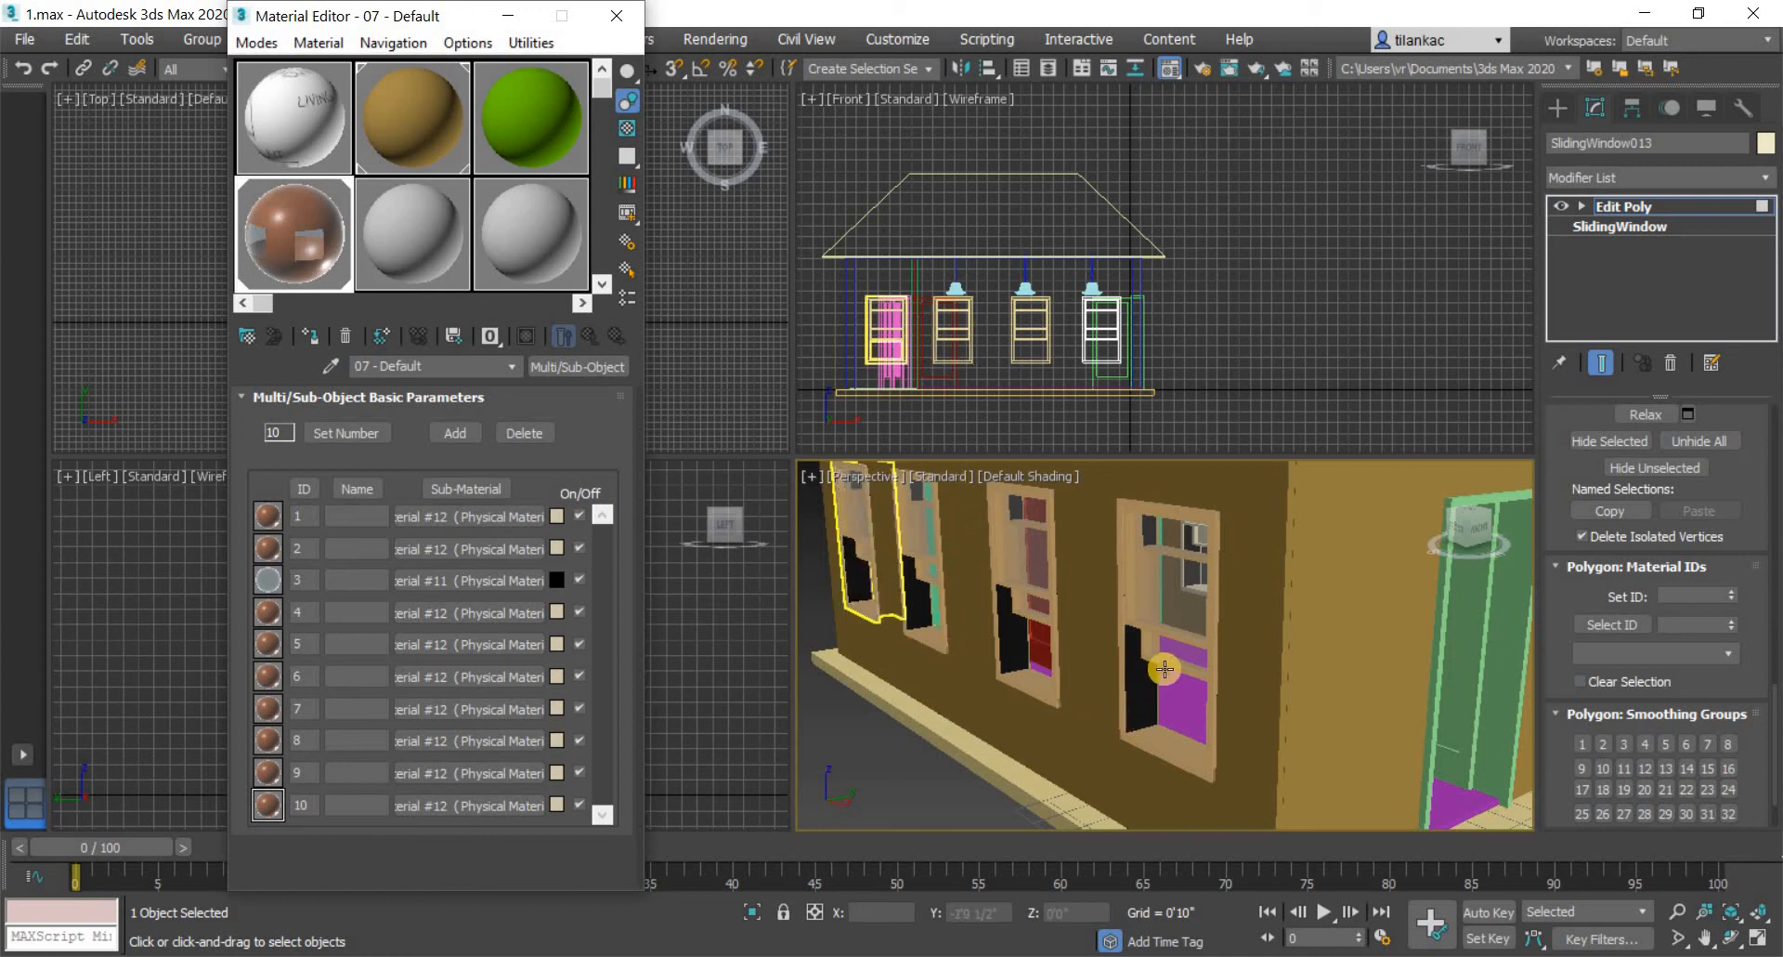
# - Apply the same Multi/Sub-Object material to all four windows on the opposite long wall of the house
pyautogui.scroll(-5, 1200, 676)
pyautogui.keyDown('alt'); pyautogui.moveTo(1200, 676); pyautogui.dragTo(954, 636, button='middle'); pyautogui.keyUp('alt')
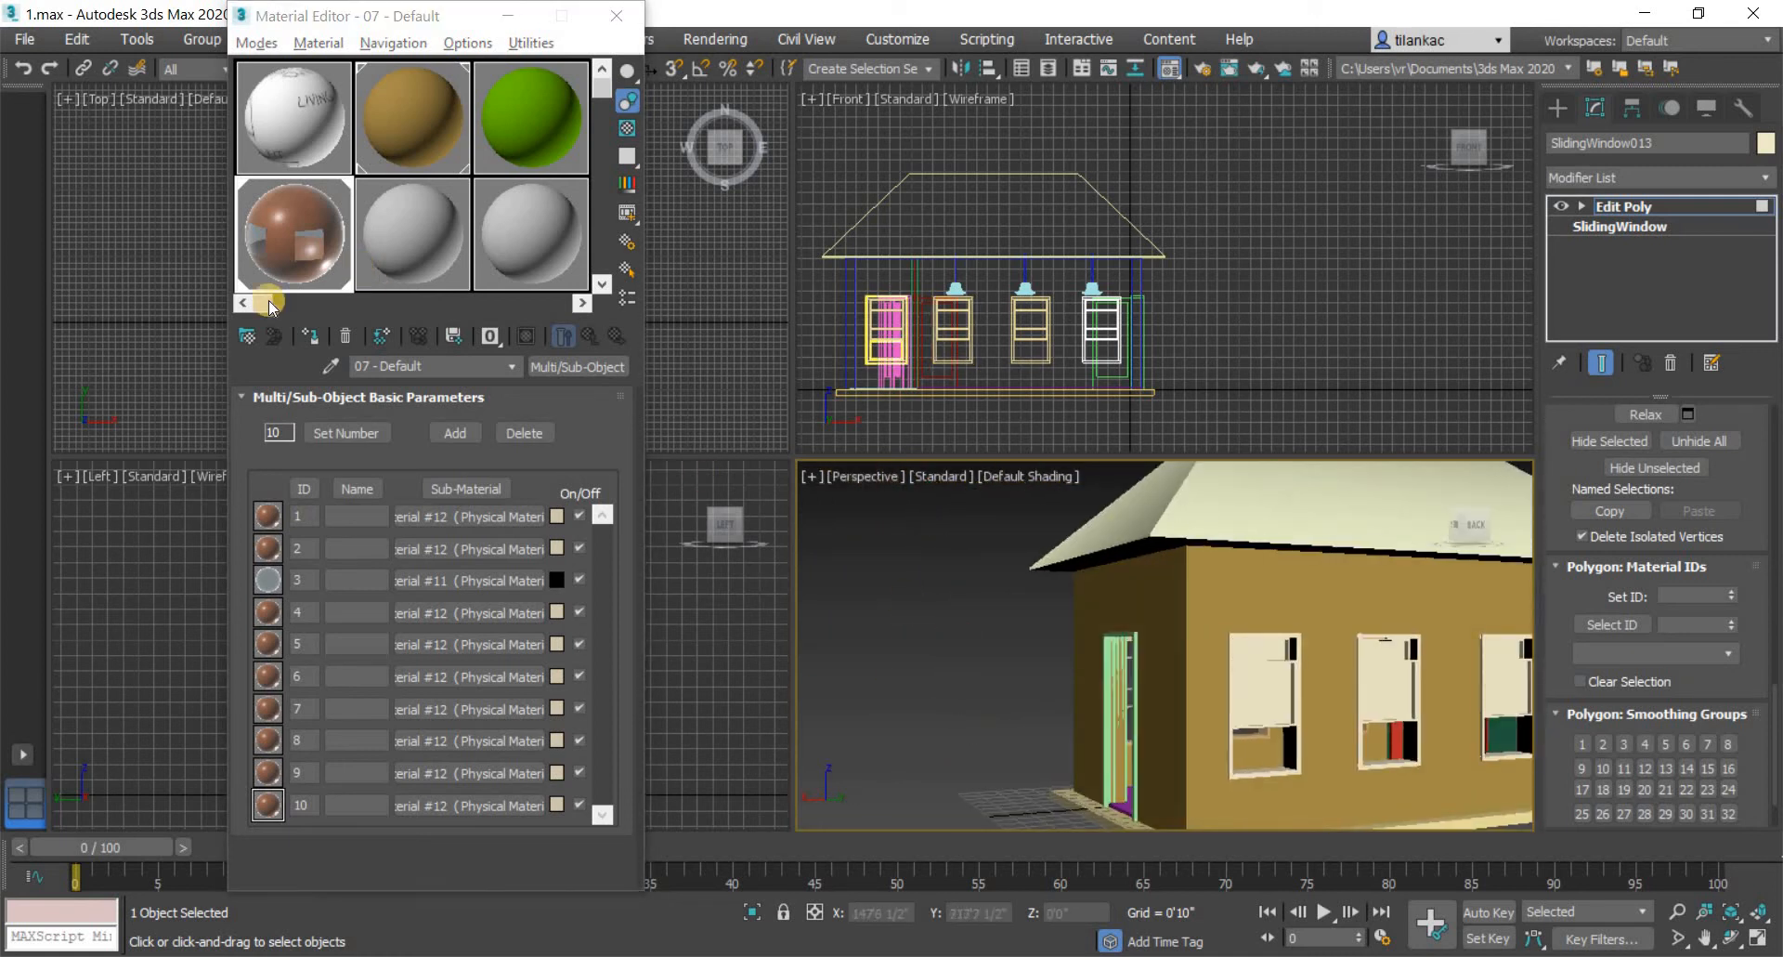
pyautogui.click(1263, 671)
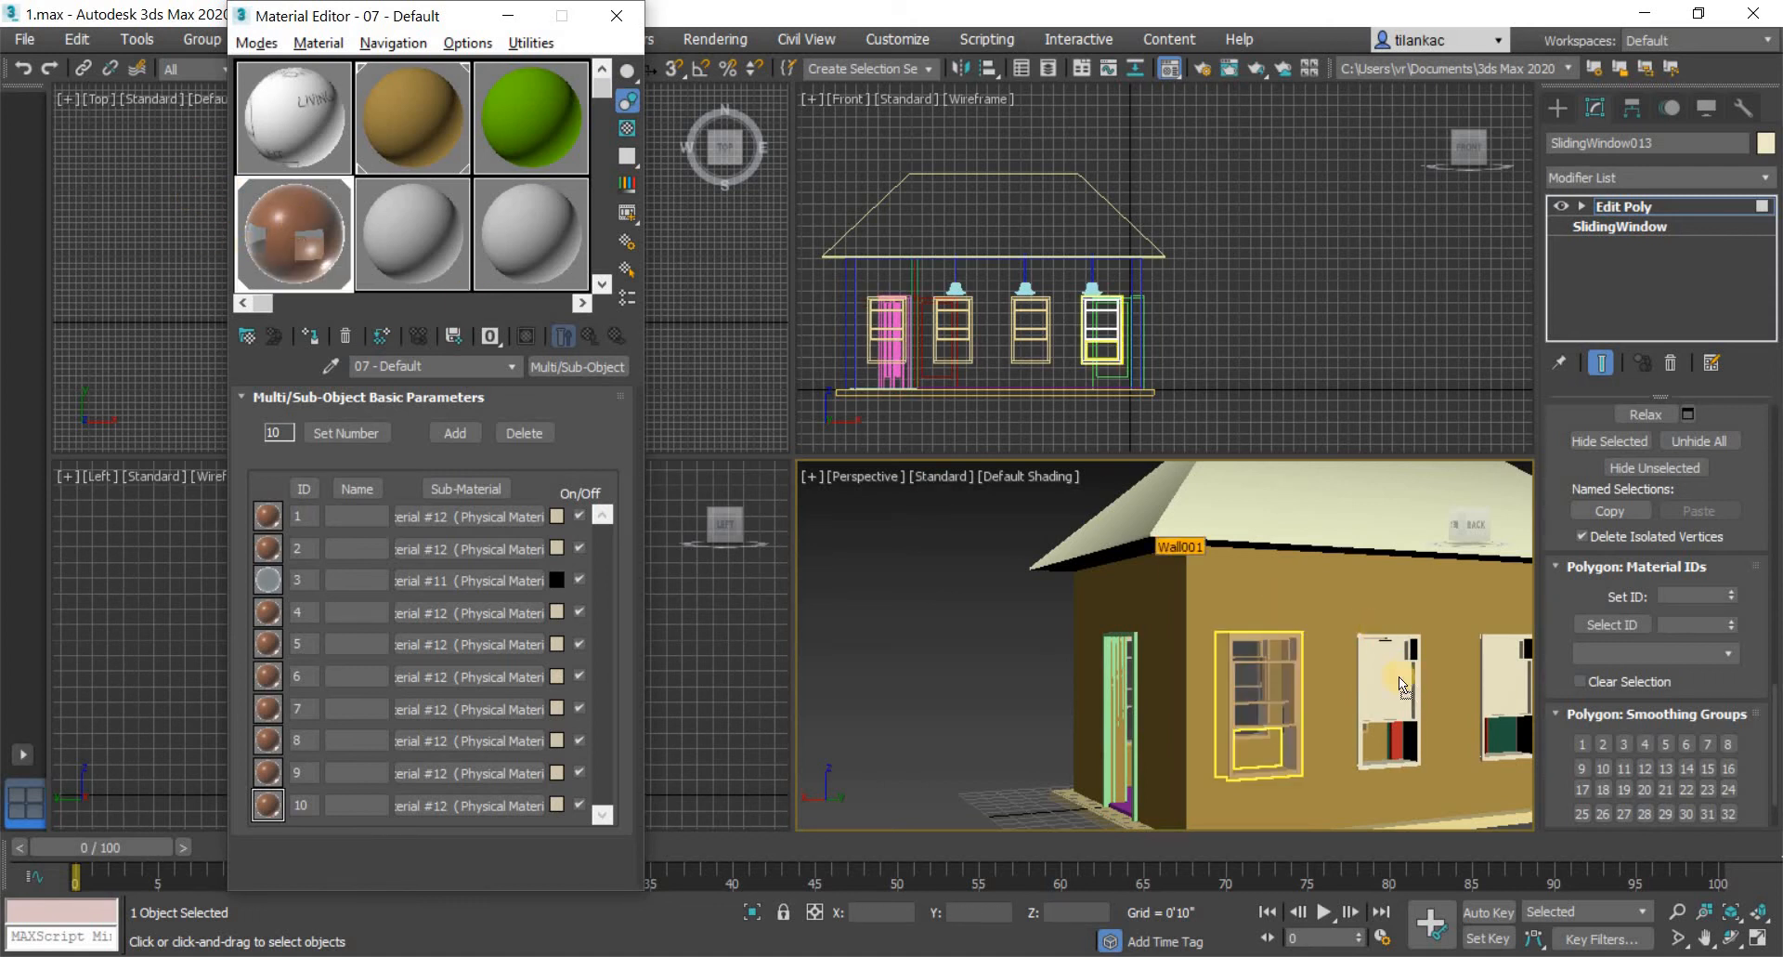
pyautogui.scroll(-5, 1301, 652)
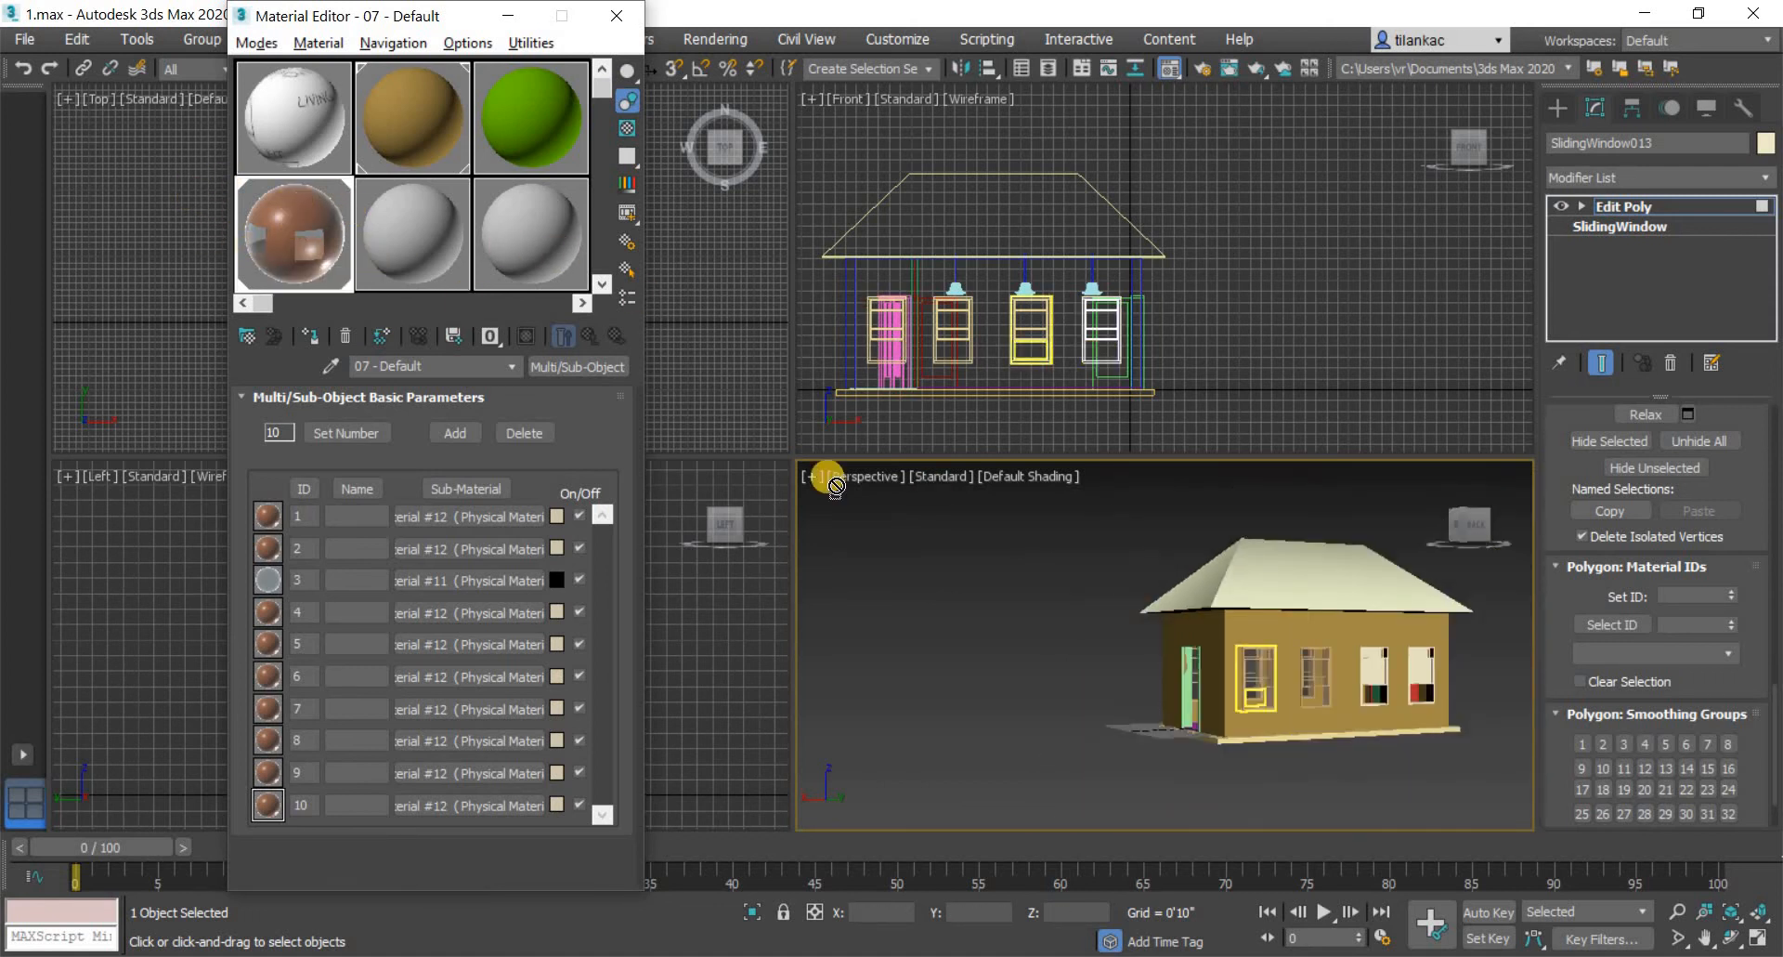
pyautogui.click(1363, 660)
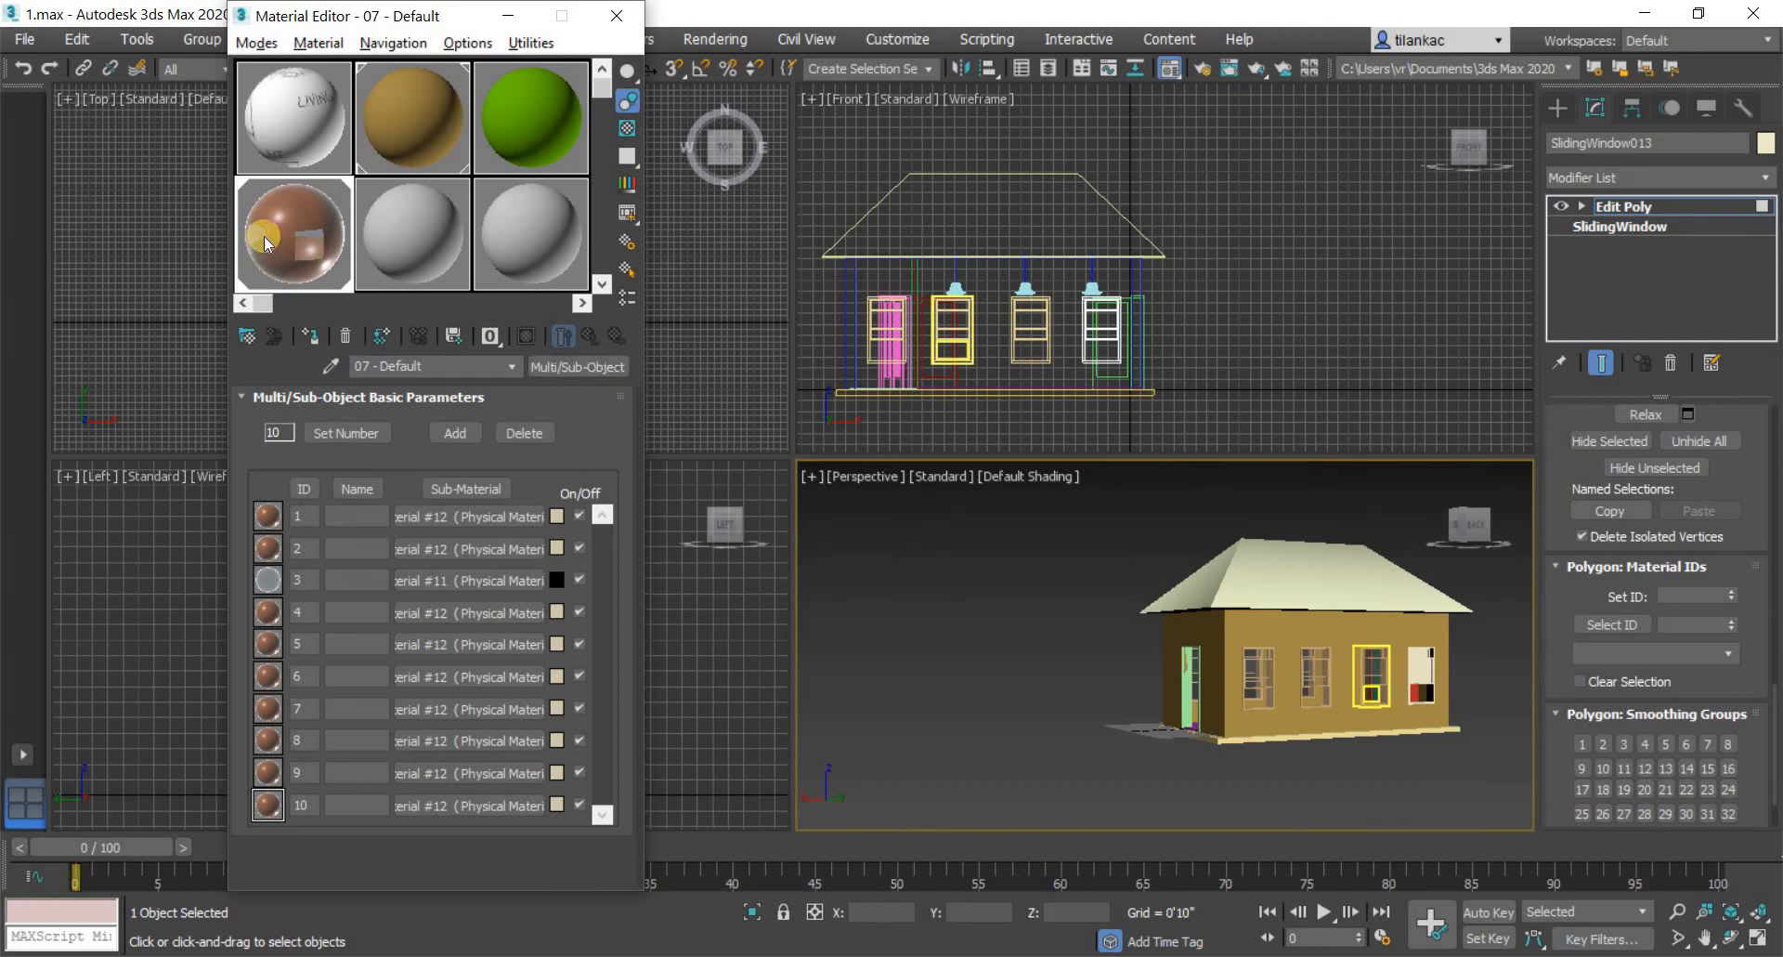
pyautogui.moveTo(263, 236); pyautogui.dragTo(1419, 672)
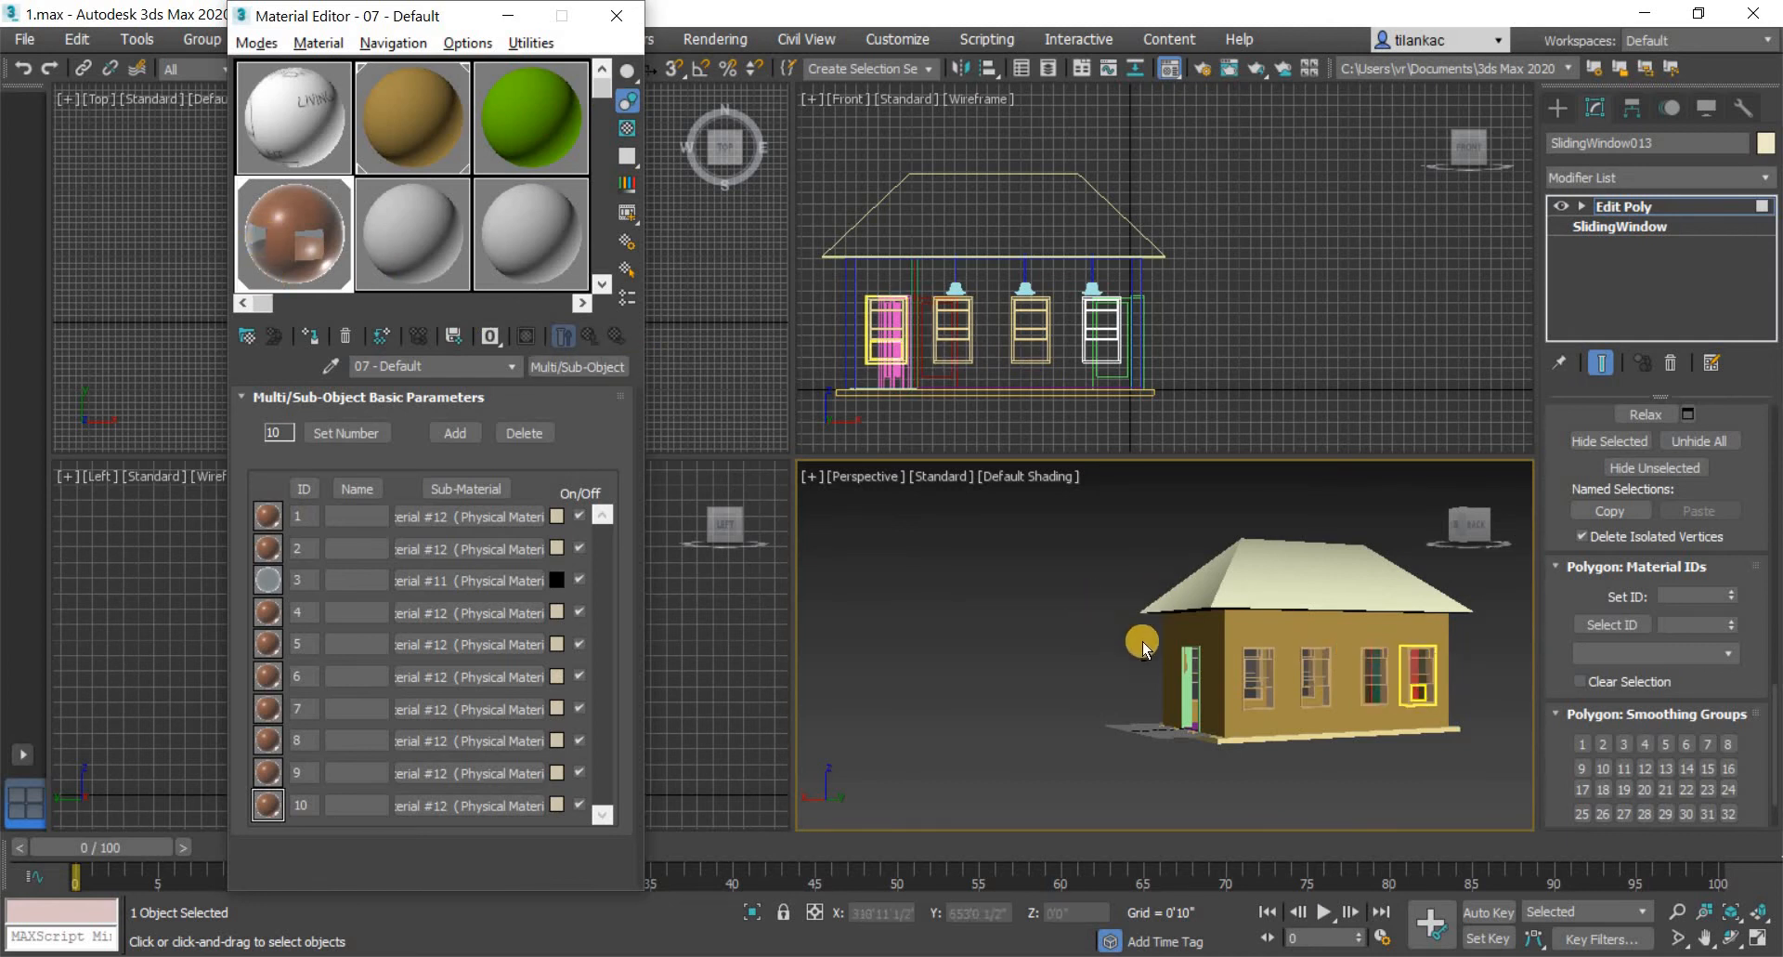
# - Examine the textured house from the door side, both long walls and from below, including the underside of the roof
pyautogui.keyDown('alt'); pyautogui.moveTo(1143, 647); pyautogui.dragTo(1209, 695, button='middle'); pyautogui.keyUp('alt')
pyautogui.scroll(3, 1308, 654)
pyautogui.scroll(-3, 1271, 639)
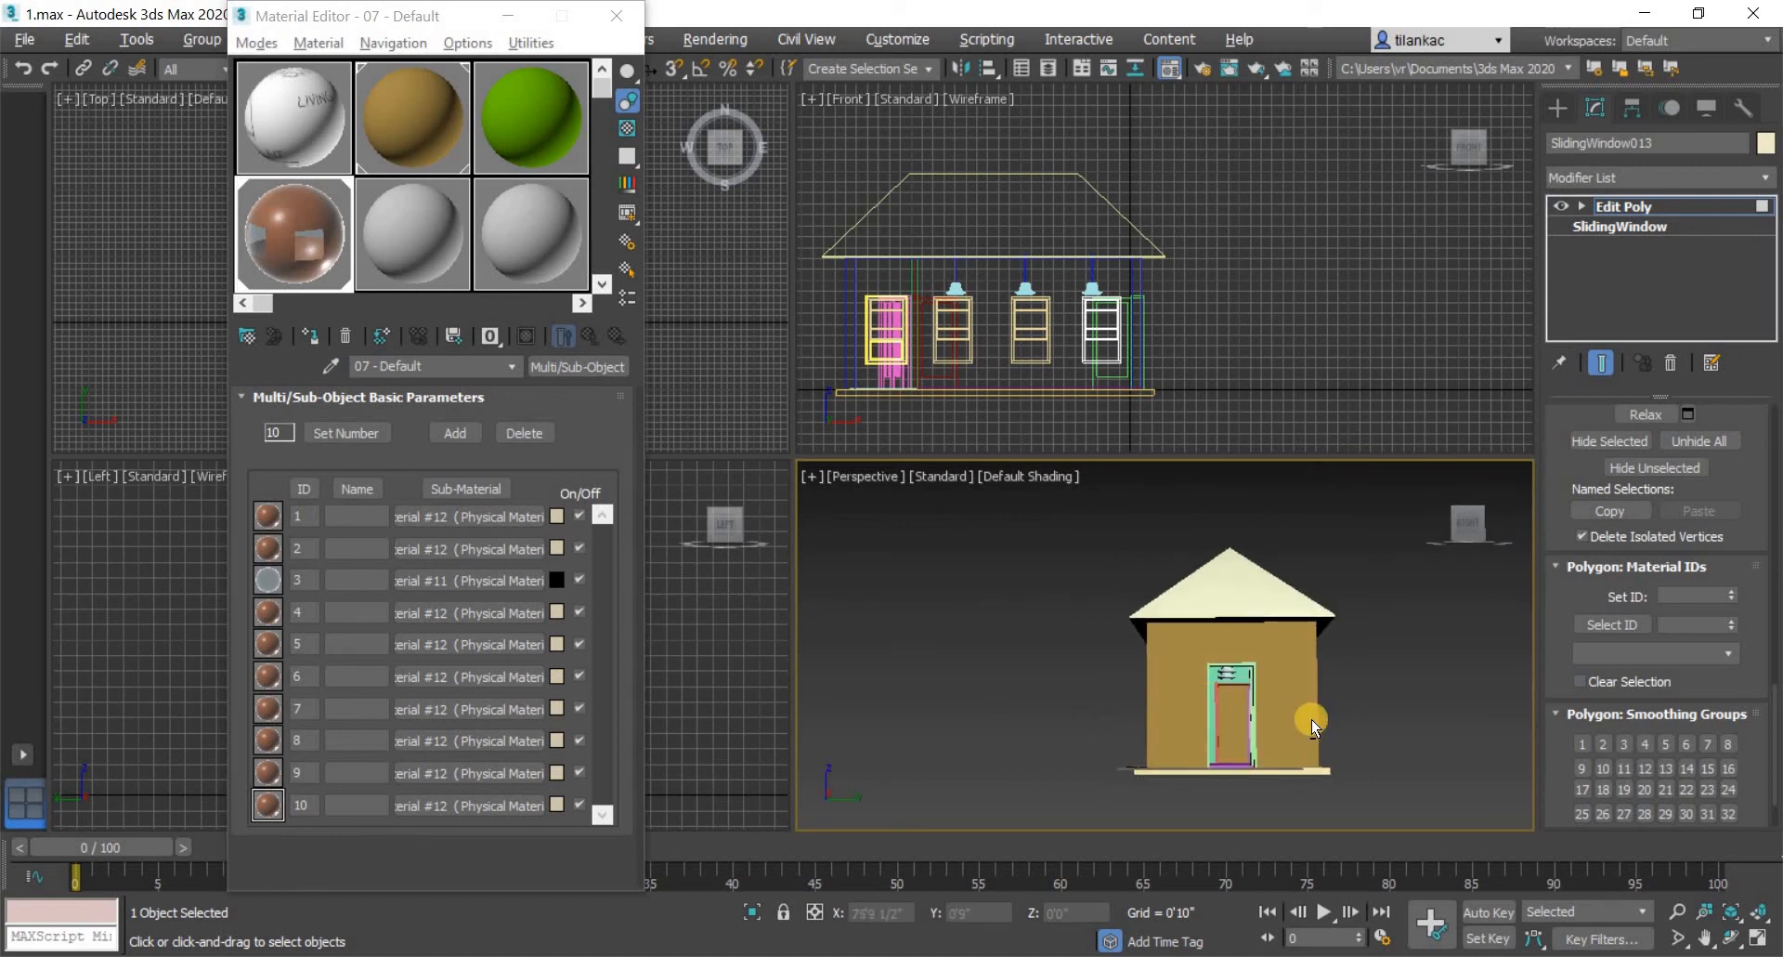
pyautogui.keyDown('alt'); pyautogui.moveTo(1311, 719); pyautogui.dragTo(1239, 602, button='middle'); pyautogui.keyUp('alt')
pyautogui.keyDown('alt'); pyautogui.moveTo(1195, 677); pyautogui.dragTo(1213, 582, button='middle'); pyautogui.keyUp('alt')
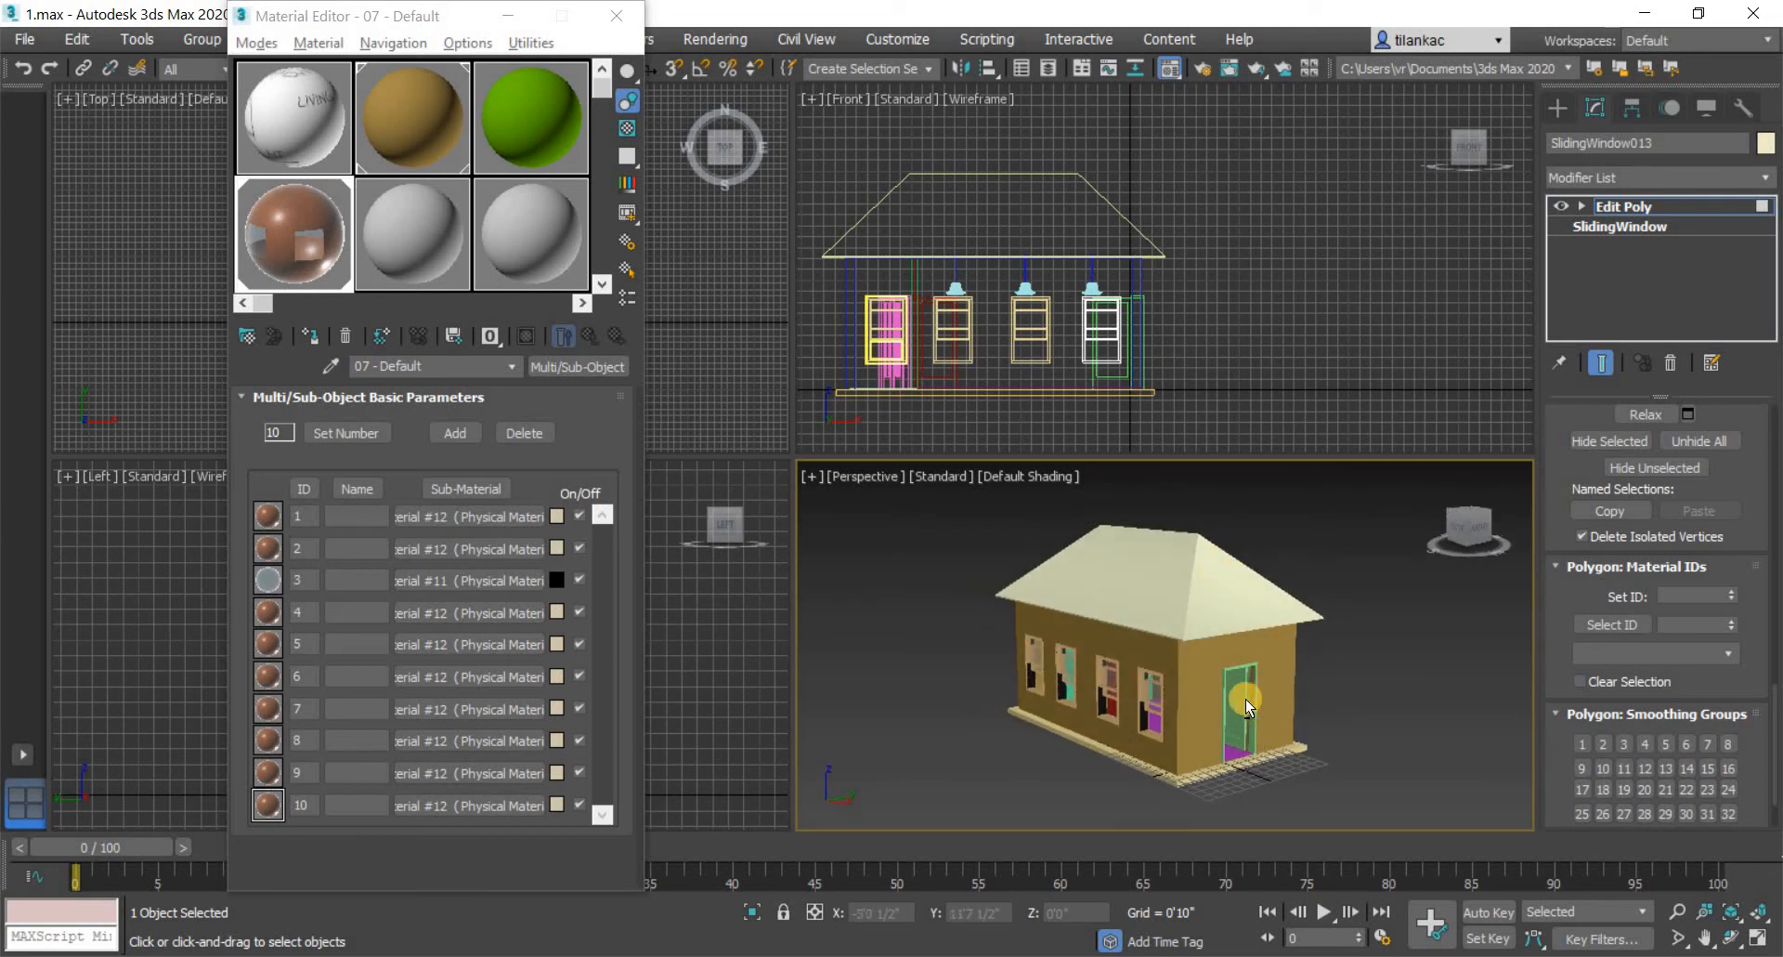
pyautogui.keyDown('alt'); pyautogui.moveTo(1245, 699); pyautogui.dragTo(1185, 600, button='middle'); pyautogui.keyUp('alt')
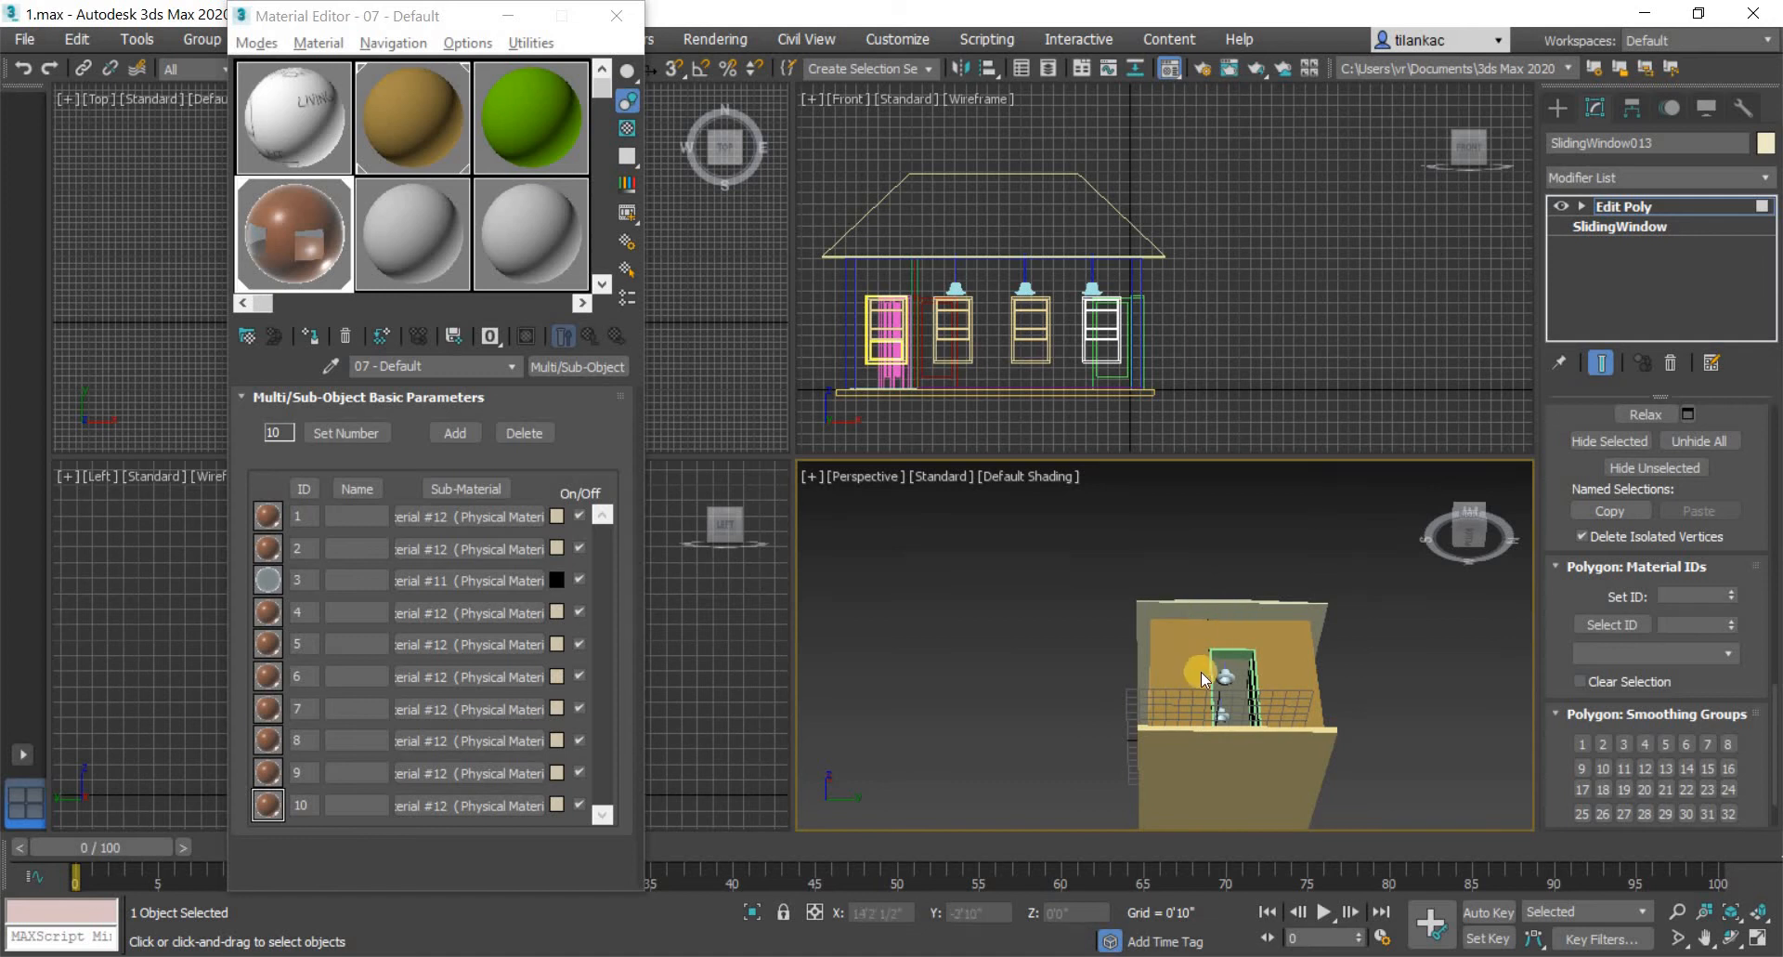
pyautogui.keyDown('alt'); pyautogui.moveTo(1217, 715); pyautogui.dragTo(1164, 593, button='middle'); pyautogui.keyUp('alt')
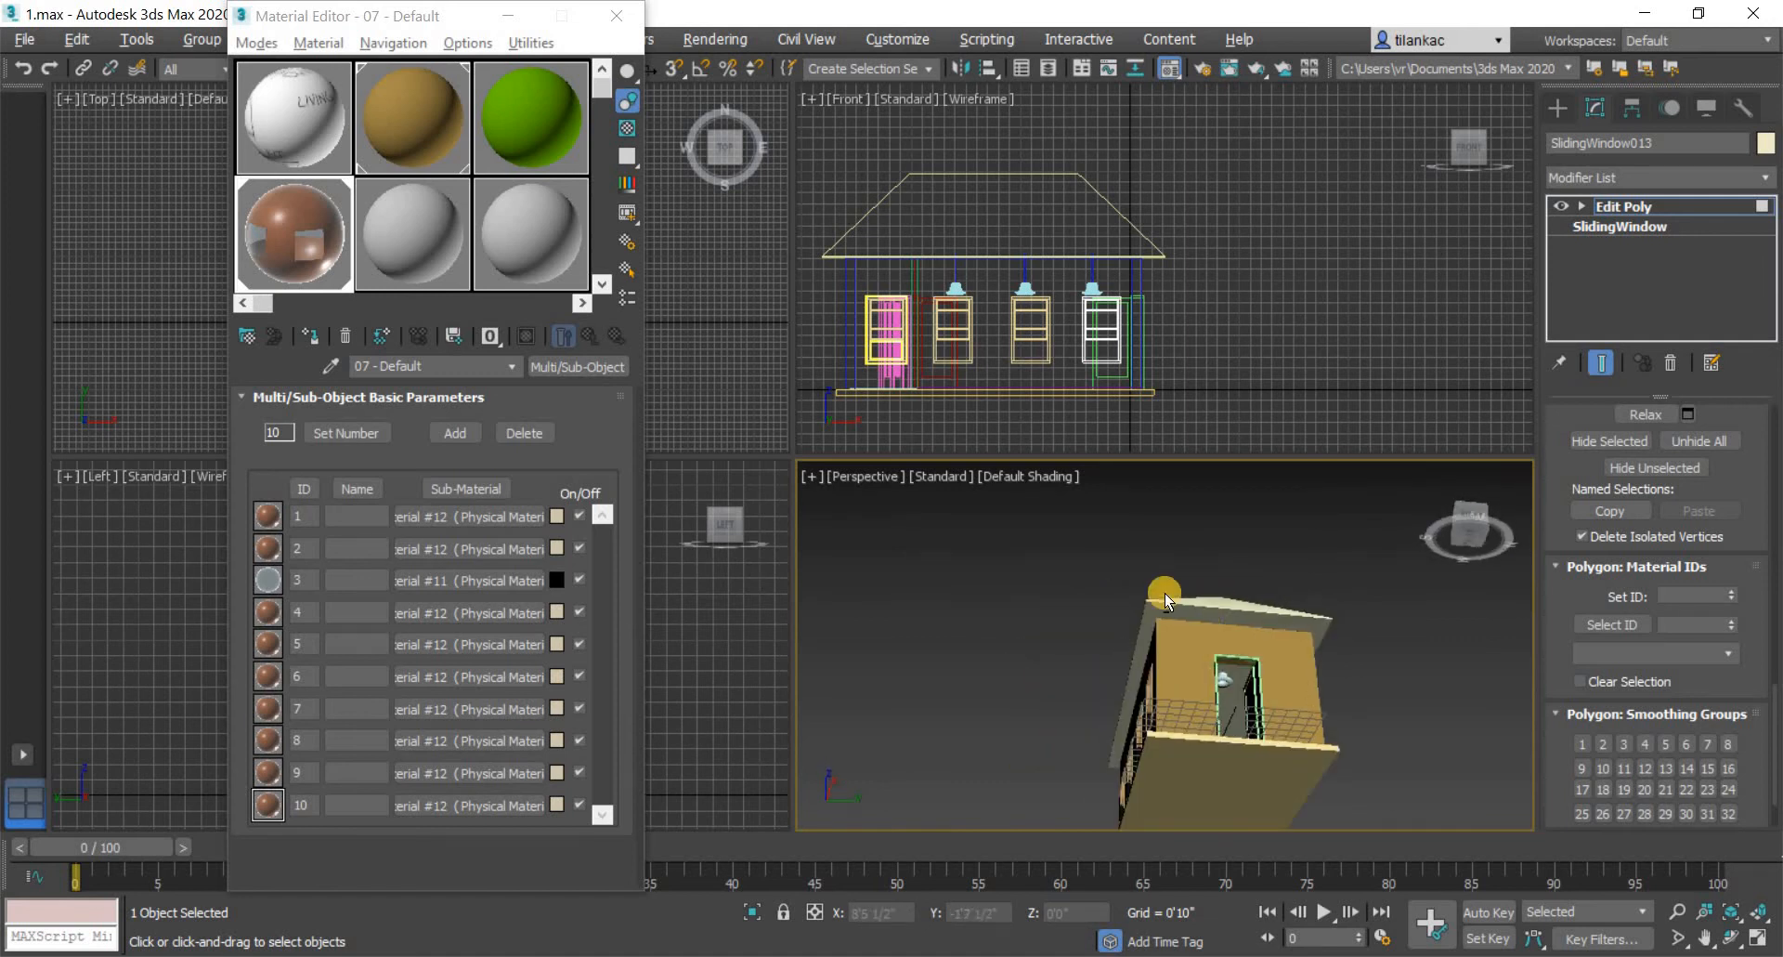
pyautogui.keyDown('alt'); pyautogui.moveTo(1156, 723); pyautogui.dragTo(1245, 615, button='middle'); pyautogui.keyUp('alt')
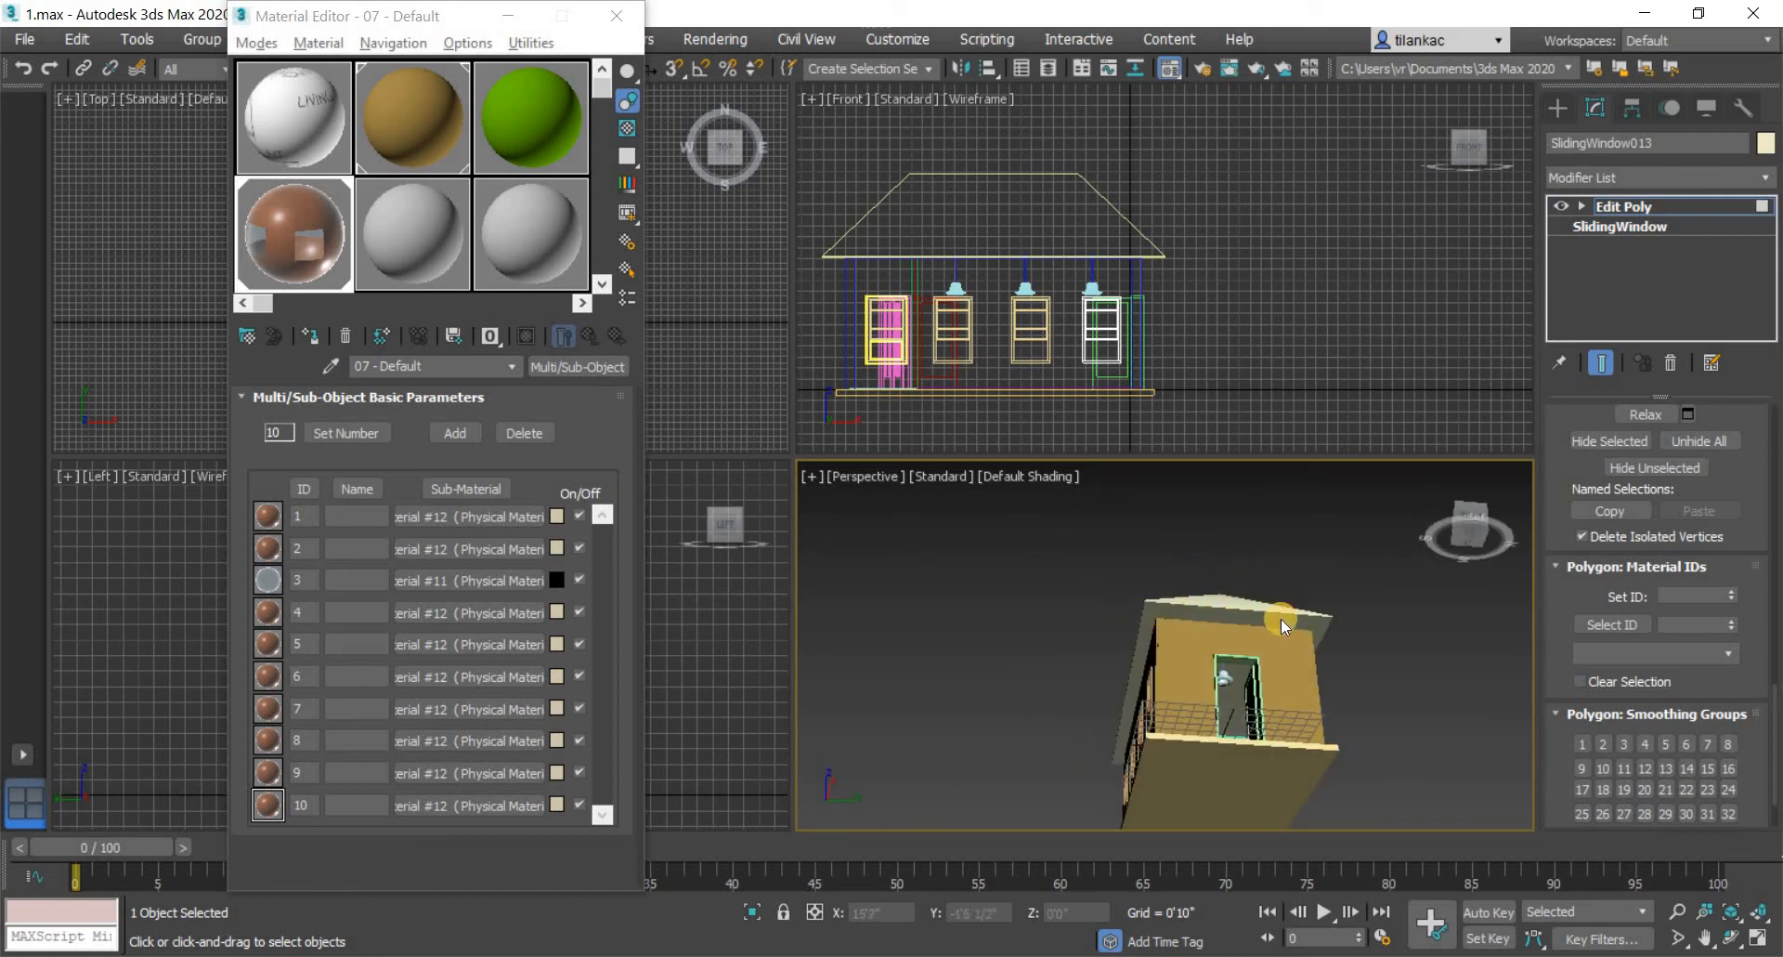
pyautogui.keyDown('alt'); pyautogui.moveTo(1221, 683); pyautogui.dragTo(1211, 638, button='middle'); pyautogui.keyUp('alt')
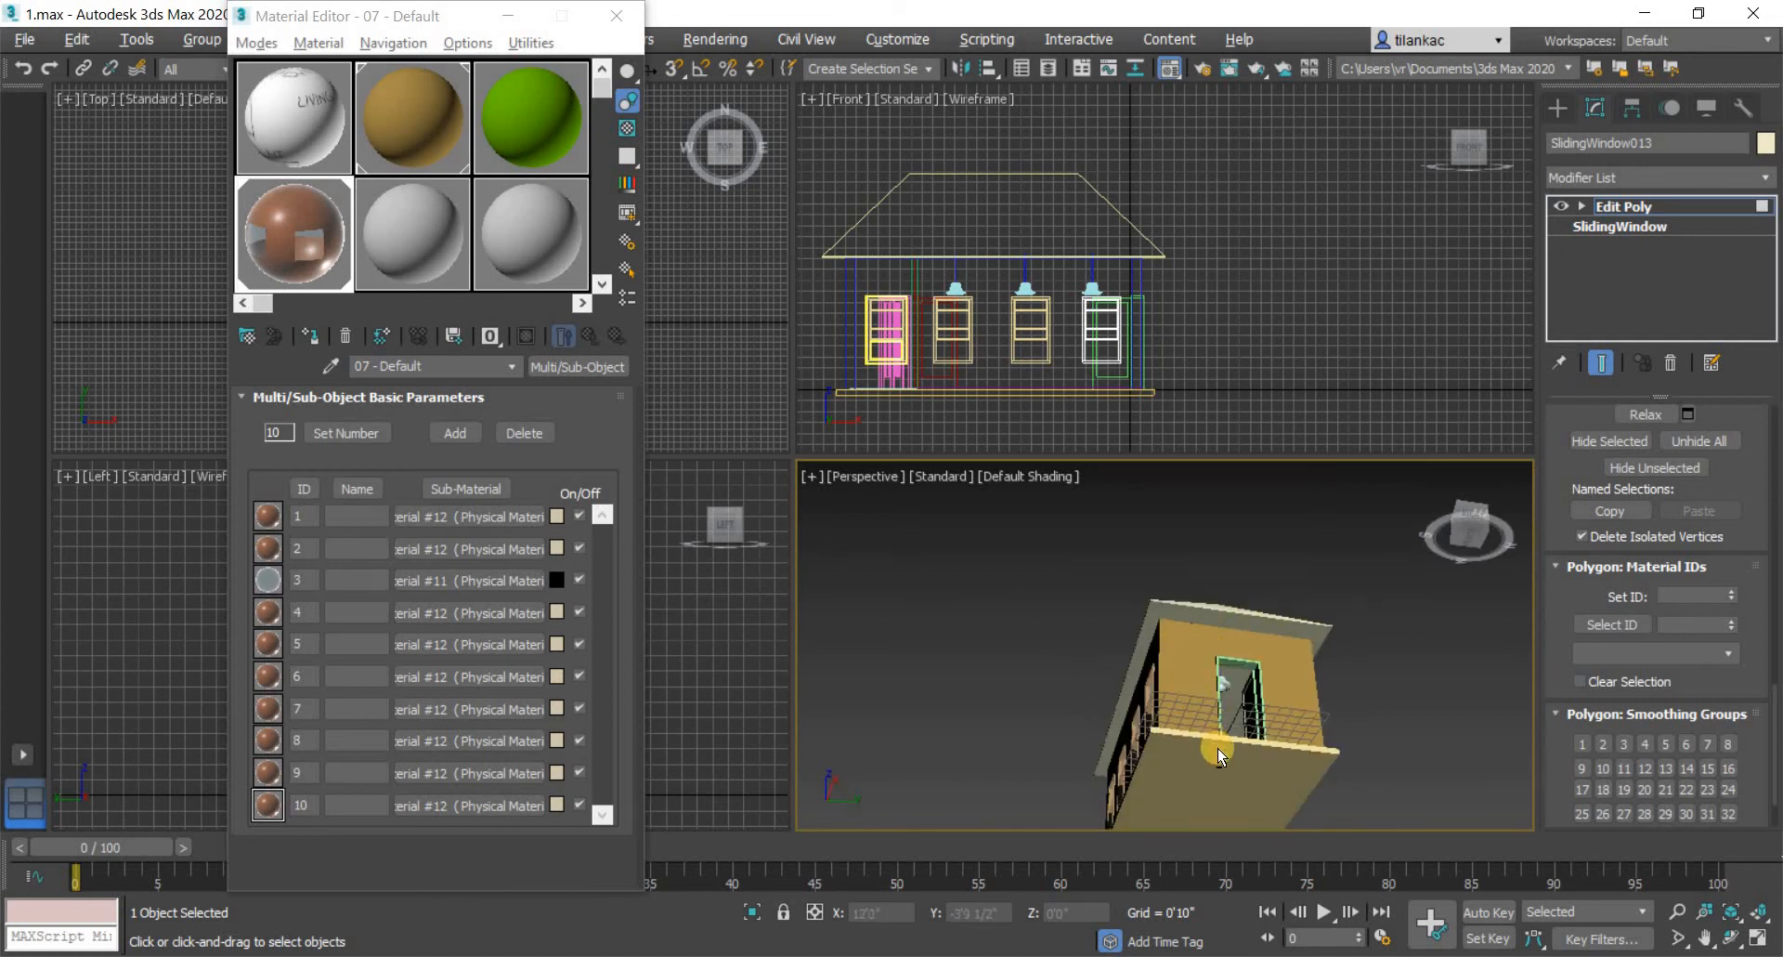
pyautogui.keyDown('alt'); pyautogui.moveTo(1219, 754); pyautogui.dragTo(1277, 639, button='middle'); pyautogui.keyUp('alt')
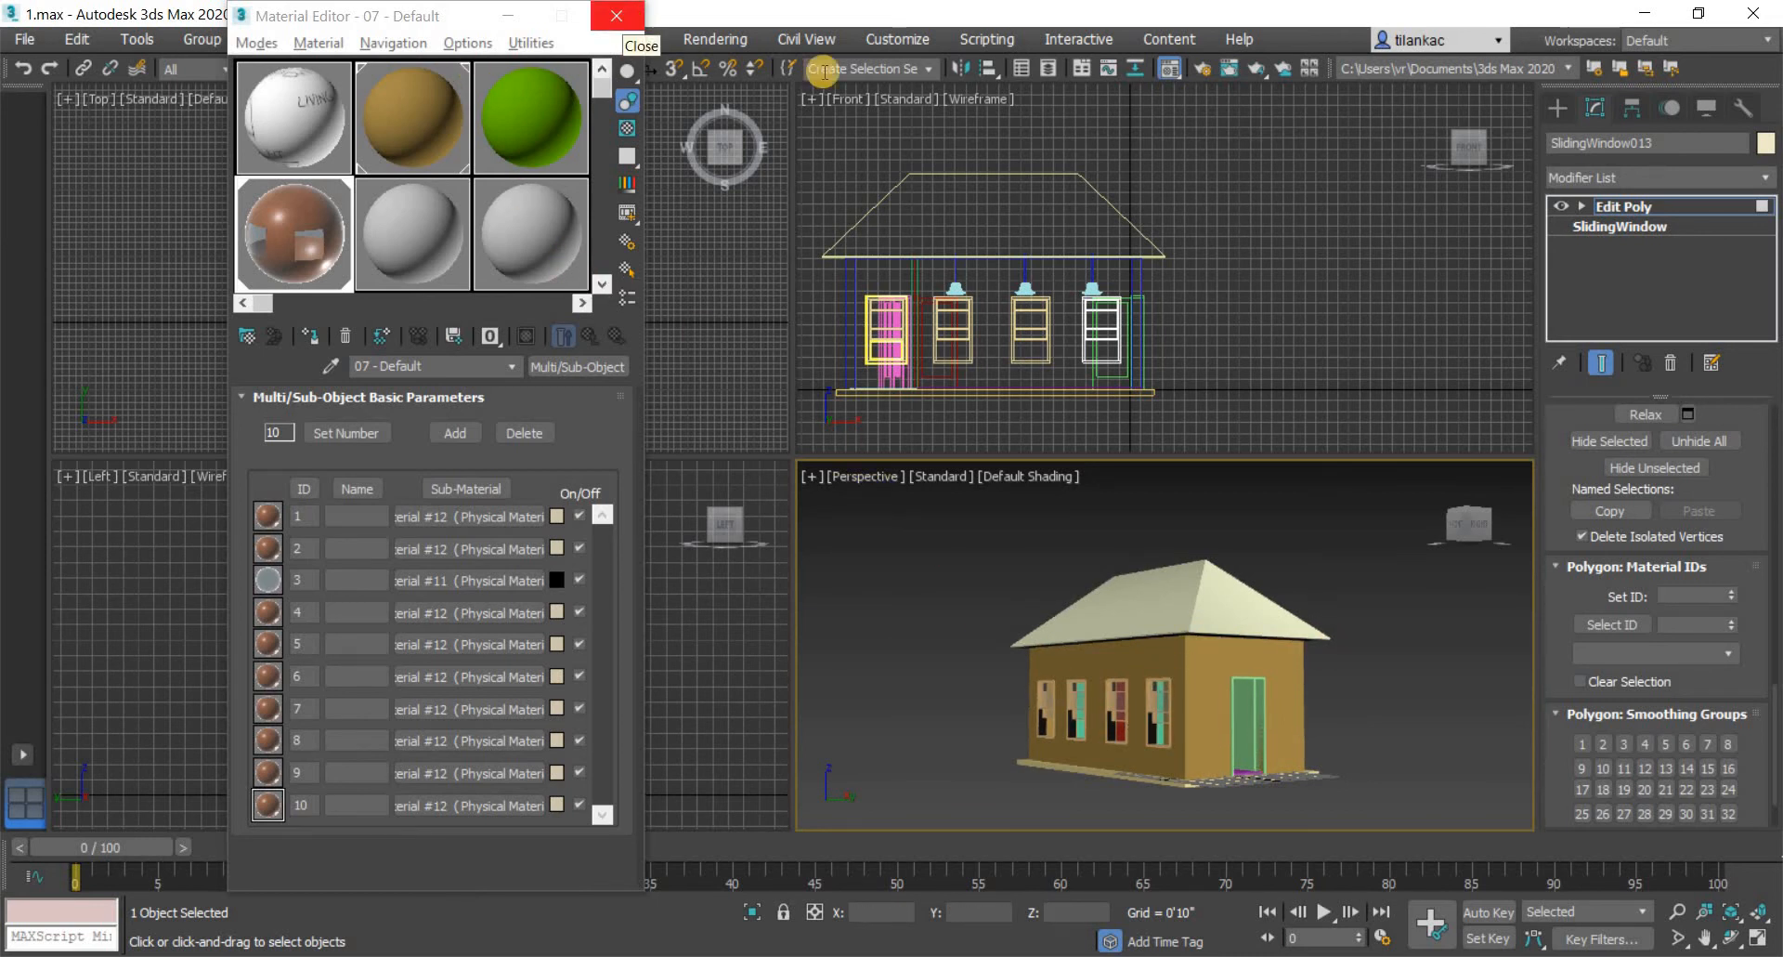
# - Close the Material Editor and switch the geometry creation category to Standard Primitives
pyautogui.click(621, 19)
pyautogui.click(1557, 106)
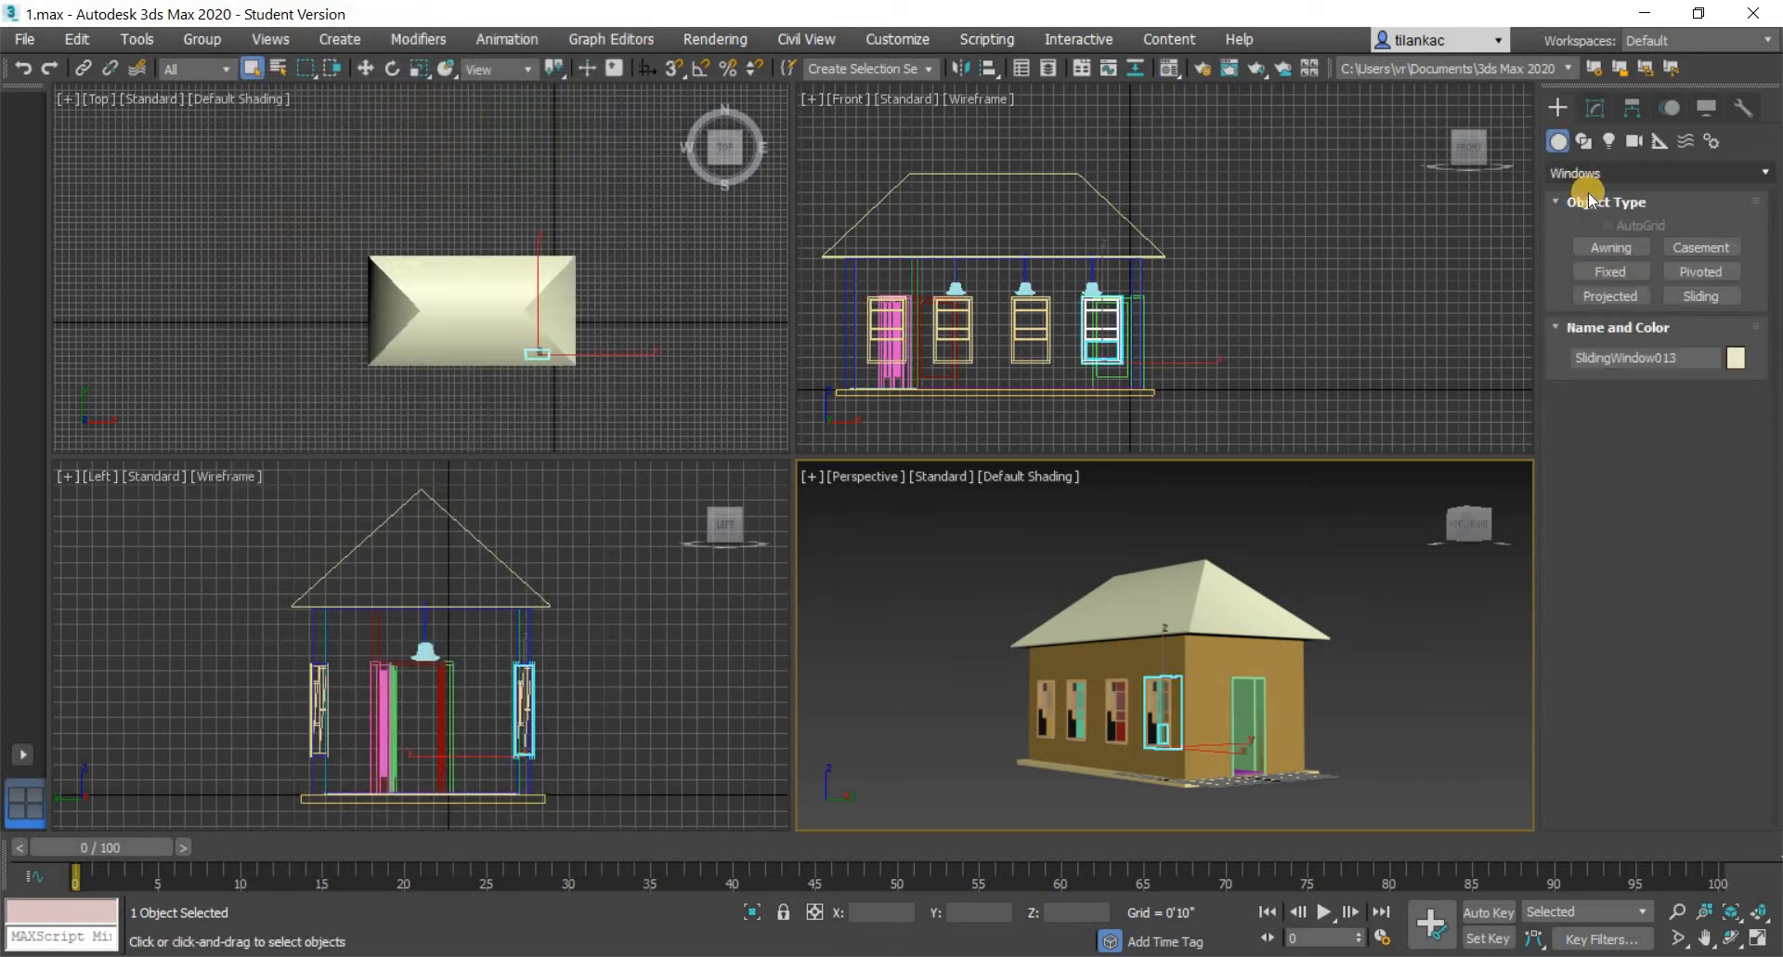
pyautogui.click(1579, 174)
pyautogui.click(1602, 192)
pyautogui.click(1611, 247)
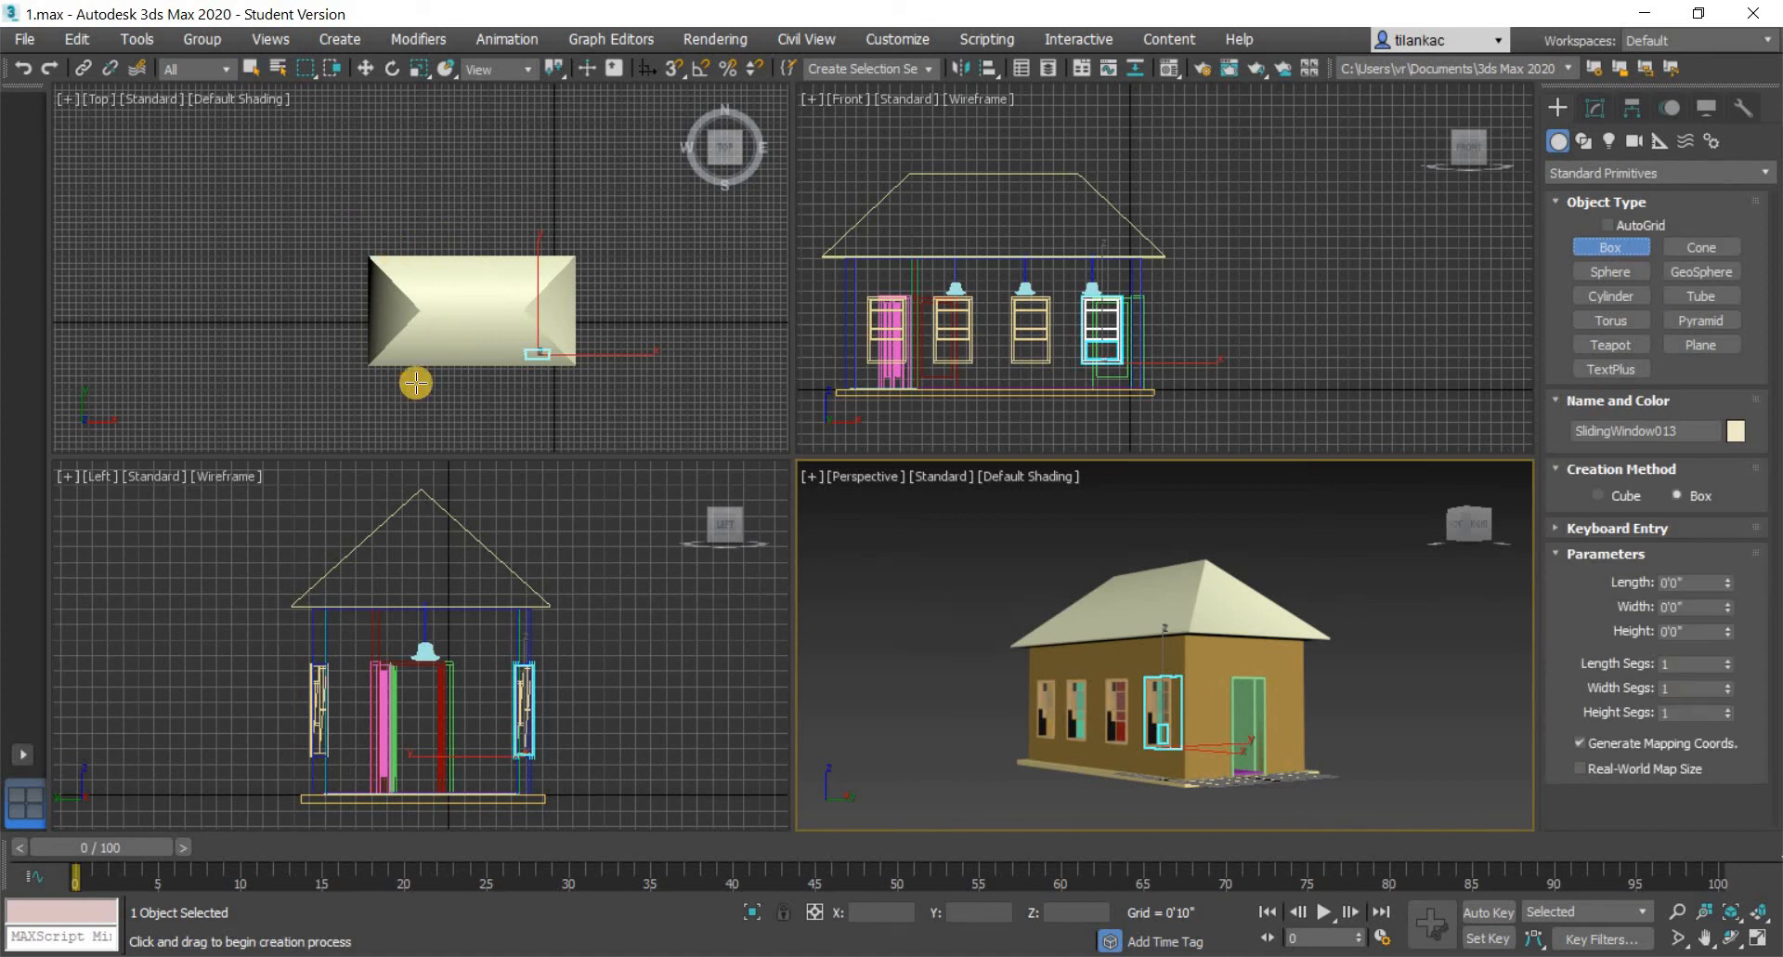
# - Move the roof aside in the top view, to a Y position of about 16'2 1/2", to uncover the walls
pyautogui.rightClick(474, 288)
pyautogui.click(485, 286)
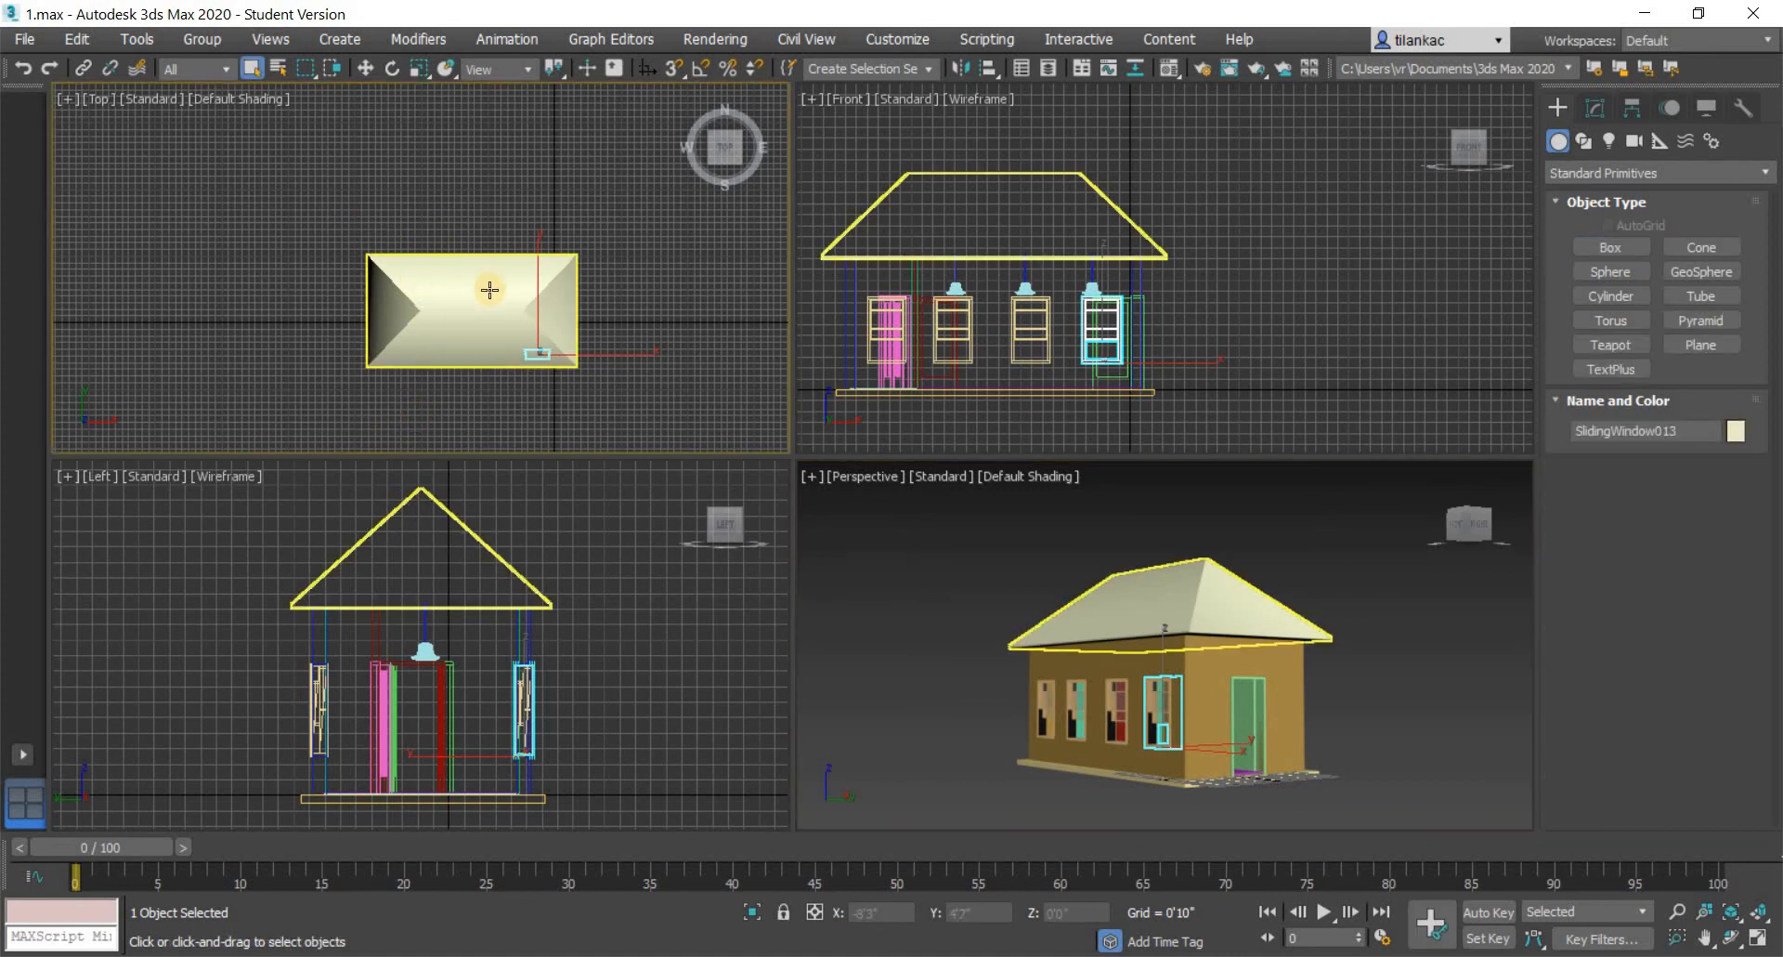
pyautogui.click(365, 67)
pyautogui.moveTo(477, 187); pyautogui.dragTo(497, 94)
# - Draw a ceiling box about 10'7" by 21'8 1/2" and 4" high within the outer wall outline in the top view
pyautogui.scroll(5, 451, 288)
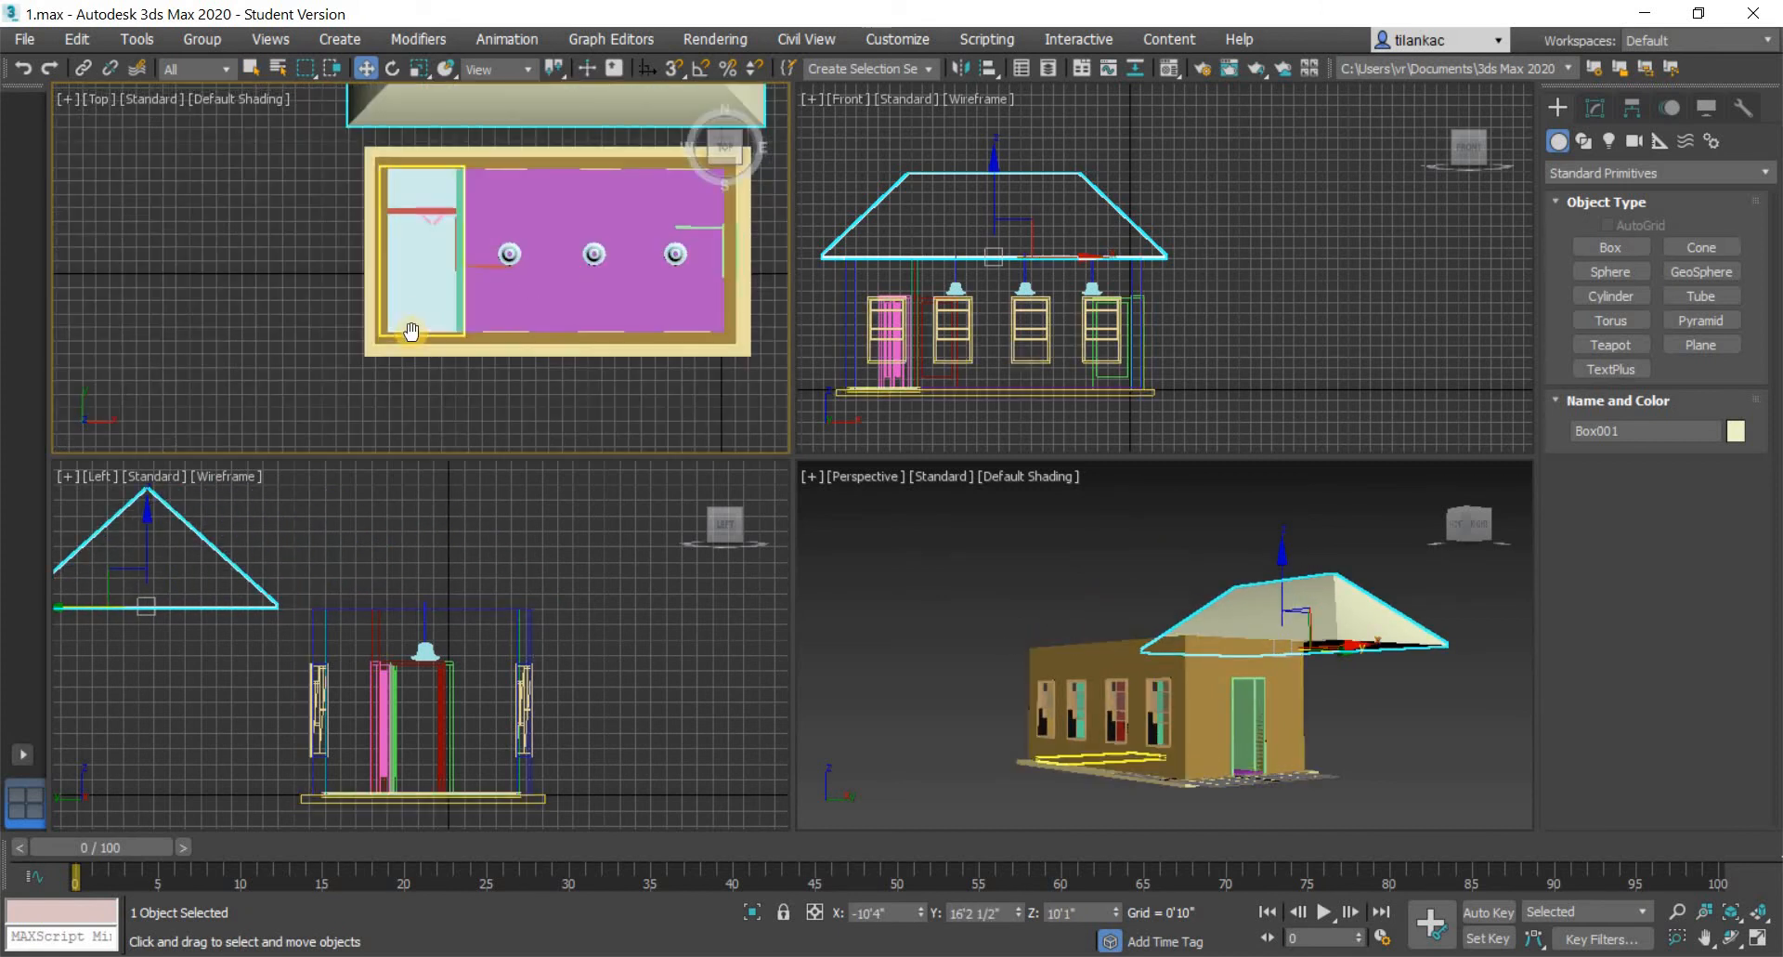
pyautogui.click(1617, 249)
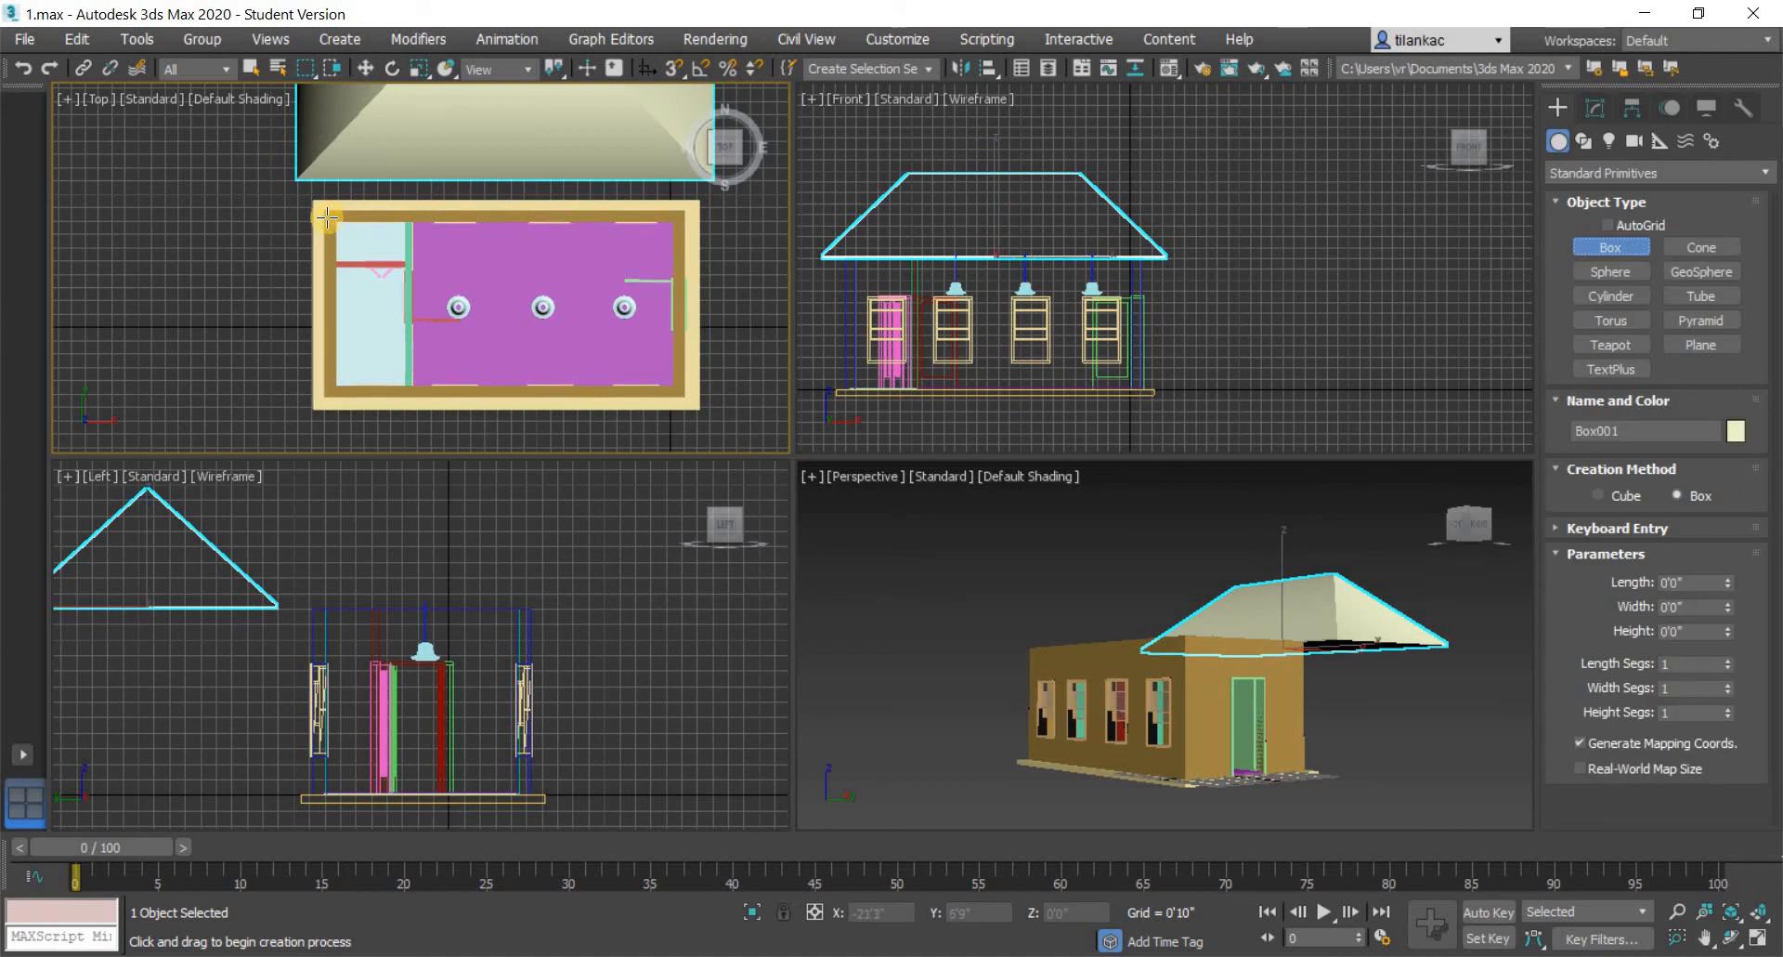
pyautogui.moveTo(329, 217); pyautogui.dragTo(677, 389)
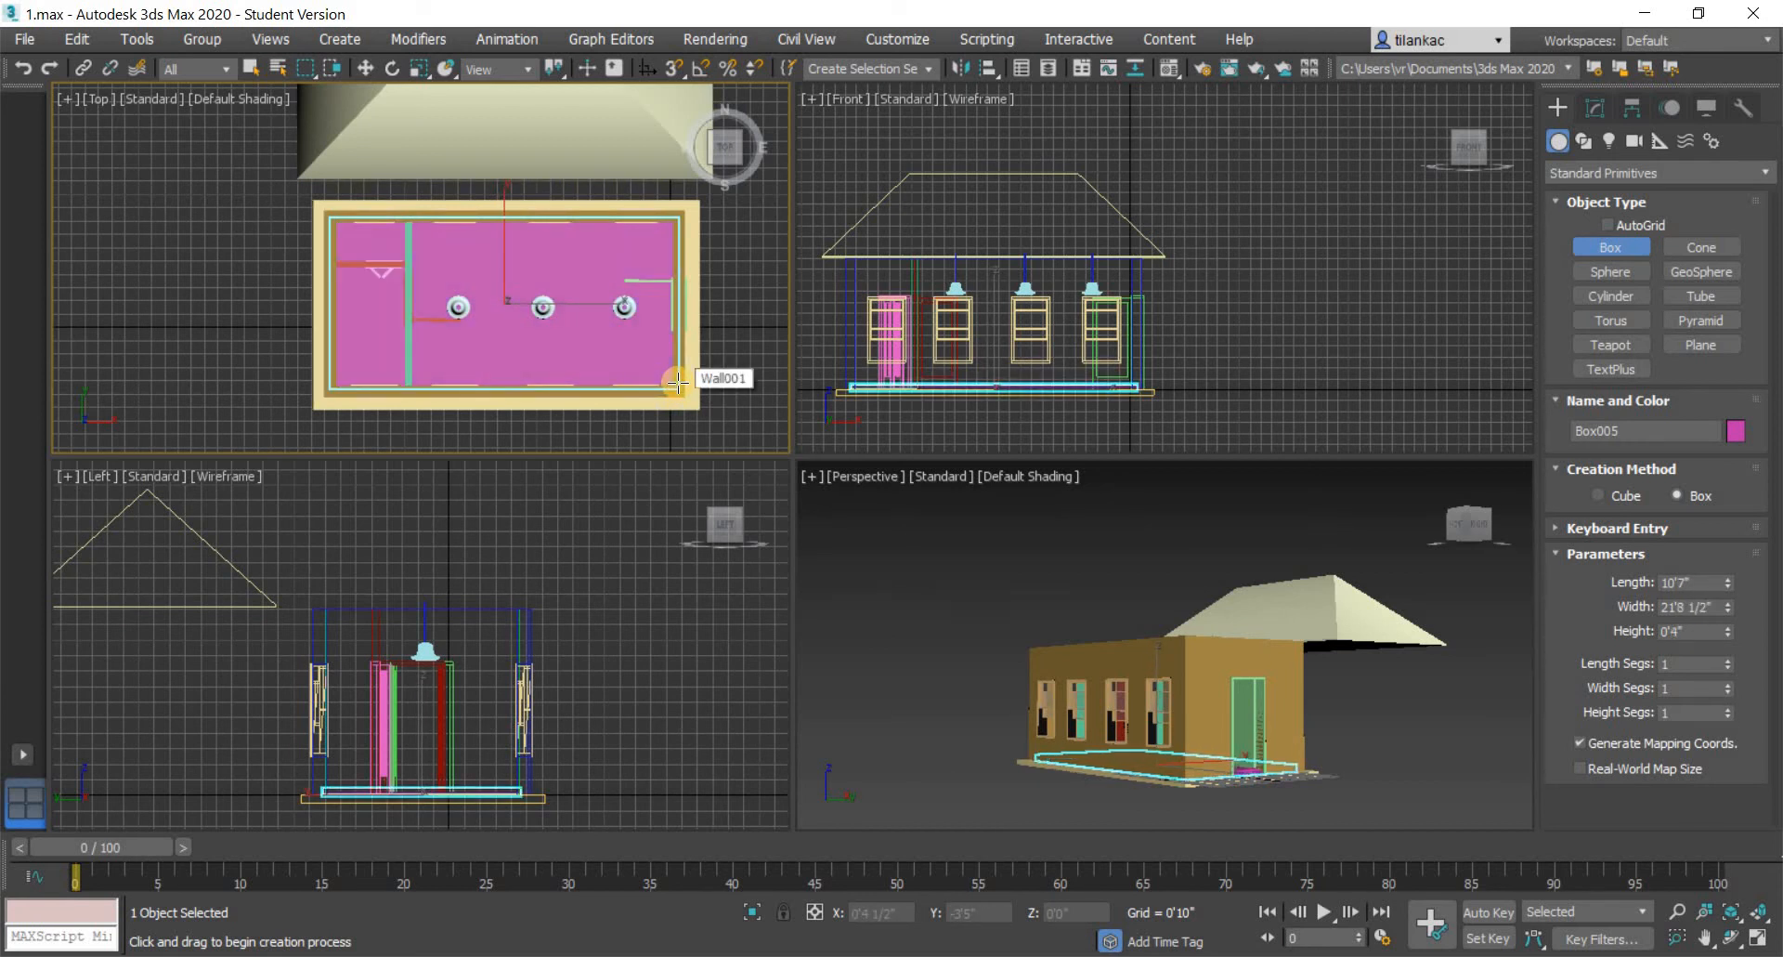
# - Raise the ceiling box in the front view to the top of the walls, at a height of about 9'7 1/2"
pyautogui.click(1047, 351)
pyautogui.press('w')
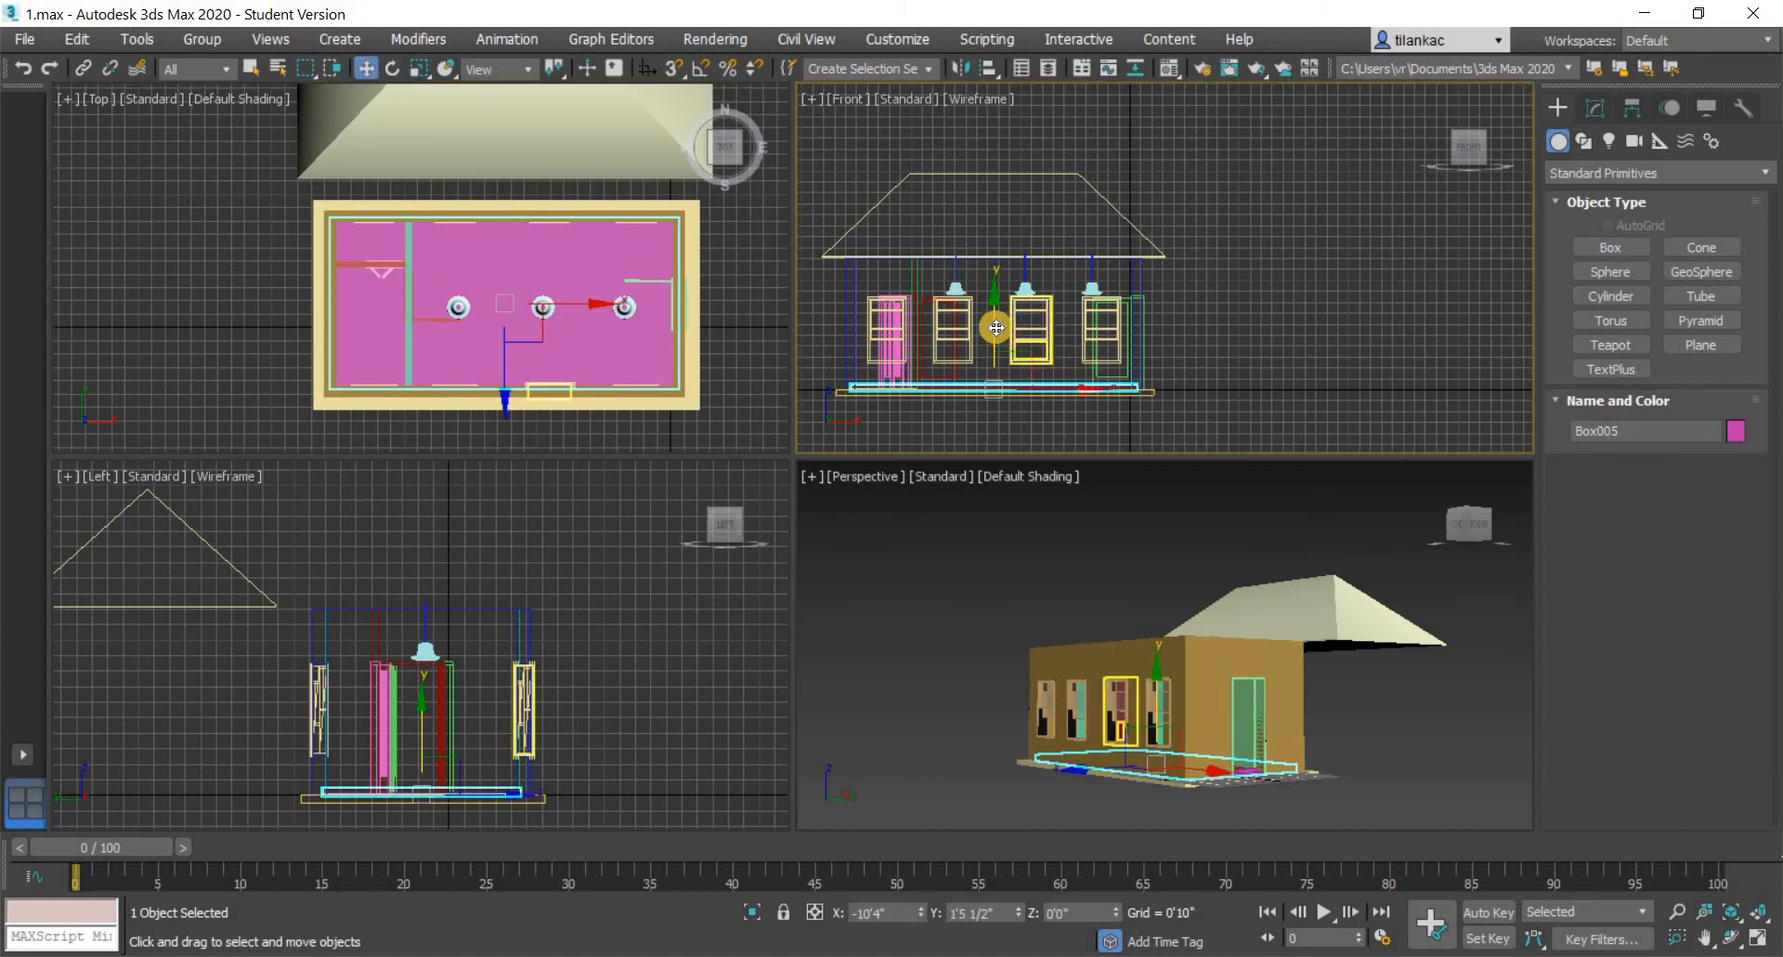
pyautogui.moveTo(998, 236); pyautogui.dragTo(999, 203)
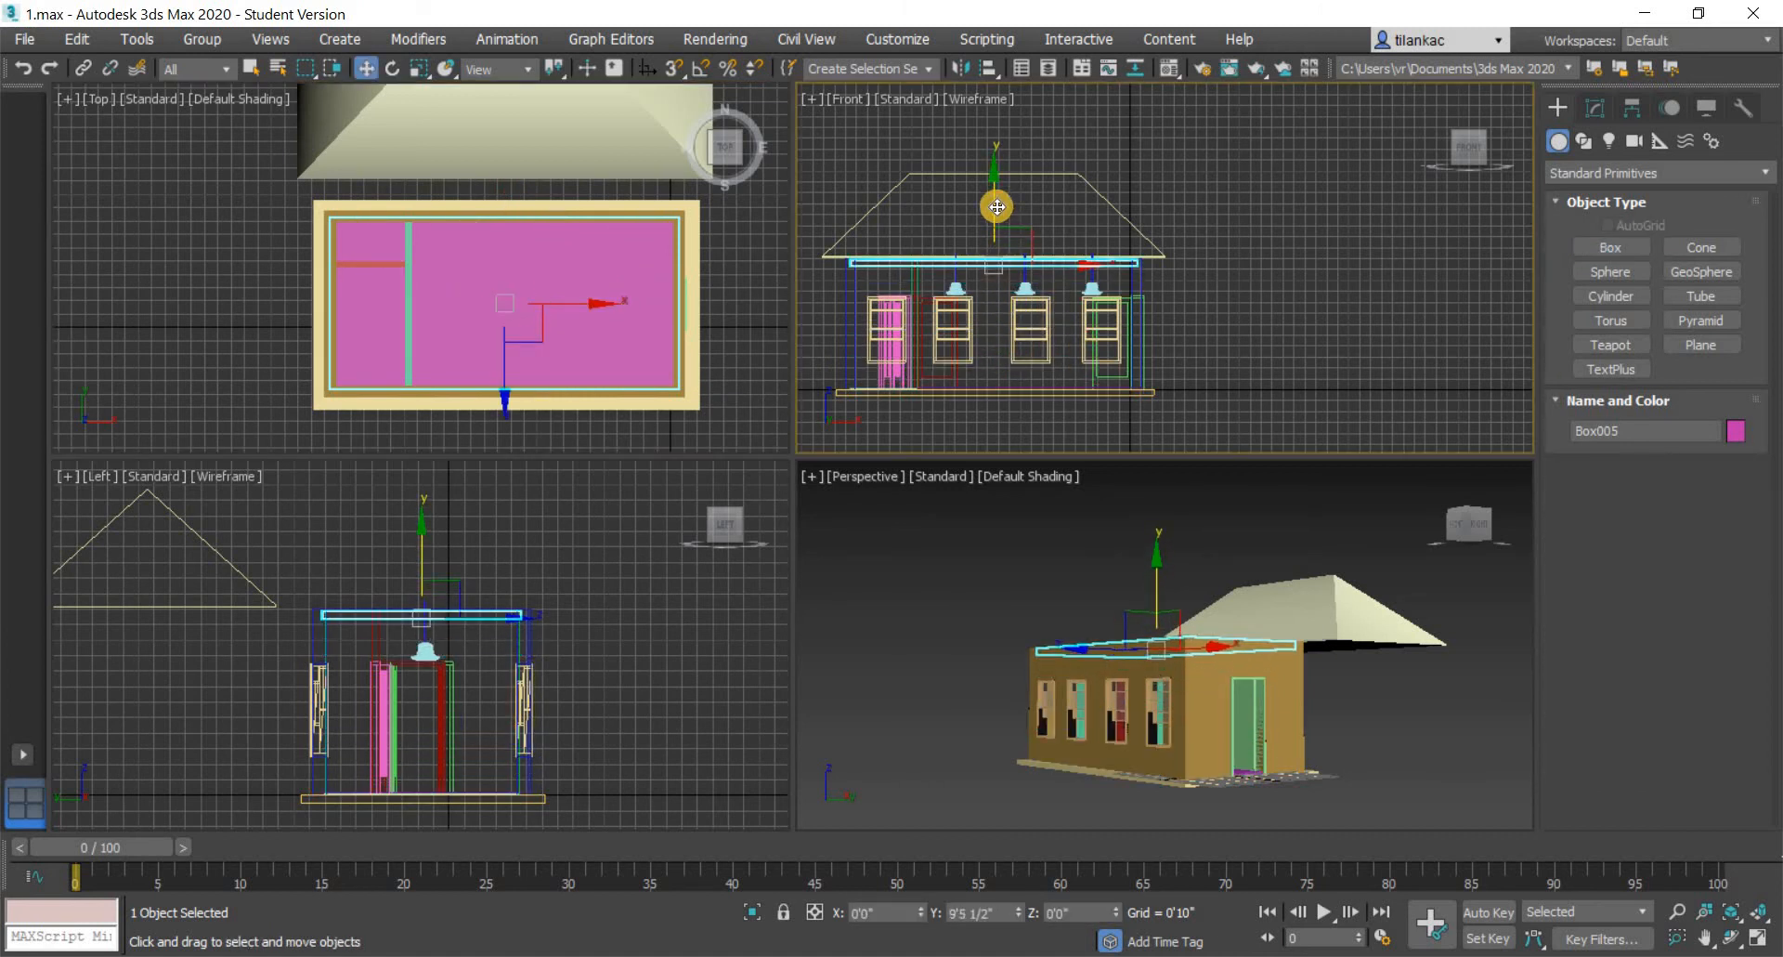
pyautogui.scroll(5, 925, 249)
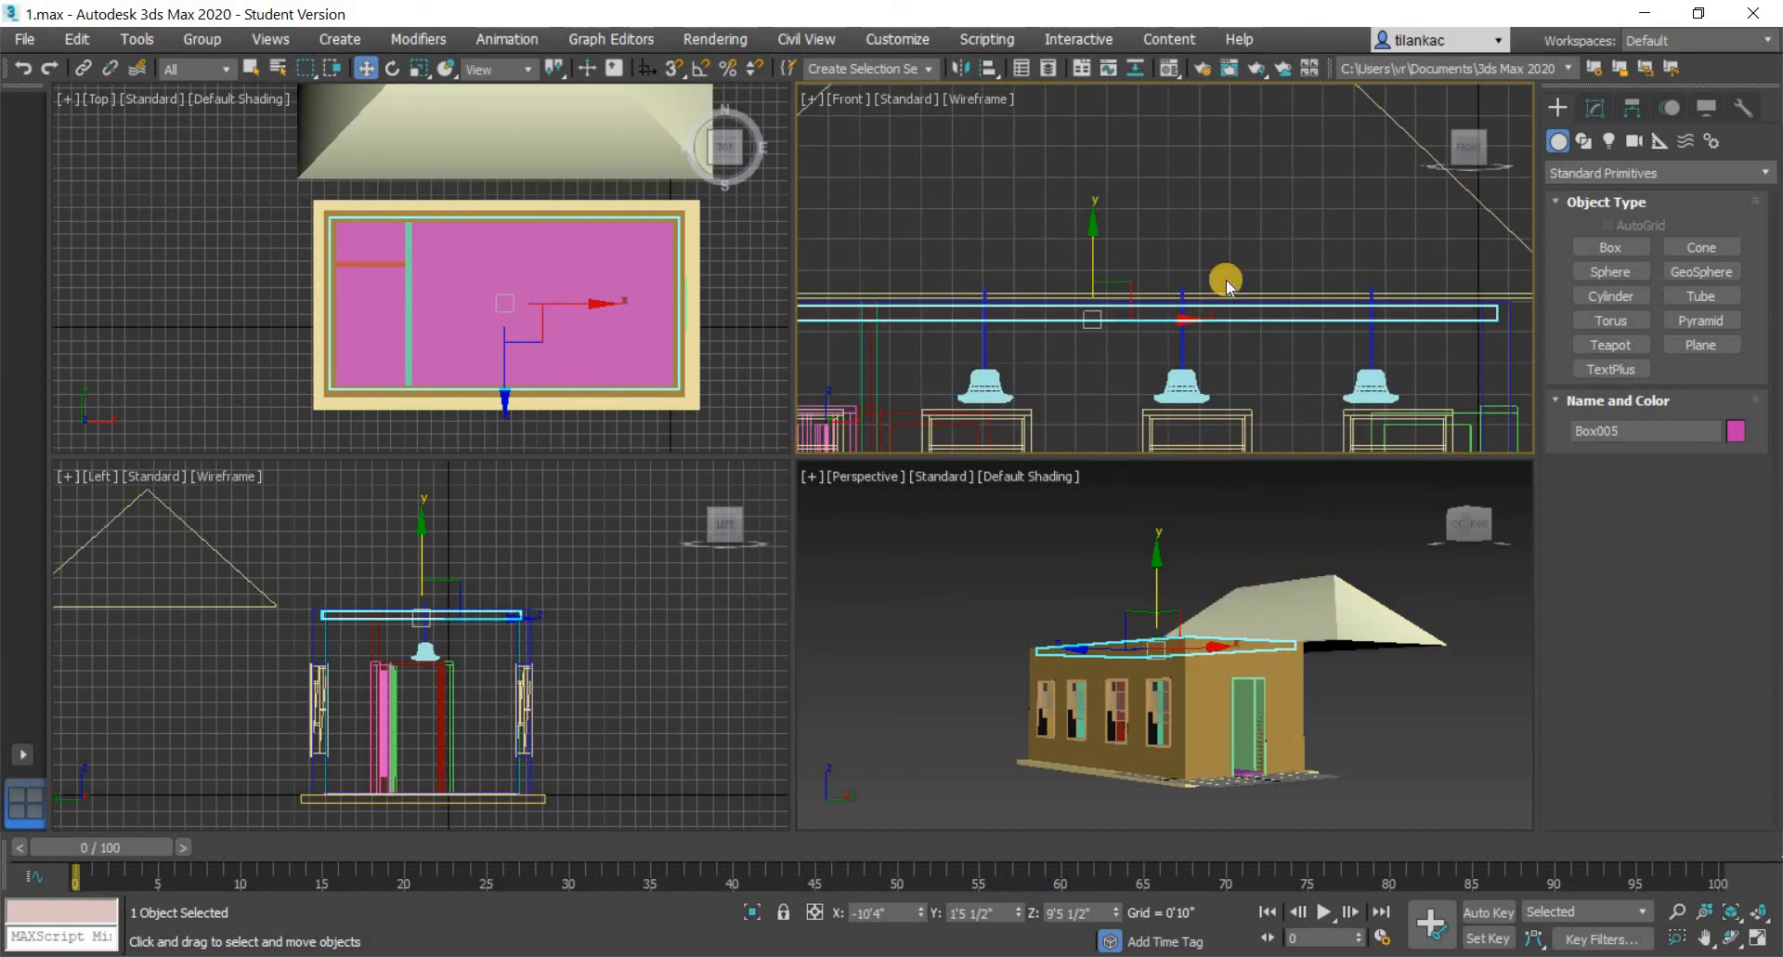
pyautogui.scroll(3, 1235, 278)
pyautogui.moveTo(983, 249); pyautogui.dragTo(983, 241)
pyautogui.scroll(-4, 1150, 308)
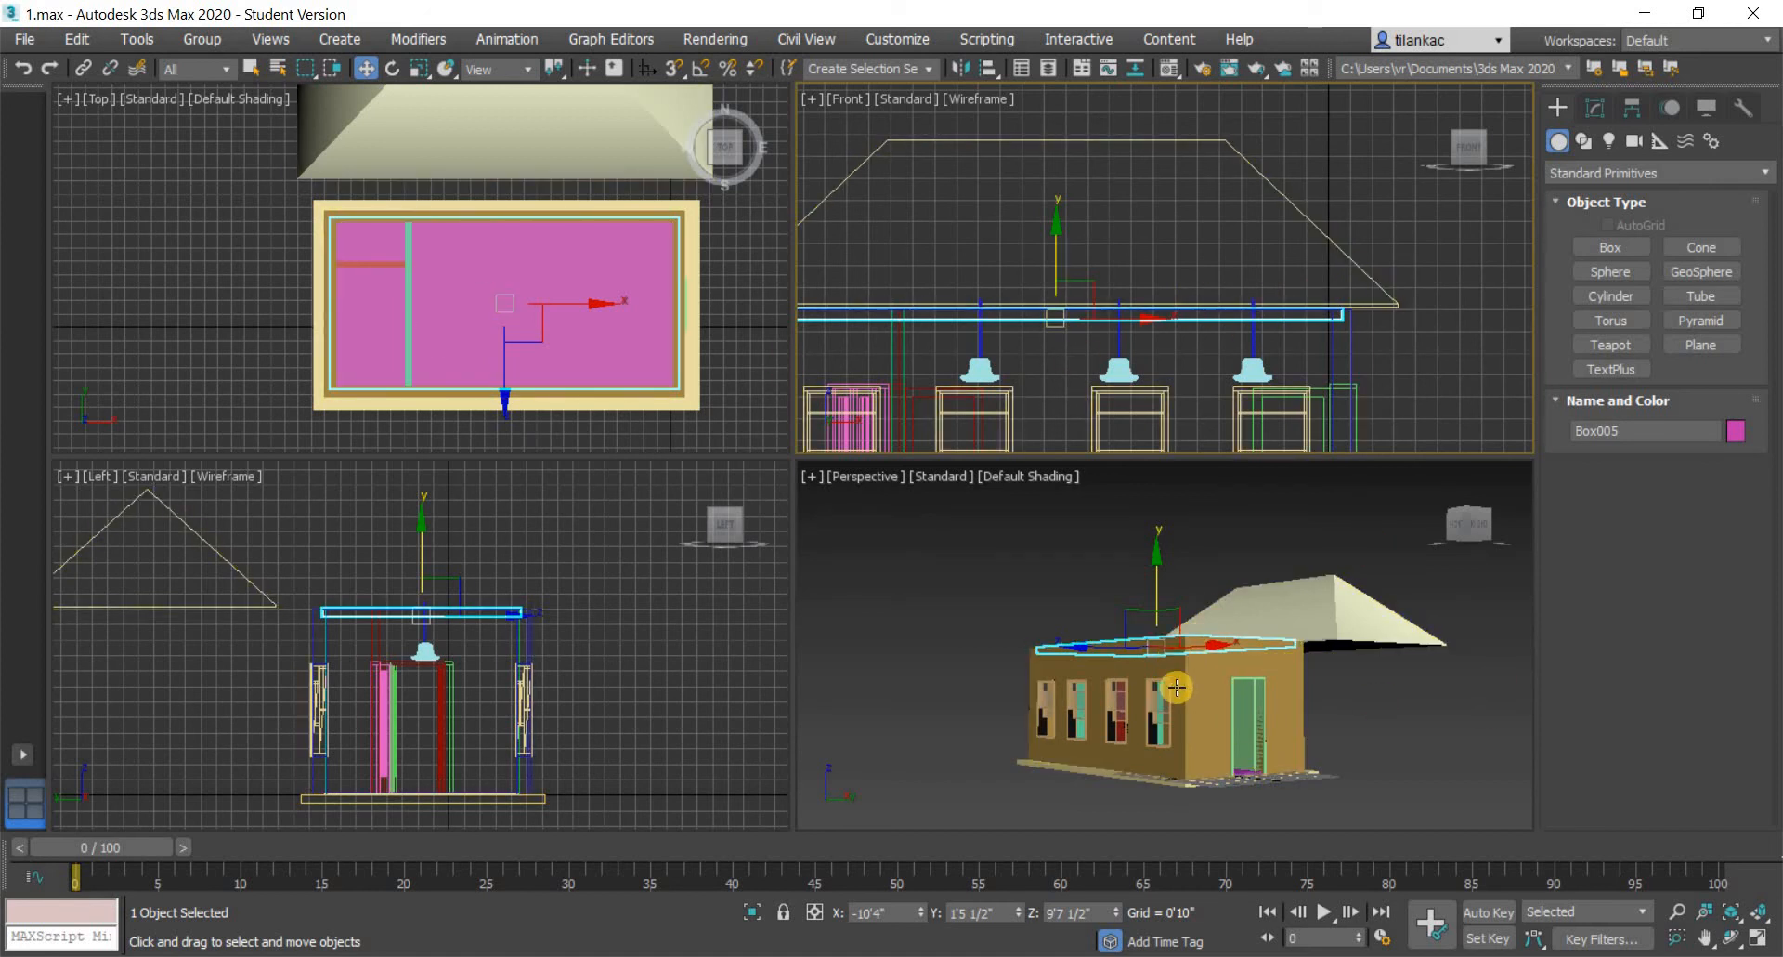
pyautogui.keyDown('alt'); pyautogui.moveTo(1172, 734); pyautogui.dragTo(1187, 767, button='middle'); pyautogui.keyUp('alt')
pyautogui.scroll(4, 1096, 636)
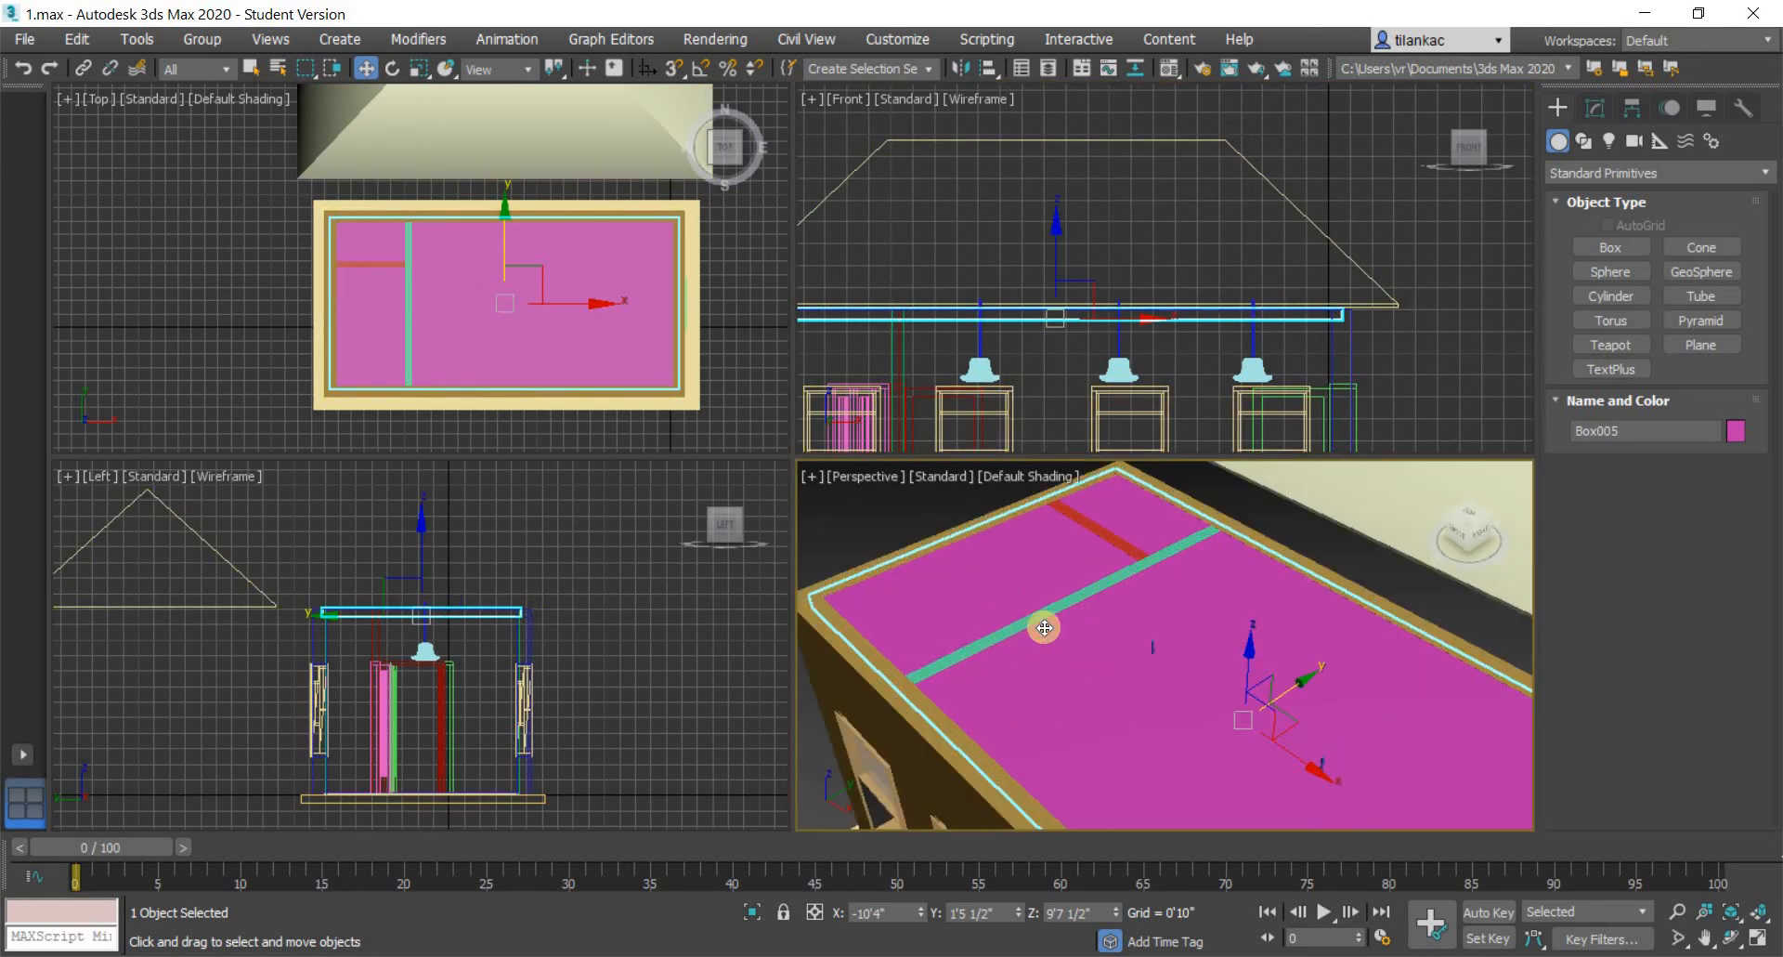
pyautogui.scroll(-8, 1294, 609)
# - Move the roof back over the house and center it across the walls, at a Y position of about 1'4 1/2"
pyautogui.moveTo(610, 139); pyautogui.dragTo(594, 220, button='middle')
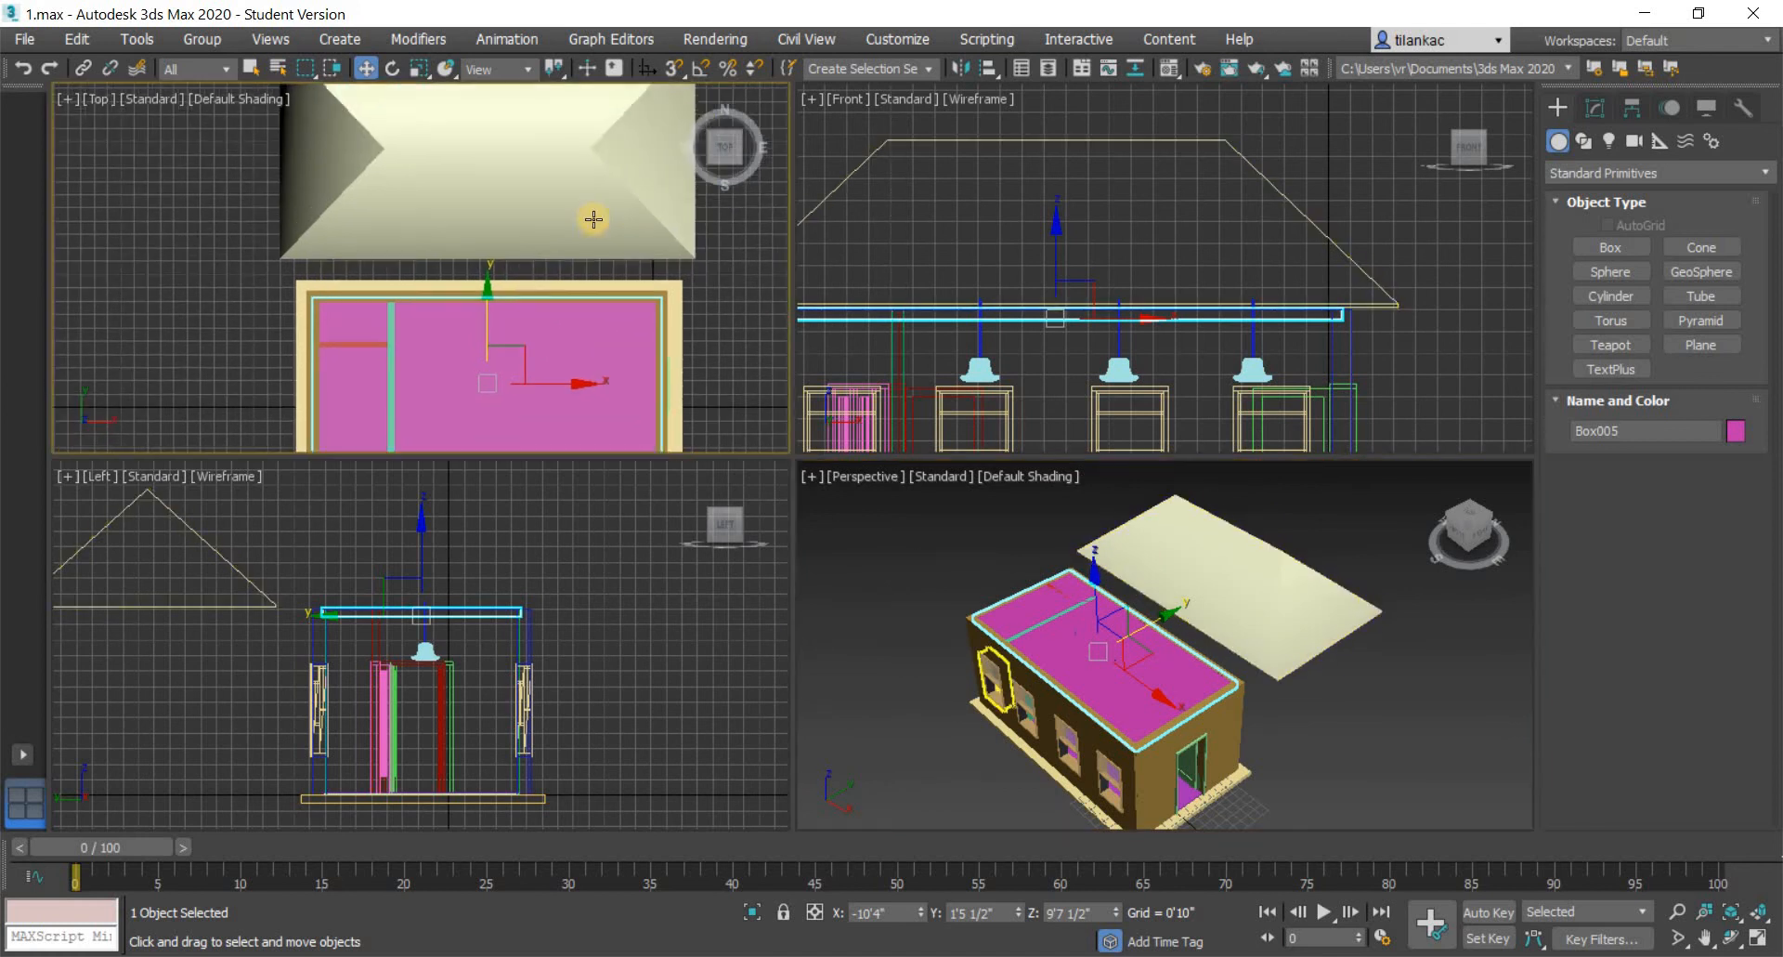
pyautogui.click(538, 201)
pyautogui.scroll(-2, 538, 198)
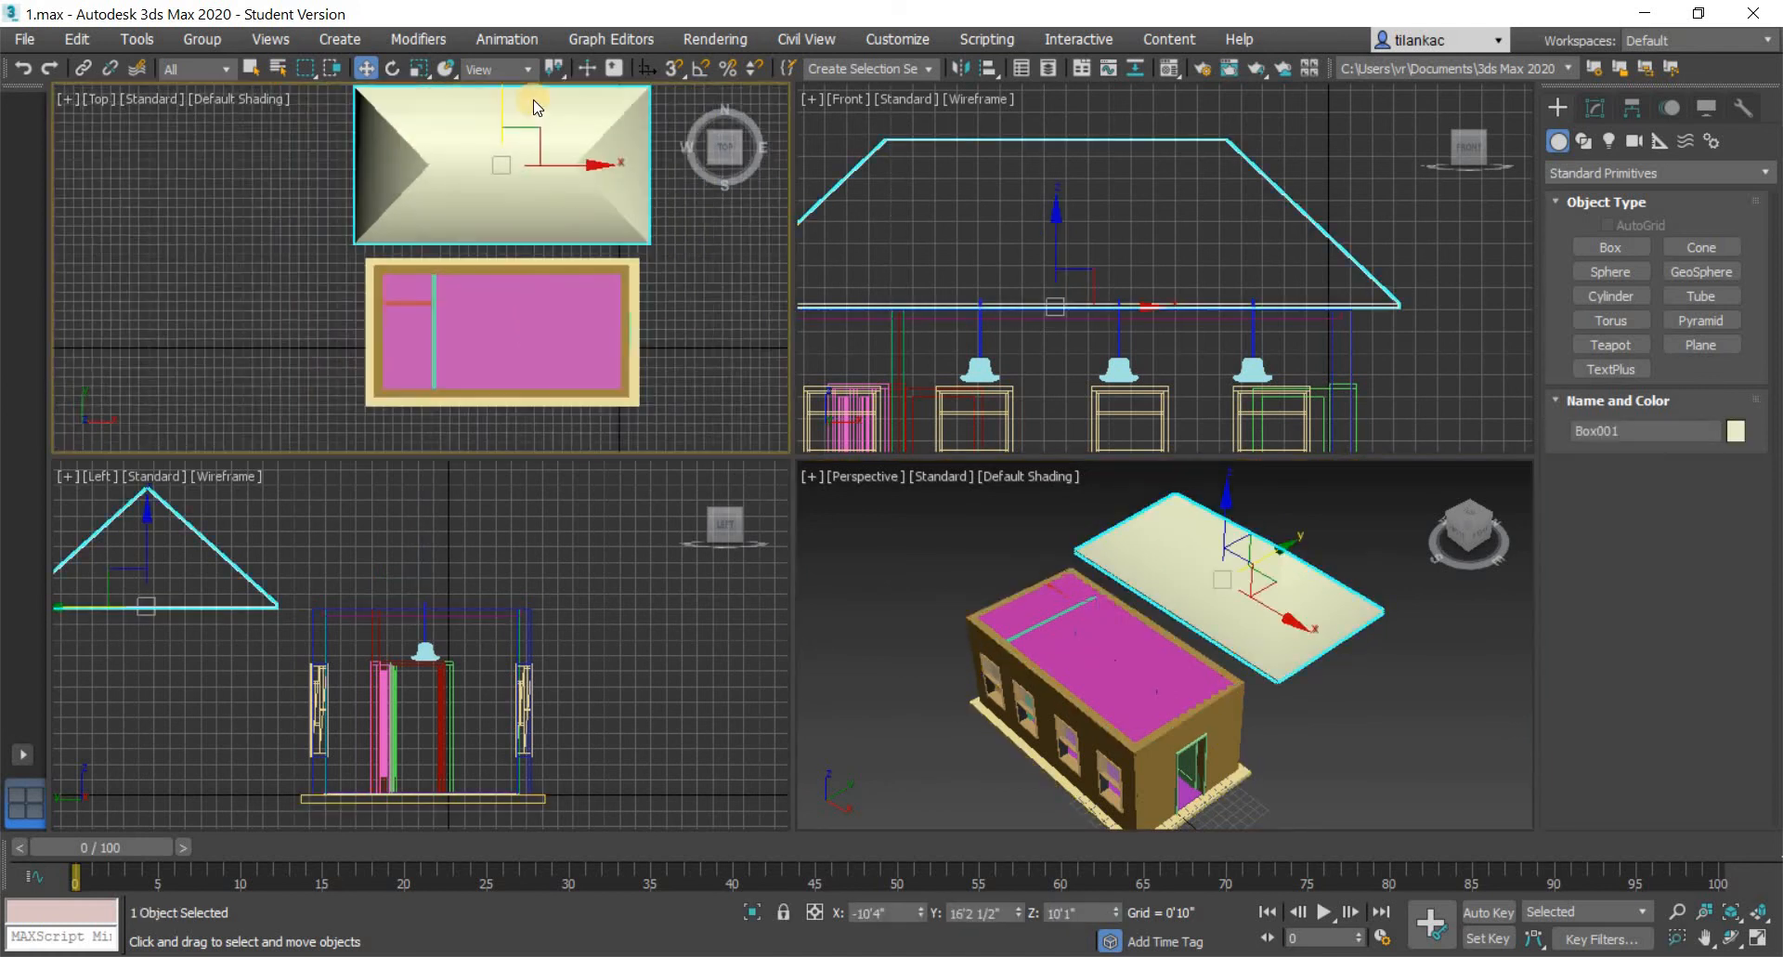
pyautogui.scroll(-2, 535, 100)
pyautogui.moveTo(507, 200); pyautogui.dragTo(501, 214)
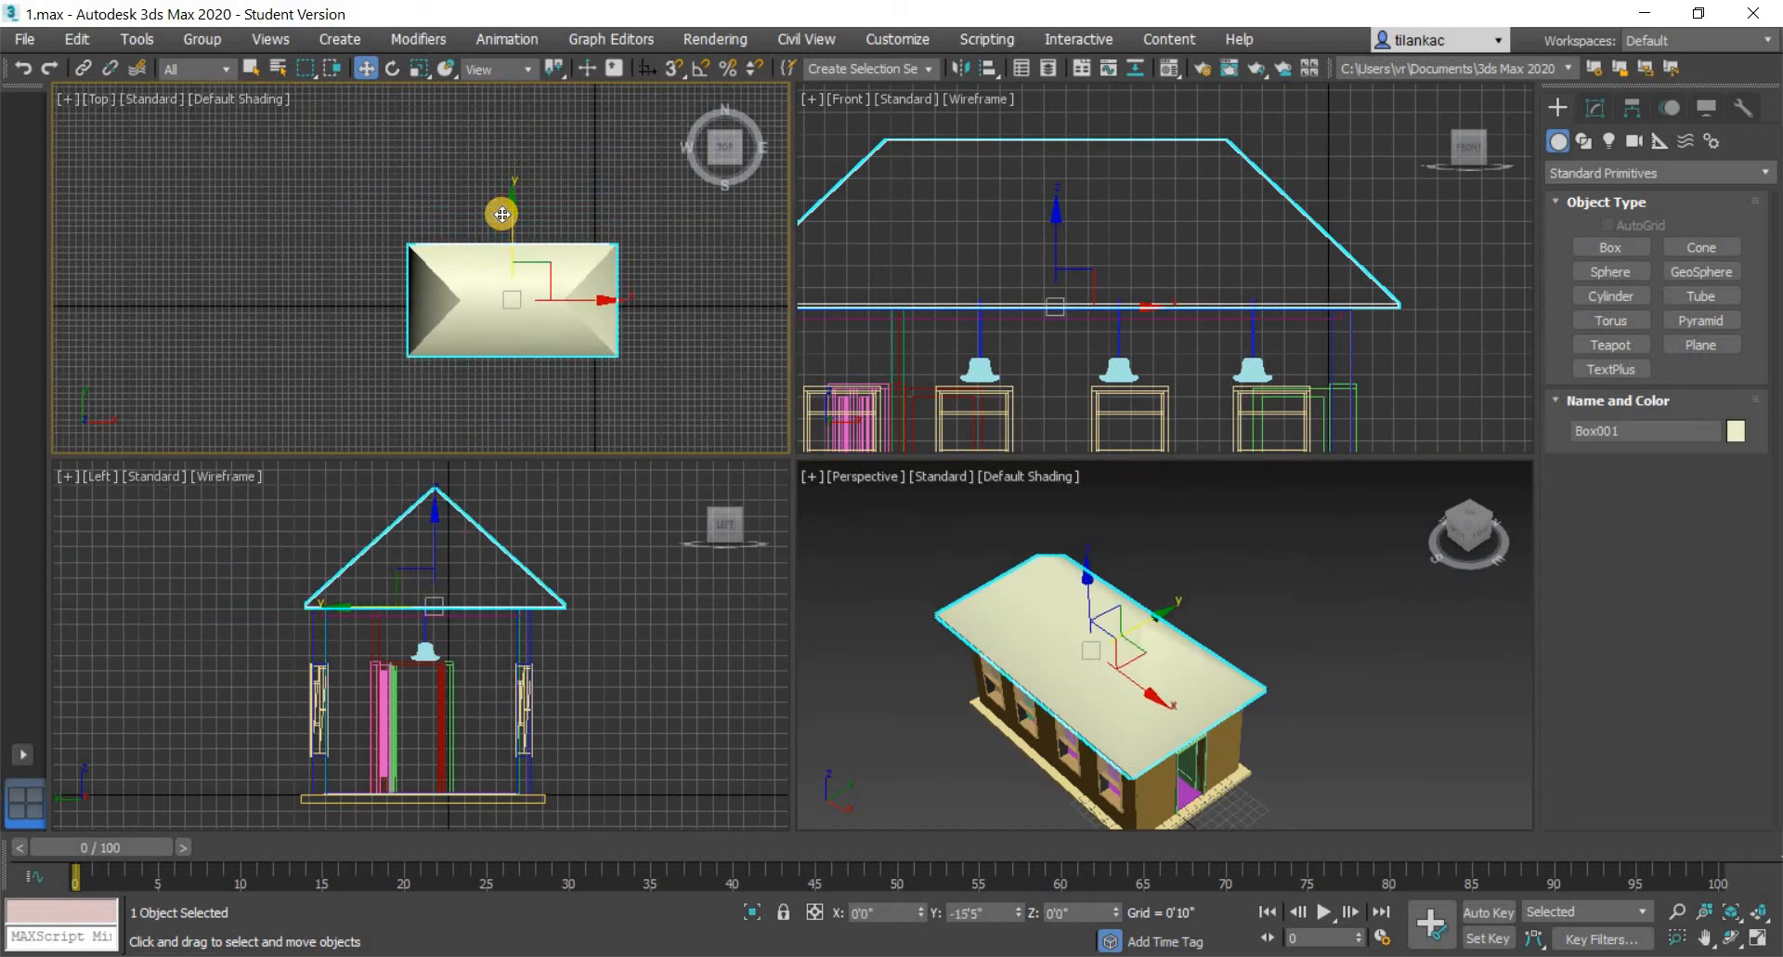
pyautogui.click(465, 604)
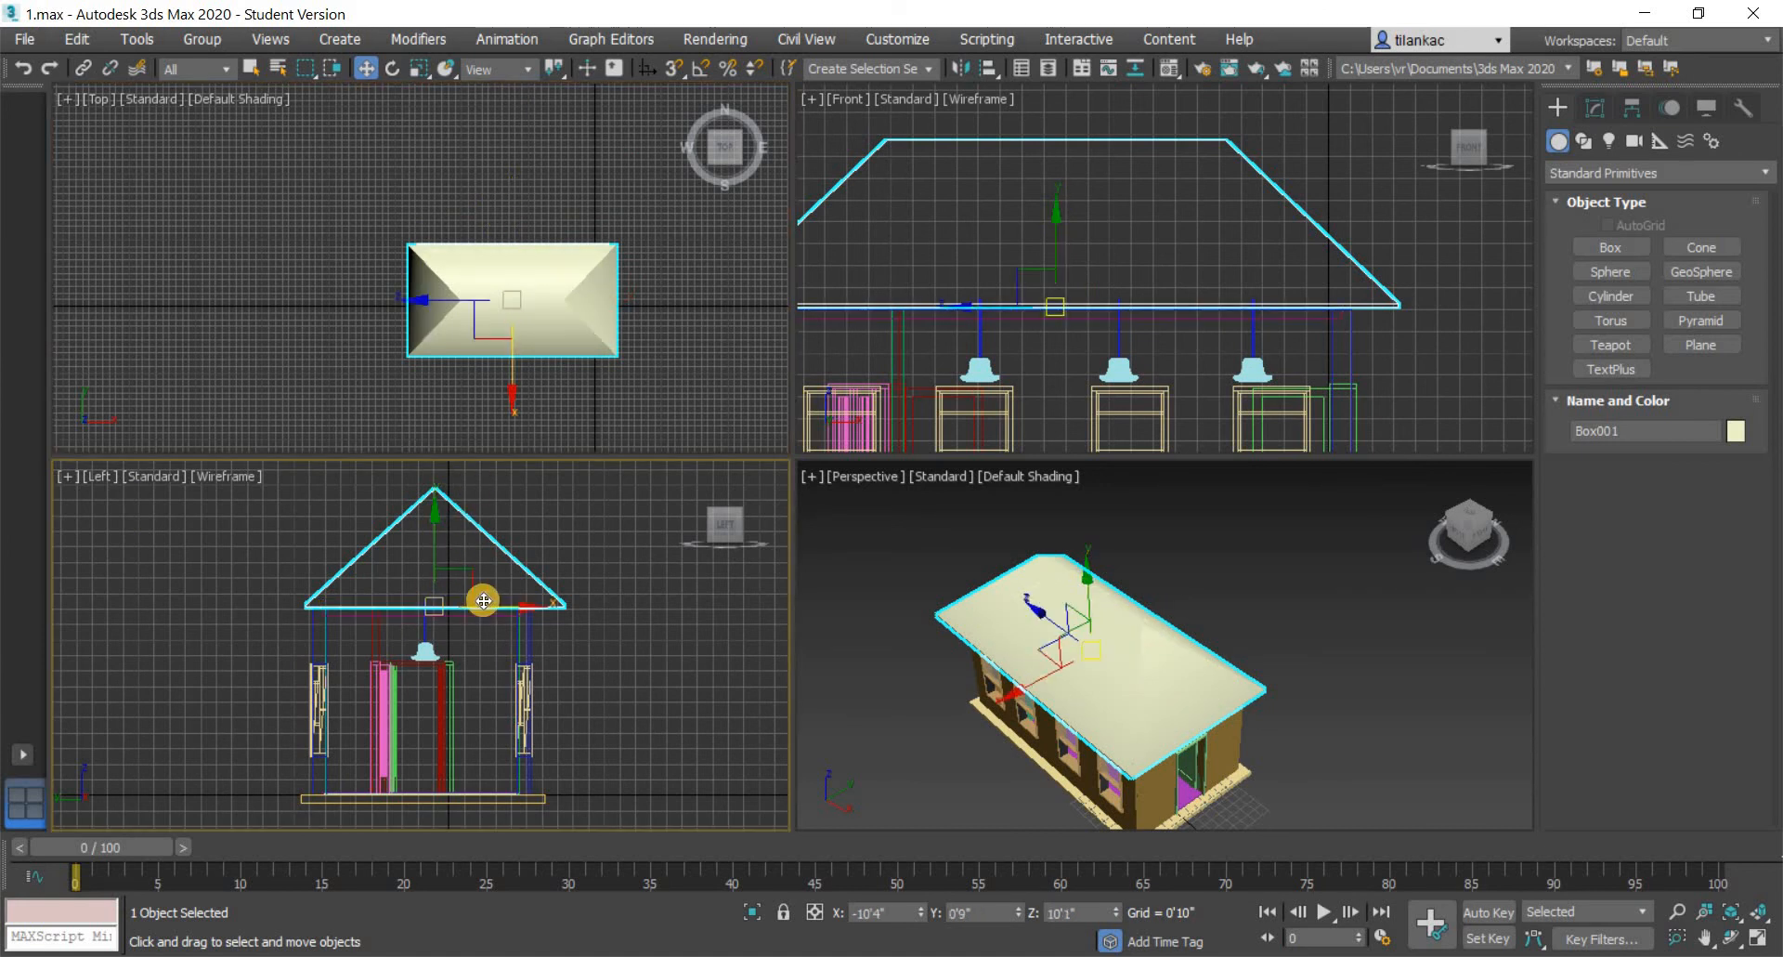
pyautogui.moveTo(469, 600); pyautogui.dragTo(458, 600)
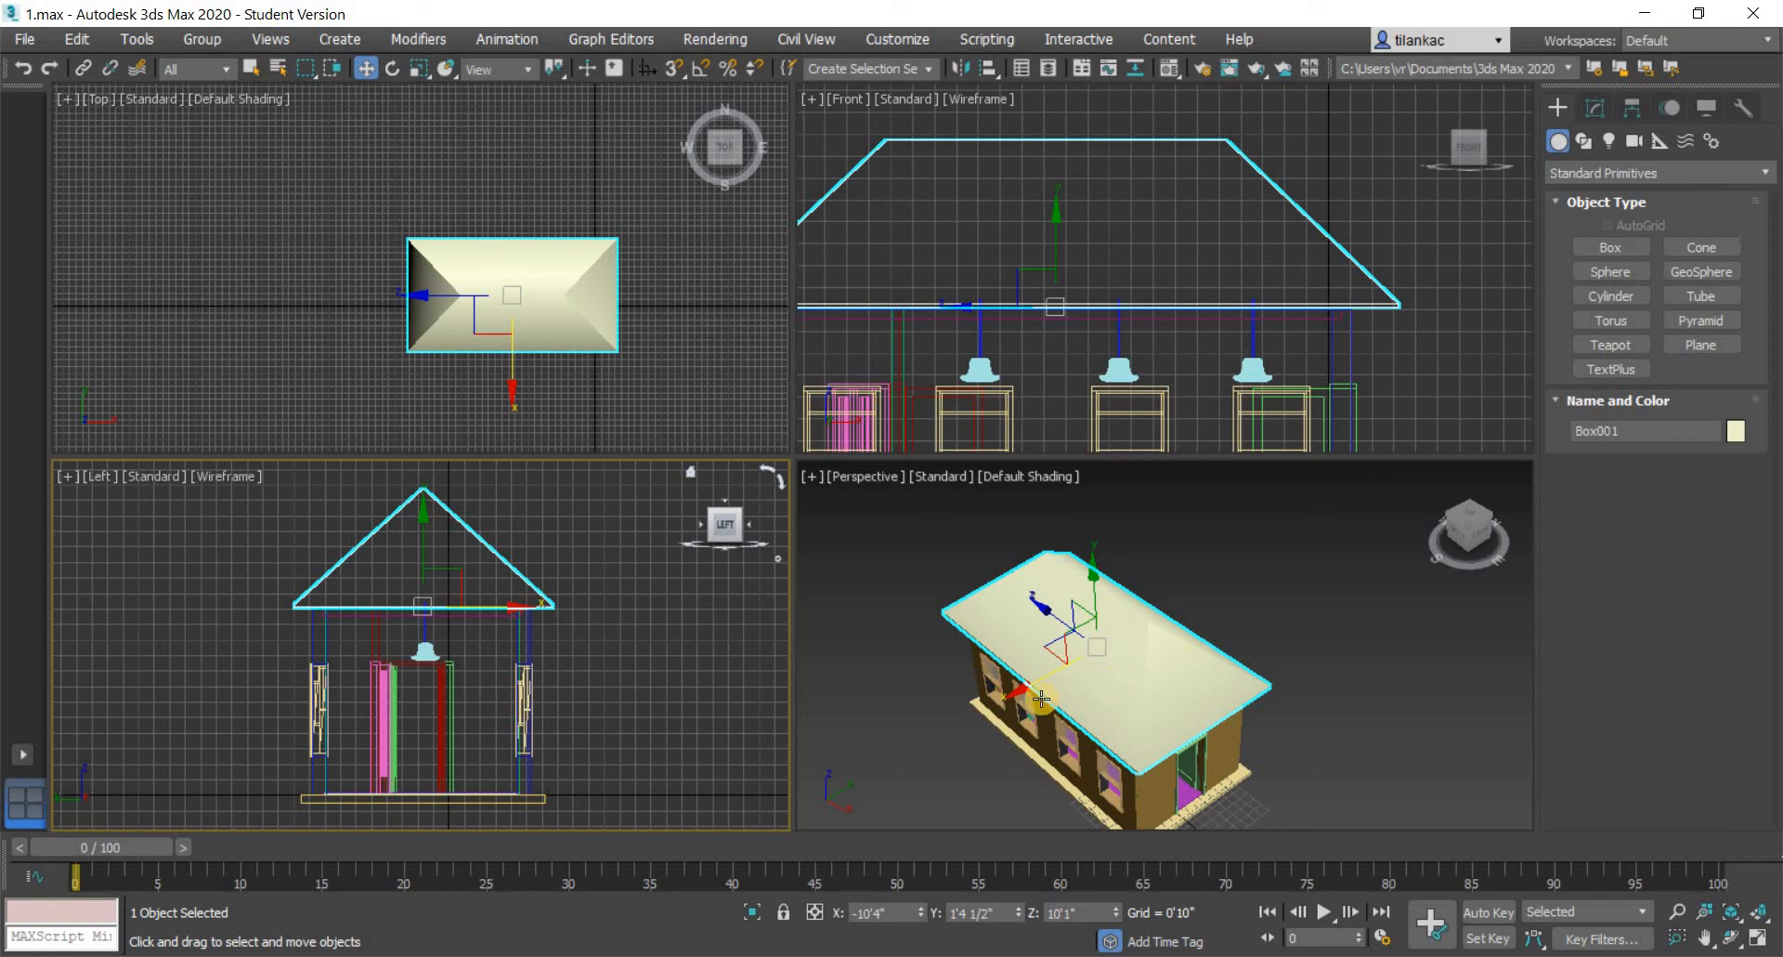
pyautogui.keyDown('alt'); pyautogui.moveTo(1041, 698); pyautogui.dragTo(1186, 615, button='middle'); pyautogui.keyUp('alt')
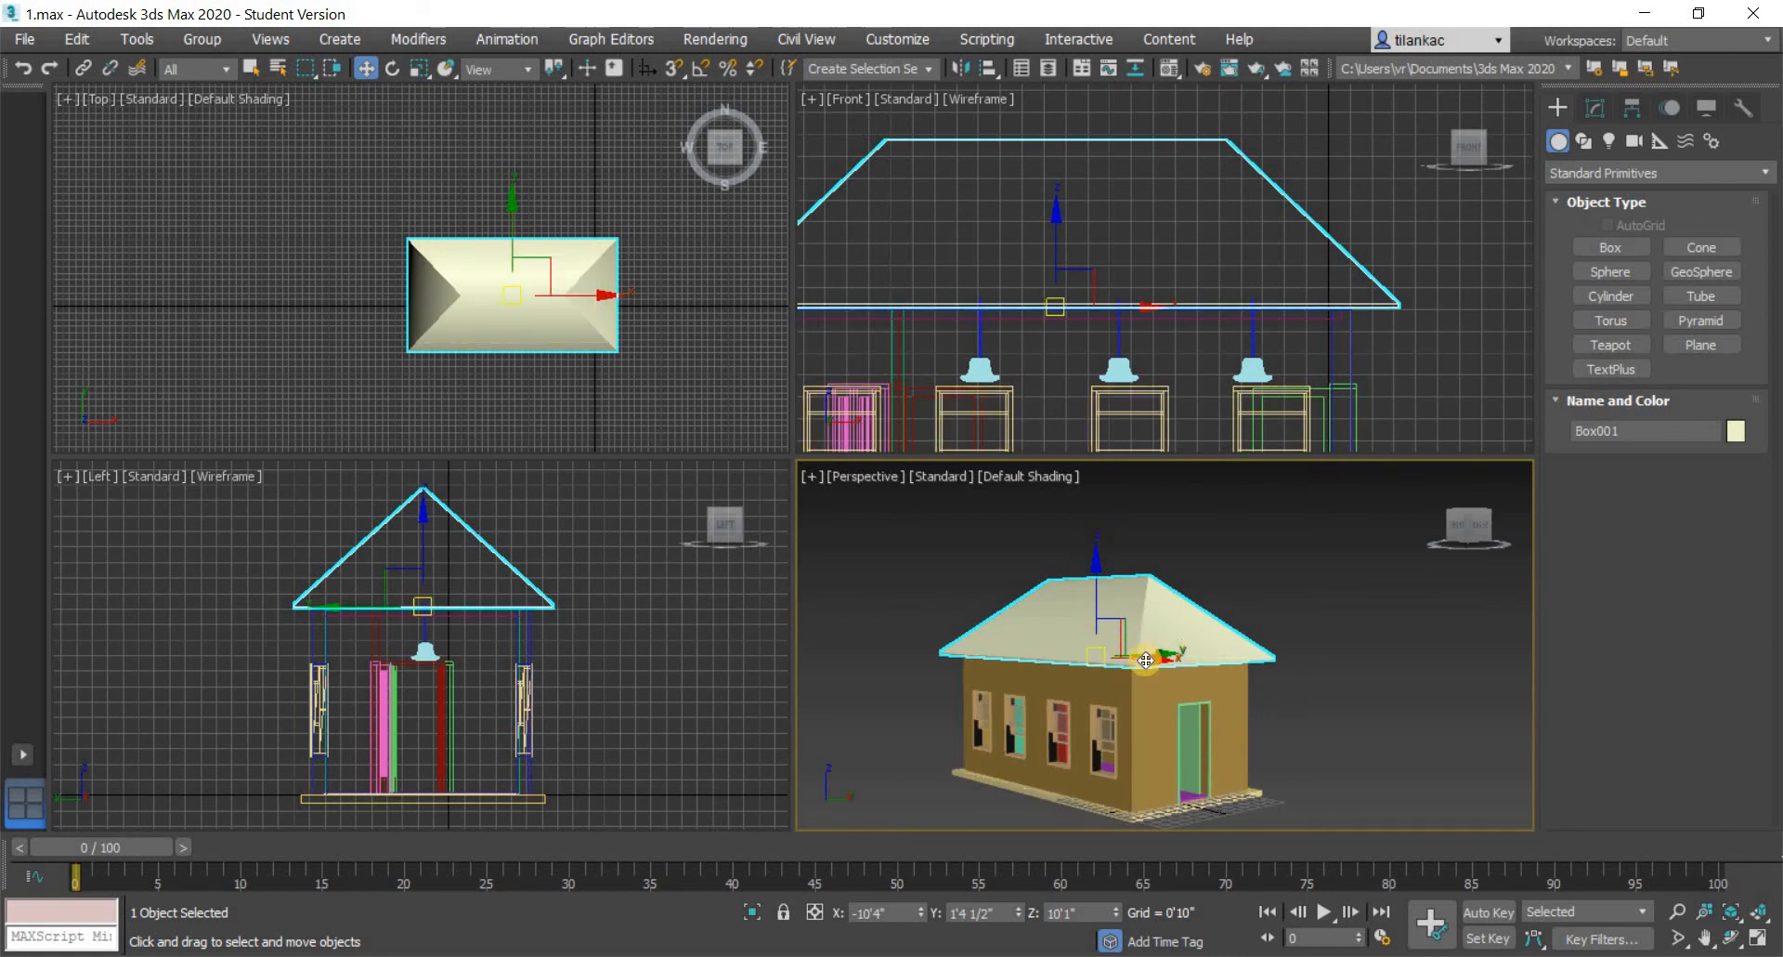
pyautogui.keyDown('alt'); pyautogui.moveTo(1209, 736); pyautogui.dragTo(1159, 550, button='middle'); pyautogui.keyUp('alt')
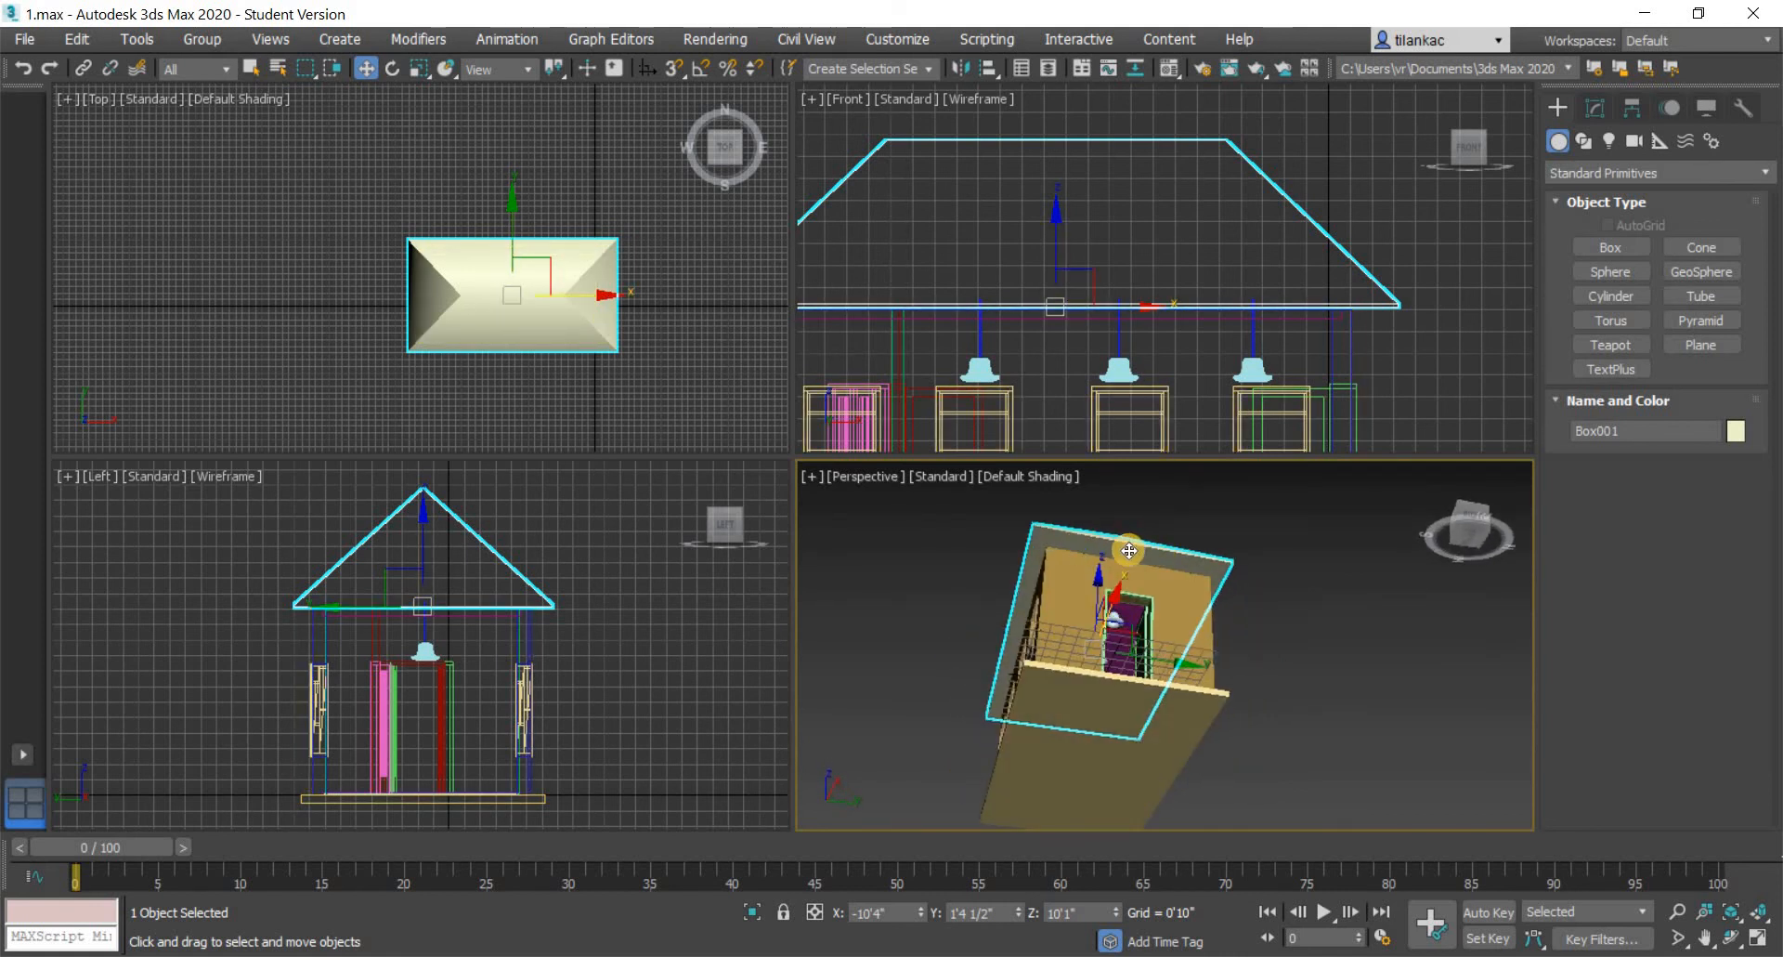
# - Save the finished house scene to its existing file, 1.max
pyautogui.keyDown('alt'); pyautogui.moveTo(1142, 757); pyautogui.dragTo(1110, 682, button='middle'); pyautogui.keyUp('alt')
pyautogui.scroll(3, 1110, 683)
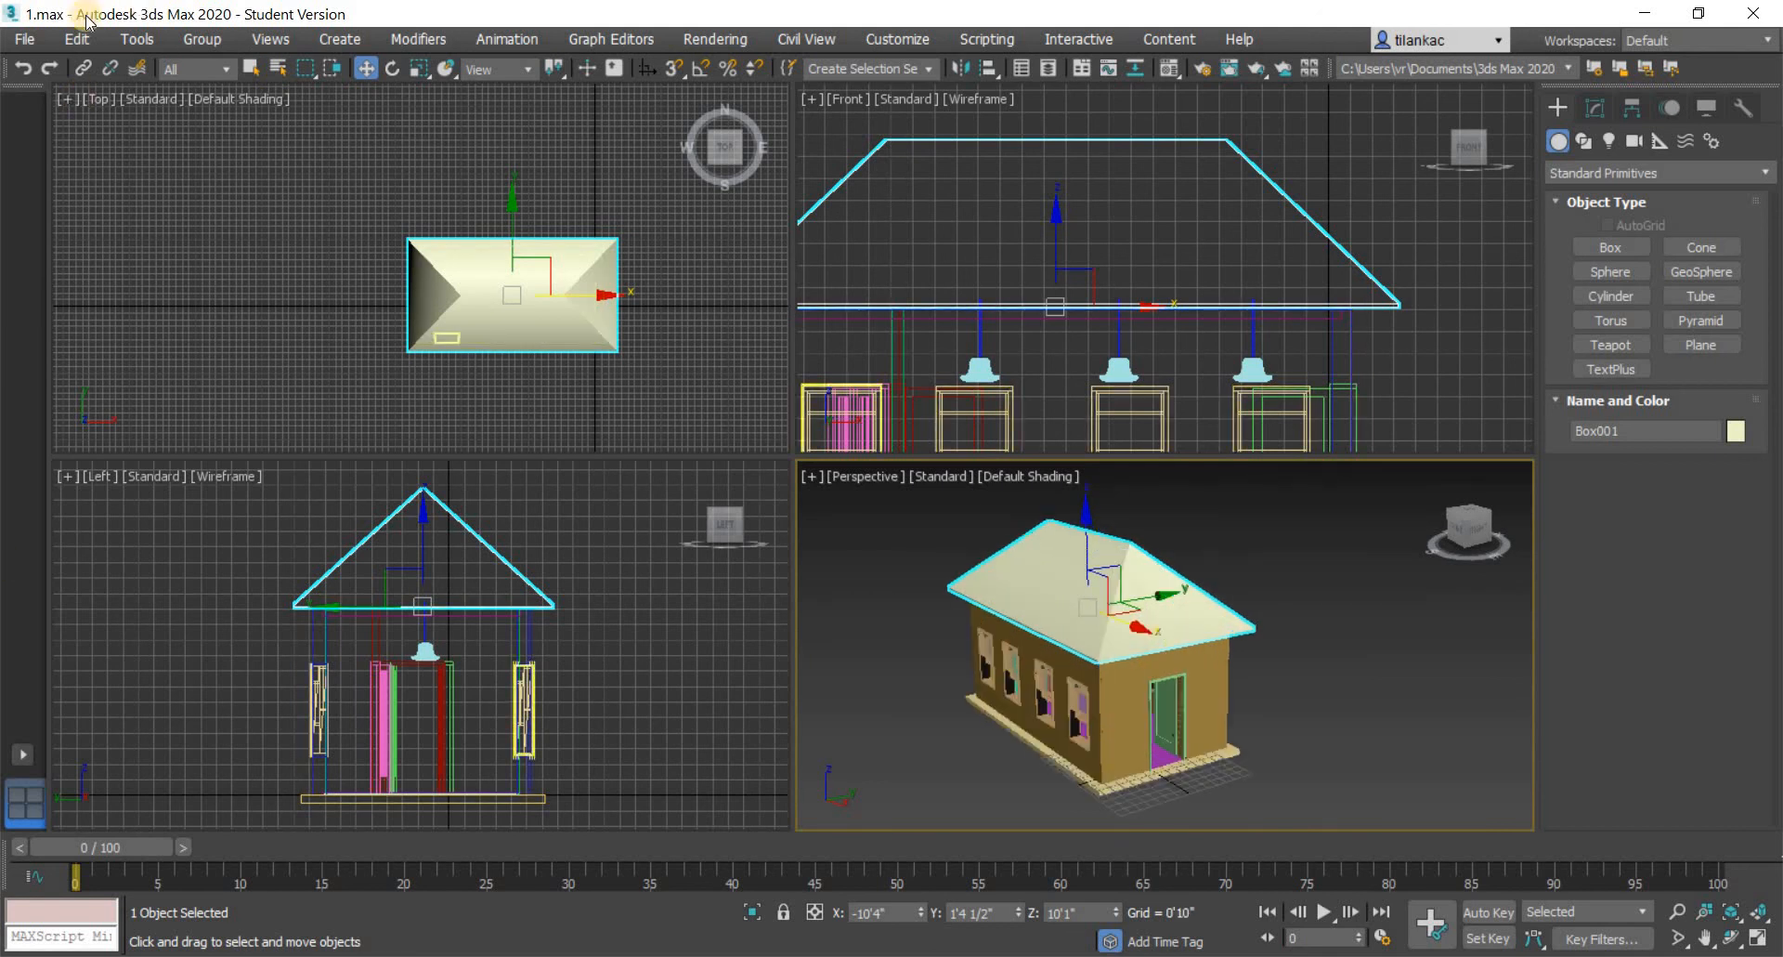
pyautogui.click(20, 40)
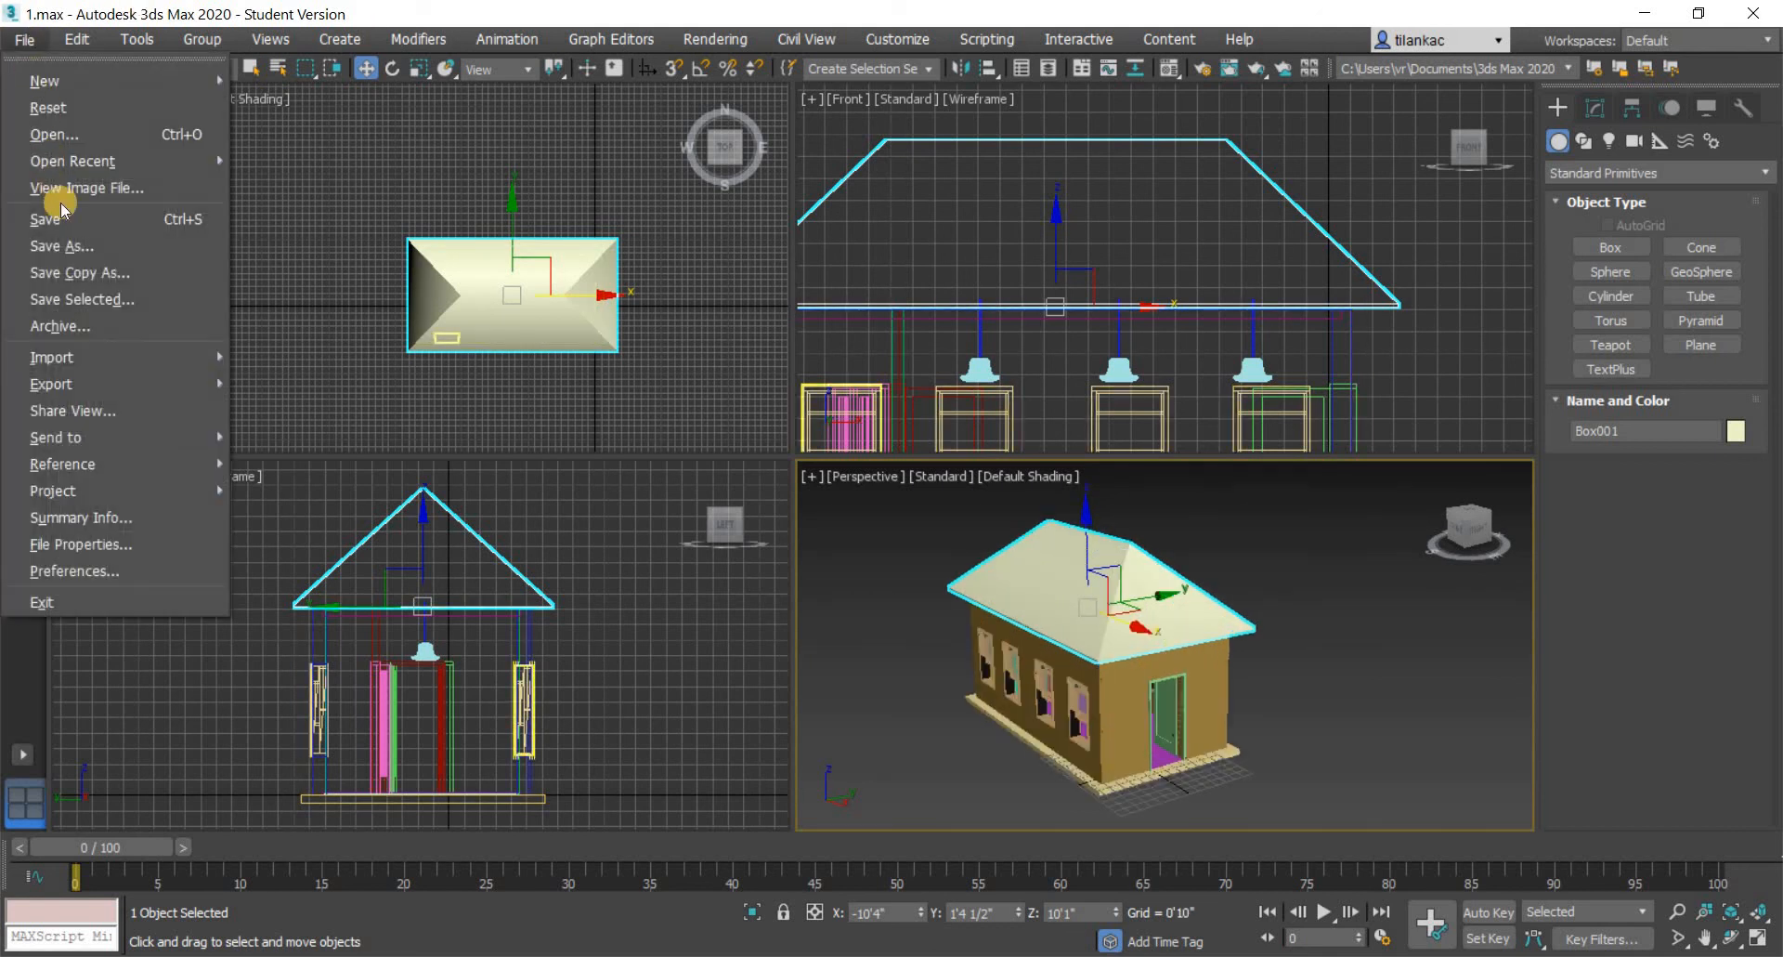
pyautogui.moveTo(167, 383)
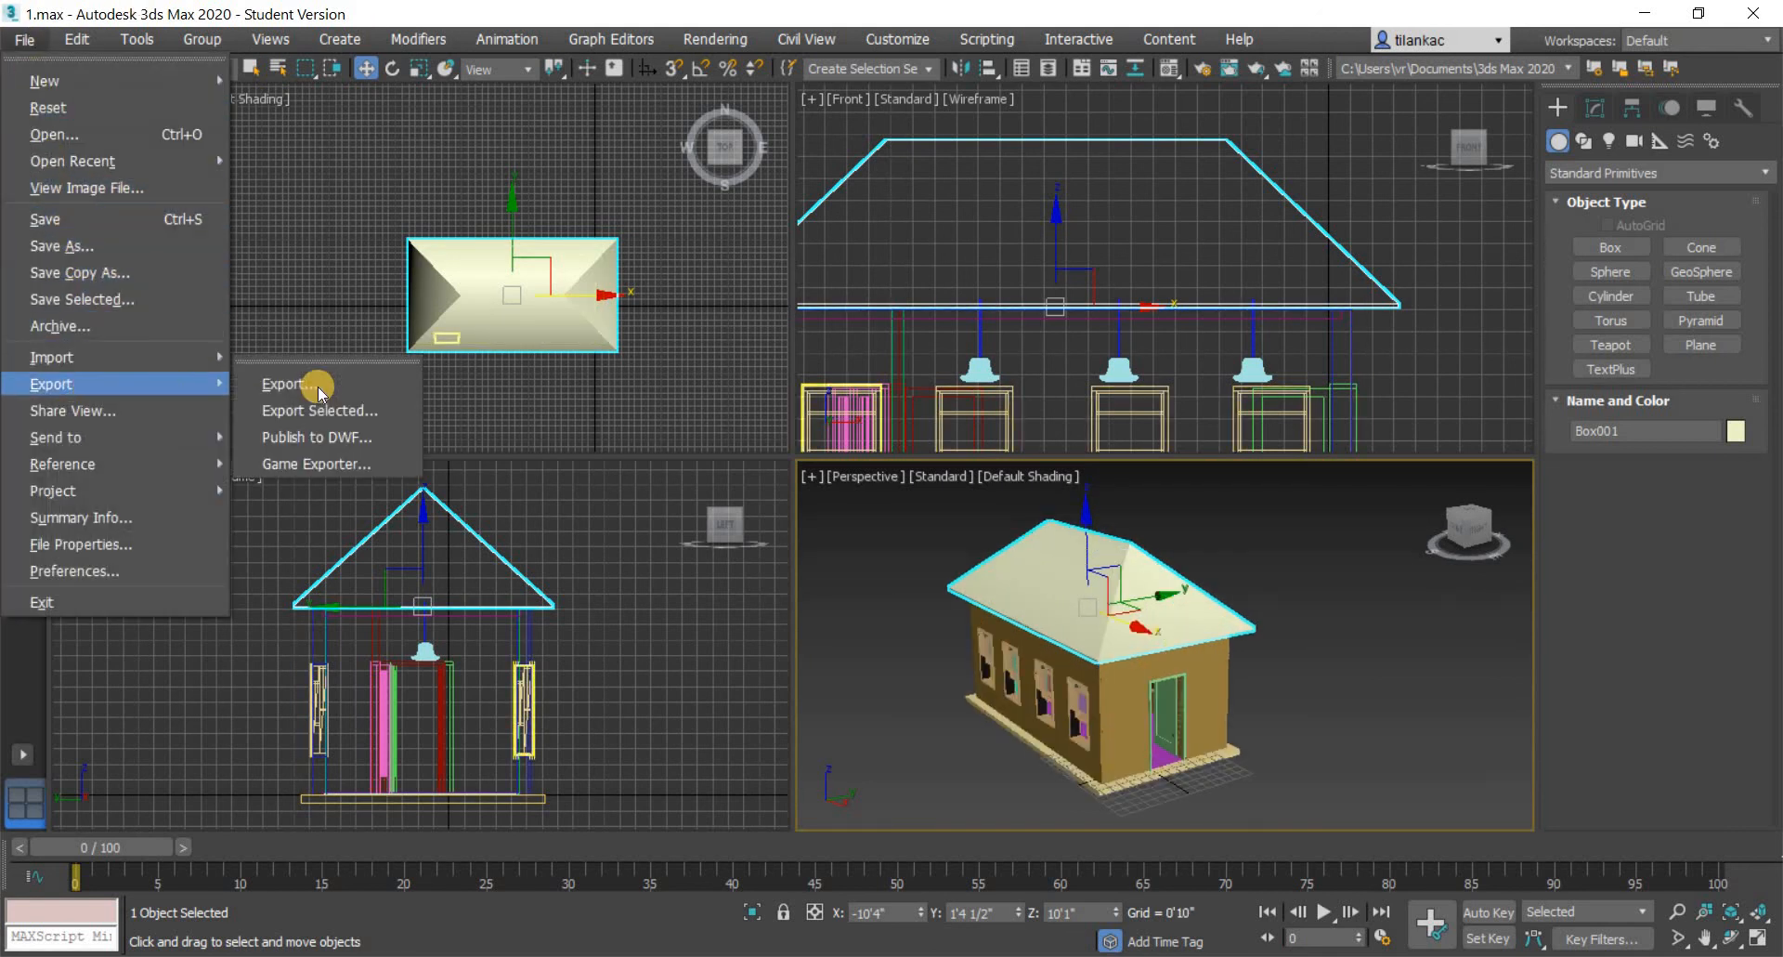
pyautogui.click(124, 218)
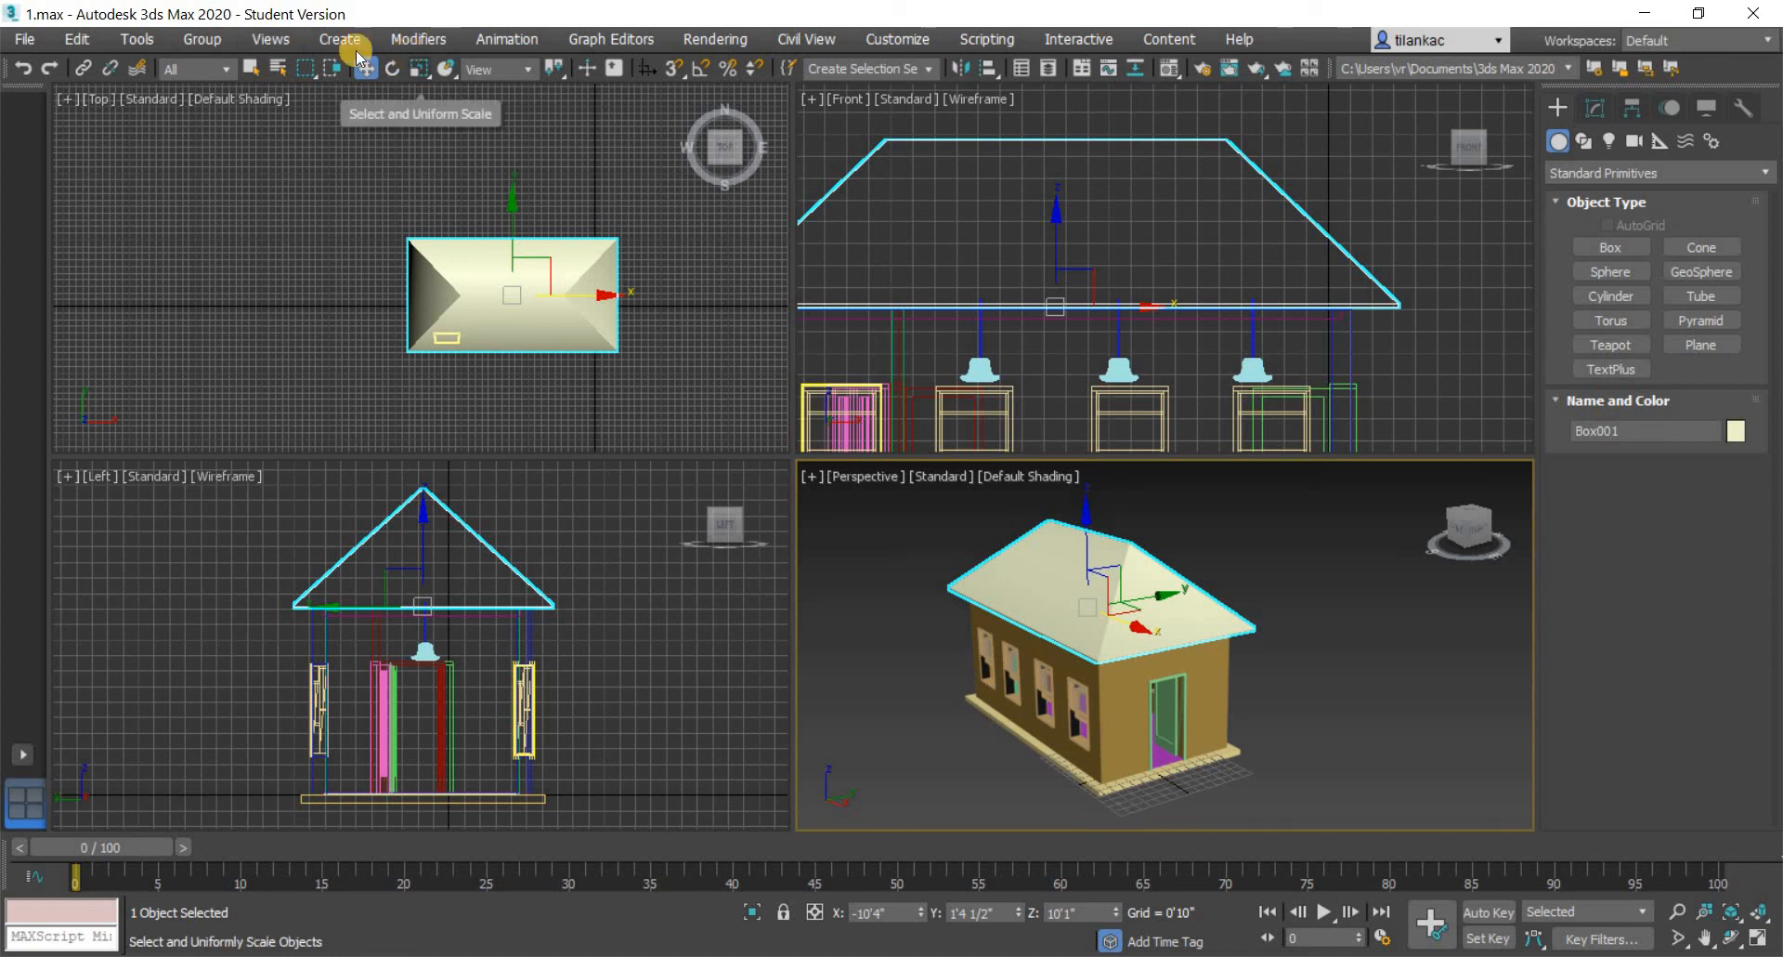
# - Export the whole scene as an Autodesk FBX file named Cottage 2 into the Desktop's 3dsmax folder, using the Autodesk Media & Entertainment preset
pyautogui.click(25, 39)
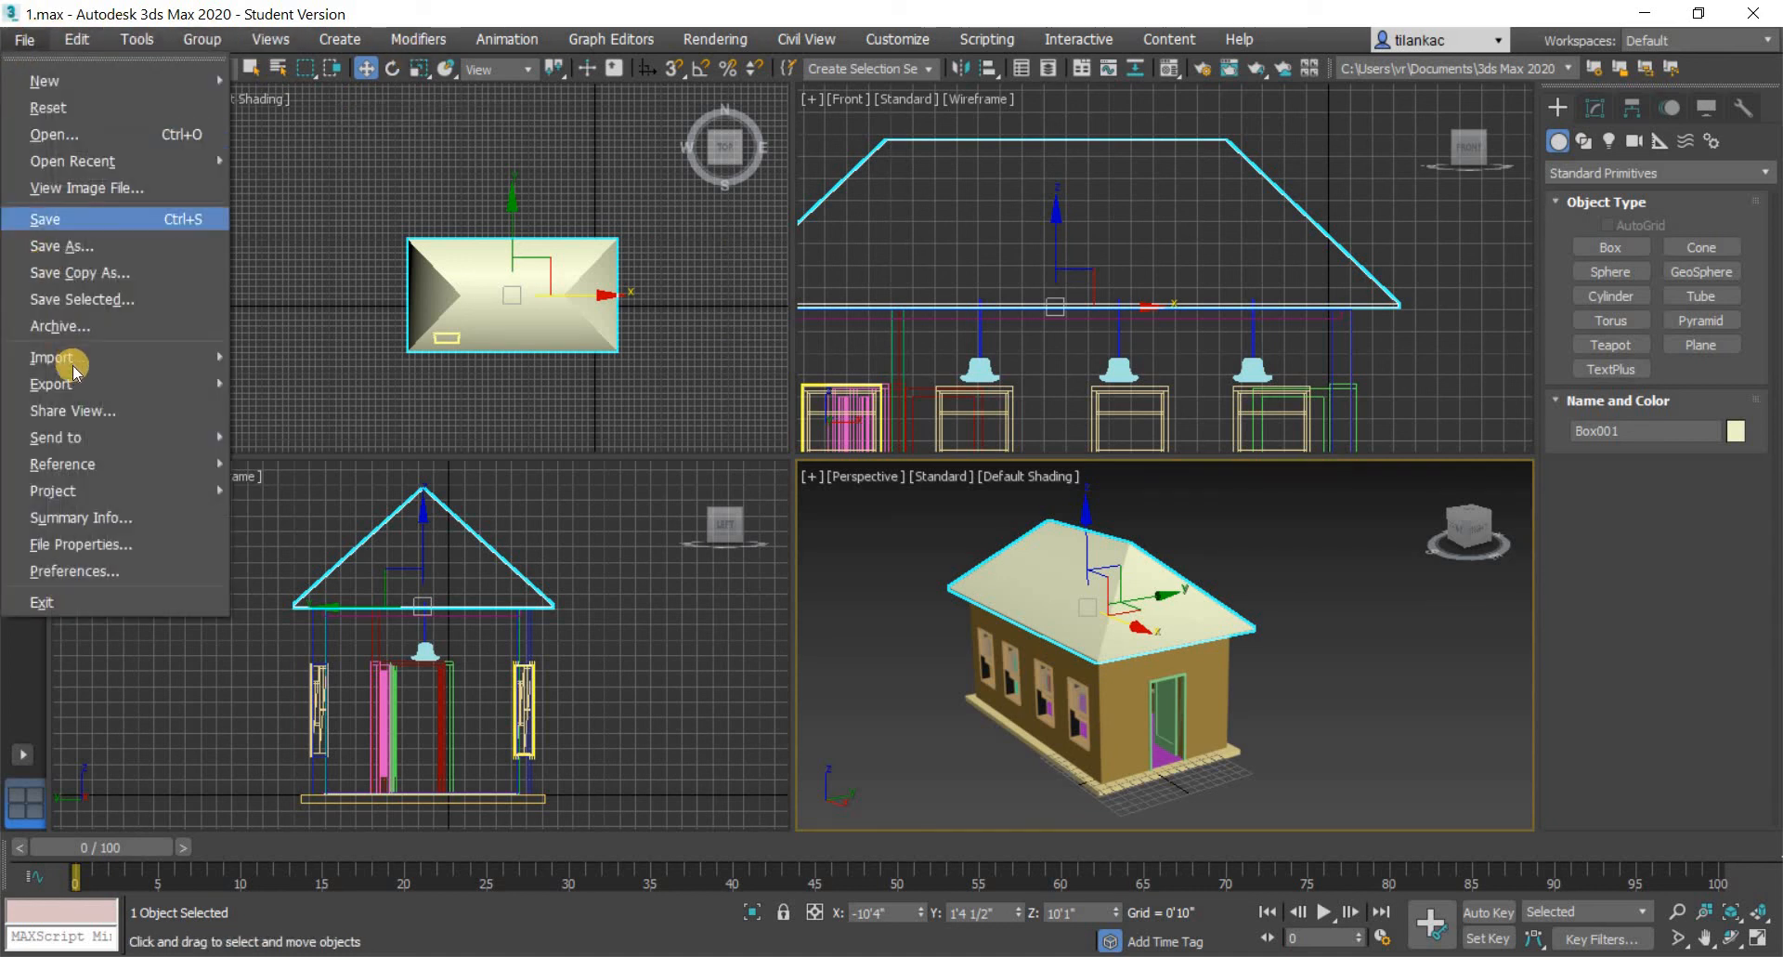
pyautogui.moveTo(108, 382)
pyautogui.click(296, 384)
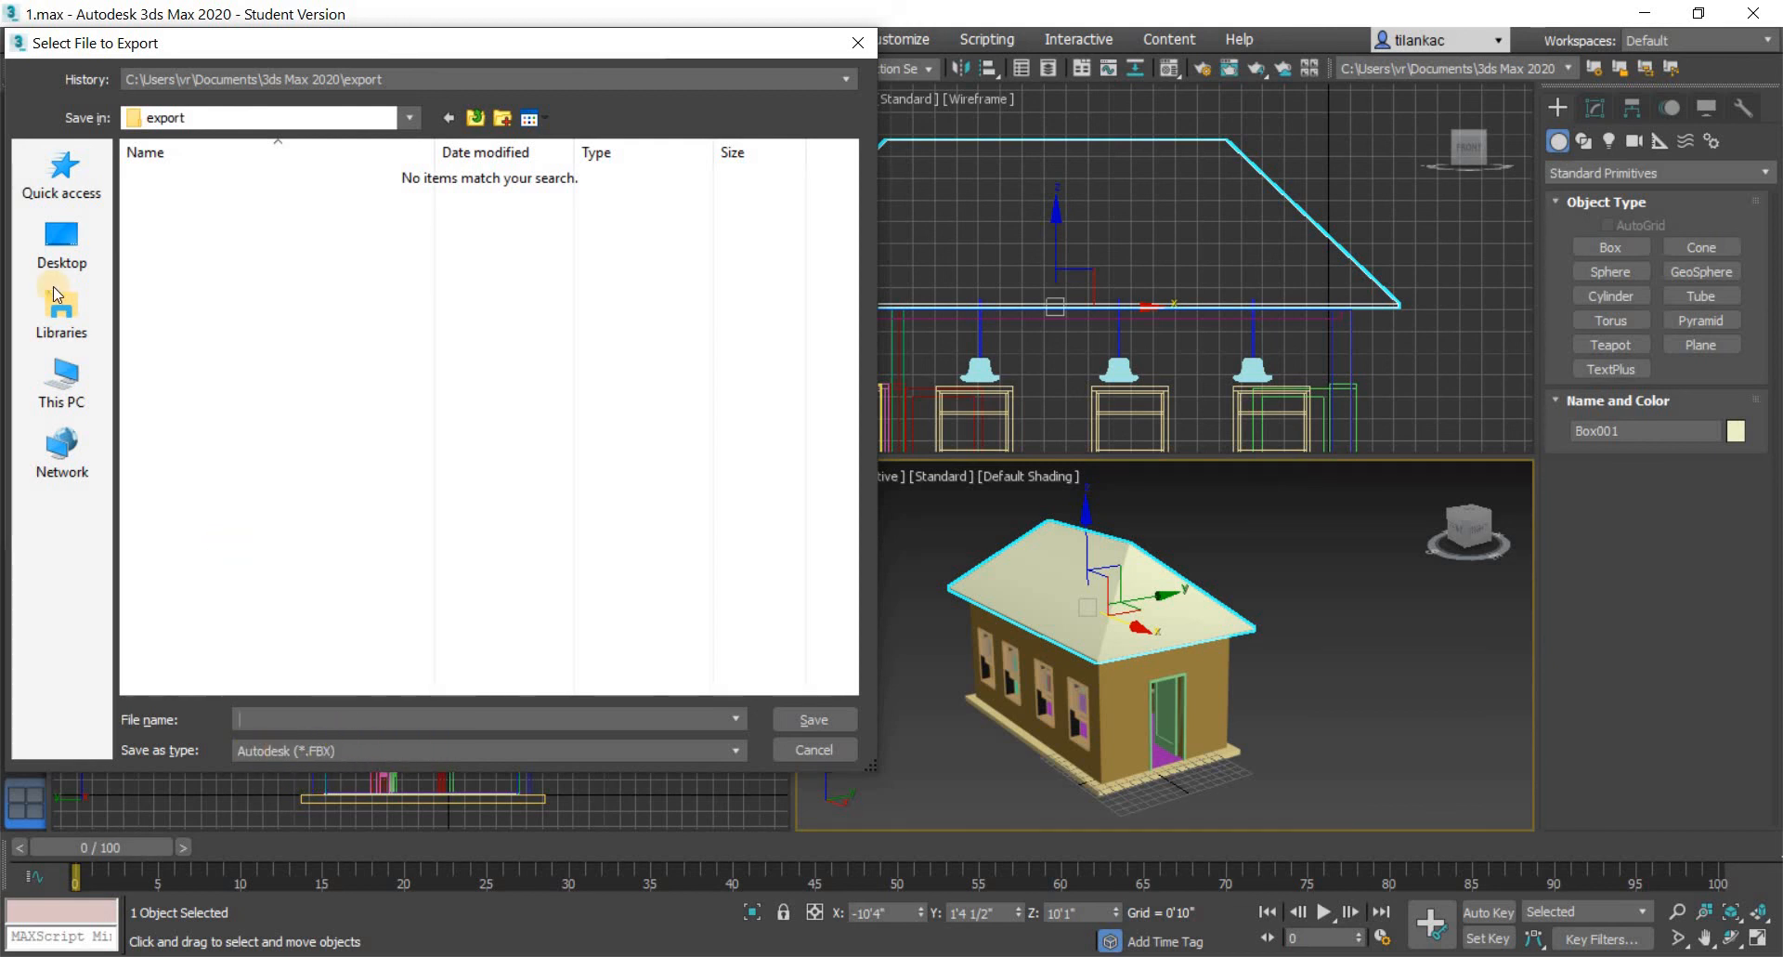
pyautogui.click(61, 243)
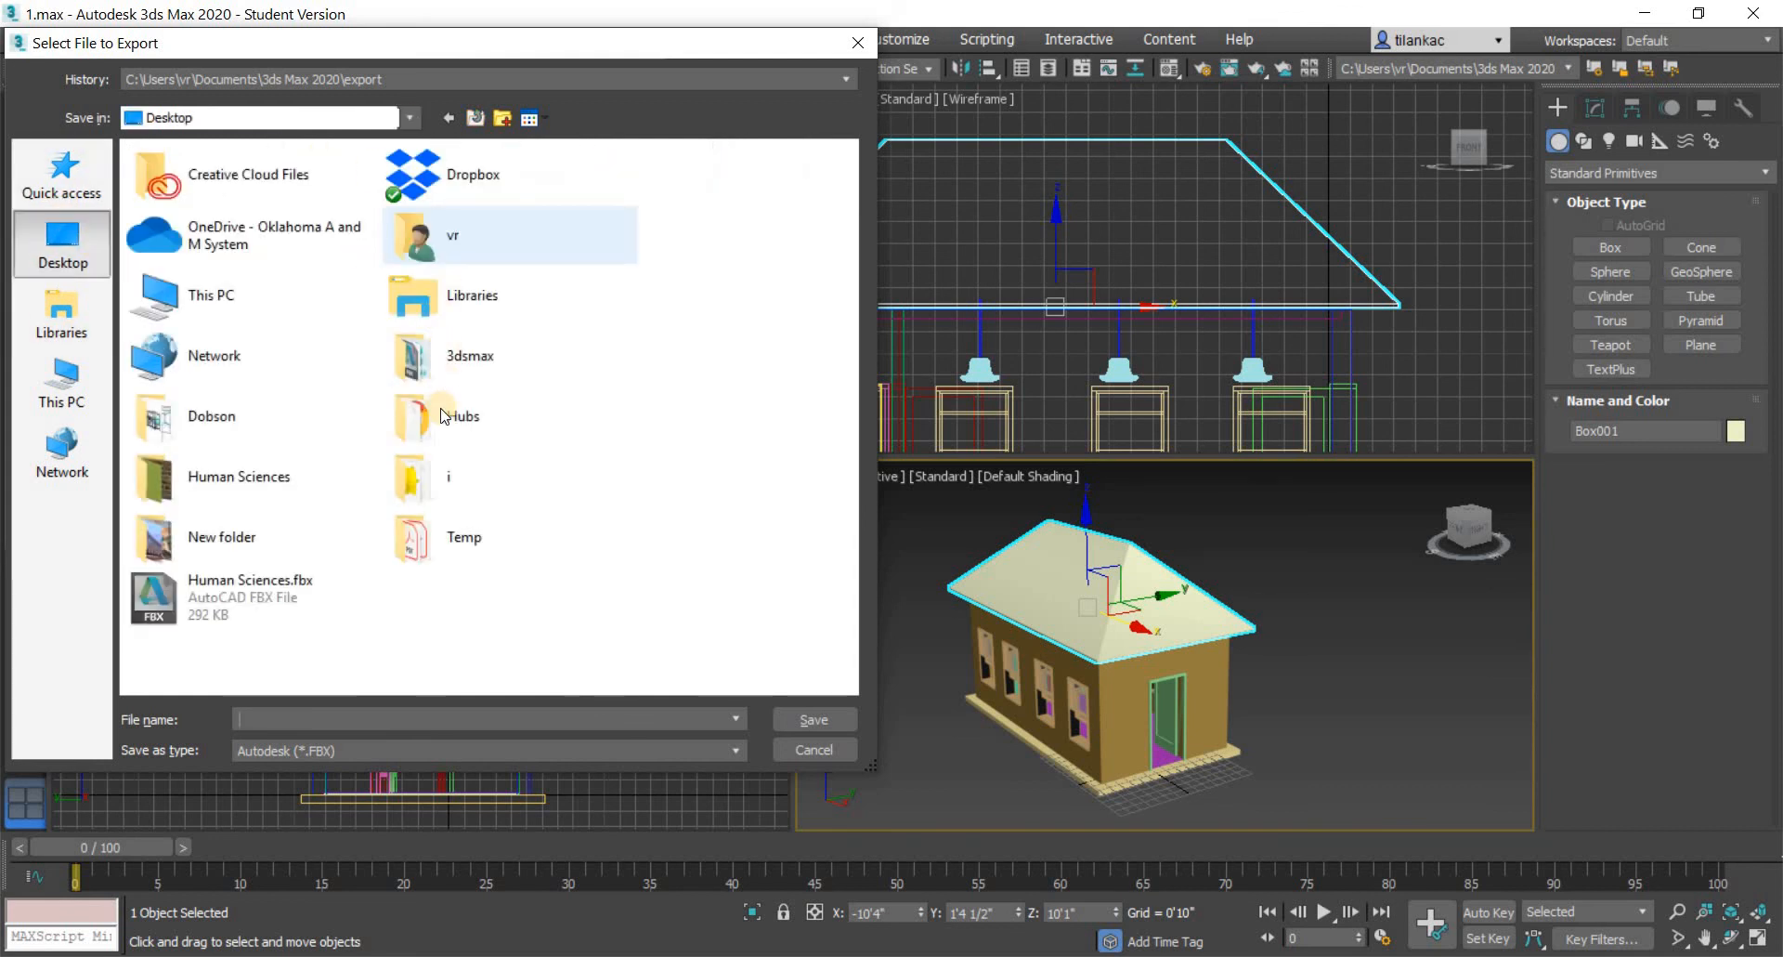
pyautogui.doubleClick(455, 356)
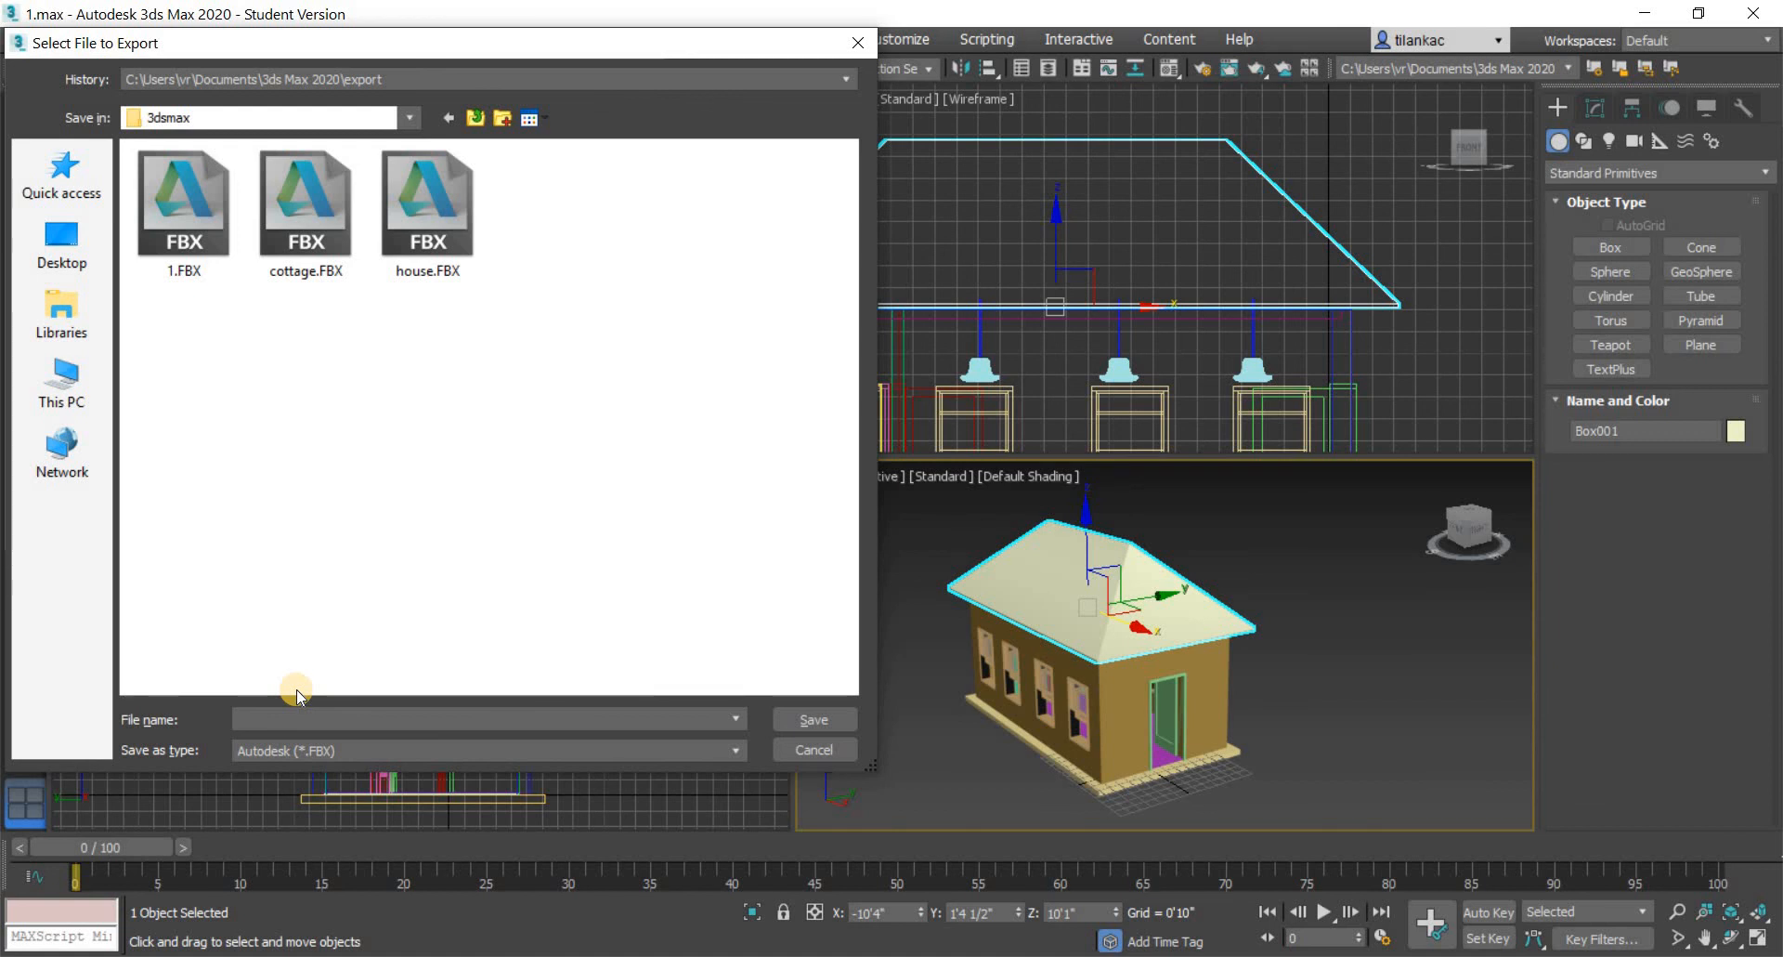
pyautogui.write('Cottag')
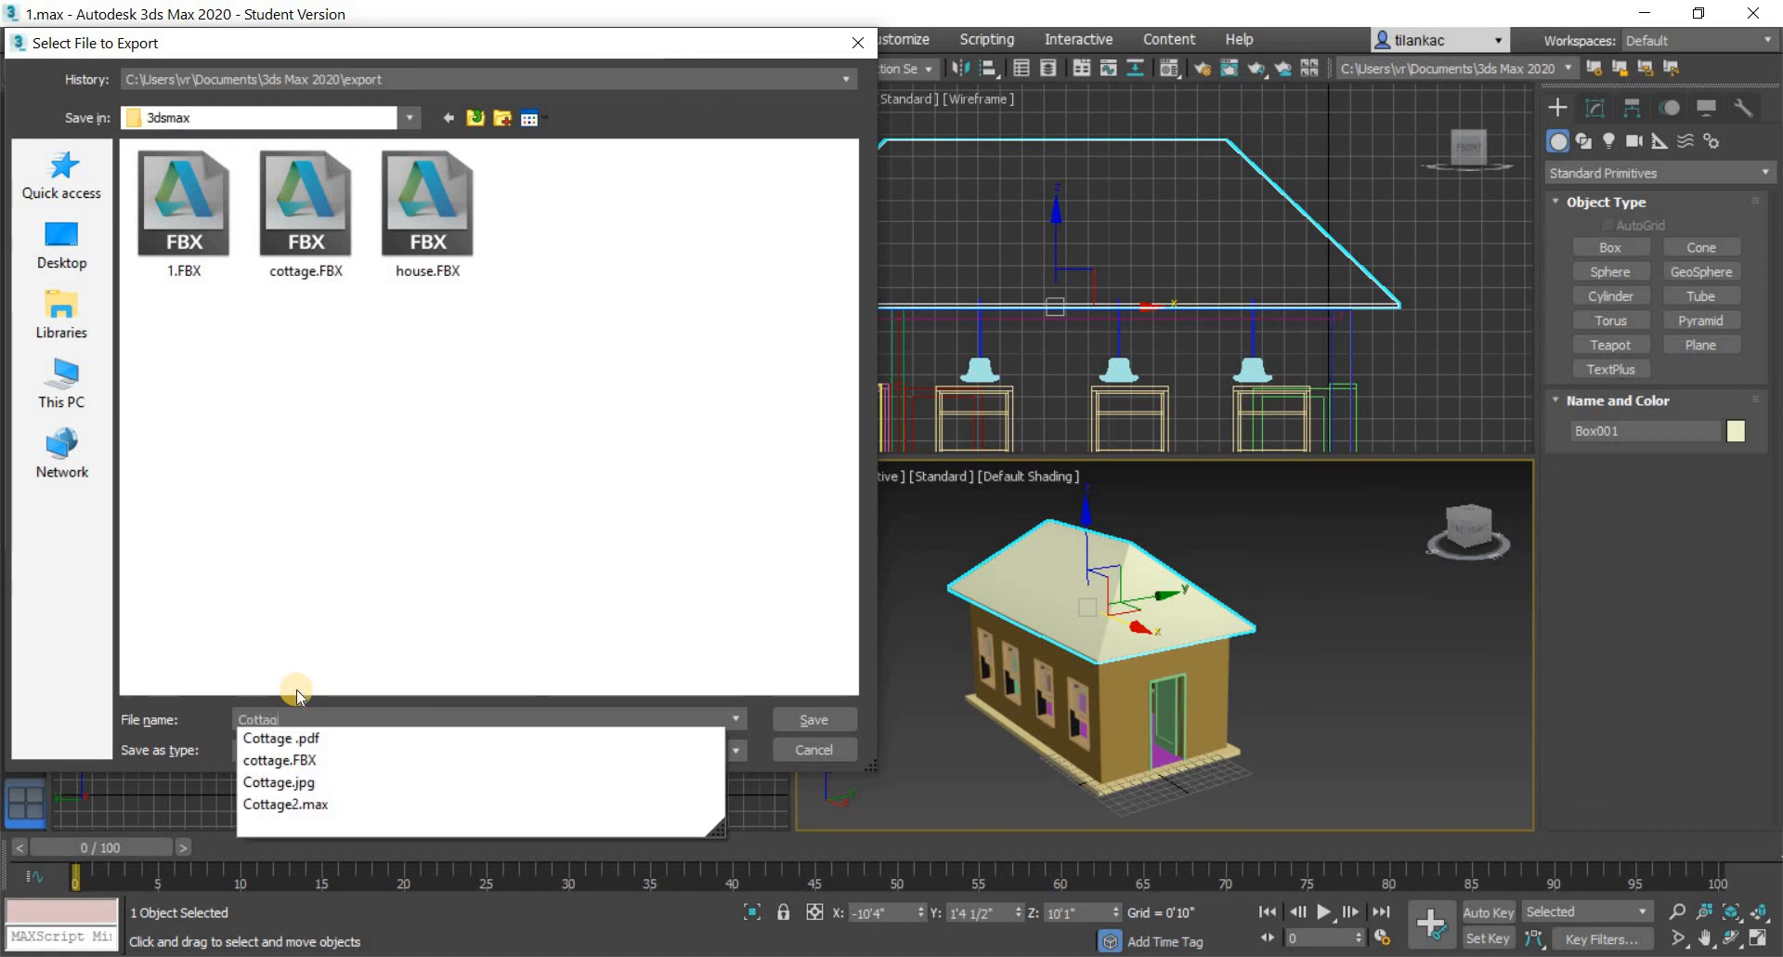
pyautogui.write('e 2')
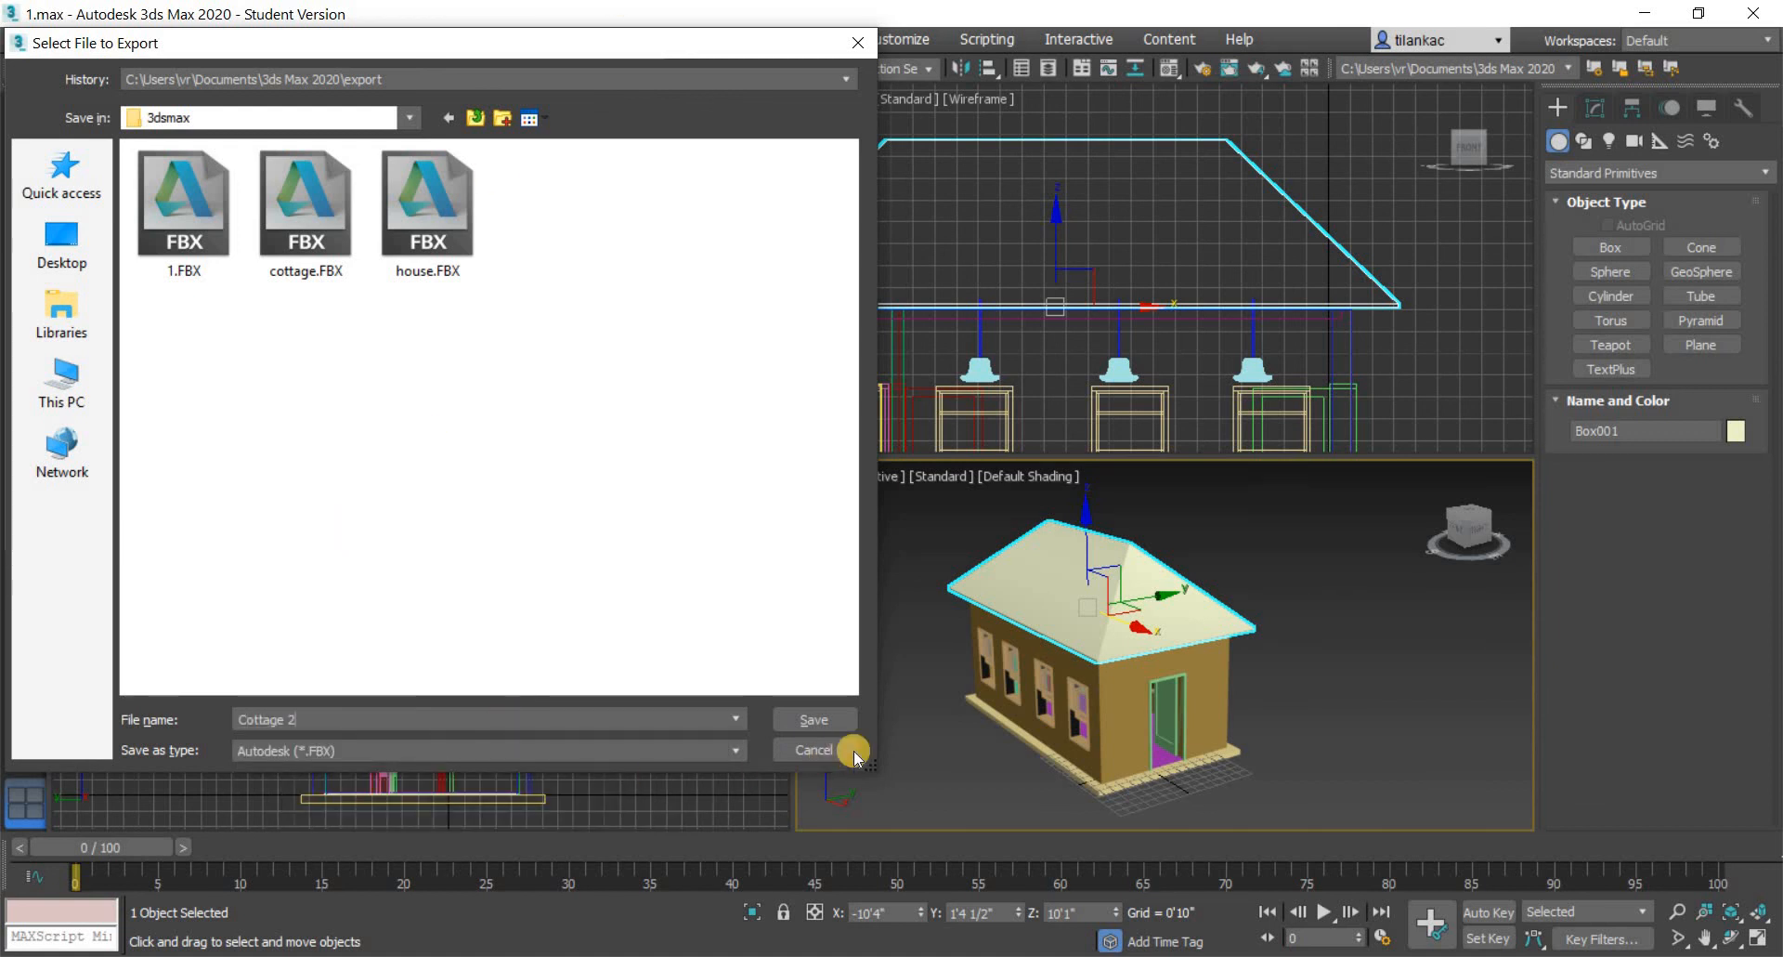
pyautogui.click(830, 710)
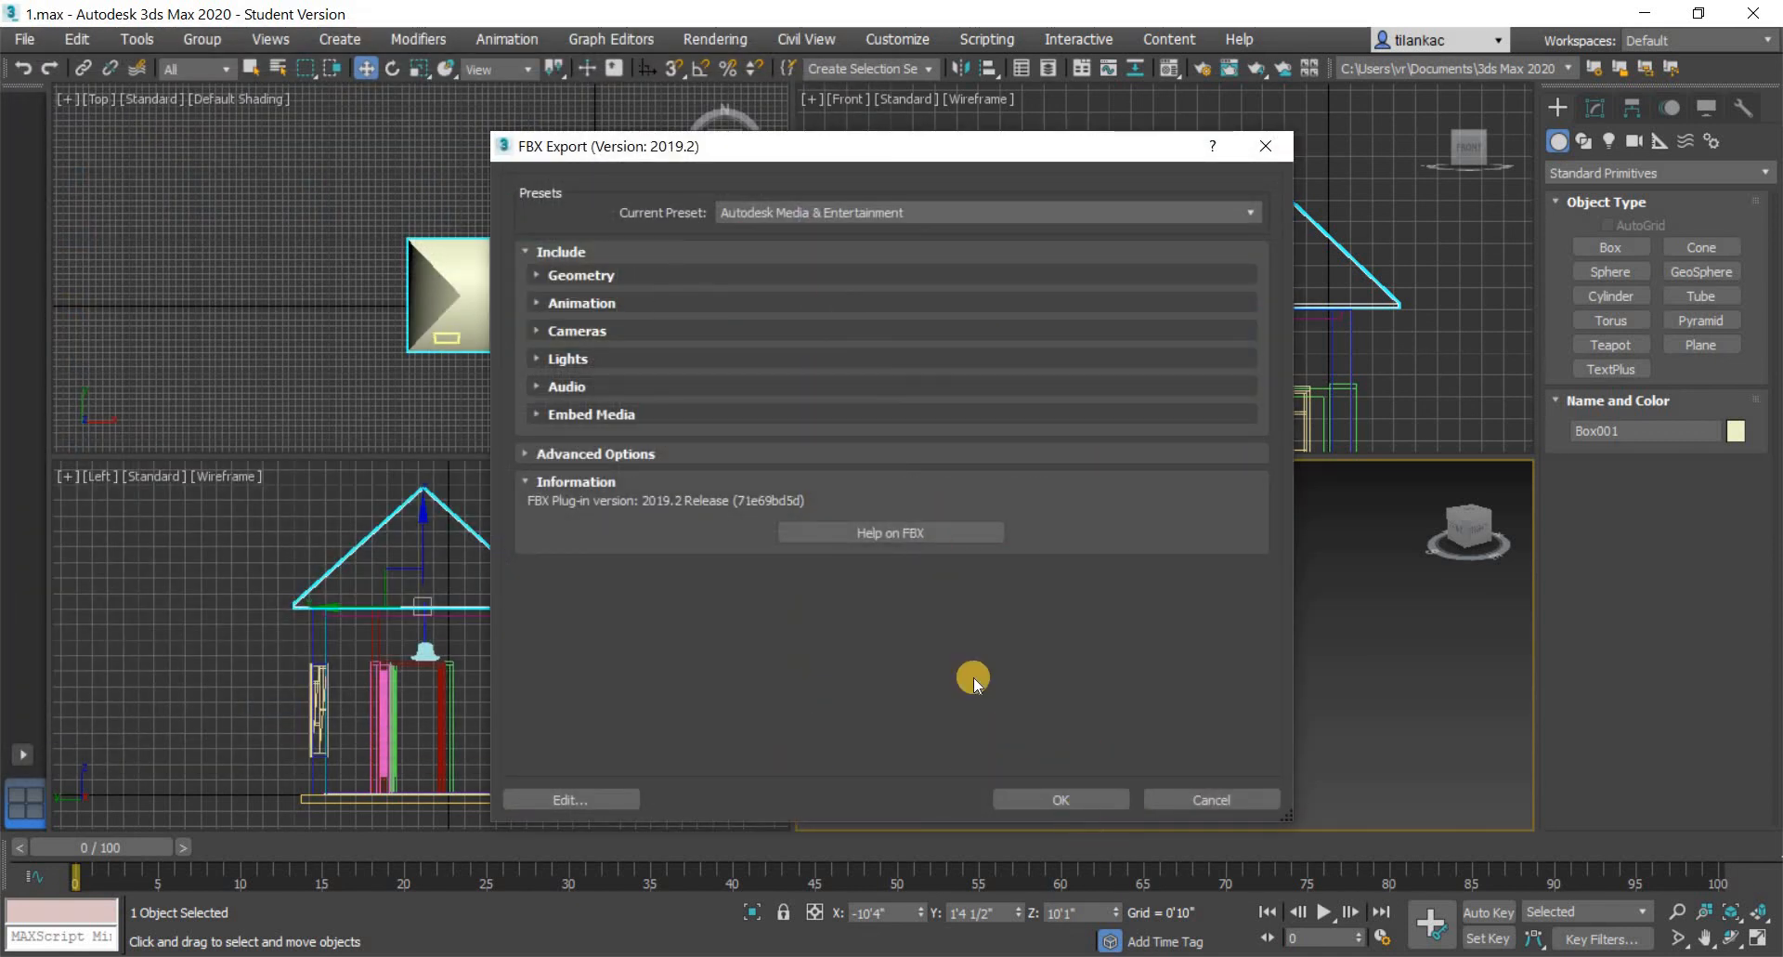
pyautogui.click(1062, 797)
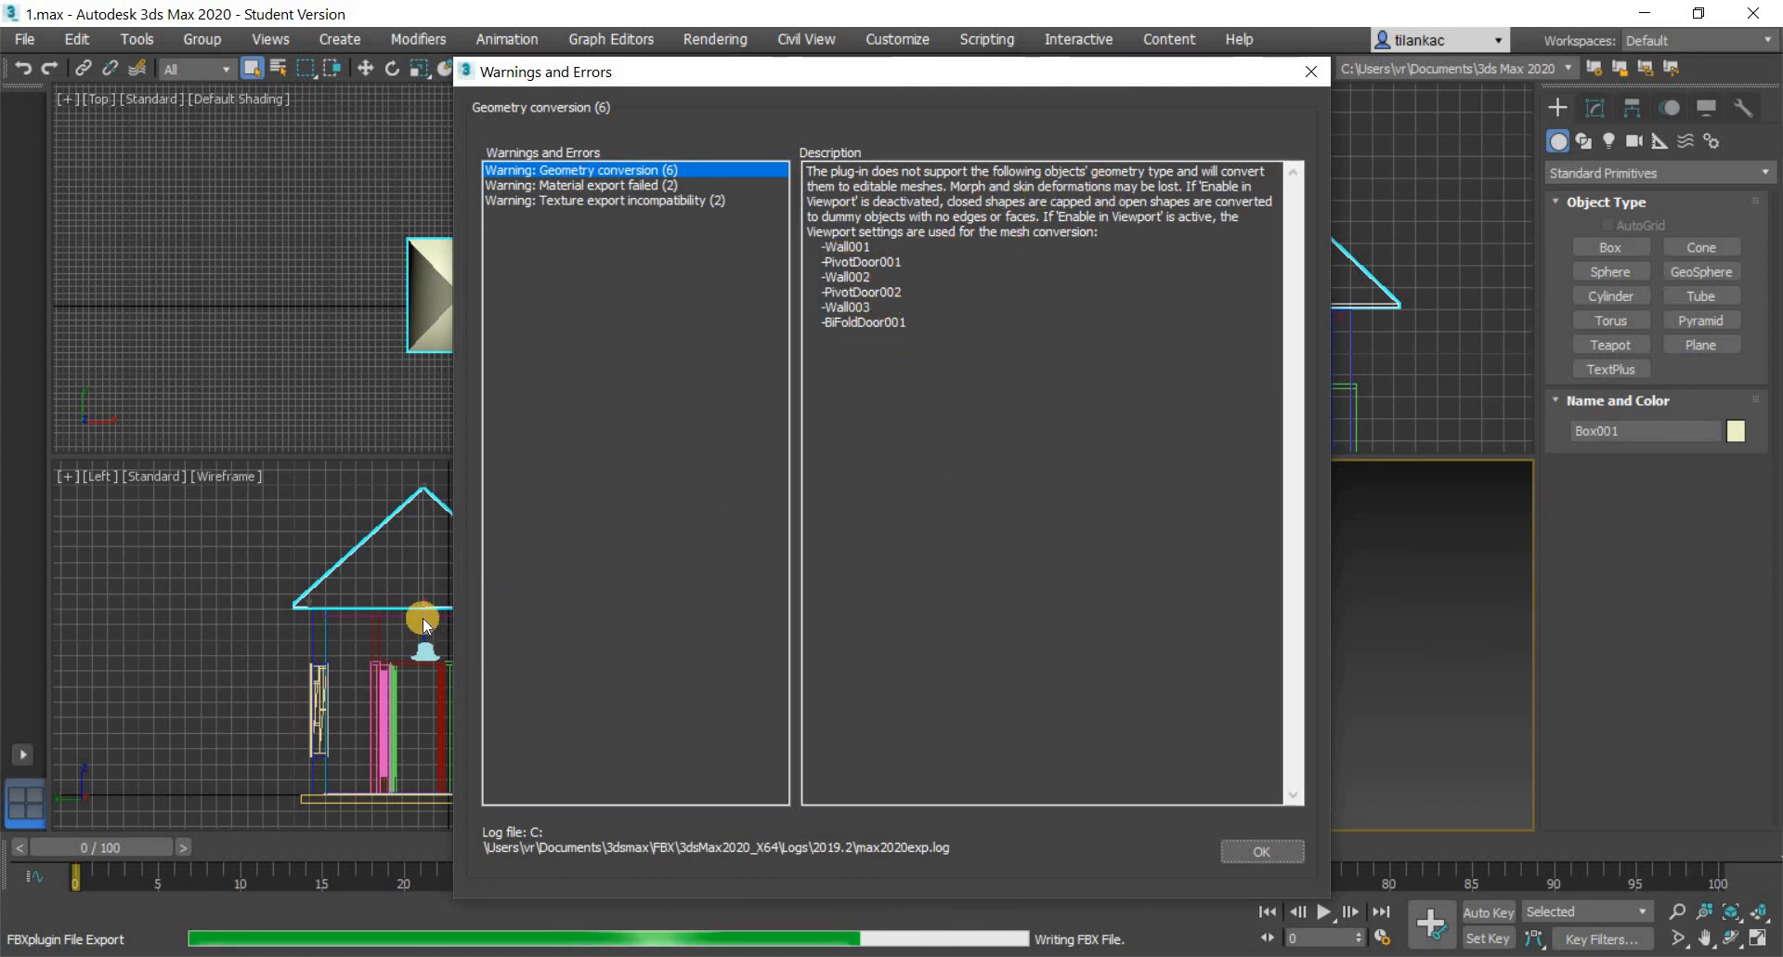
pyautogui.click(1280, 854)
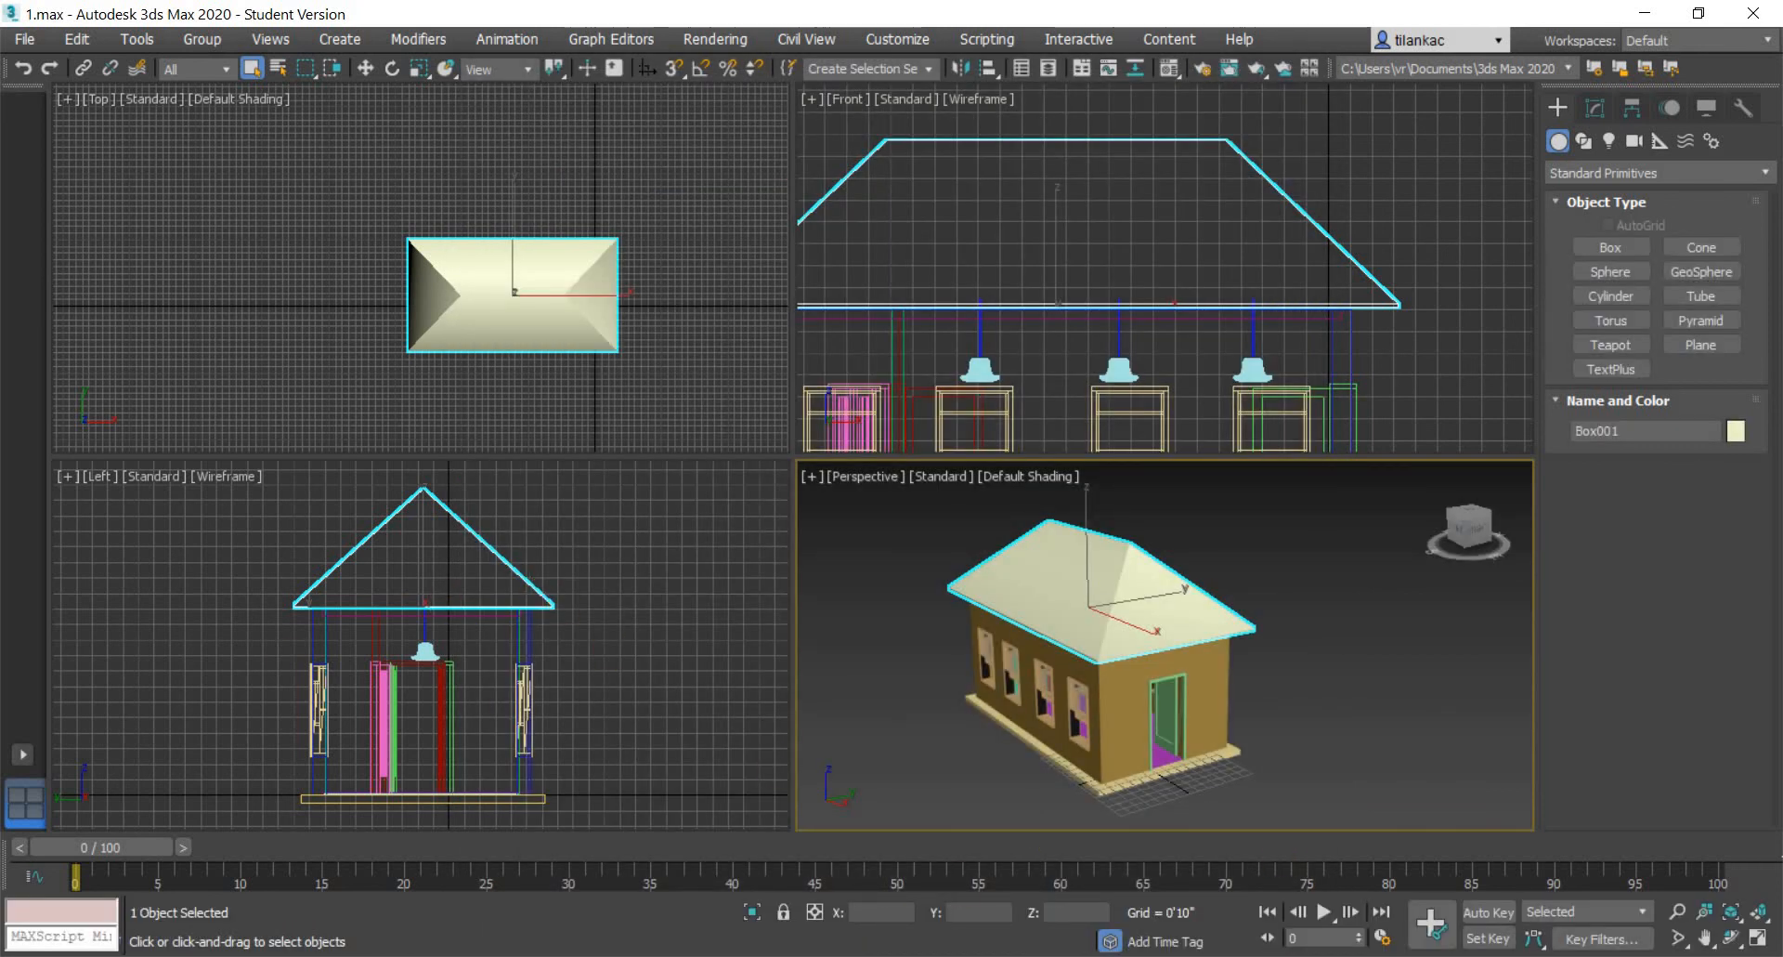
# - Switch to File Explorer to check the 3dsmax folder for the exported Cottage 2 file, and return to 3ds Max
pyautogui.hotkey('alt', 'Tab')
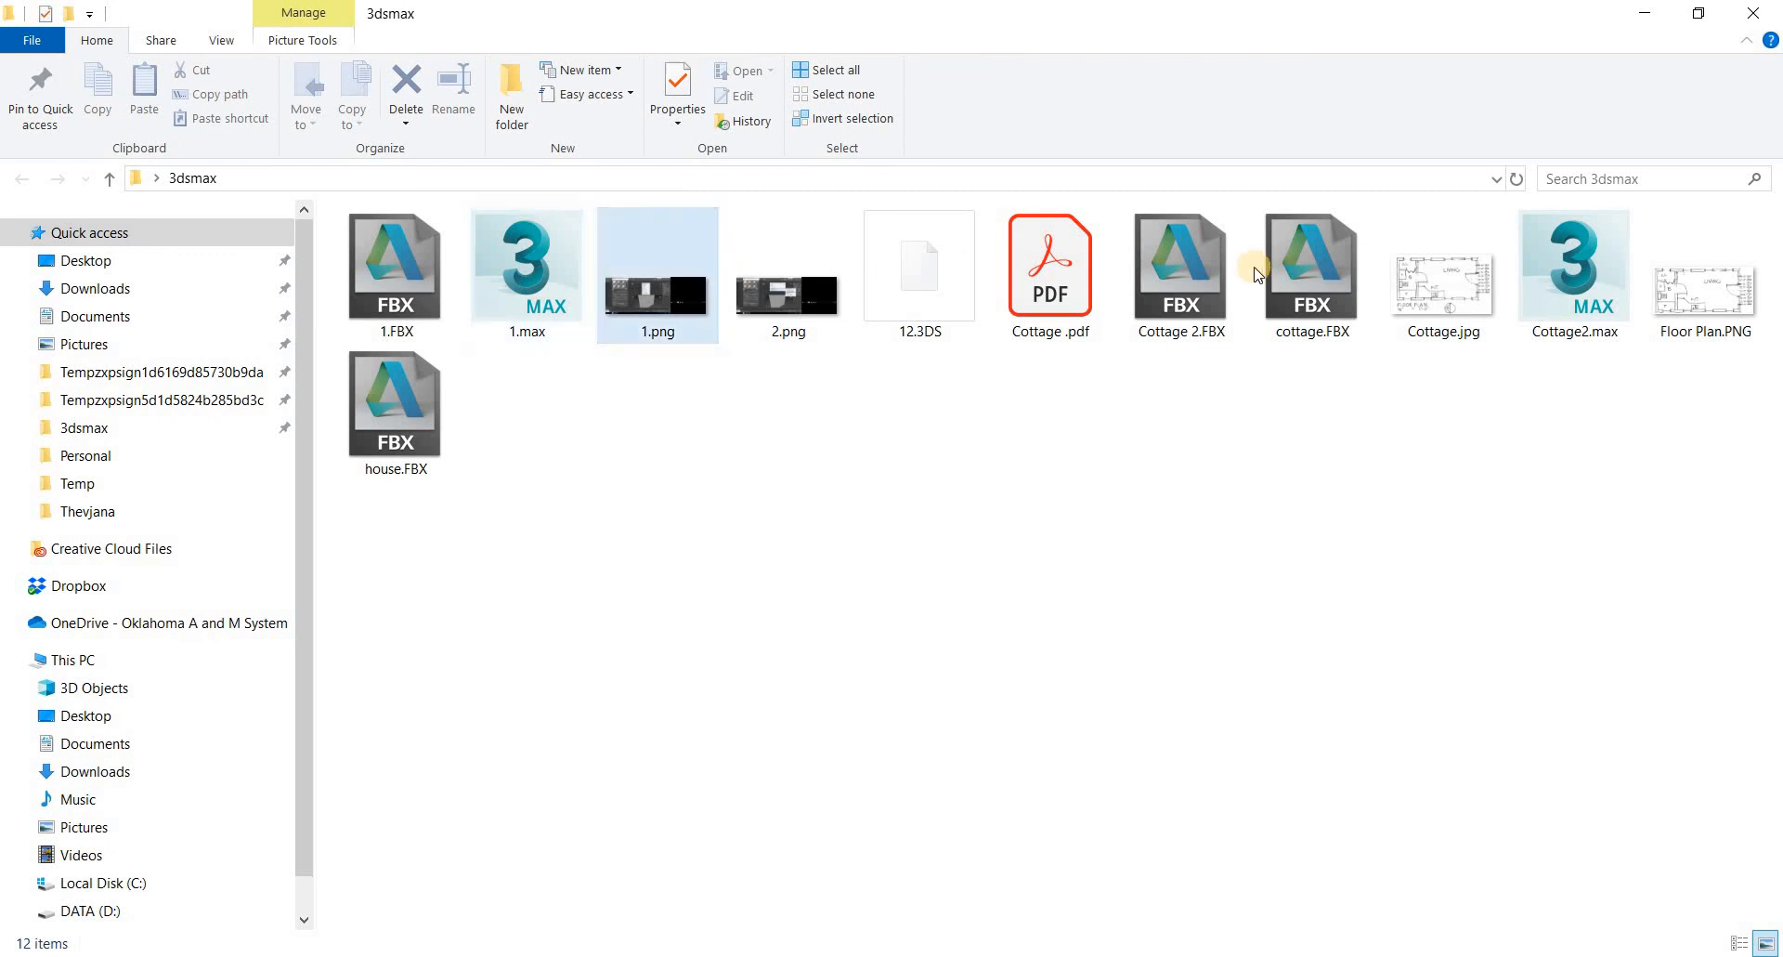
pyautogui.click(1649, 19)
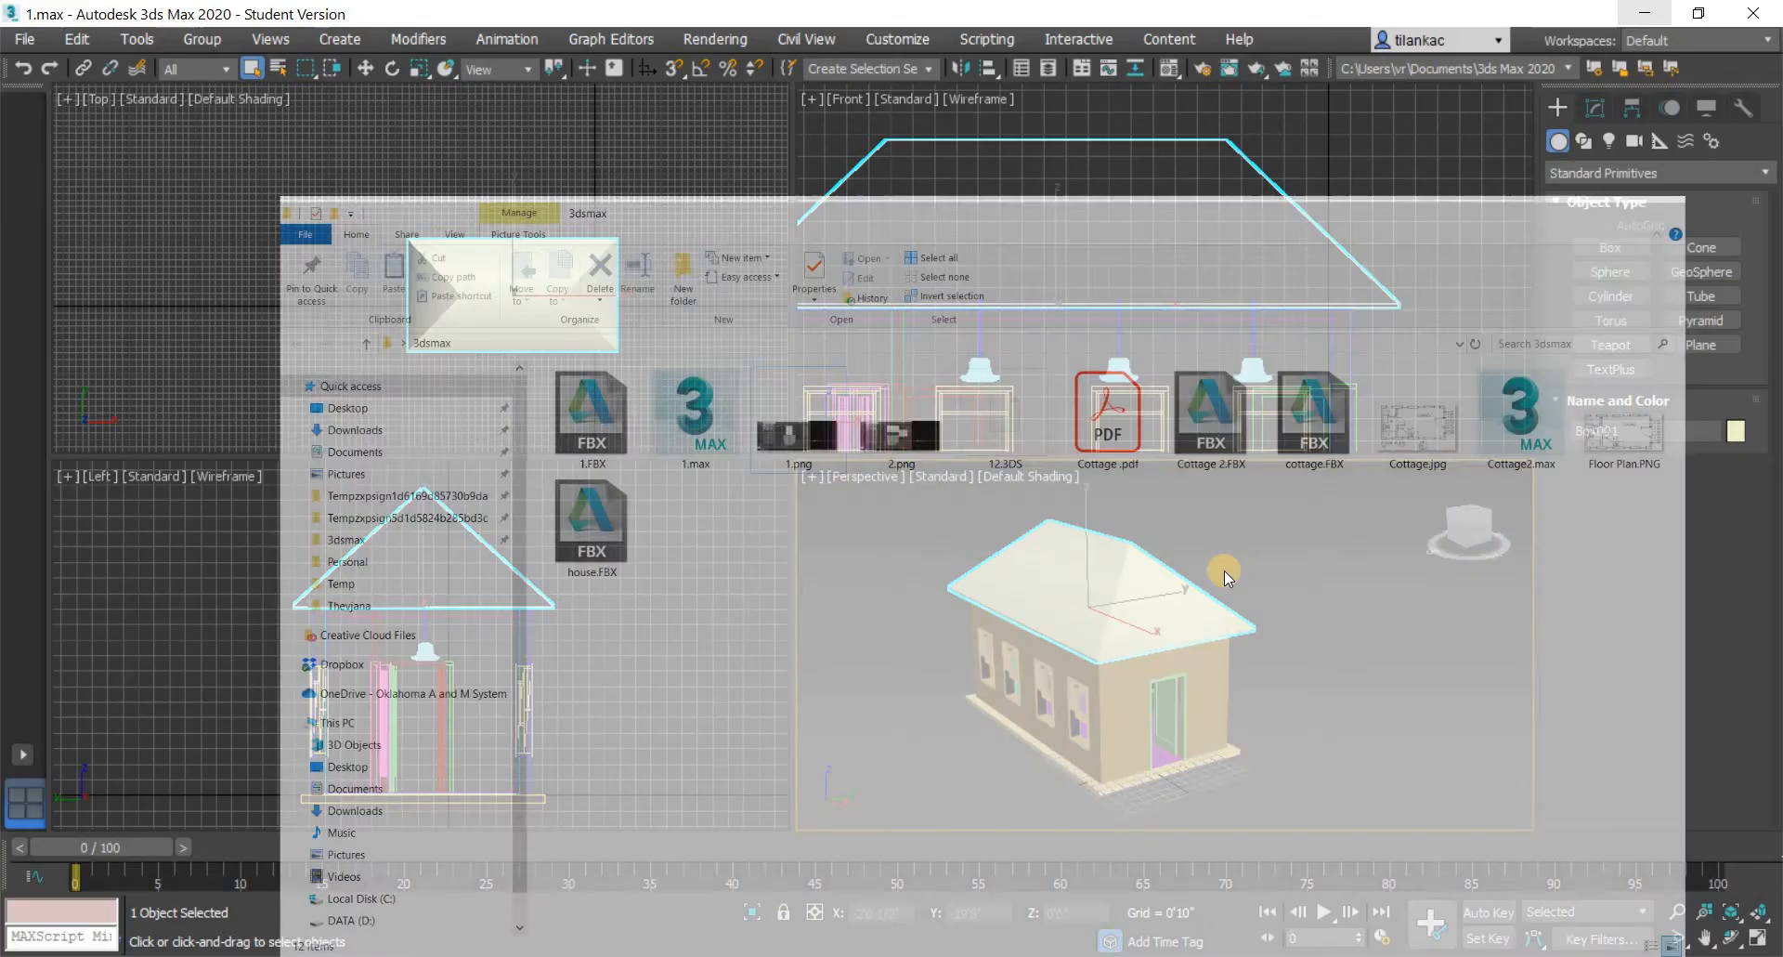